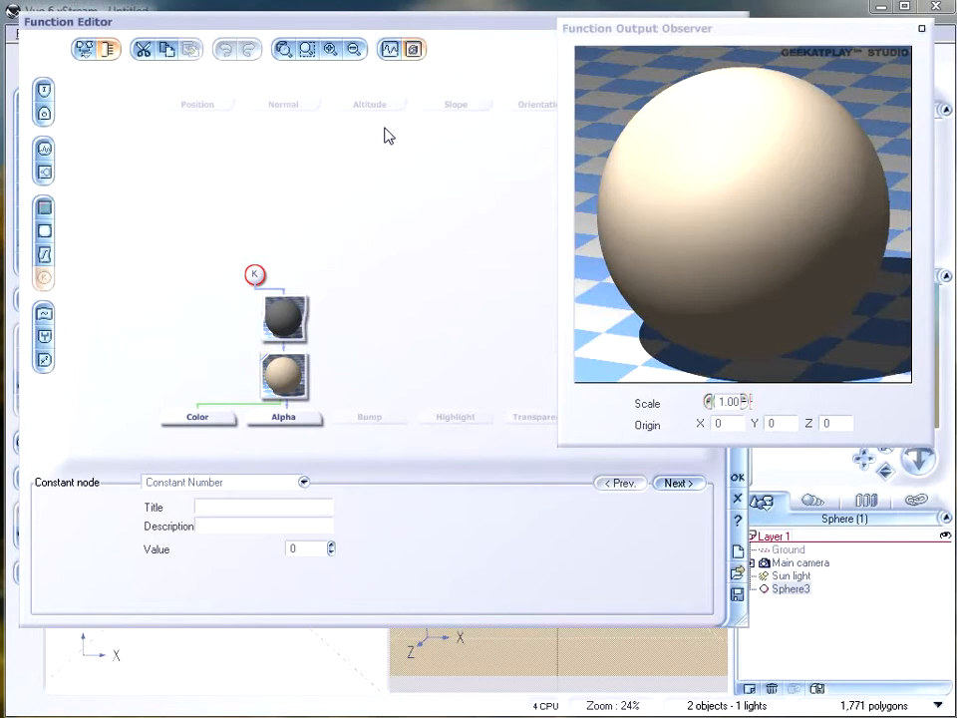
Step: Replace the constant node with a Perlin noise node and place it above the filter node
left_click_drag(254, 275, 283, 216)
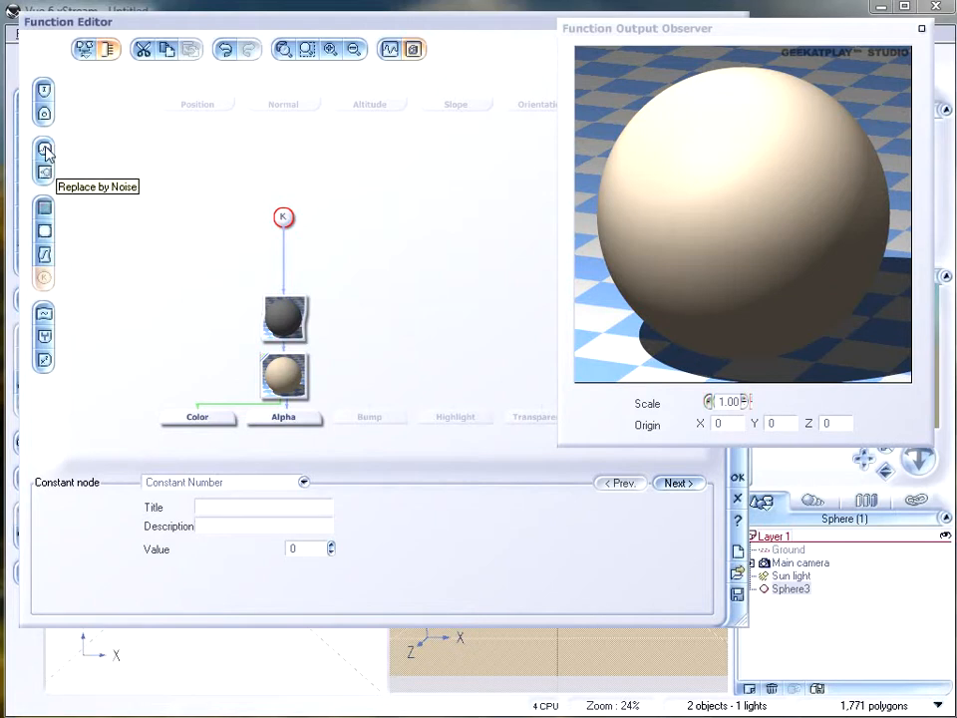
left_click(43, 152)
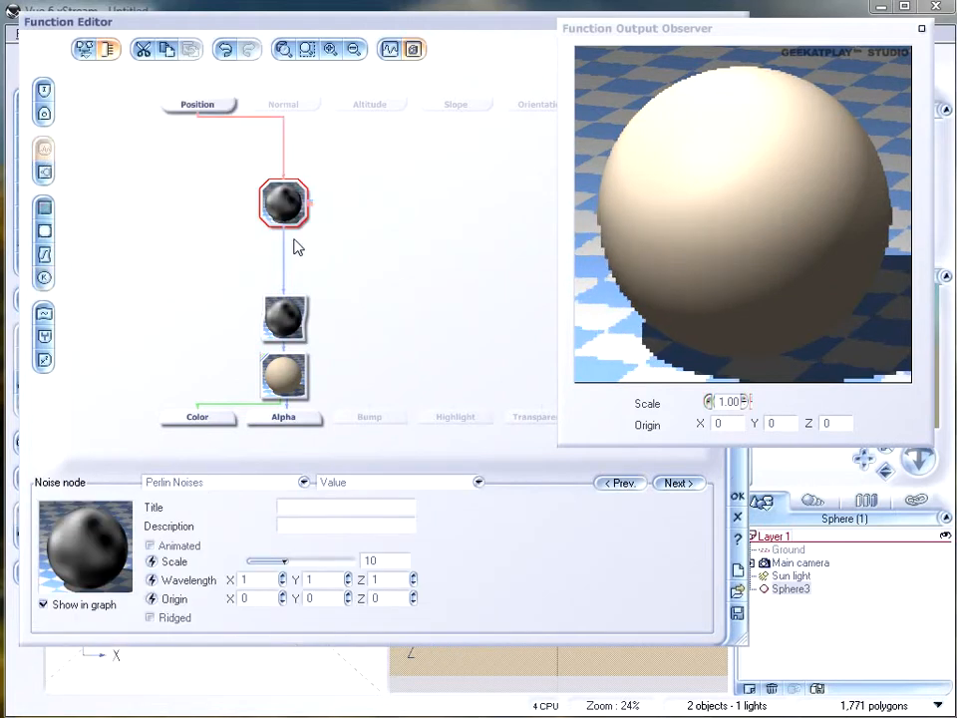
left_click_drag(278, 202, 282, 228)
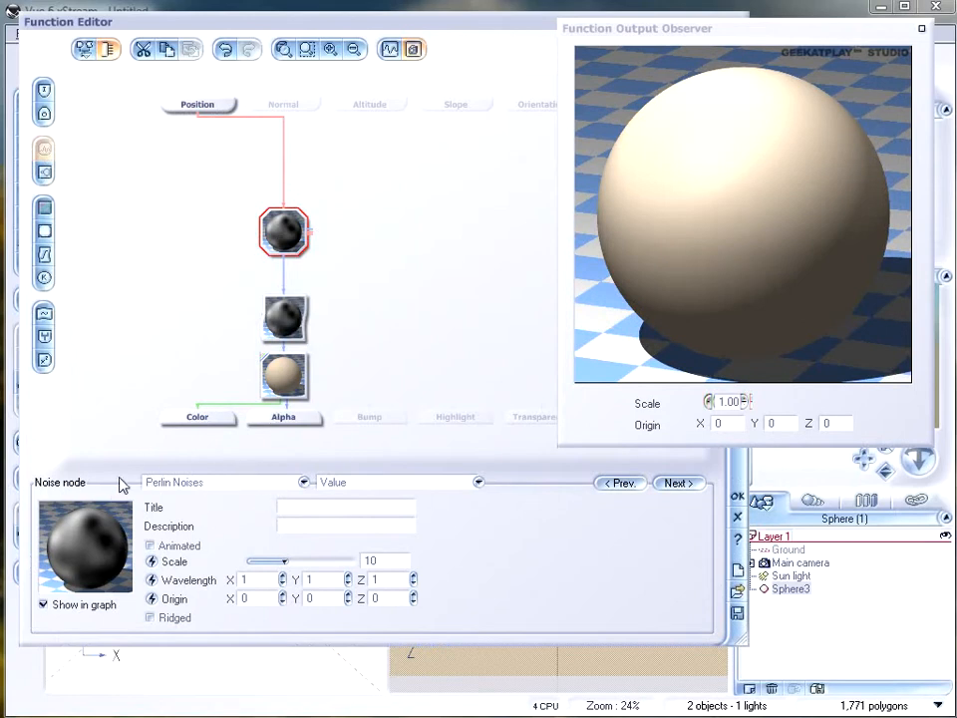
left_click(299, 485)
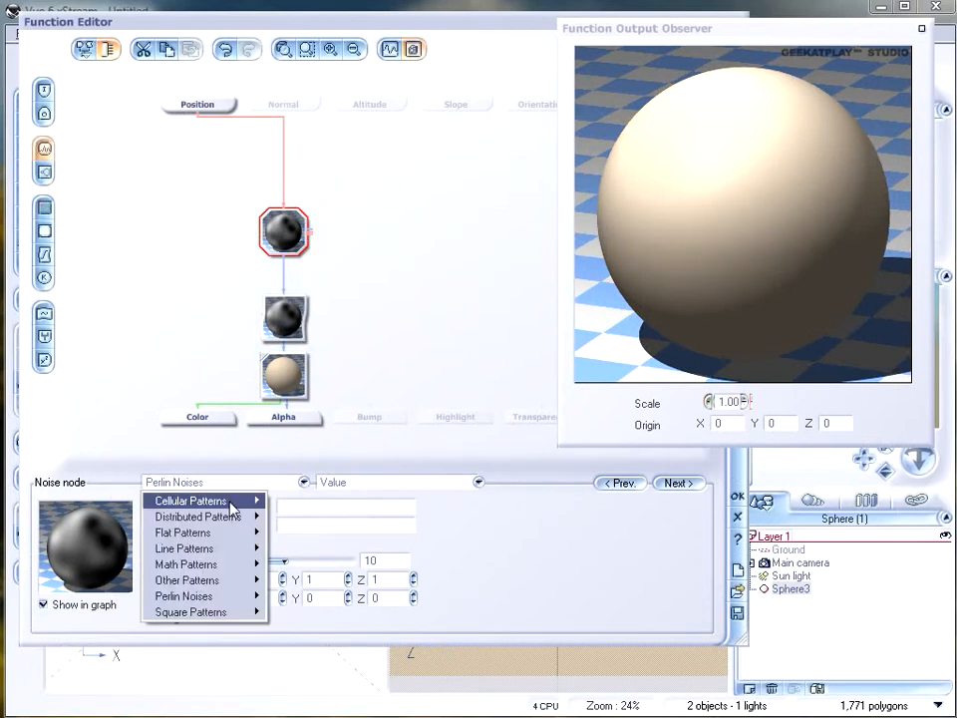
mouse_move(233, 509)
left_click(211, 234)
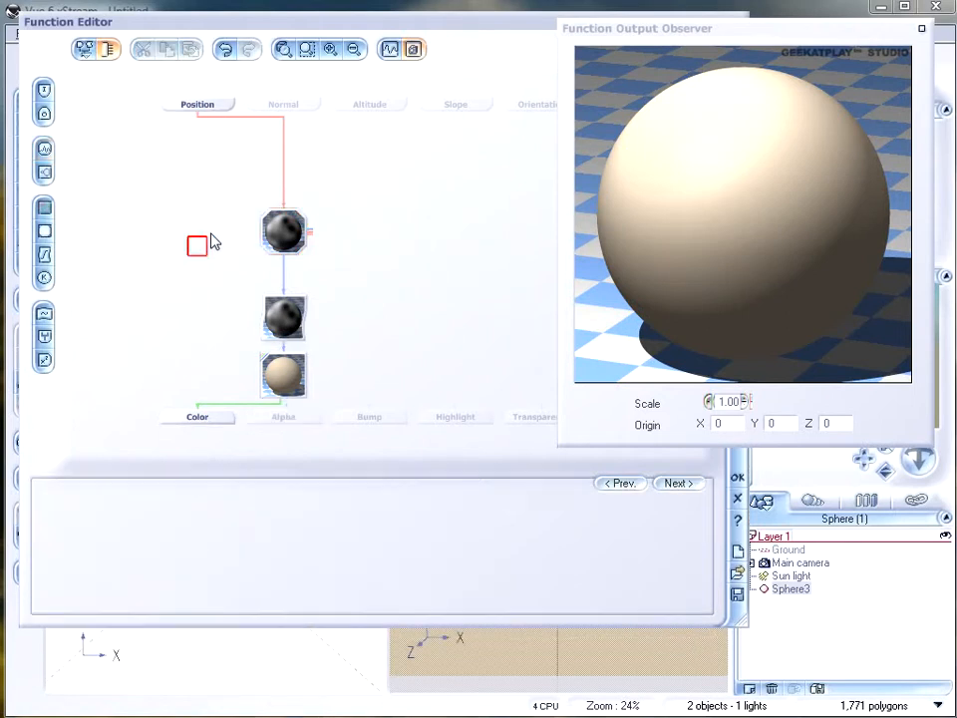
Step: Add a Simple Fractal node beside the noise node and set its noise to Perlin Noises / Value
left_click(193, 220)
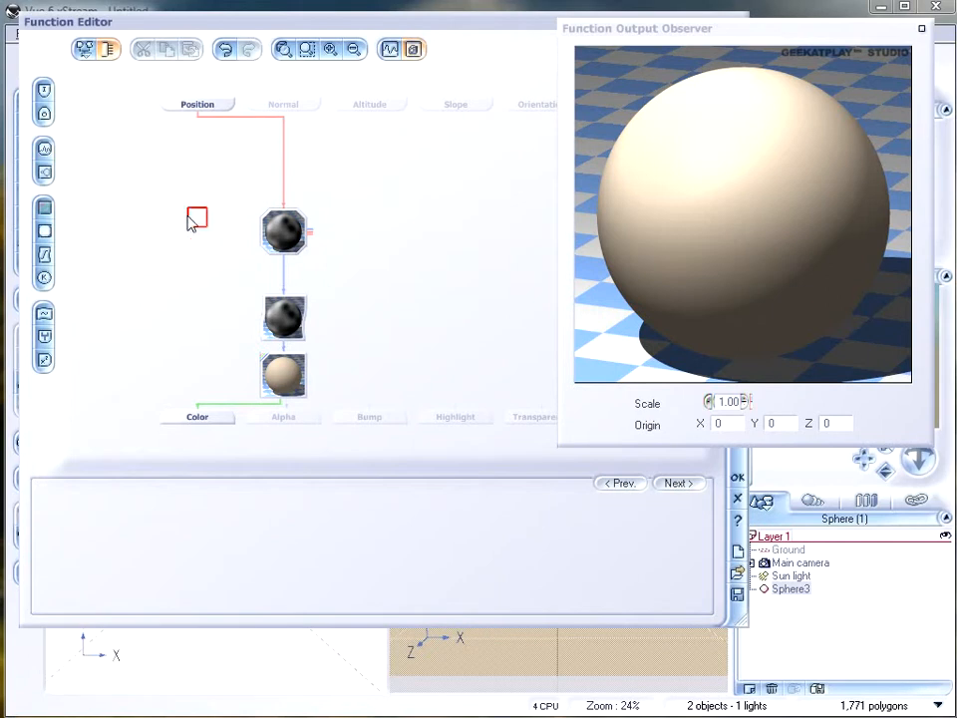
left_click(44, 173)
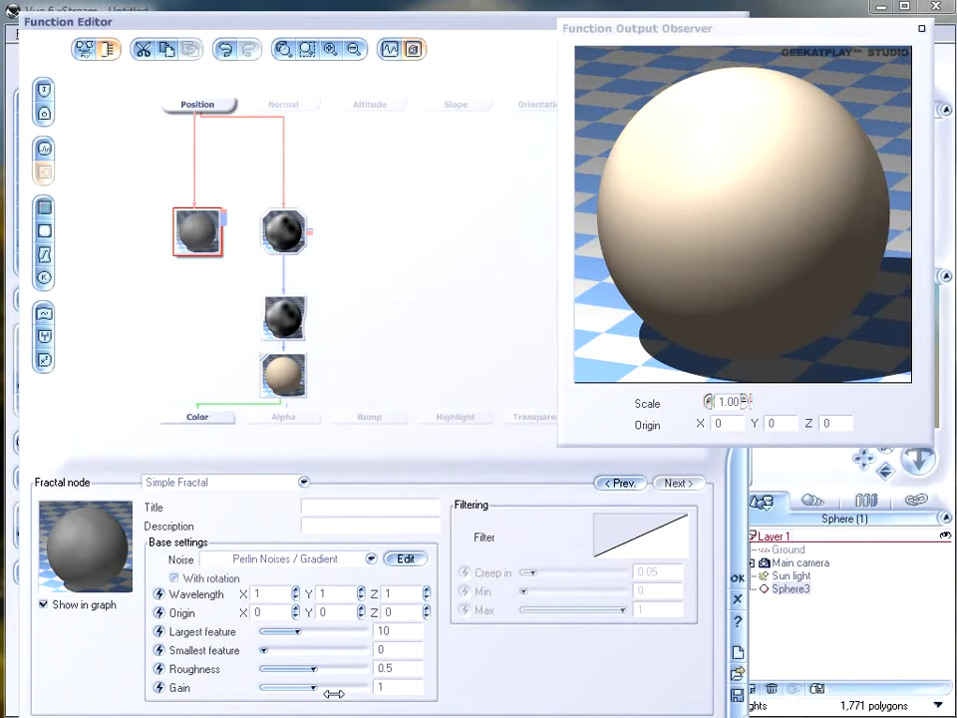
left_click(371, 560)
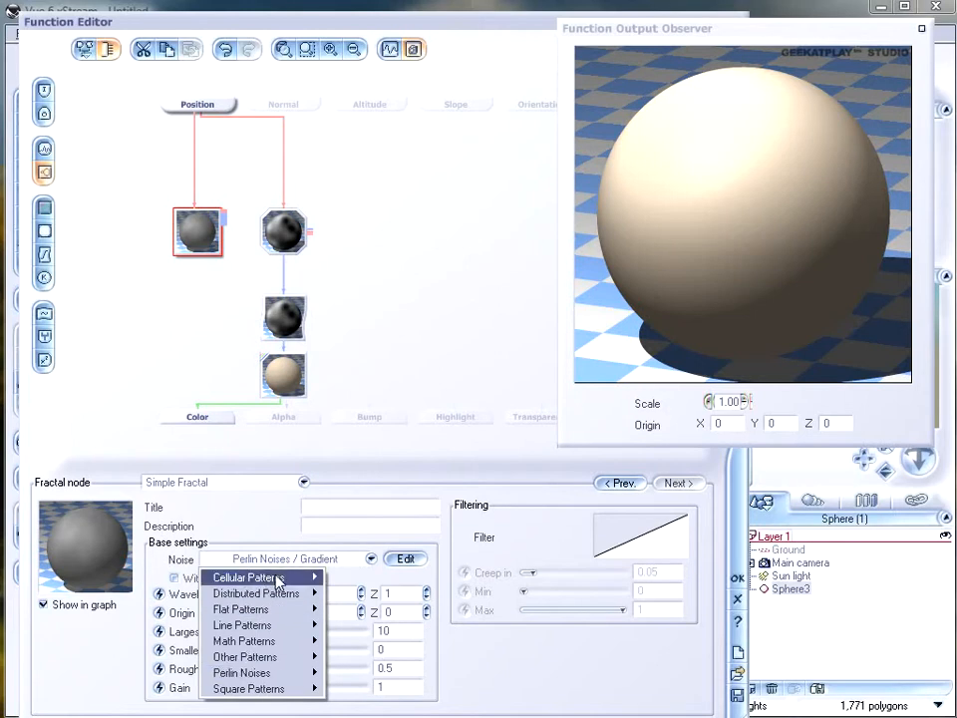
left_click(239, 539)
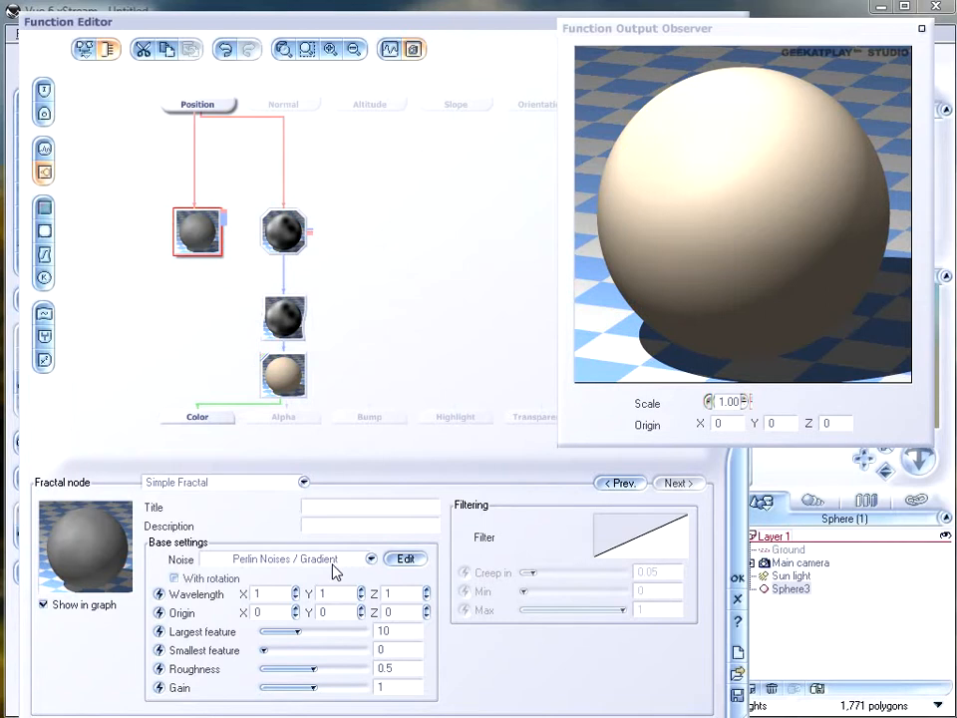
left_click(357, 566)
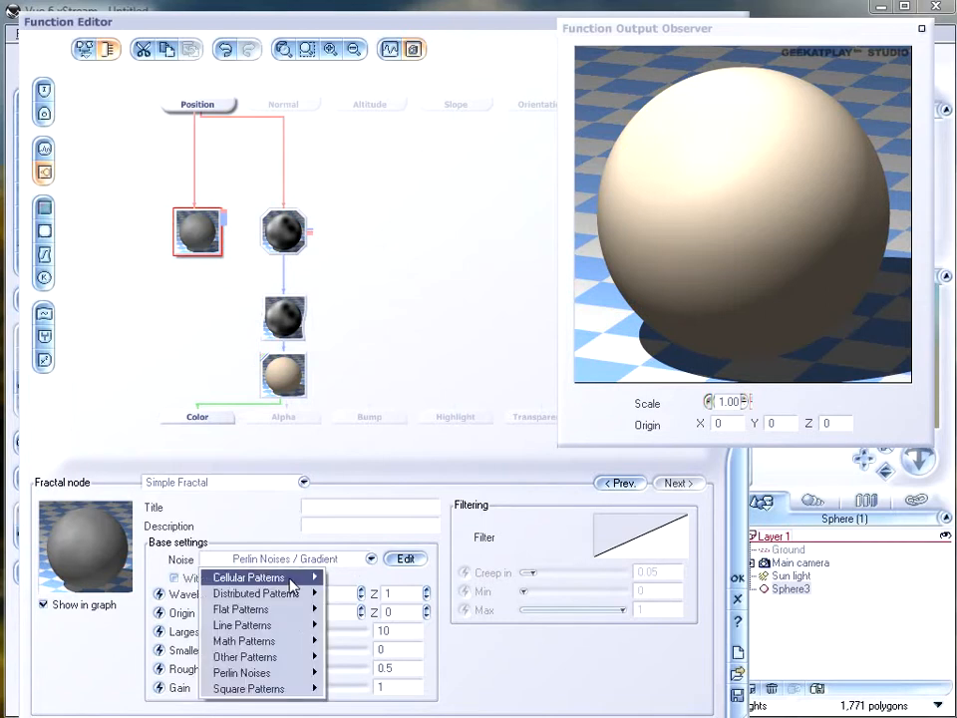
mouse_move(290, 583)
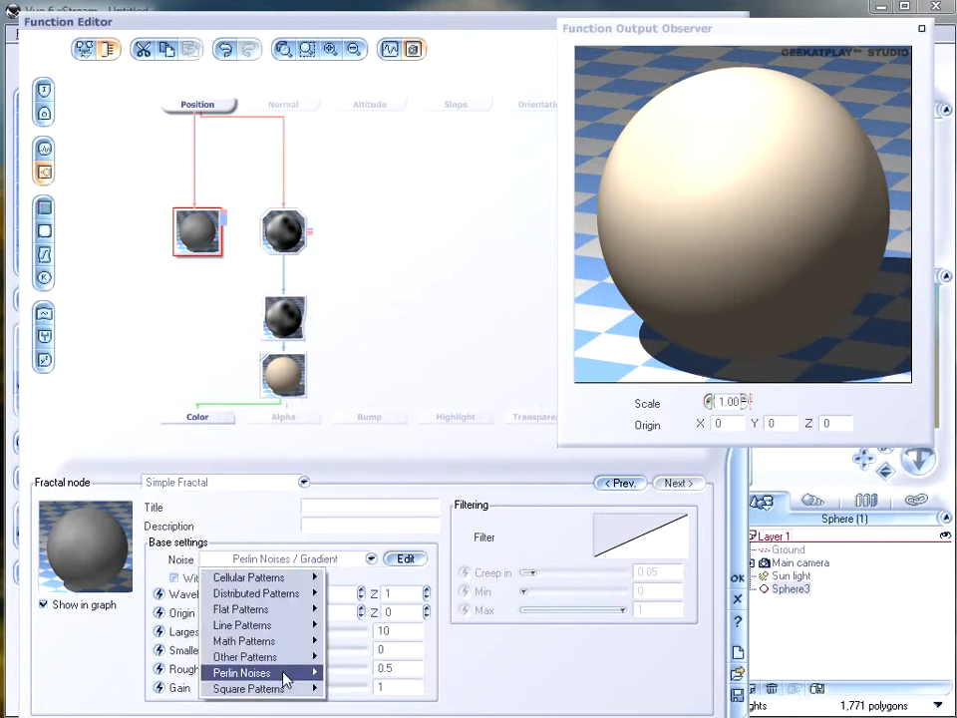
mouse_move(297, 673)
left_click(385, 674)
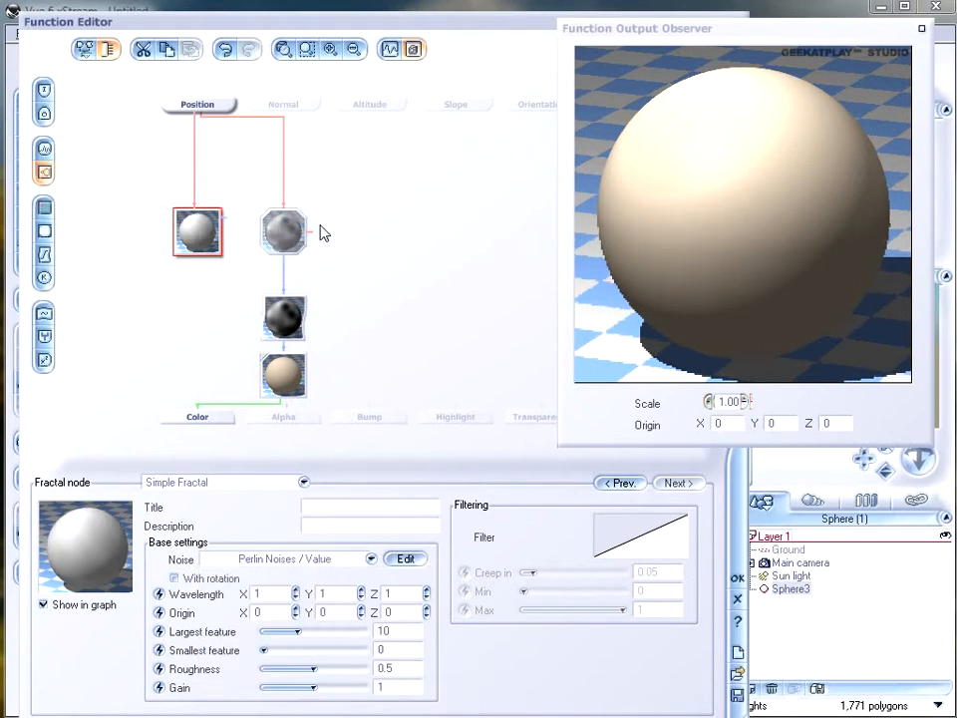
Step: Reduce the fractal node's largest feature to about 3.23 and link the node to the filter node
left_click(291, 230)
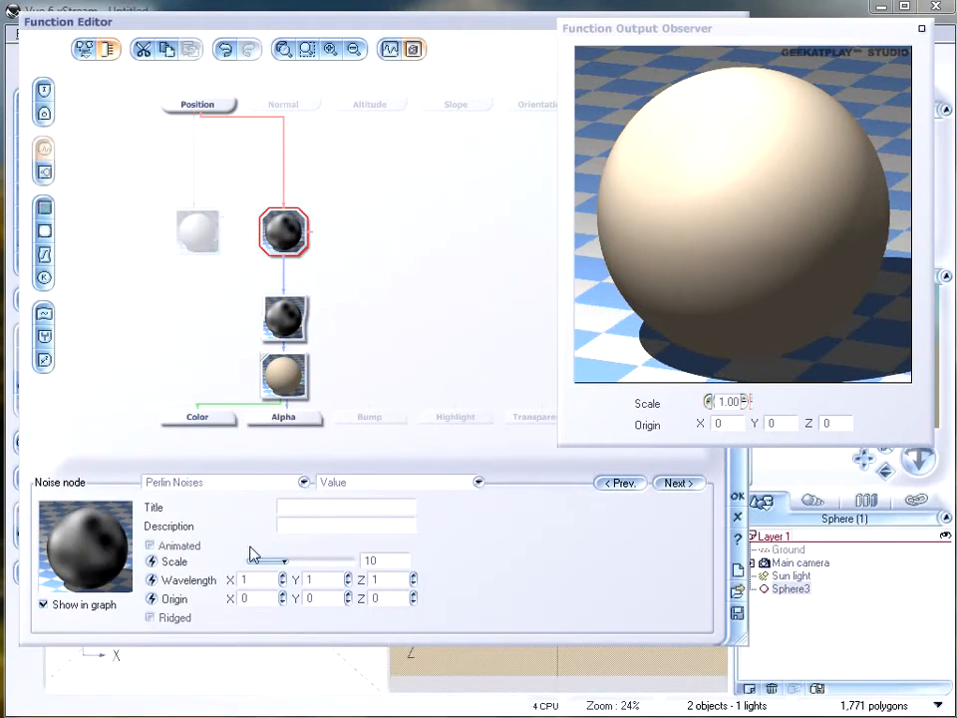
left_click(283, 485)
left_click(427, 333)
left_click(198, 238)
left_click_drag(321, 627, 308, 630)
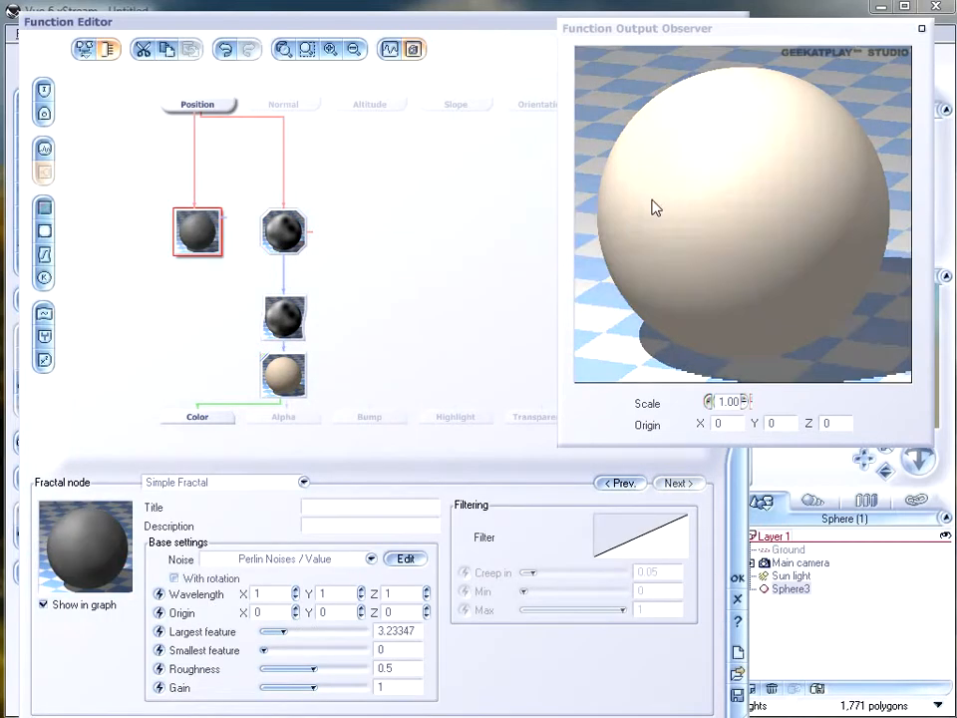
left_click_drag(283, 263, 195, 255)
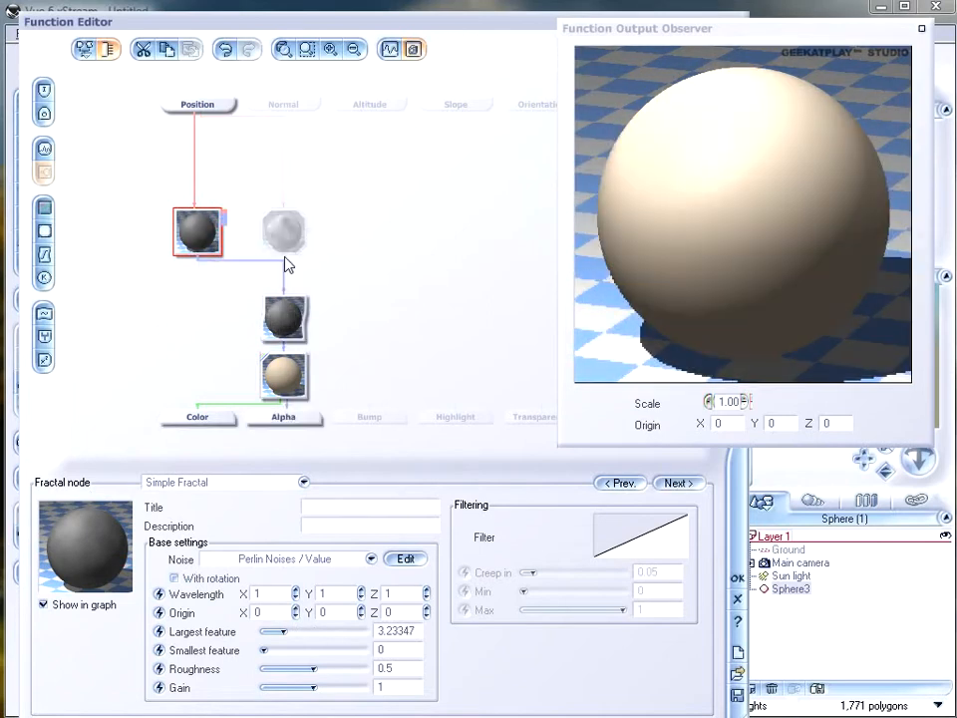
Step: Apply the Layers map from Terrain Editor Maps to the color node and reconnect the noise node to the filter
left_click(290, 387)
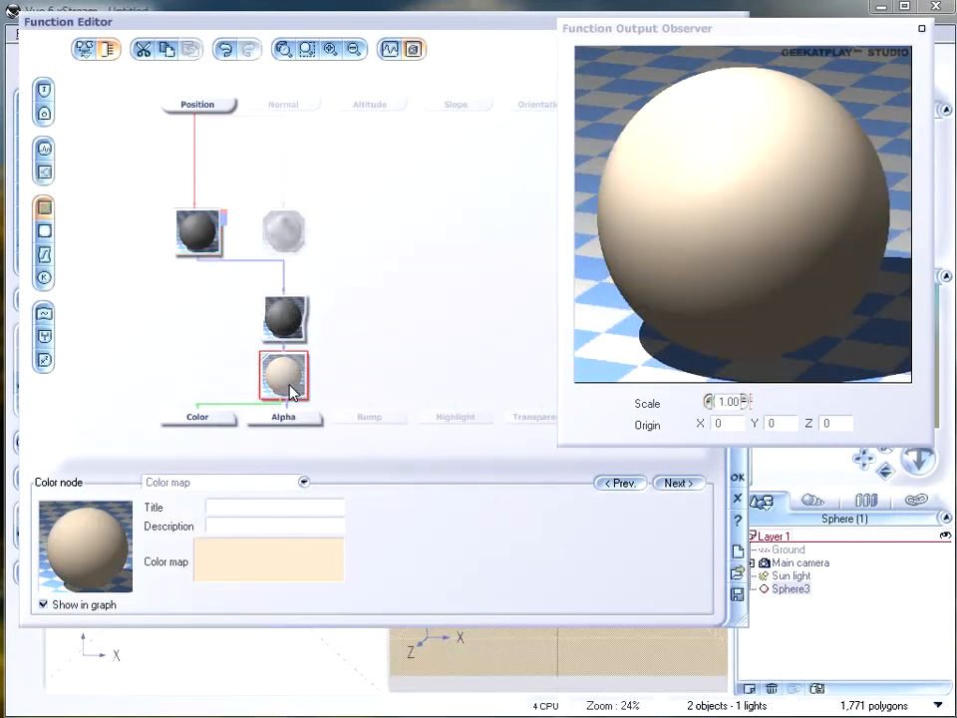
double_click(320, 555)
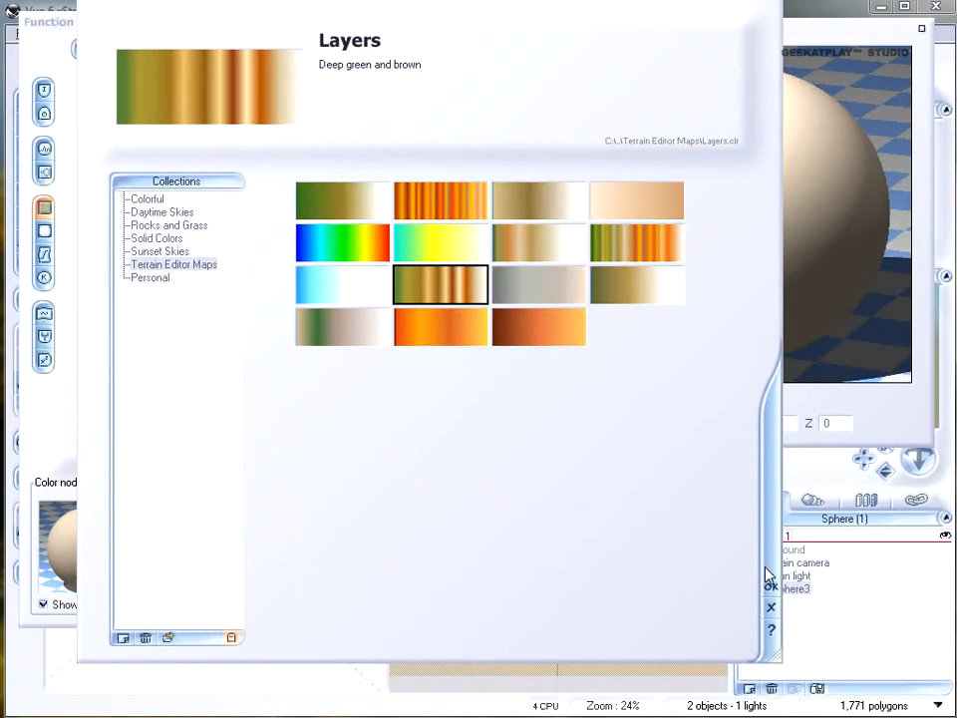
left_click(768, 586)
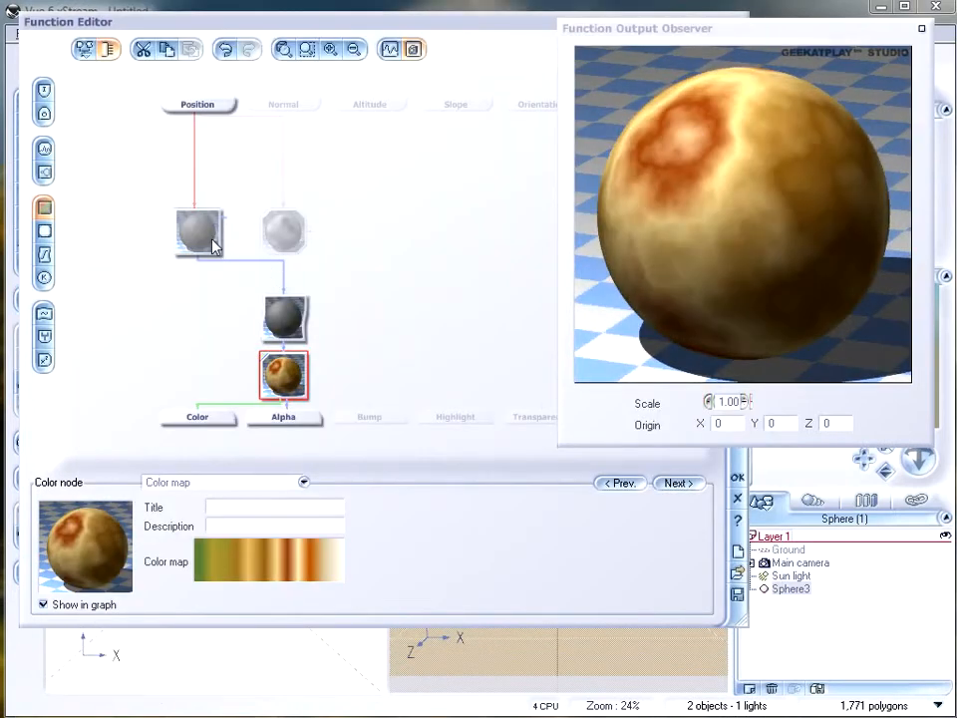
left_click(283, 255)
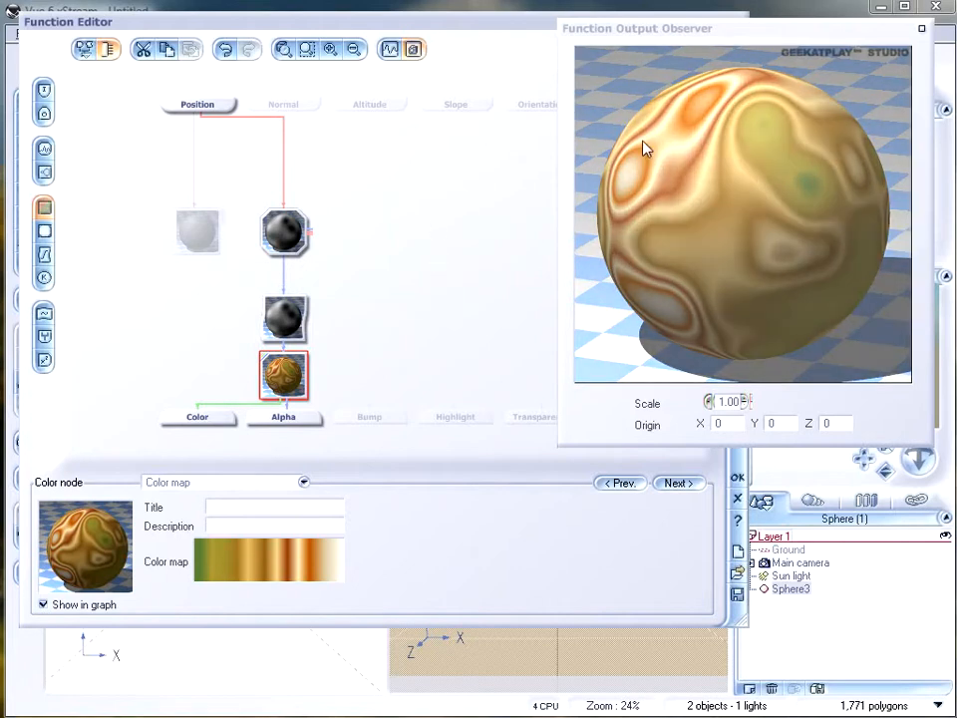
Step: Close the function and material editors and delete the sphere from the scene
left_click(738, 477)
left_click(720, 481)
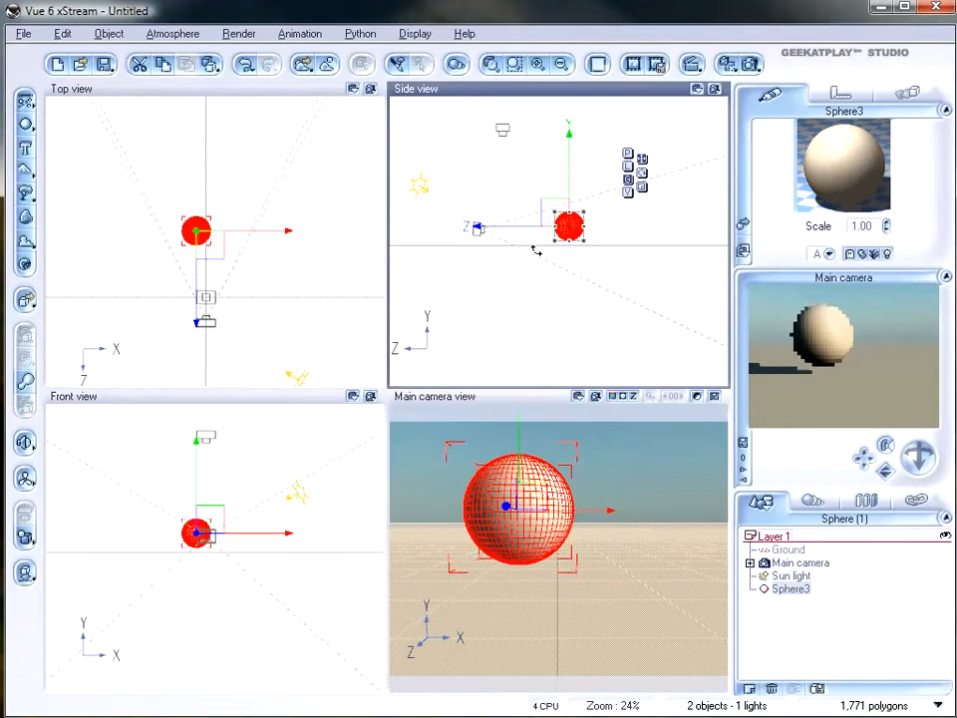
key("Delete")
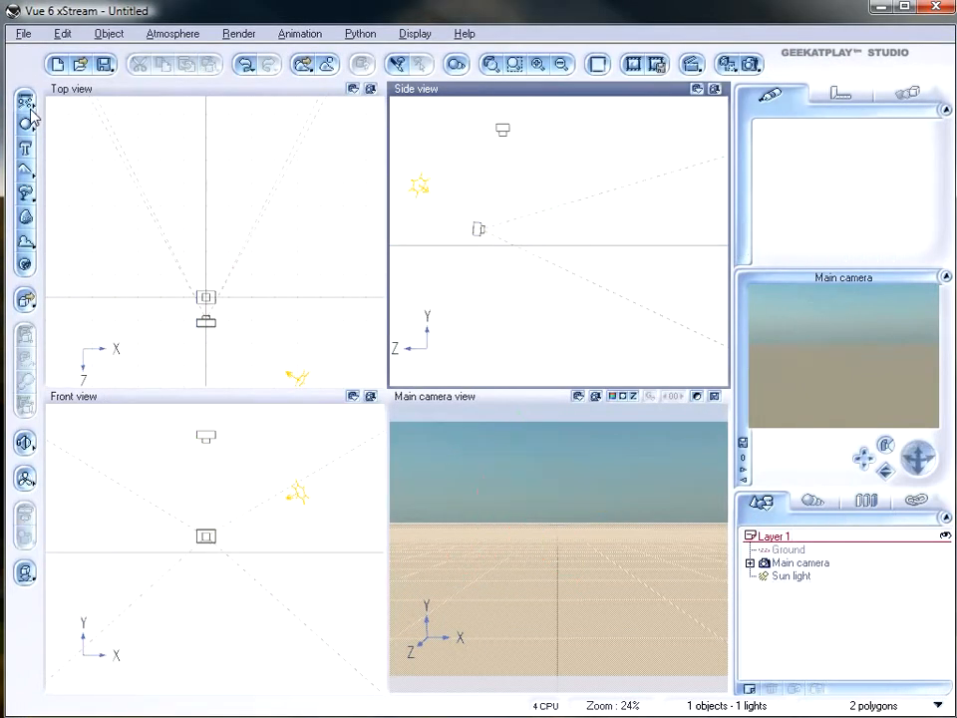
Step: Add a standard terrain to the scene and open it in the Terrain Editor
left_click(30, 174)
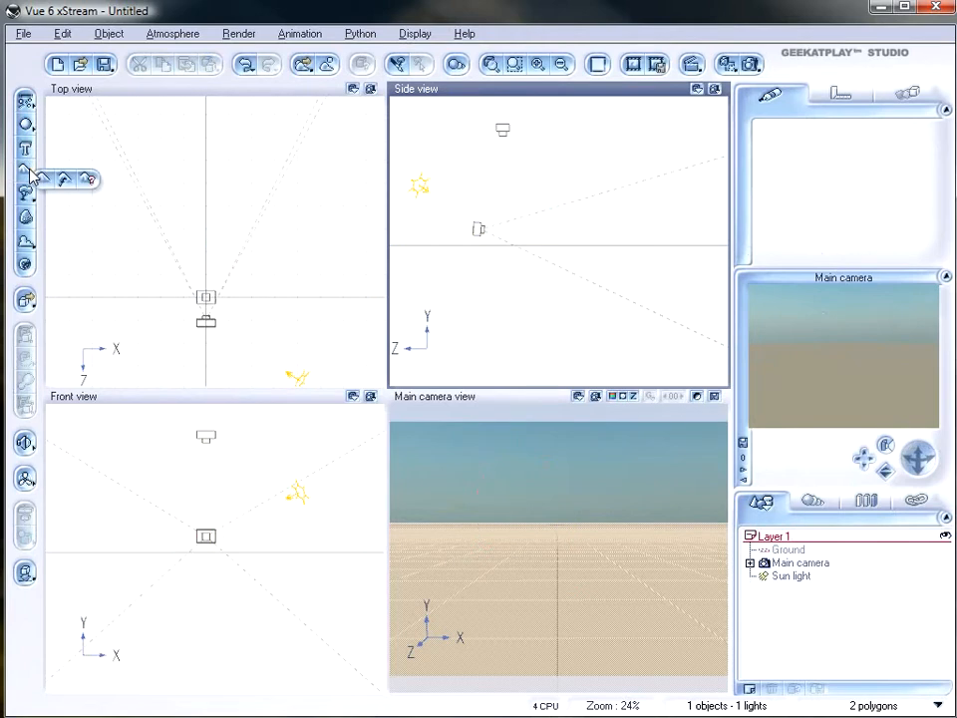
left_click(42, 178)
mouse_move(220, 248)
left_mouse_down()
mouse_move(181, 184)
mouse_move(316, 269)
mouse_move(289, 291)
mouse_move(216, 237)
mouse_move(235, 240)
left_mouse_up()
right_click(234, 187)
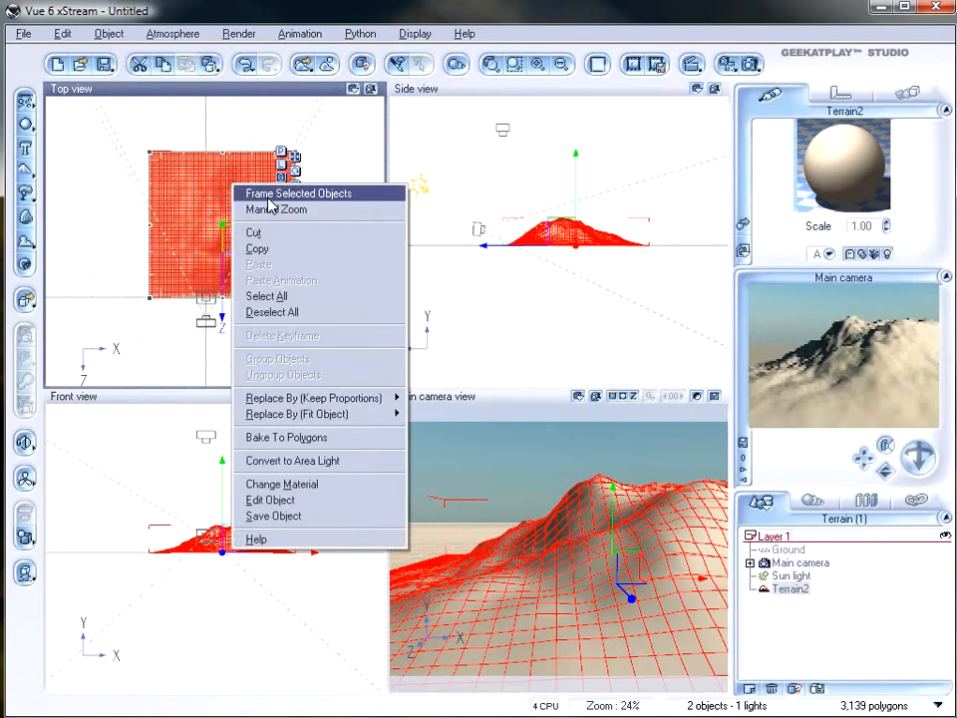
left_click(321, 500)
left_click_drag(519, 135, 535, 129)
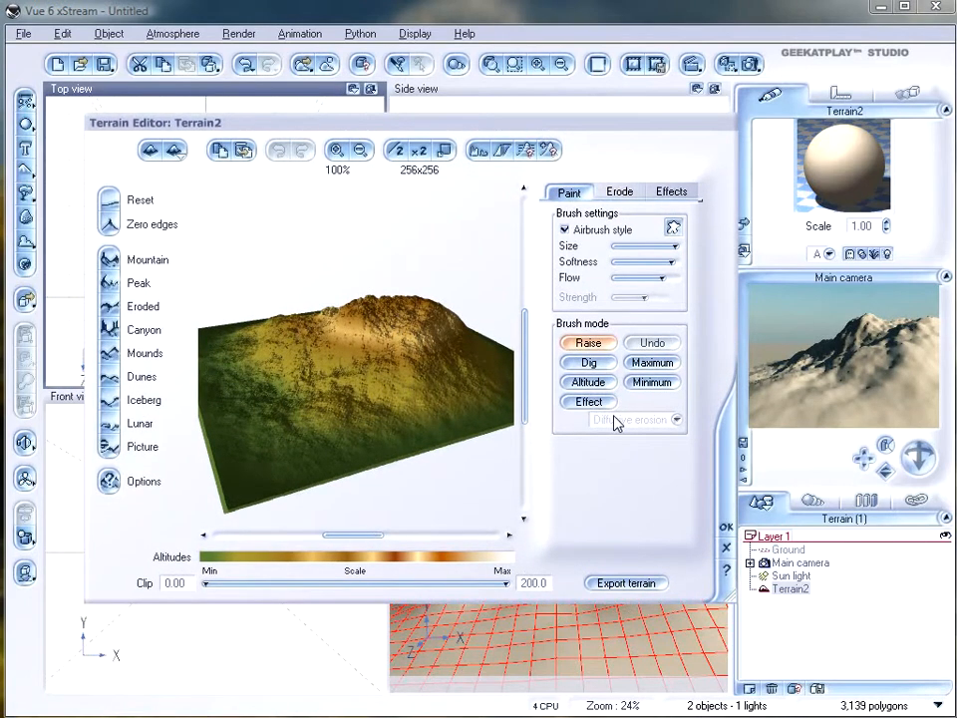
Step: Convert the standard terrain to a procedural terrain
mouse_move(498, 349)
right_mouse_down()
mouse_move(428, 380)
mouse_move(431, 328)
right_mouse_up()
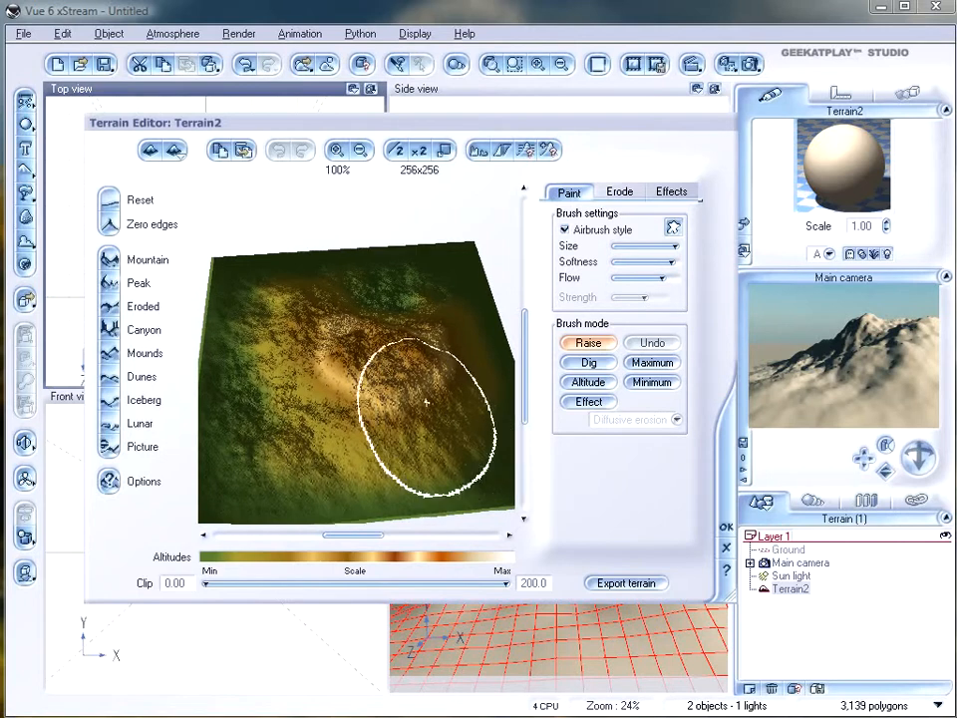
right_click_drag(425, 374, 420, 381)
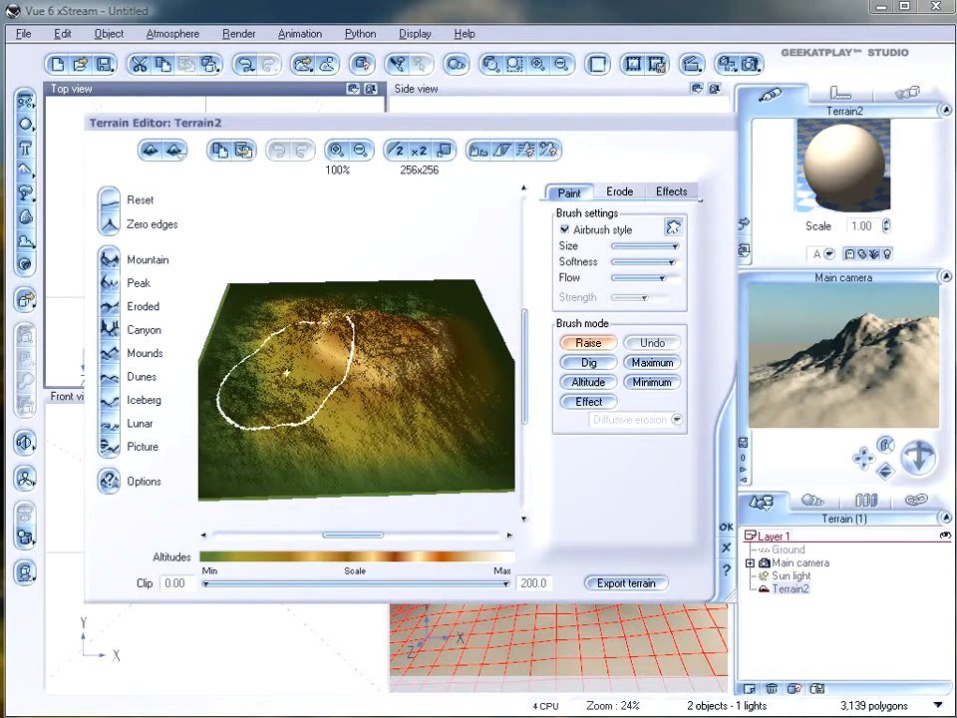
left_click(320, 380)
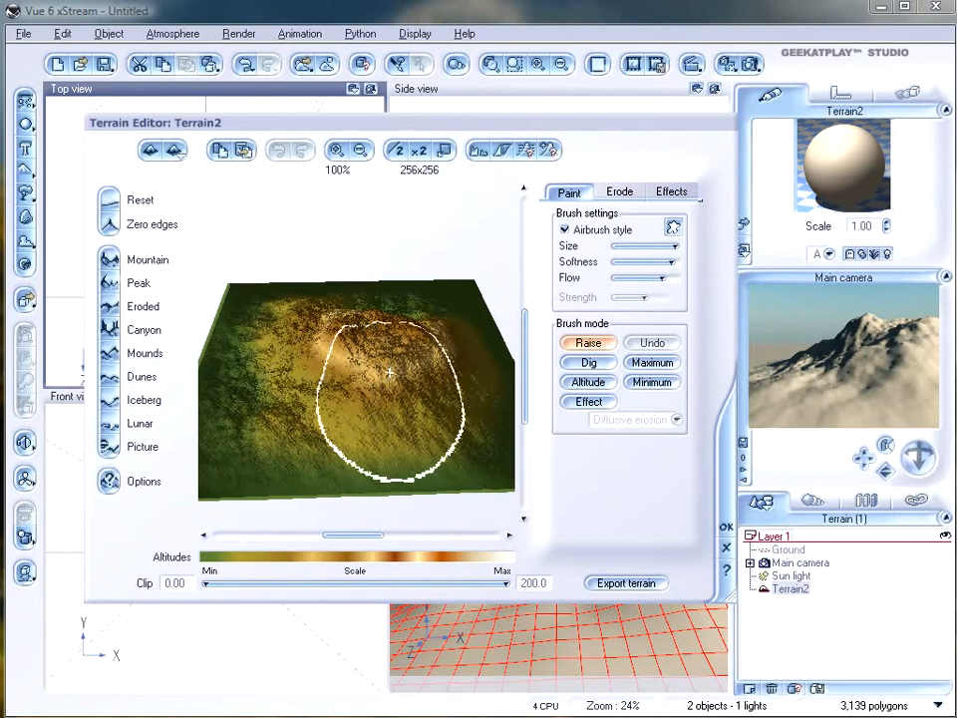
left_click(175, 151)
left_click(235, 221)
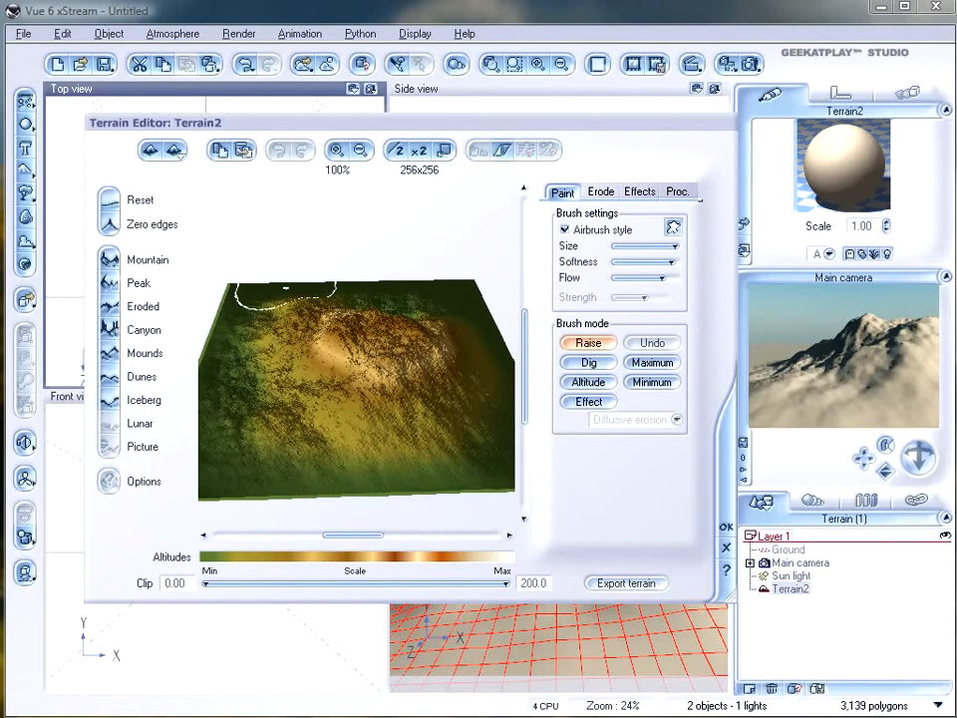
Step: Open the terrain's altitude production function for editing and turn its output preview to a more frontal angle
left_click(680, 193)
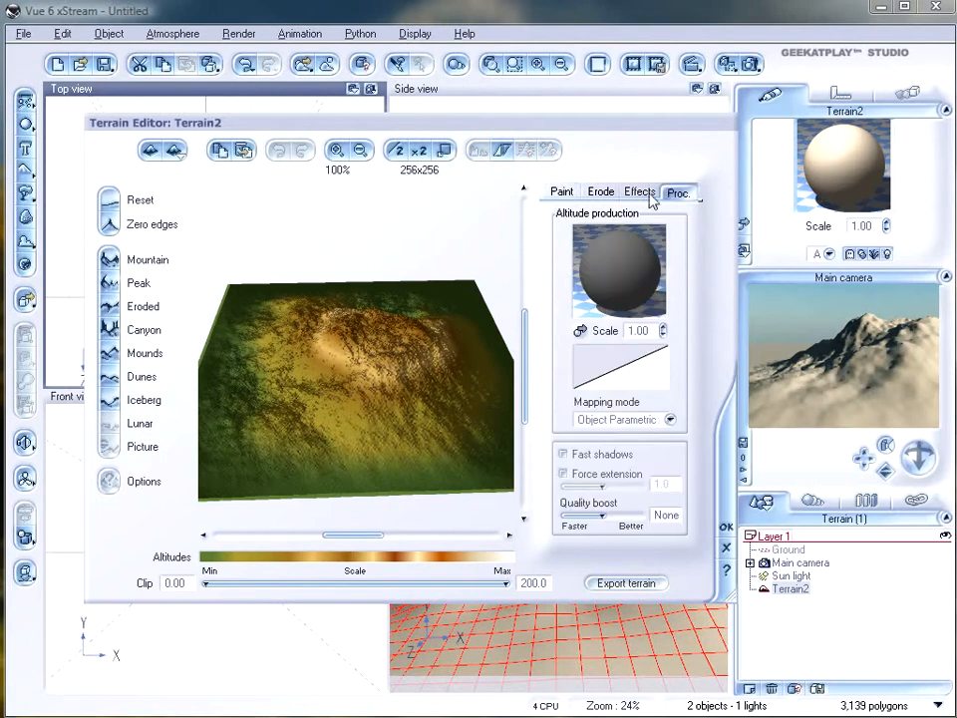
right_click(622, 262)
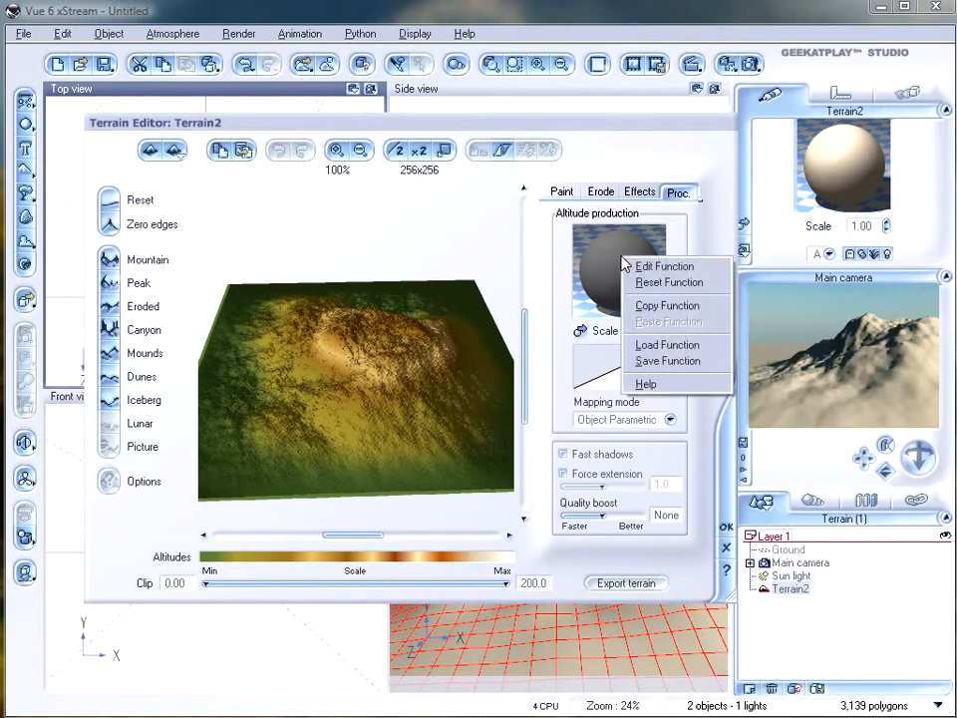
left_click(666, 267)
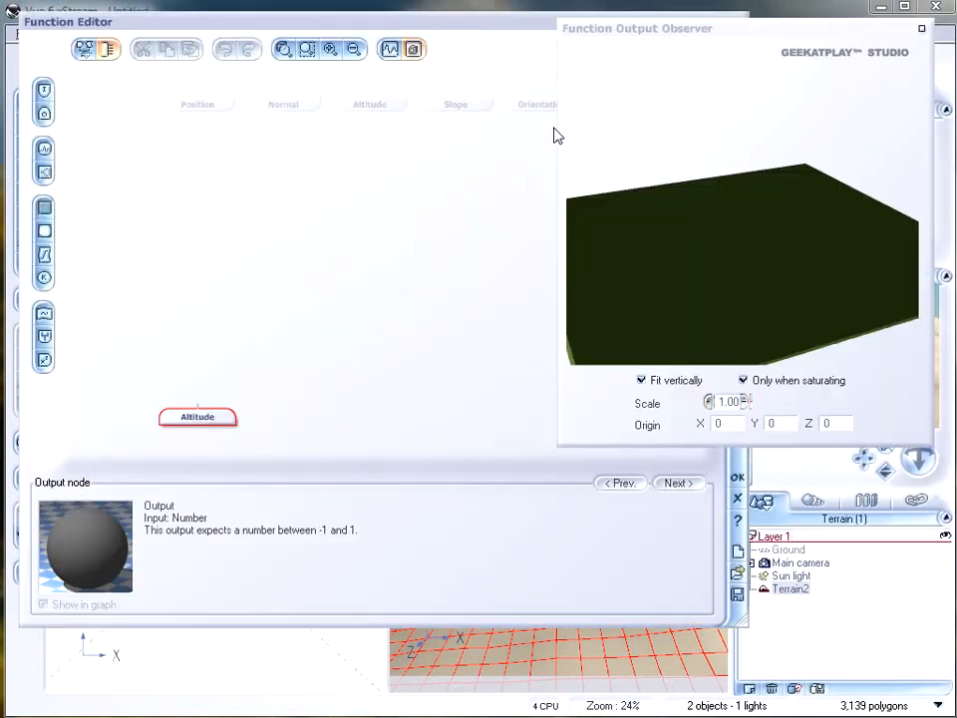
mouse_move(733, 34)
left_mouse_down()
mouse_move(733, 64)
mouse_move(749, 35)
left_mouse_up()
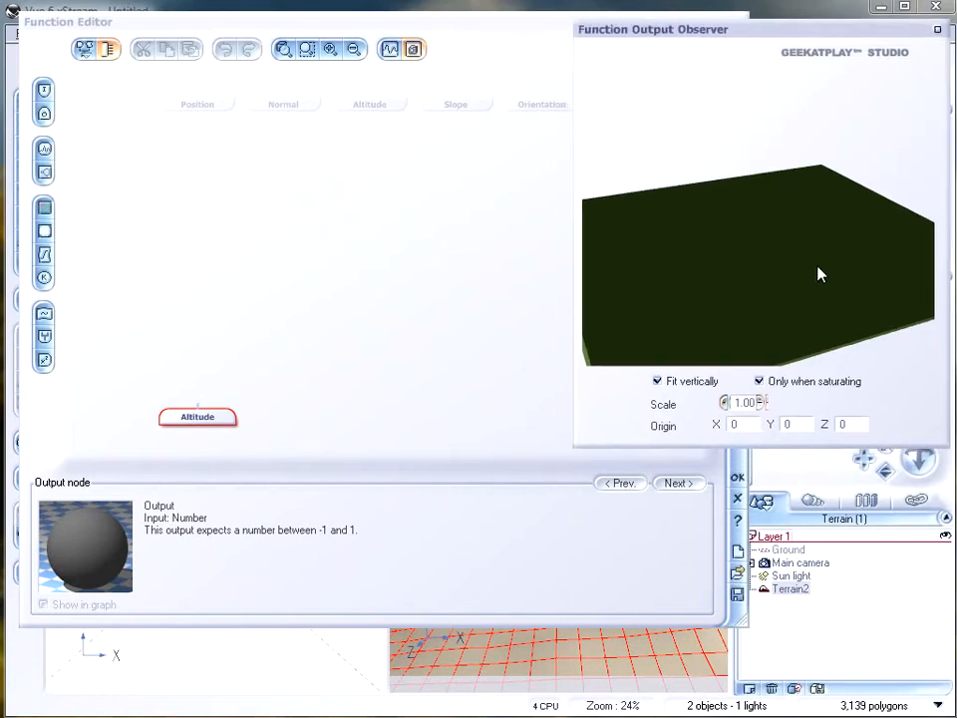
left_click_drag(819, 271, 762, 290)
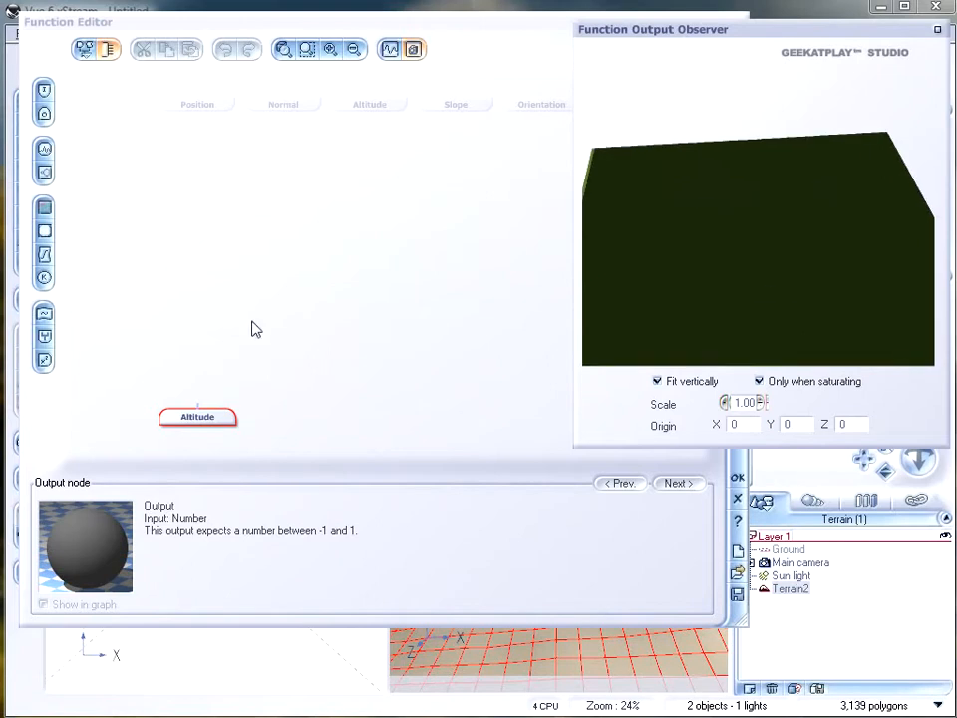
Step: Set the function previews to display on a 2D plane in the preview options
left_click(85, 536)
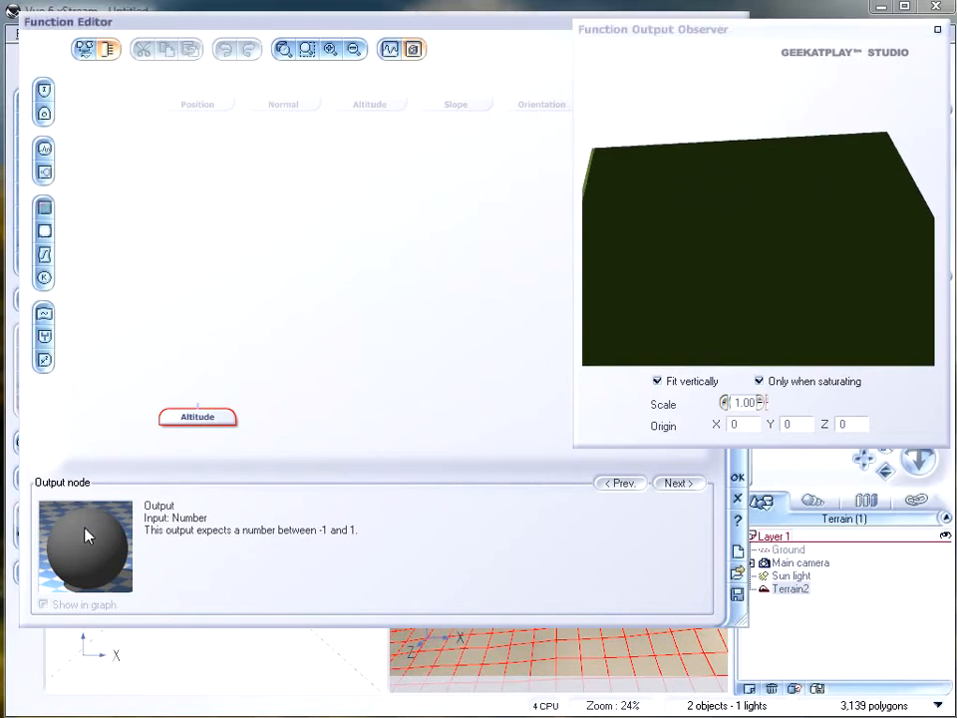
left_click(83, 49)
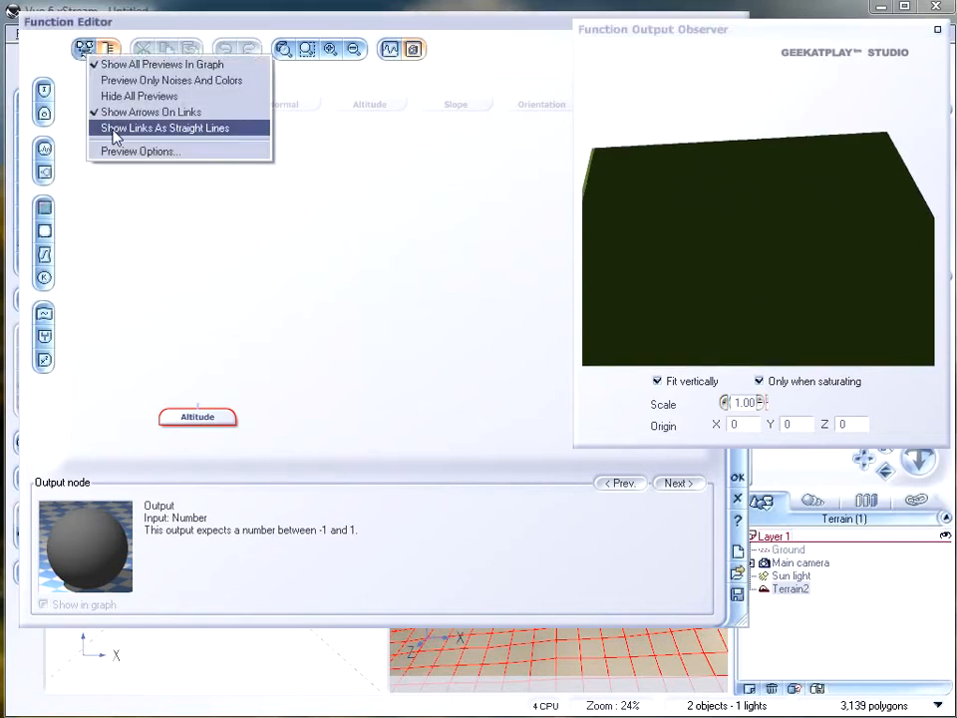
left_click(150, 152)
left_click(465, 265)
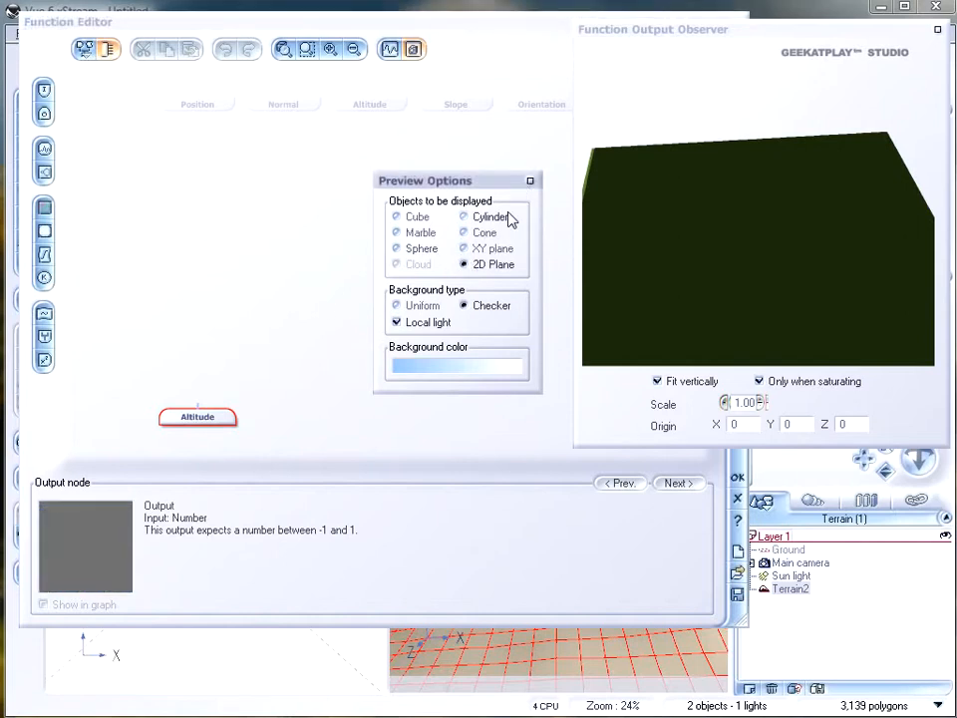
left_click(532, 182)
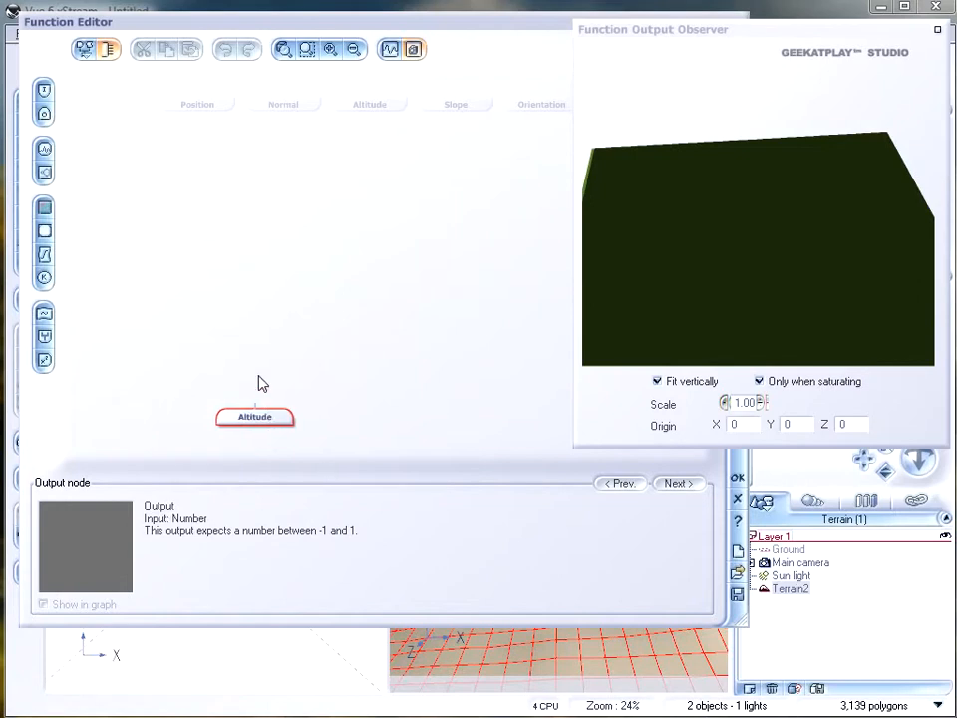
mouse_move(222, 349)
left_mouse_down()
mouse_move(246, 360)
mouse_move(212, 361)
left_mouse_up()
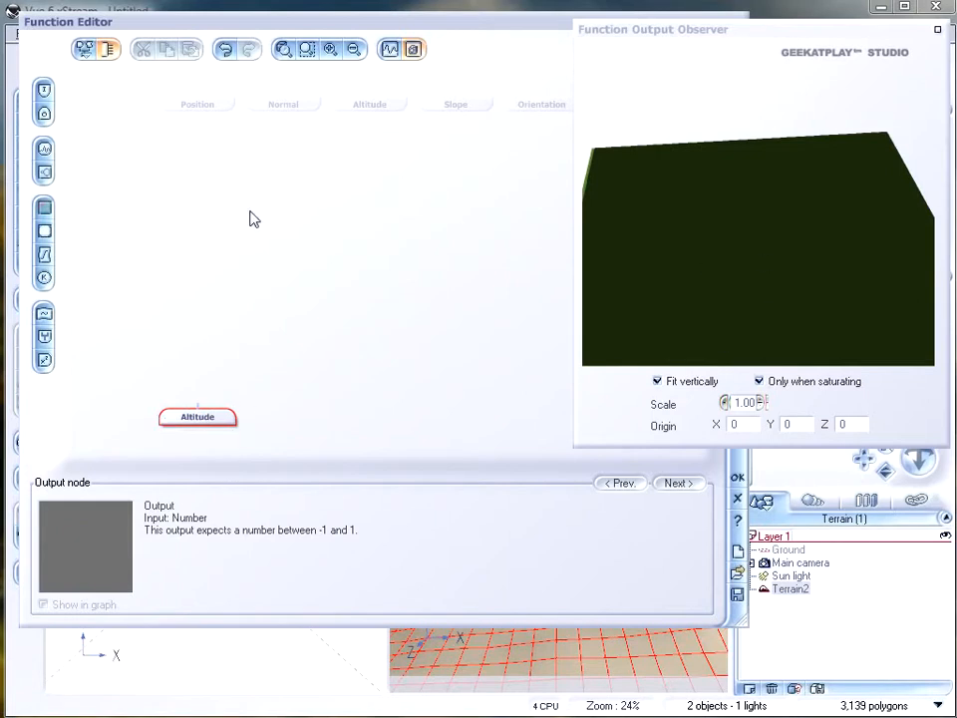
right_click(226, 247)
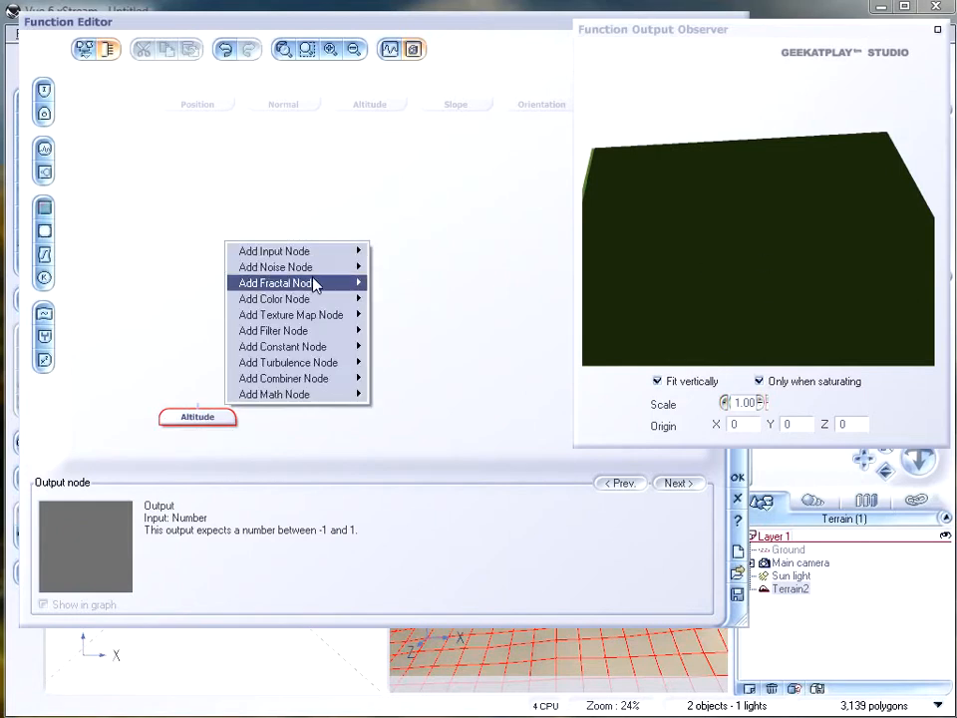
mouse_move(324, 254)
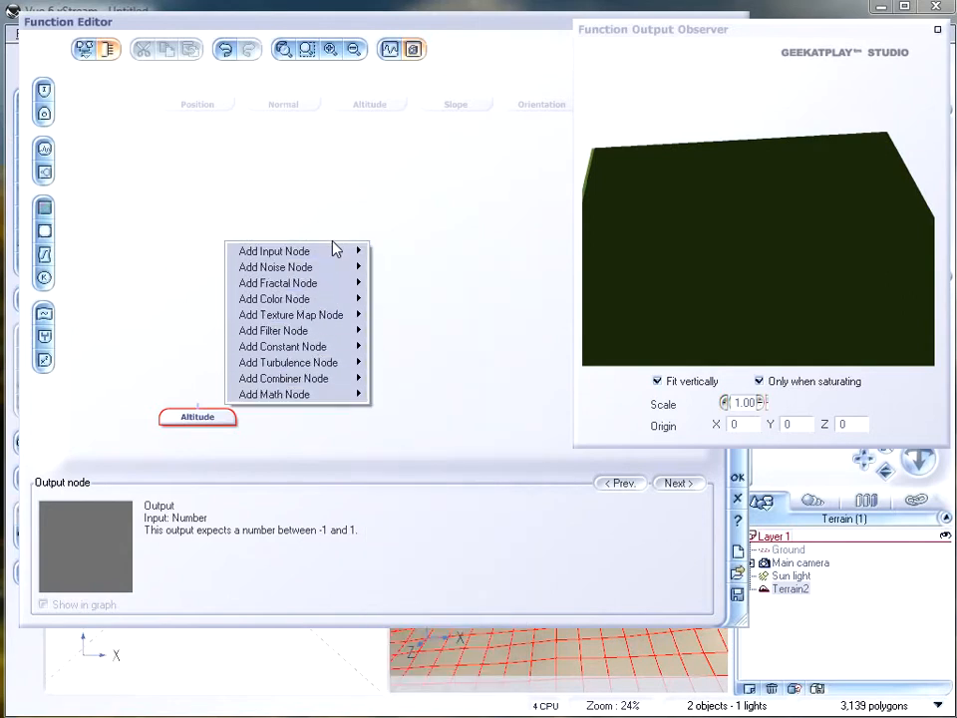
left_click(394, 211)
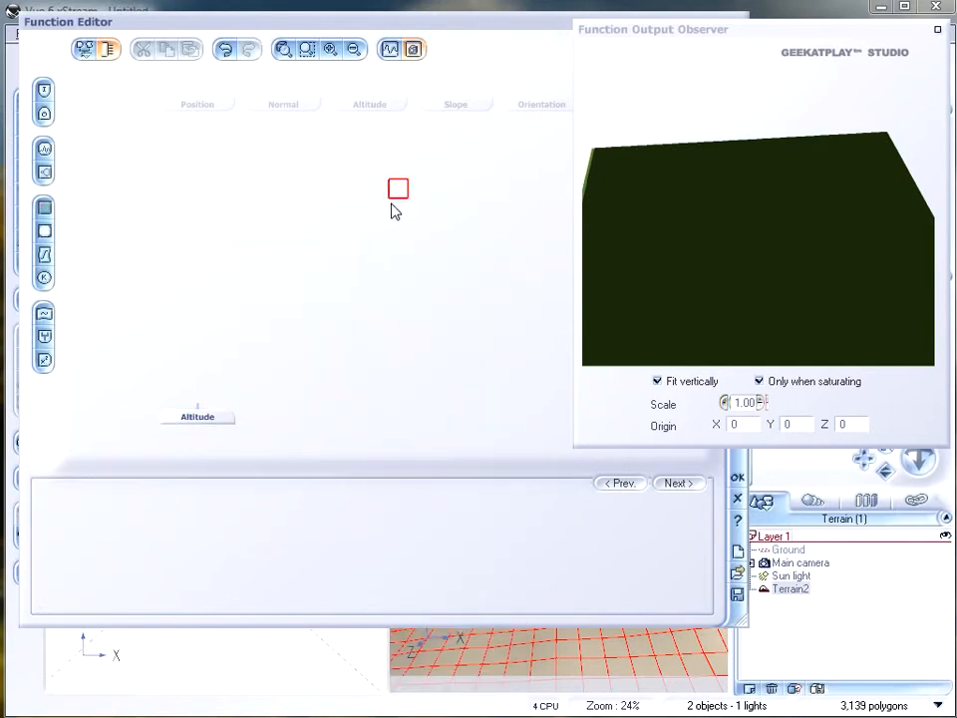
Step: Add a noise node feeding the Altitude output and place it partway between Position and Altitude
left_click(195, 423)
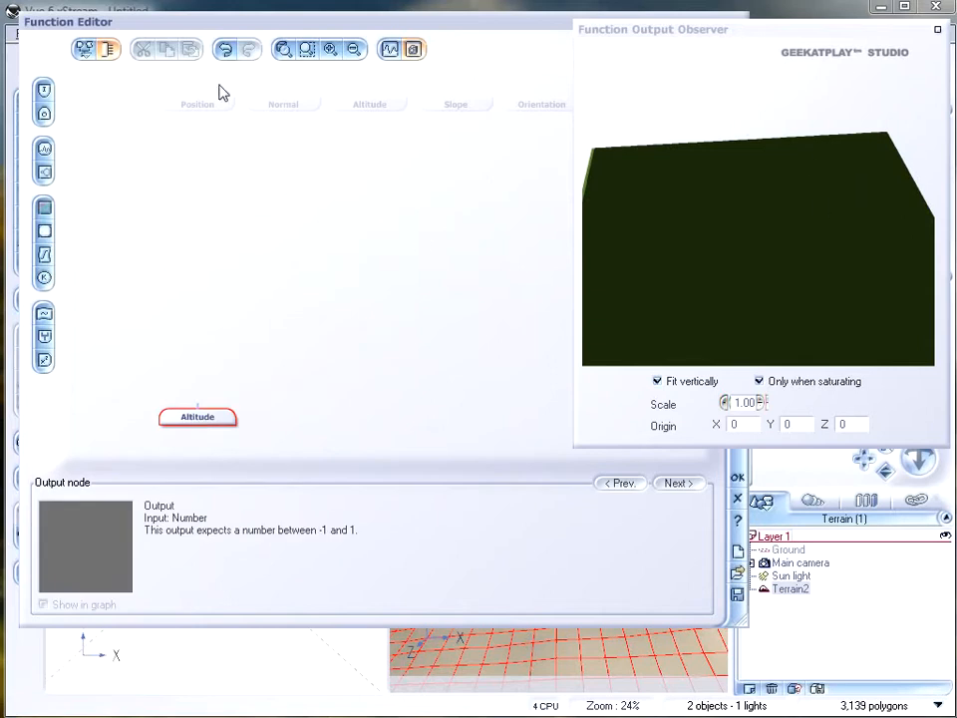
left_click(44, 147)
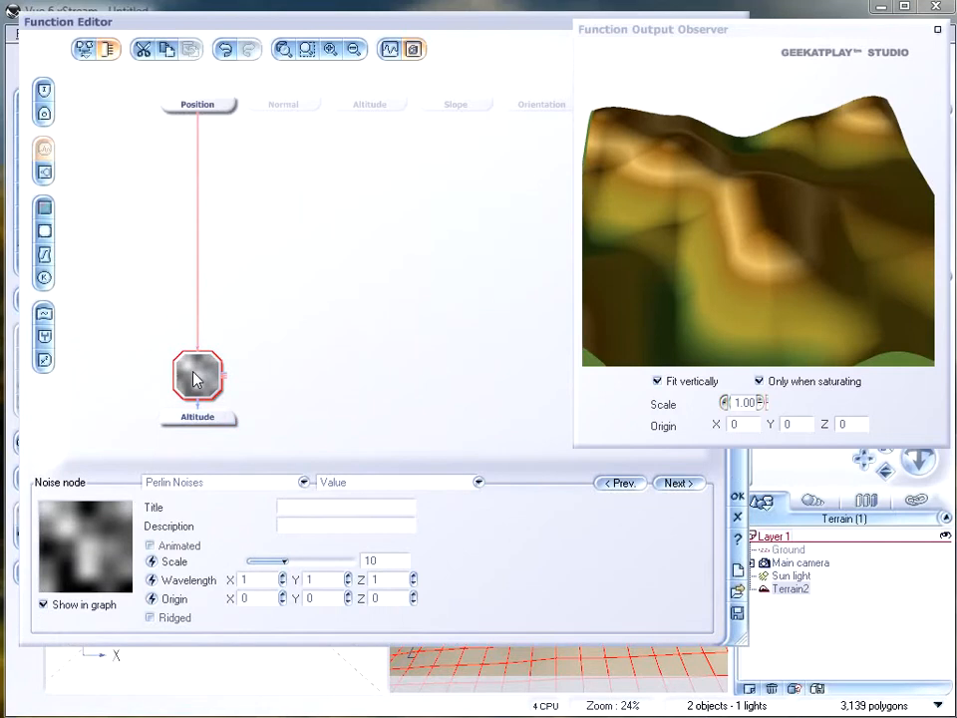
left_click_drag(209, 369, 206, 301)
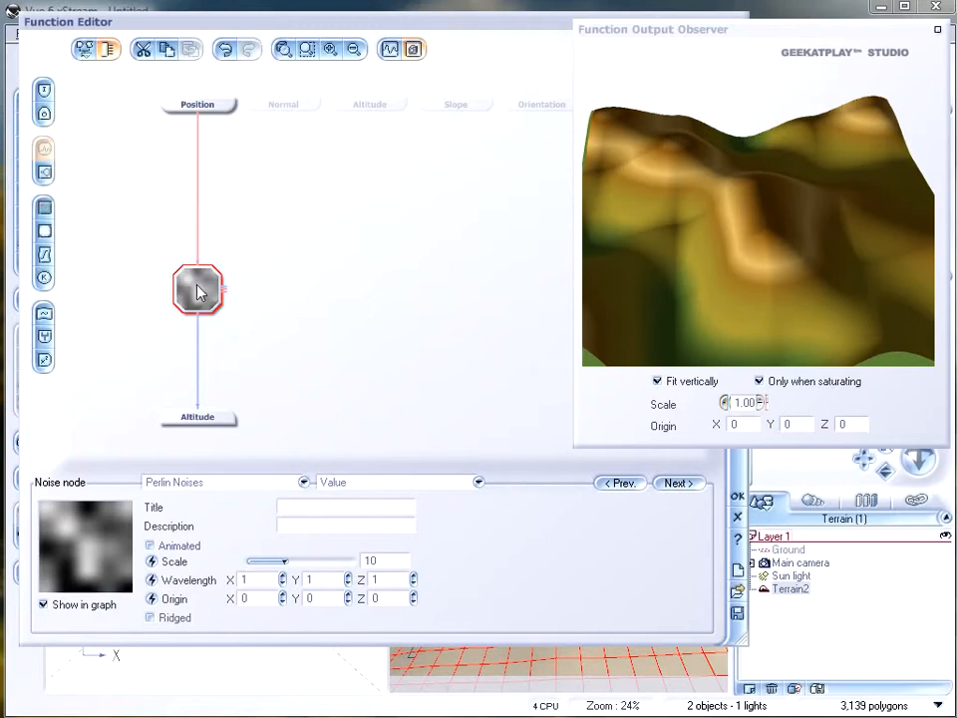
left_click_drag(196, 310, 197, 339)
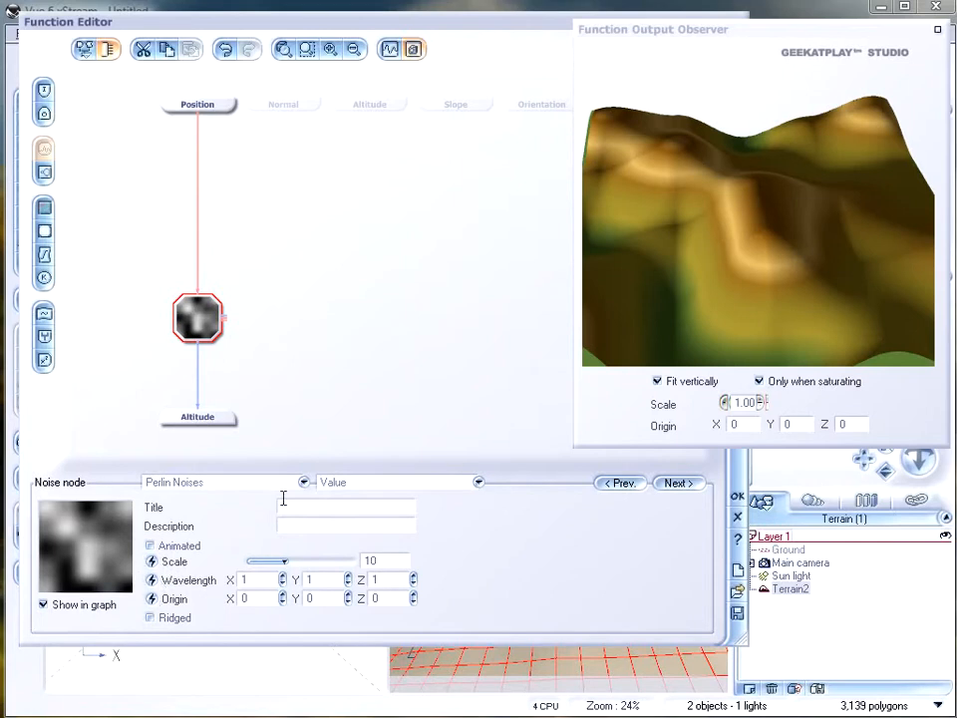
Step: Inspect the terrain preview from several angles at a preview scale of 0.25, and return the scale to 1.00
mouse_move(781, 236)
left_mouse_down()
mouse_move(778, 221)
mouse_move(737, 207)
mouse_move(637, 218)
mouse_move(742, 256)
mouse_move(784, 257)
mouse_move(784, 269)
mouse_move(781, 235)
mouse_move(763, 236)
mouse_move(786, 229)
left_mouse_up()
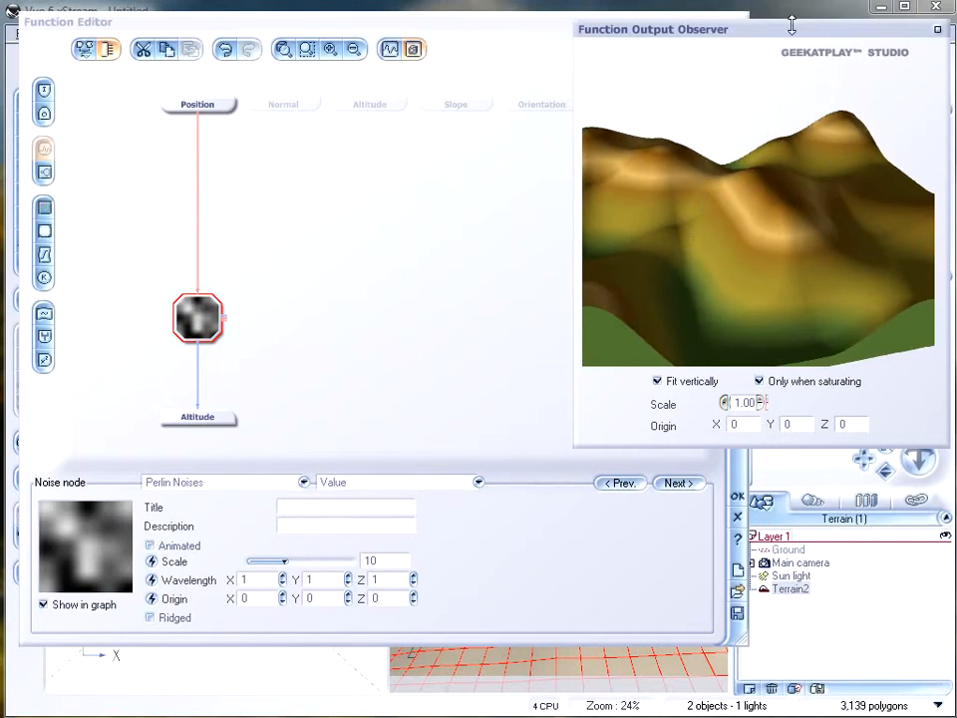
left_click(722, 403)
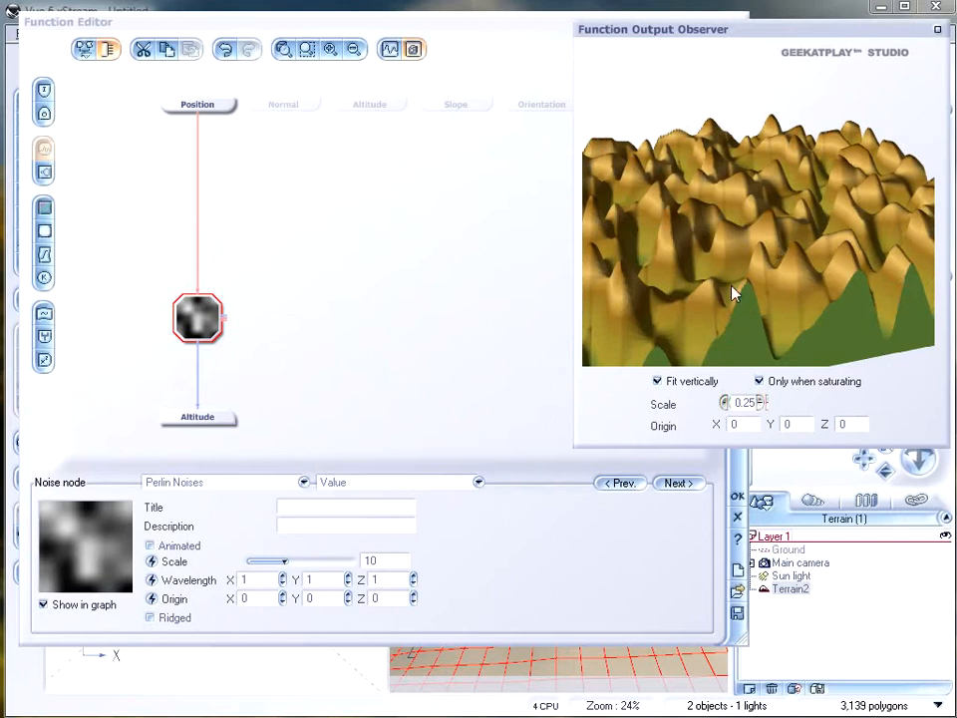
left_click_drag(834, 244, 834, 217)
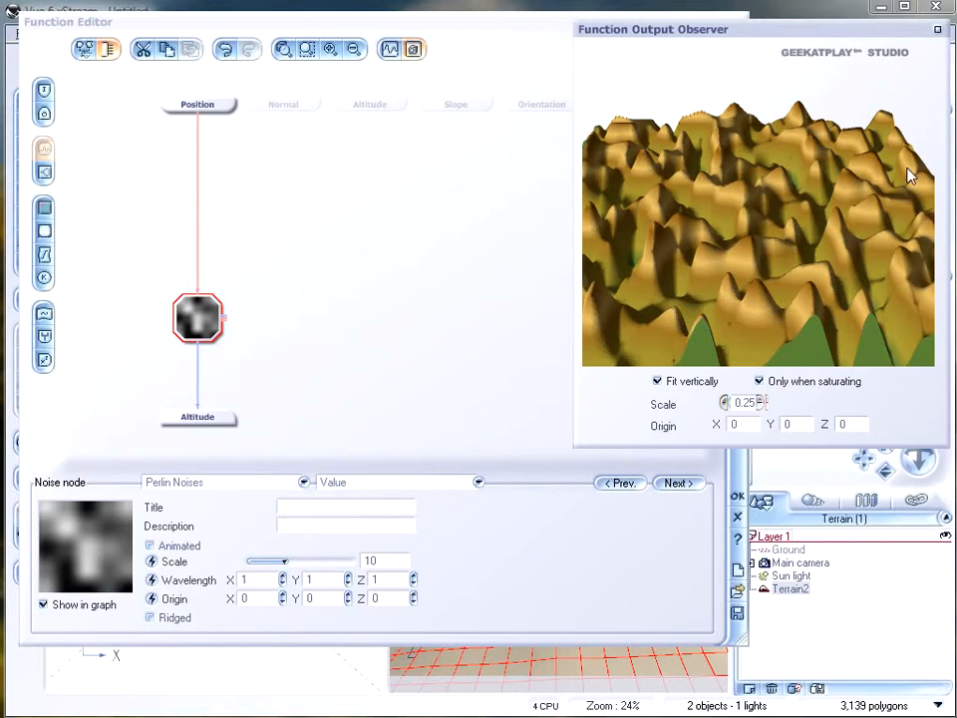
left_click_drag(805, 279, 720, 228)
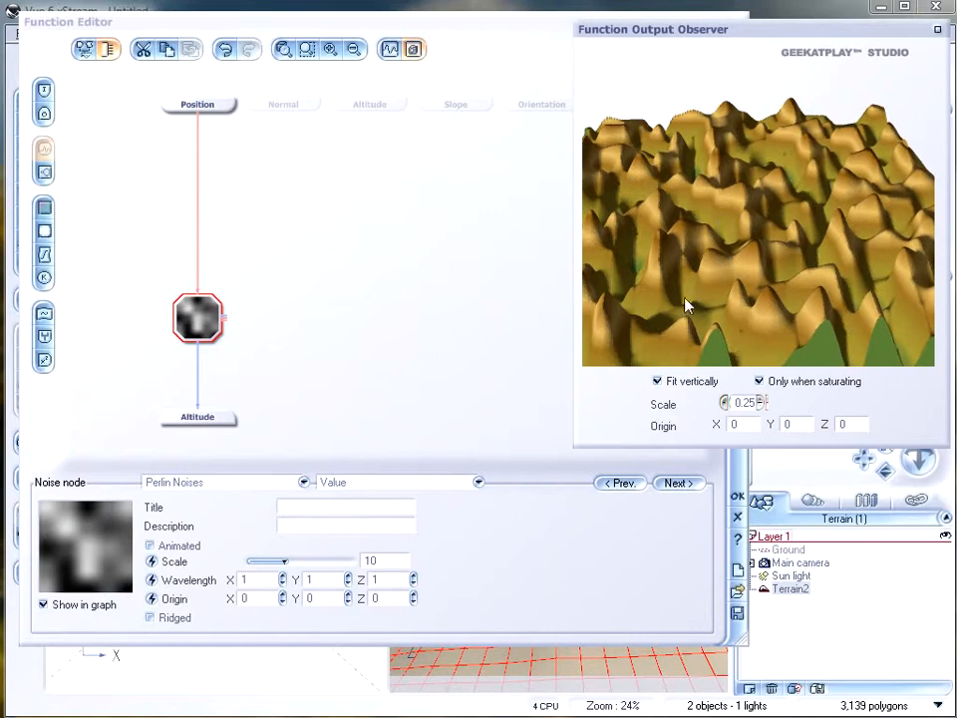
mouse_move(806, 299)
left_mouse_down()
mouse_move(795, 316)
mouse_move(798, 304)
left_mouse_up()
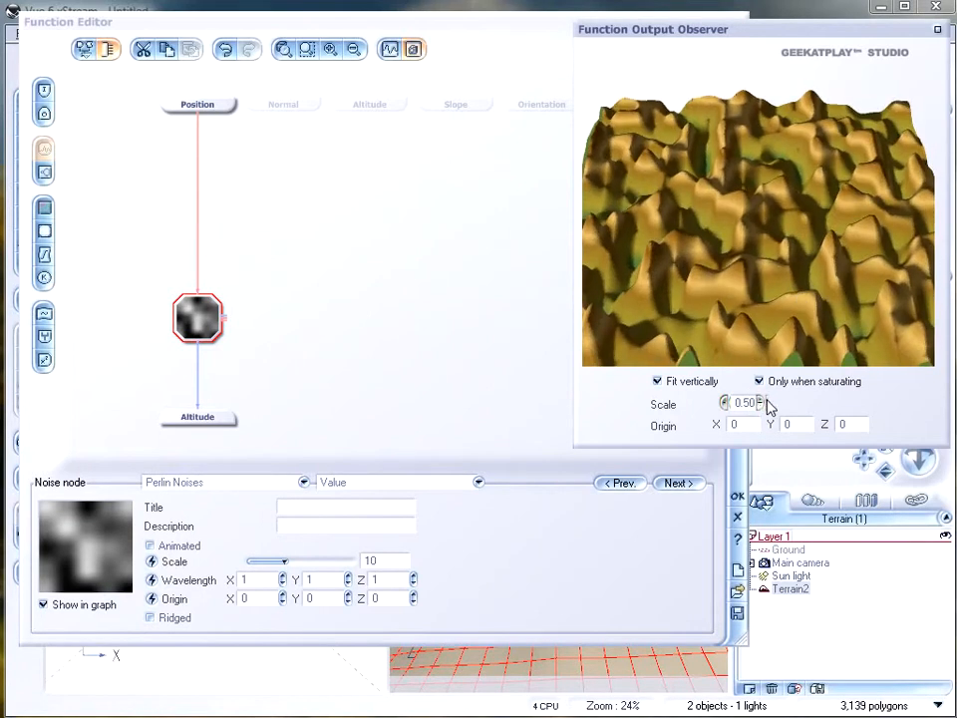
left_click(764, 400)
left_click(764, 400)
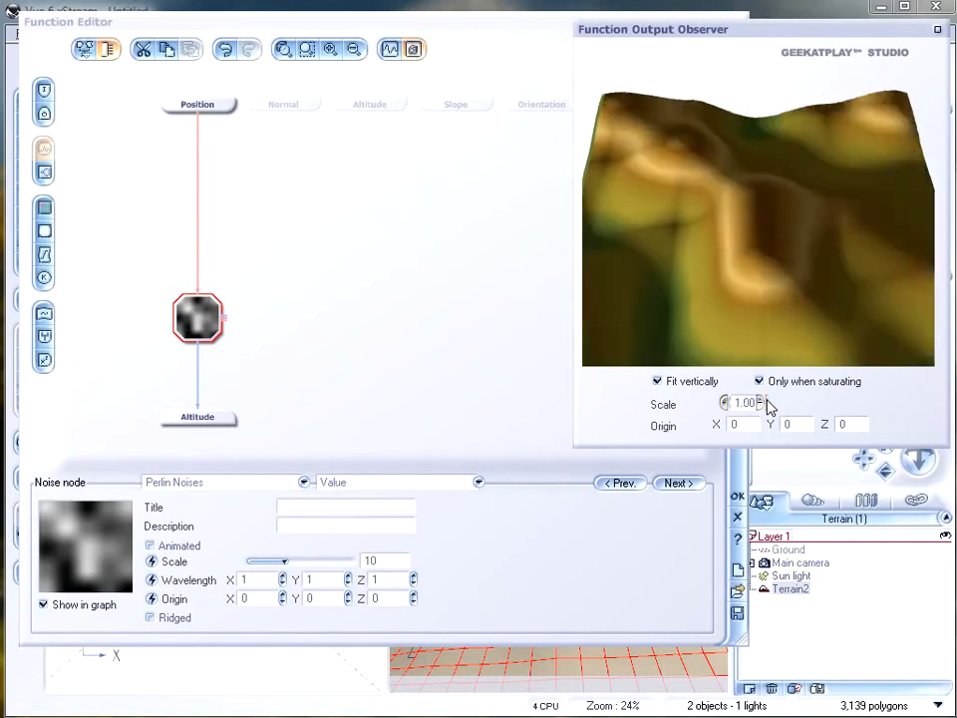
Step: Compare the terrain preview without and with vertical fitting, viewing it from several angles
left_click(658, 383)
mouse_move(767, 272)
left_mouse_down()
mouse_move(765, 218)
mouse_move(769, 259)
left_mouse_up()
left_click_drag(750, 324, 726, 284)
left_click_drag(776, 192, 748, 233)
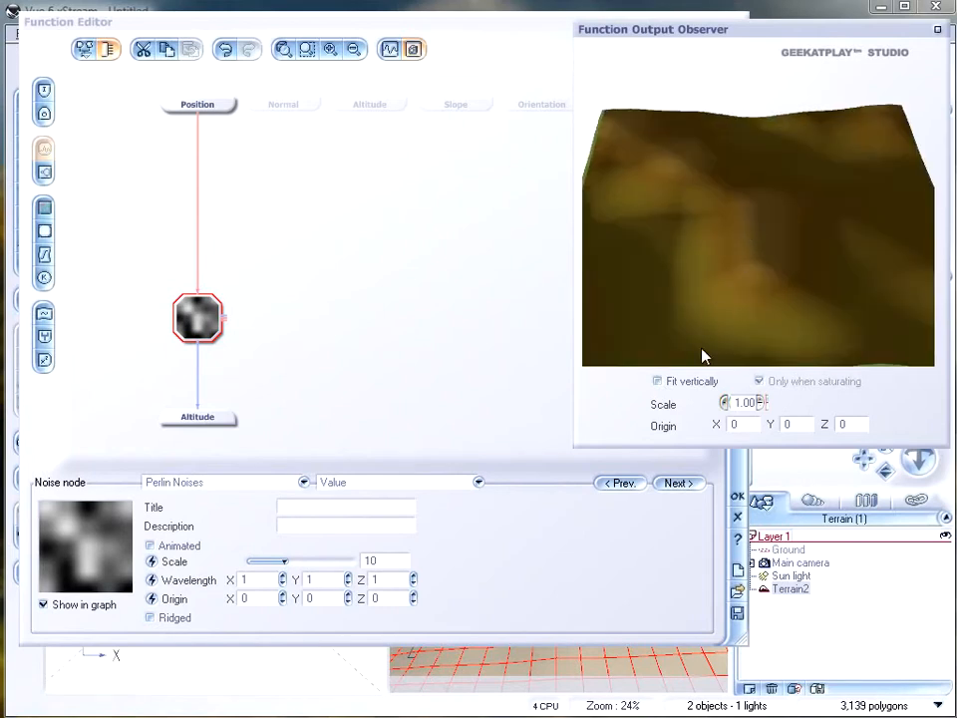
left_click(664, 382)
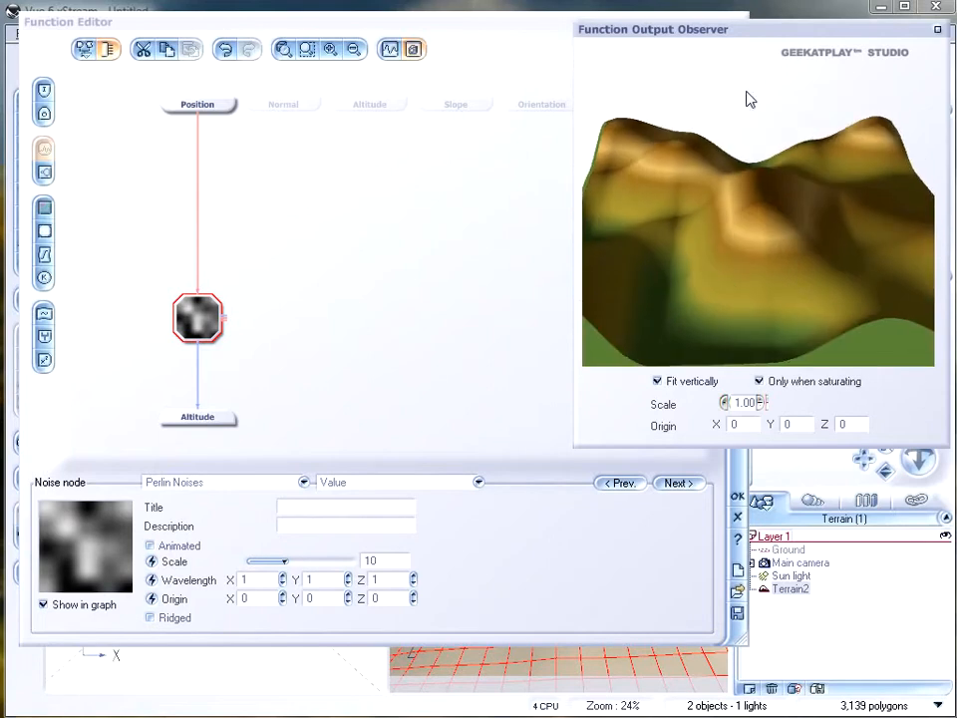
left_click_drag(758, 212, 752, 192)
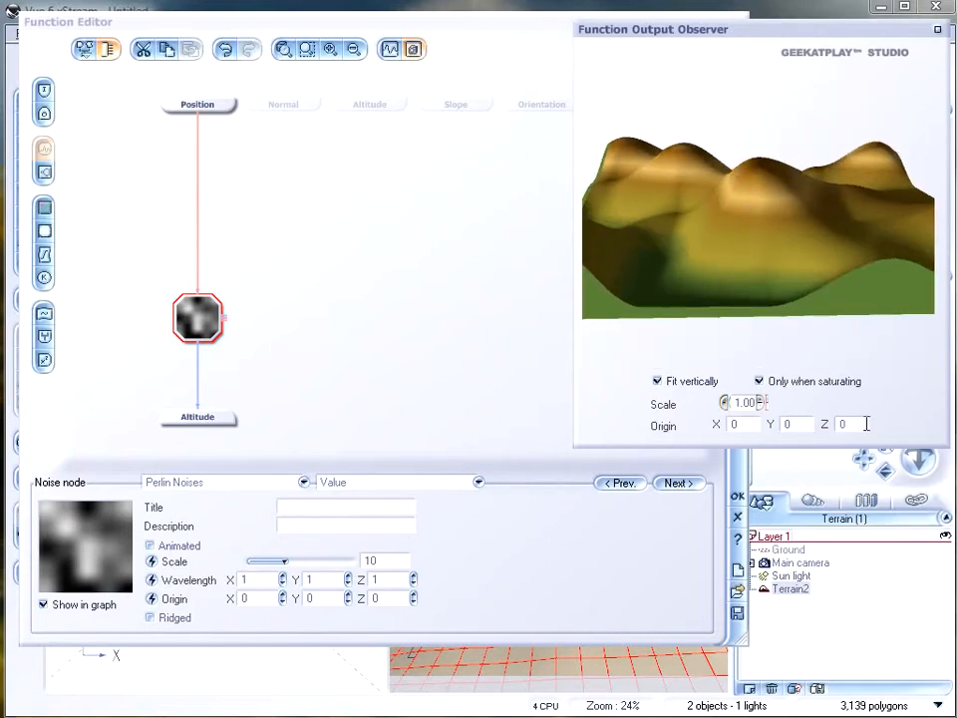
left_click_drag(755, 246, 686, 143)
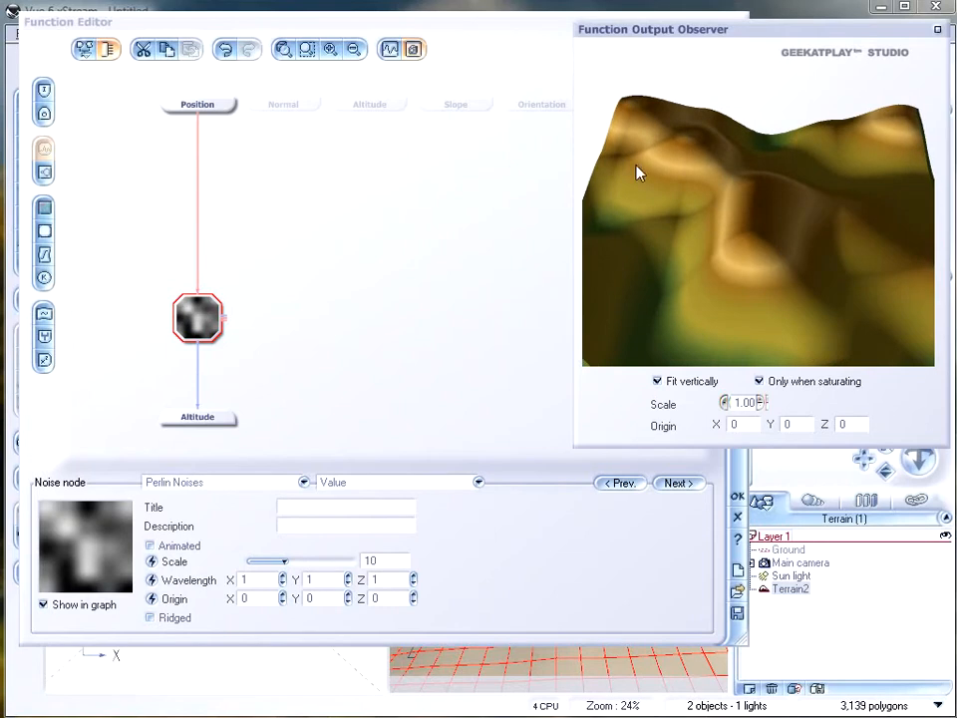
mouse_move(734, 238)
left_mouse_down()
mouse_move(746, 240)
mouse_move(739, 235)
left_mouse_up()
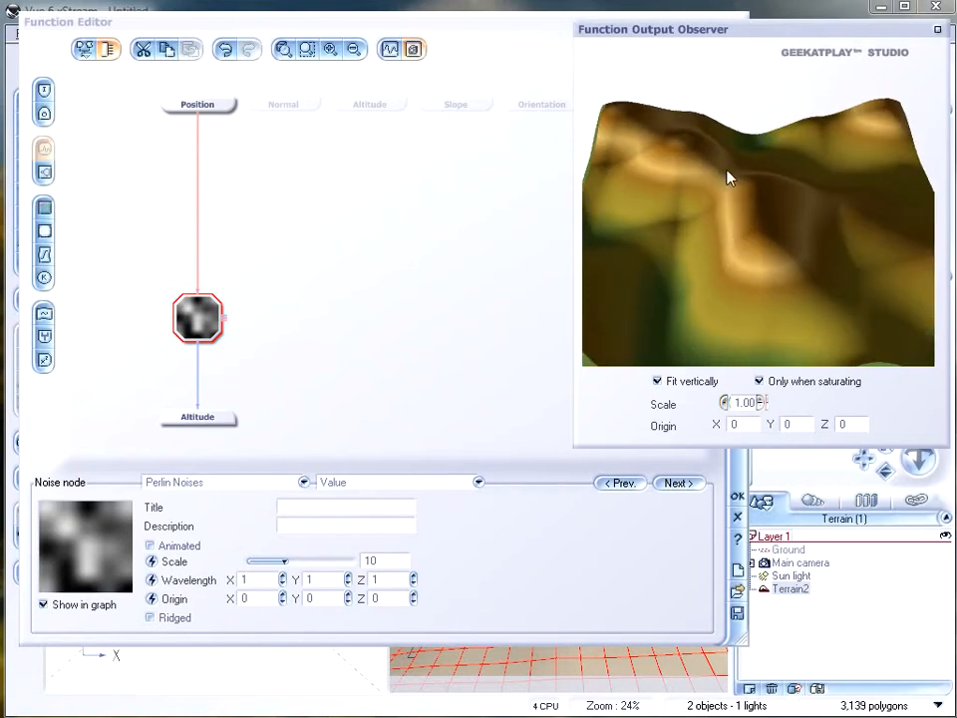
left_click_drag(789, 274, 790, 278)
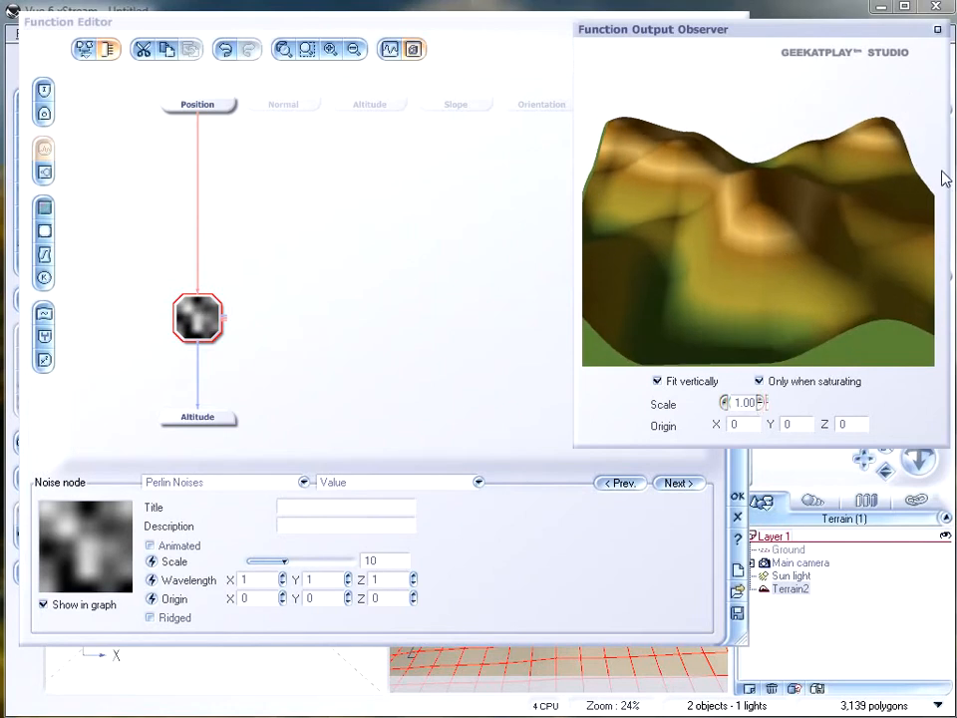
left_click_drag(718, 202, 752, 175)
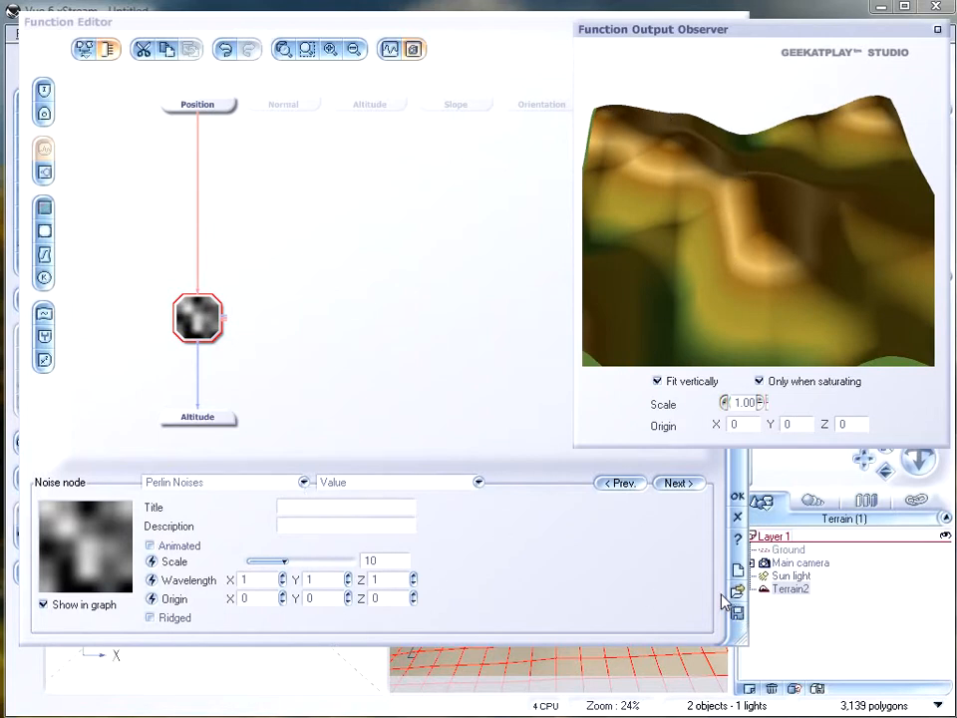
Step: Move the noise node up and change its noise type to Chipped from the Cellular Patterns
left_click_drag(196, 300, 196, 241)
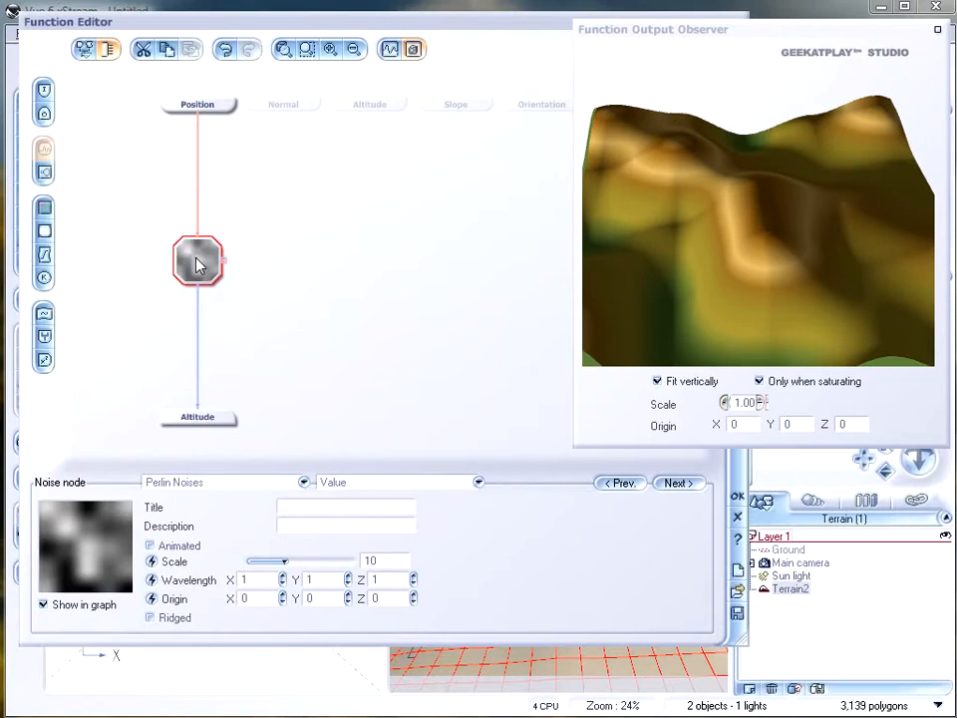
left_click(304, 482)
mouse_move(251, 500)
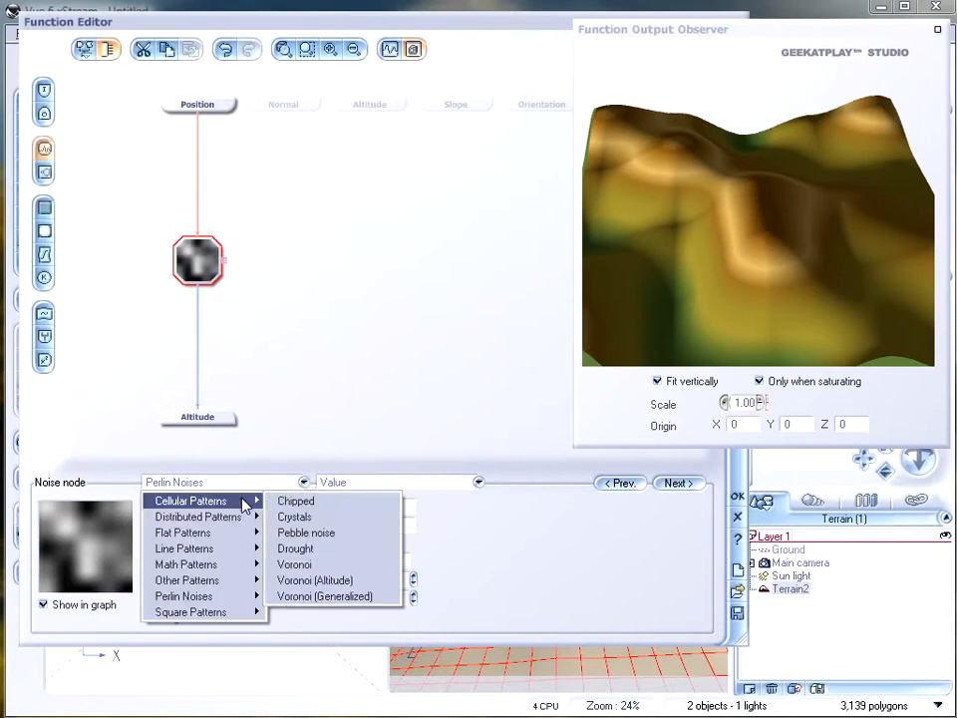
left_click(317, 506)
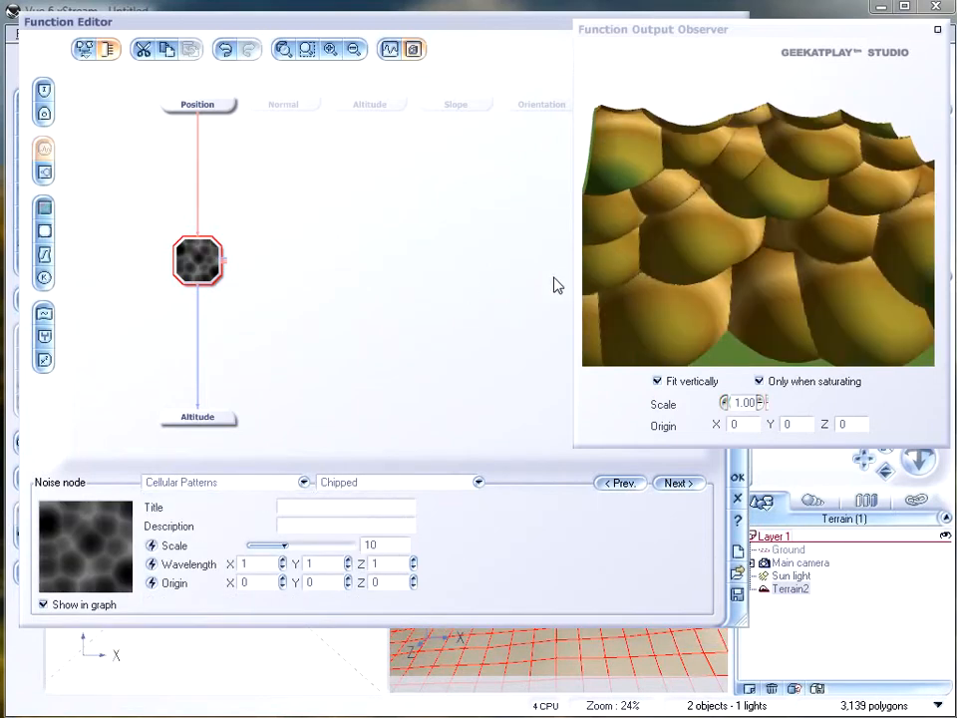
mouse_move(777, 207)
left_mouse_down()
mouse_move(769, 220)
mouse_move(764, 196)
mouse_move(744, 193)
mouse_move(769, 209)
mouse_move(769, 193)
mouse_move(770, 203)
left_mouse_up()
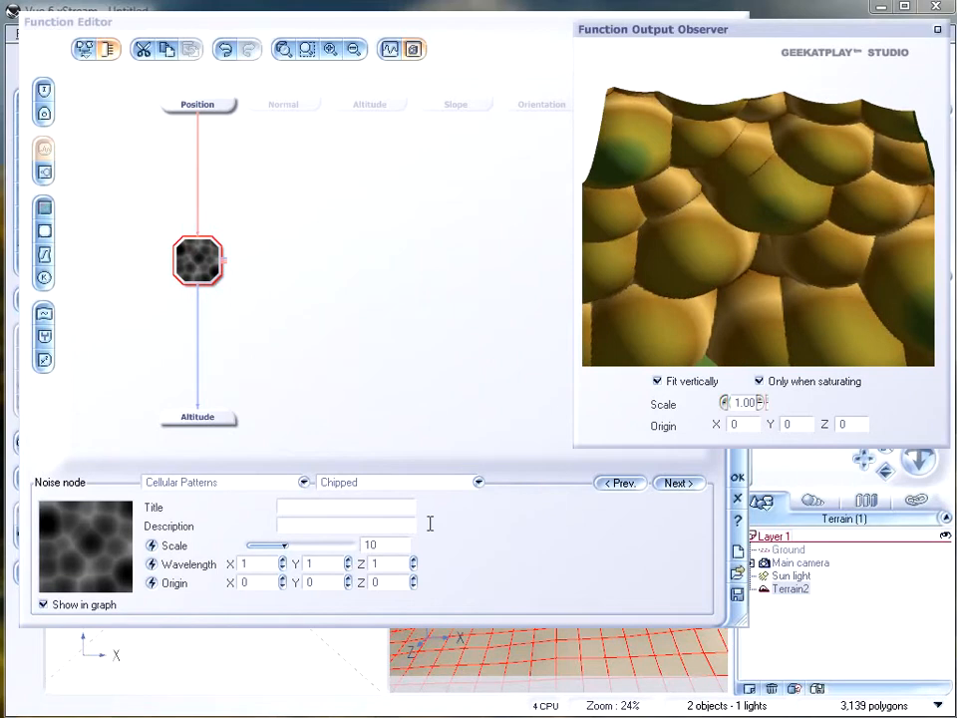
Step: Reduce the Chipped noise node's scale to about 4.7 and check the terrain preview
left_click_drag(279, 543, 336, 548)
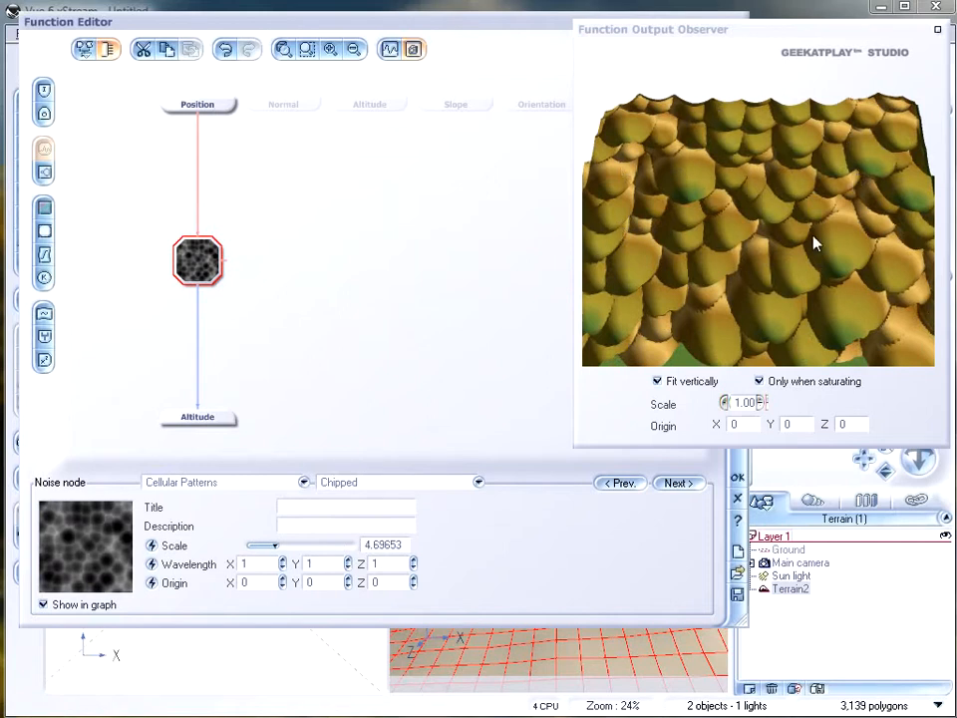
left_click_drag(768, 270, 766, 181)
mouse_move(791, 228)
left_mouse_down()
mouse_move(787, 252)
mouse_move(791, 212)
mouse_move(724, 211)
mouse_move(776, 228)
mouse_move(793, 250)
mouse_move(787, 257)
mouse_move(793, 237)
left_mouse_up()
Step: Insert a Blender combiner node between the Chipped noise node and the Altitude output
left_click(194, 262)
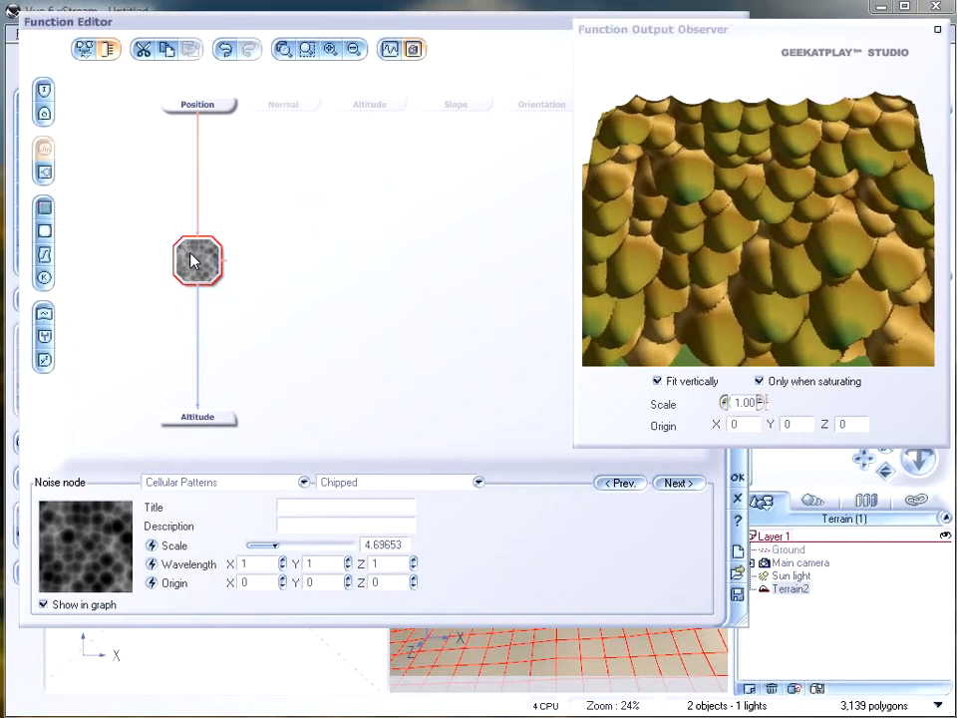
left_click(197, 324)
left_click(44, 336)
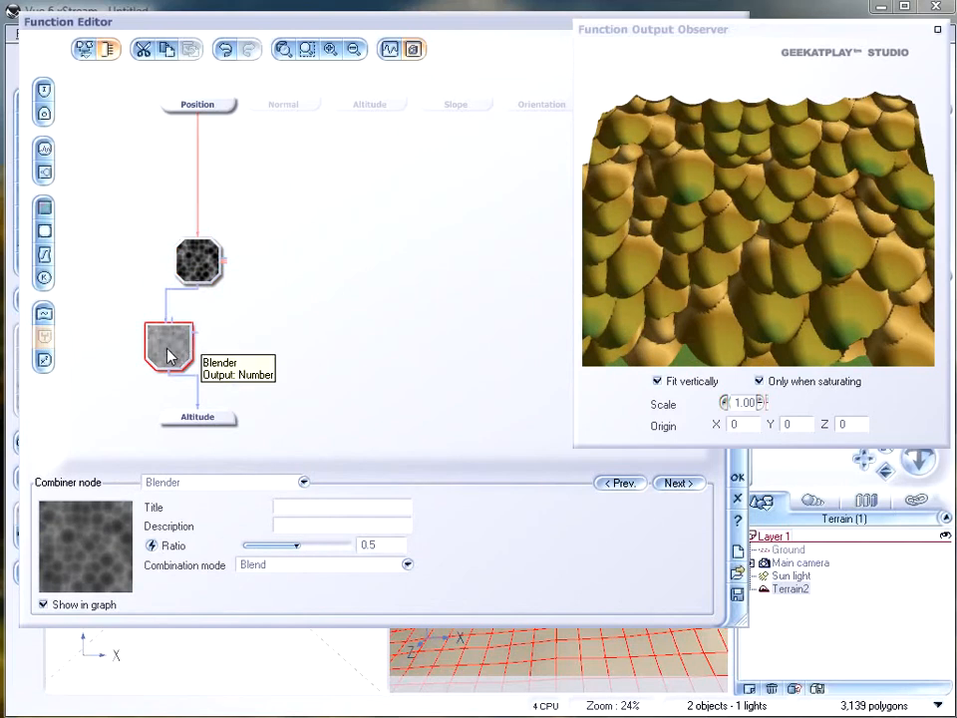
Step: Connect a second Chipped noise node with a scale of about 17.9 to the Blender's free input
left_click(285, 249)
left_click(44, 148)
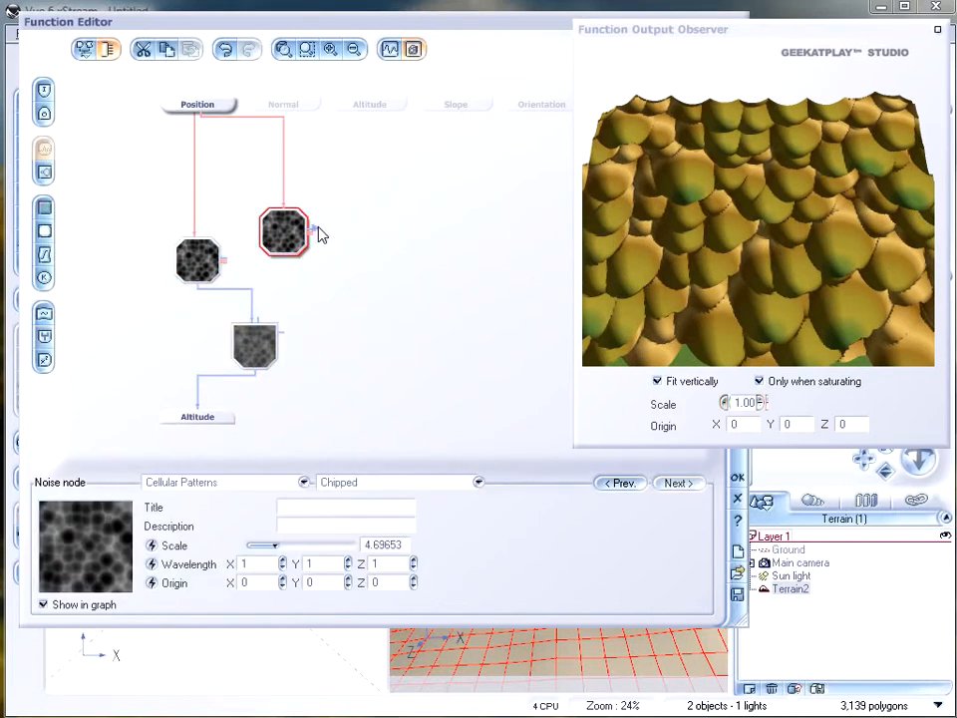
left_click_drag(267, 287, 287, 228)
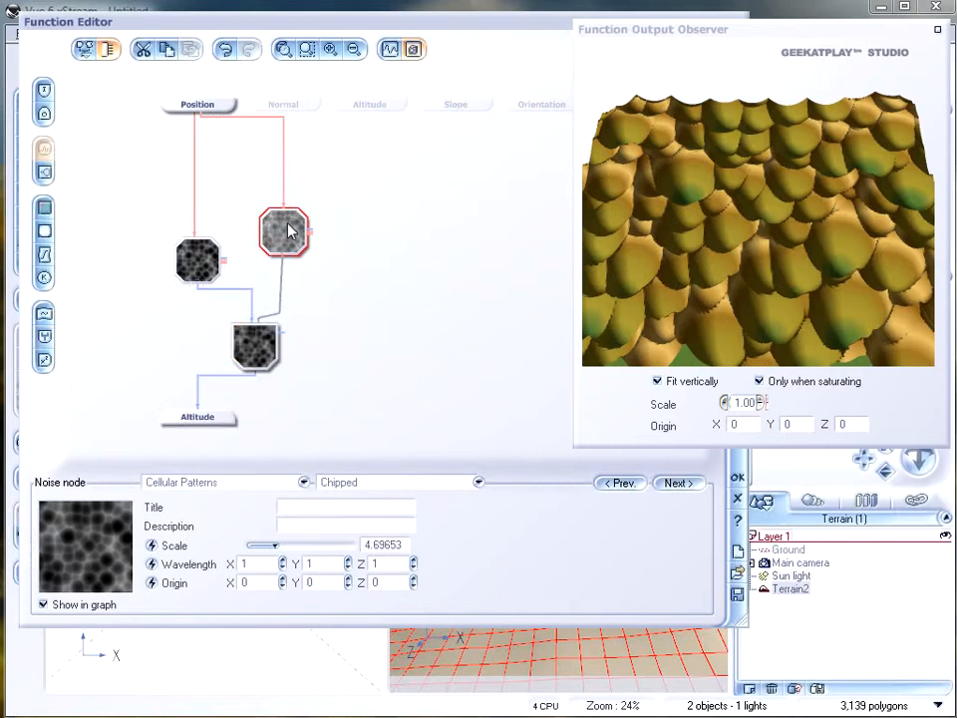
left_click_drag(293, 545, 310, 544)
left_click_drag(743, 265, 733, 299)
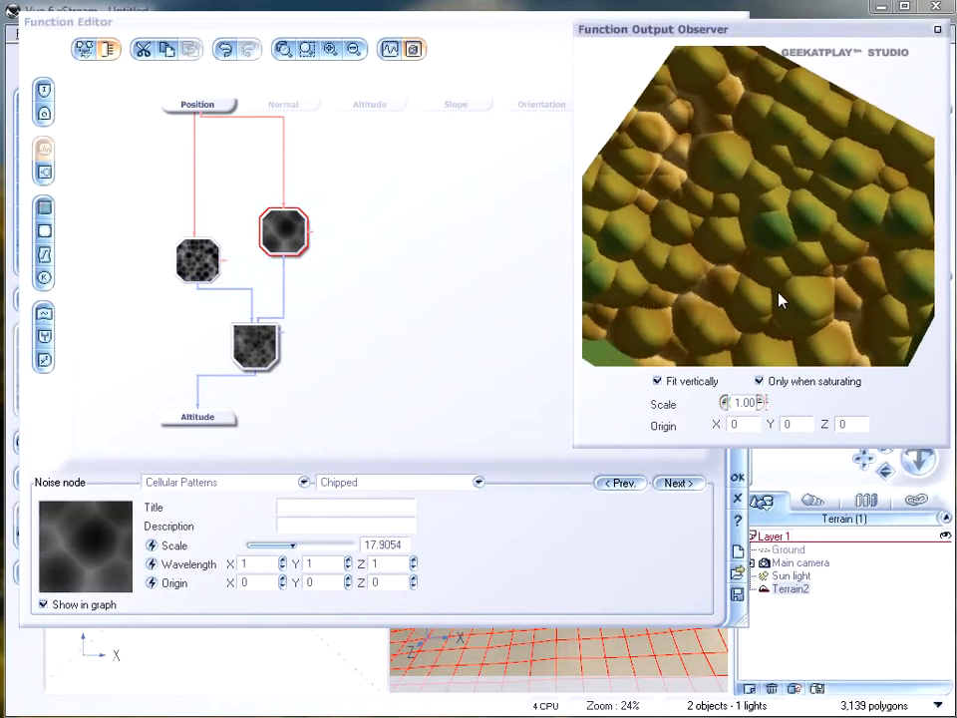
Step: Reduce the second Chipped noise node's scale to about 6.2 and set its Z wavelength to 33
left_click_drag(852, 294, 850, 254)
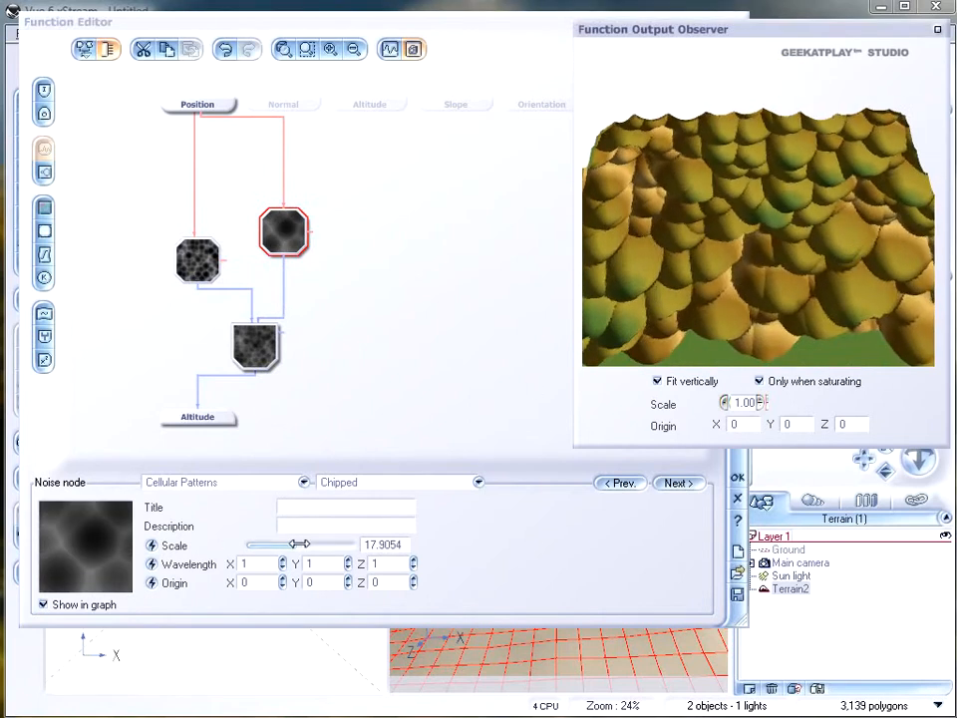
left_click_drag(297, 544, 288, 541)
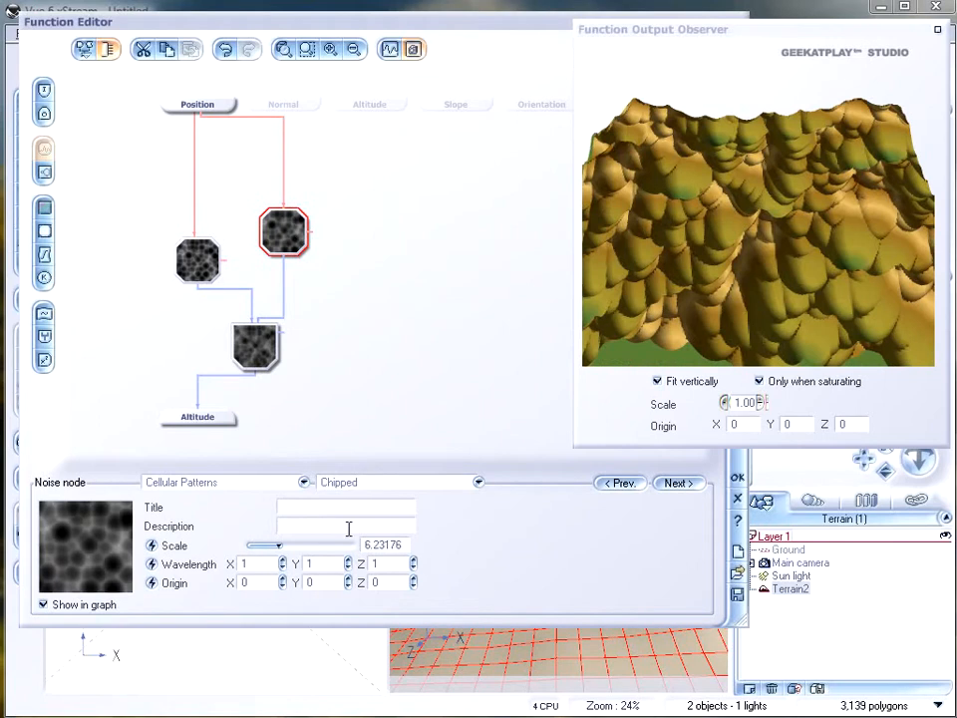
left_click_drag(335, 565, 236, 561)
left_click_drag(398, 565, 316, 562)
type("33")
left_click_drag(769, 185, 659, 253)
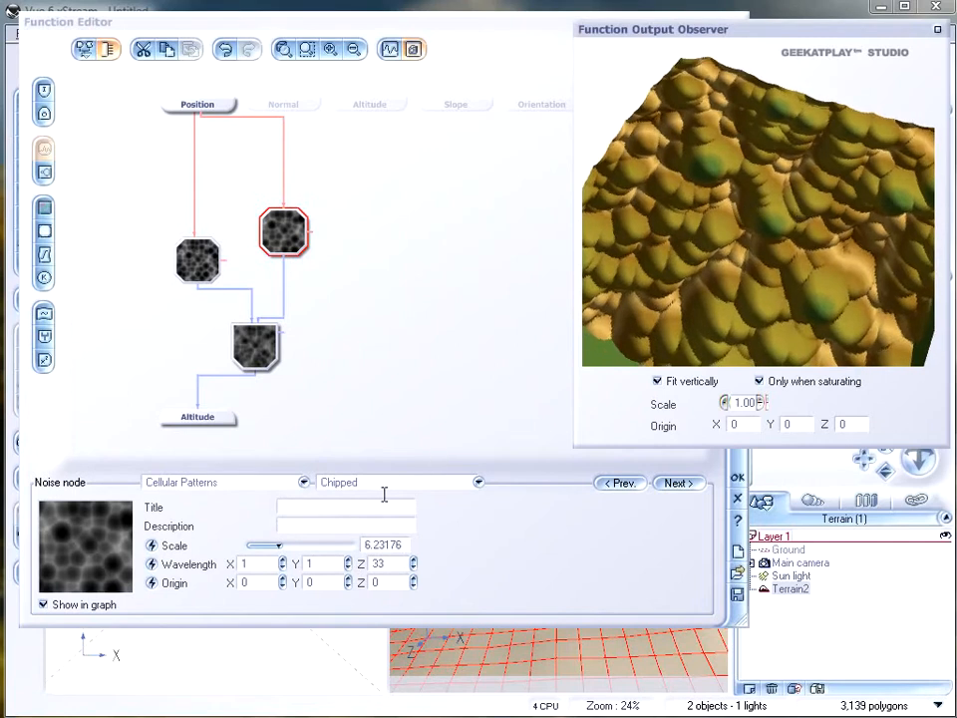
Step: Set the second Chipped noise node's Y wavelength to 33 and check the stretched pattern in the terrain preview
left_click_drag(335, 565, 305, 564)
type("33")
left_click_drag(737, 252, 710, 286)
mouse_move(753, 257)
left_mouse_down()
mouse_move(744, 228)
mouse_move(716, 250)
mouse_move(758, 274)
left_mouse_up()
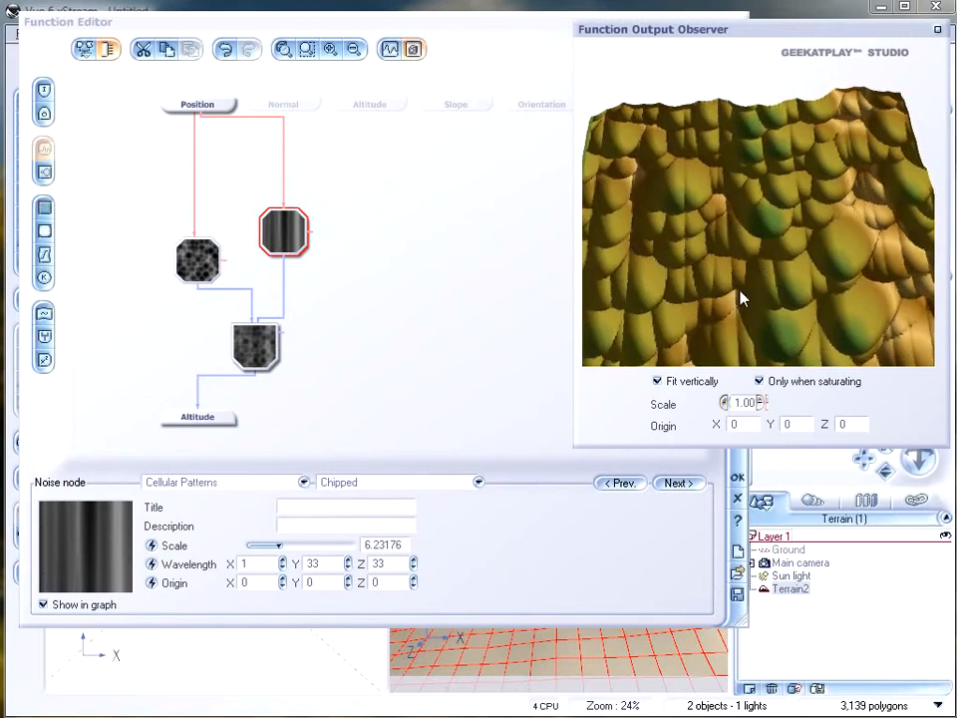
left_click_drag(833, 118, 815, 129)
left_click_drag(795, 120, 806, 130)
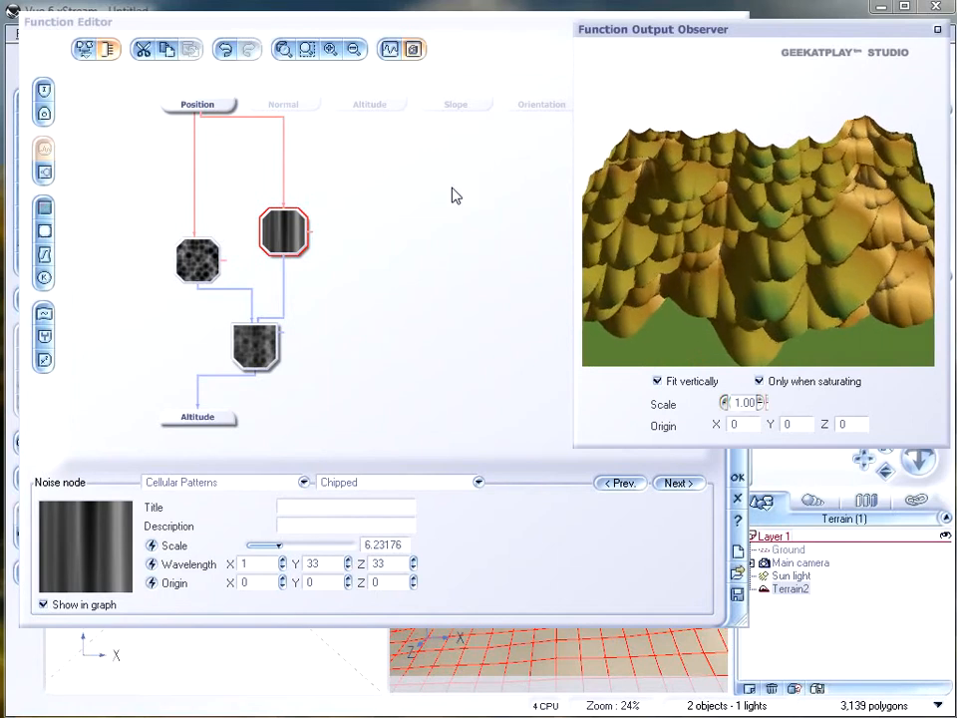
Step: Delete the second Chipped noise node and the Blender combiner node from the altitude graph
left_click(295, 239)
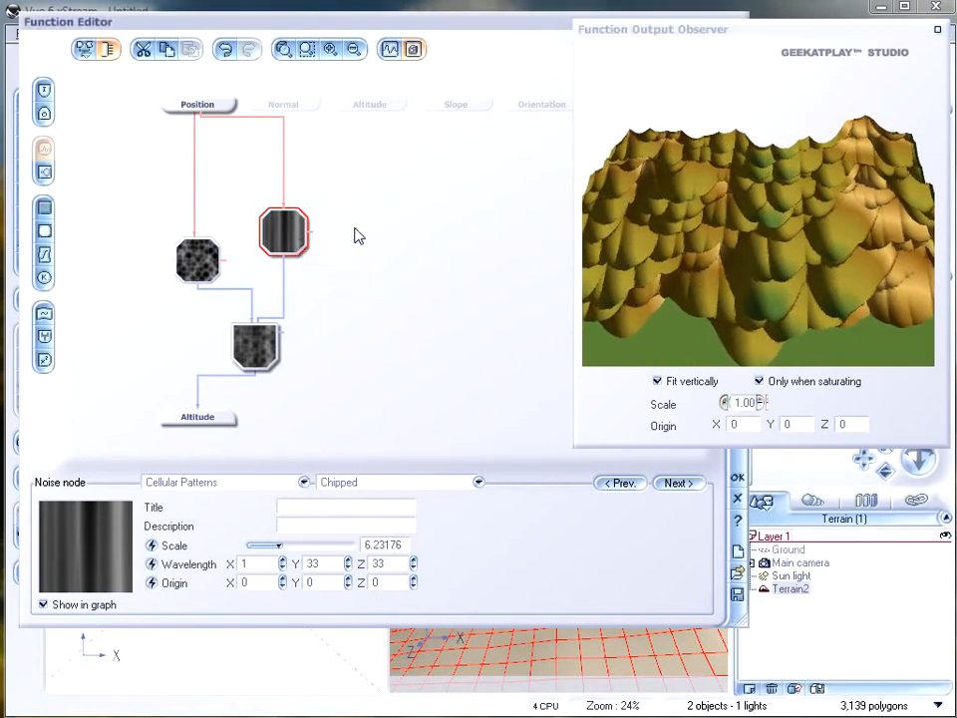
key("Delete")
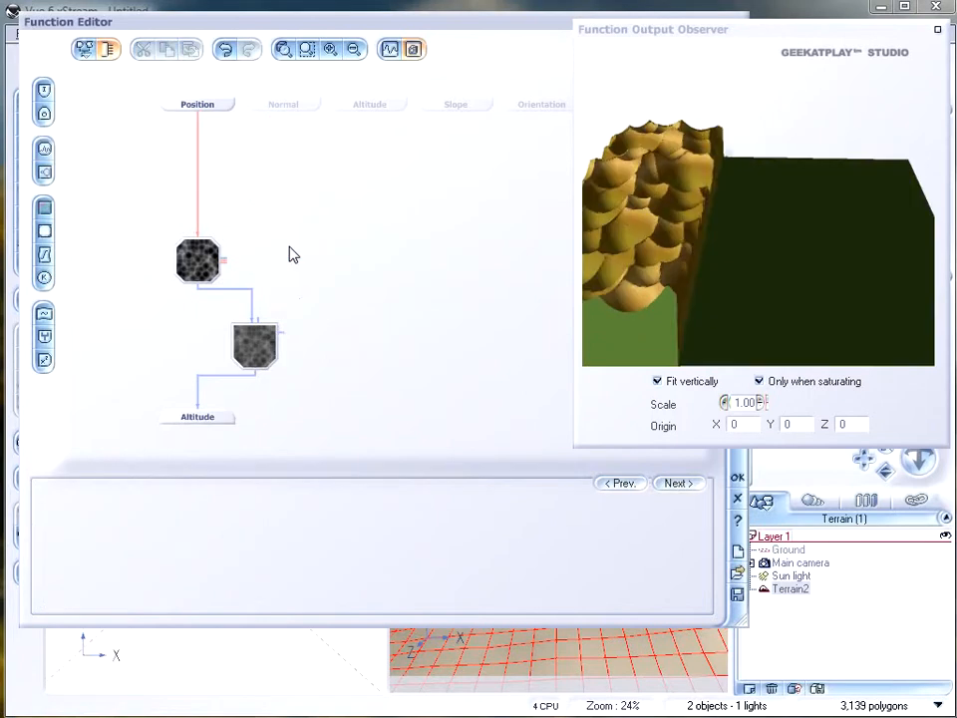
left_click(270, 345)
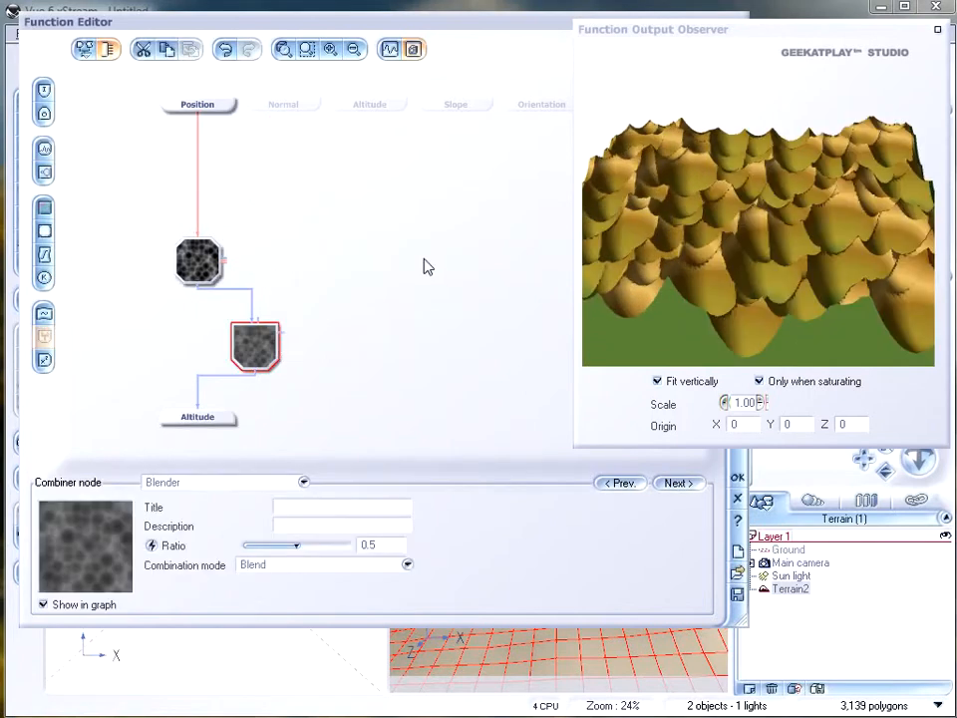
key("Delete")
Step: Change the remaining noise node's type to Crystals from the Cellular Patterns
left_click(195, 274)
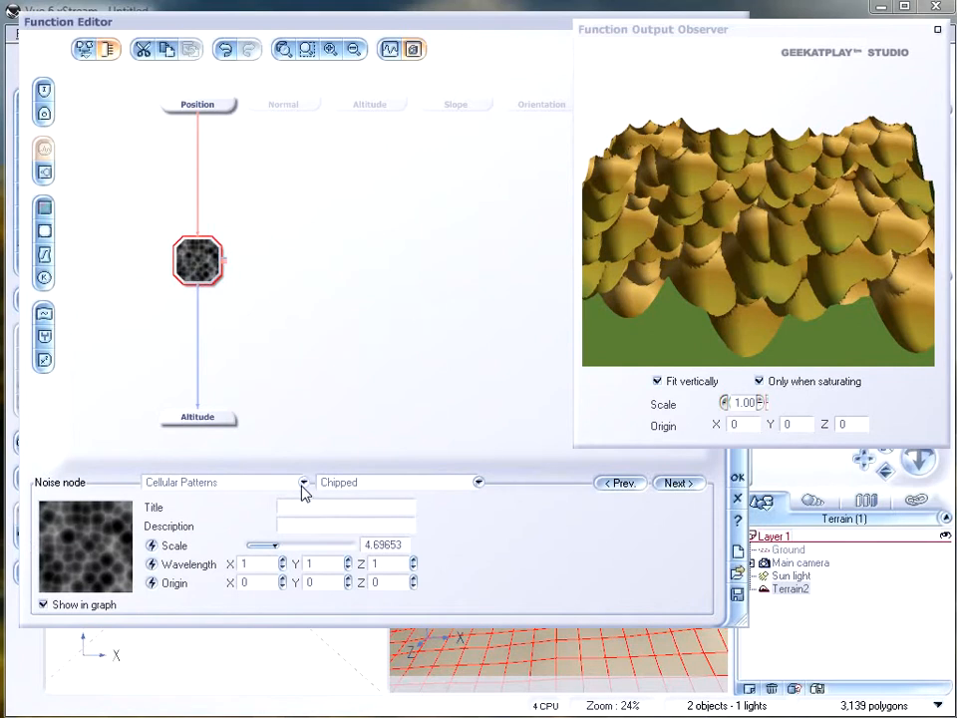
left_click_drag(739, 193, 755, 229)
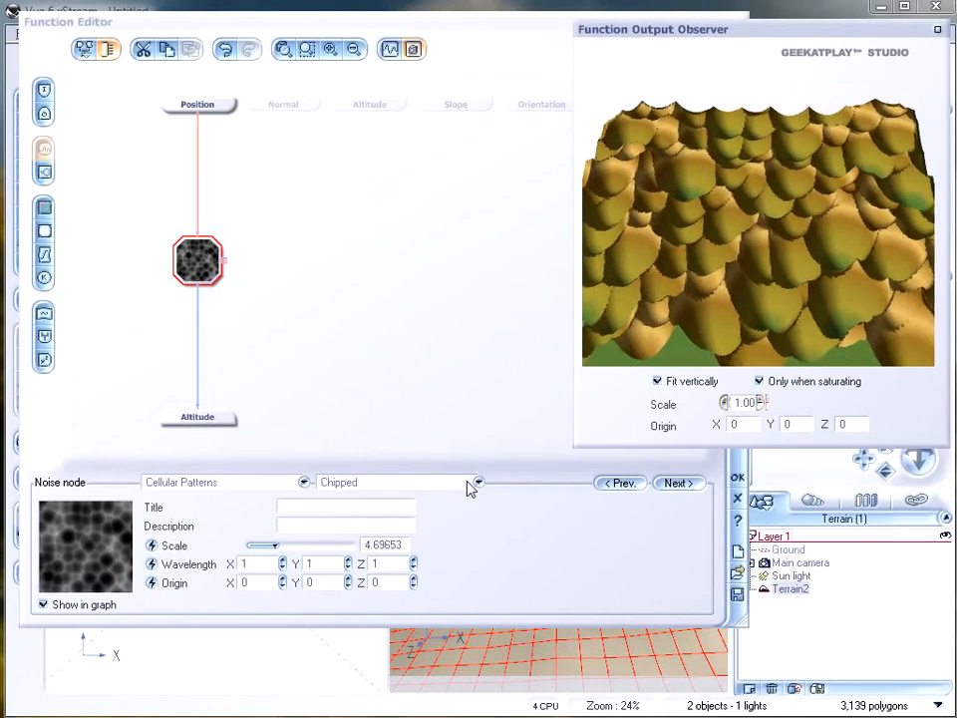
left_click(469, 485)
left_click(289, 483)
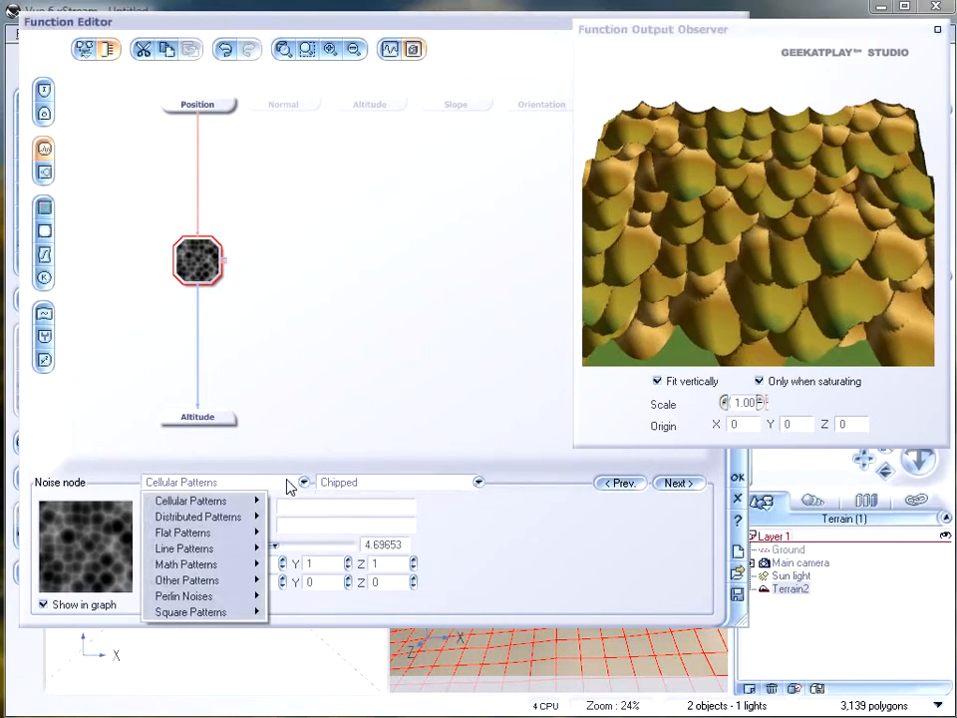
mouse_move(238, 501)
left_click(455, 482)
left_click(458, 482)
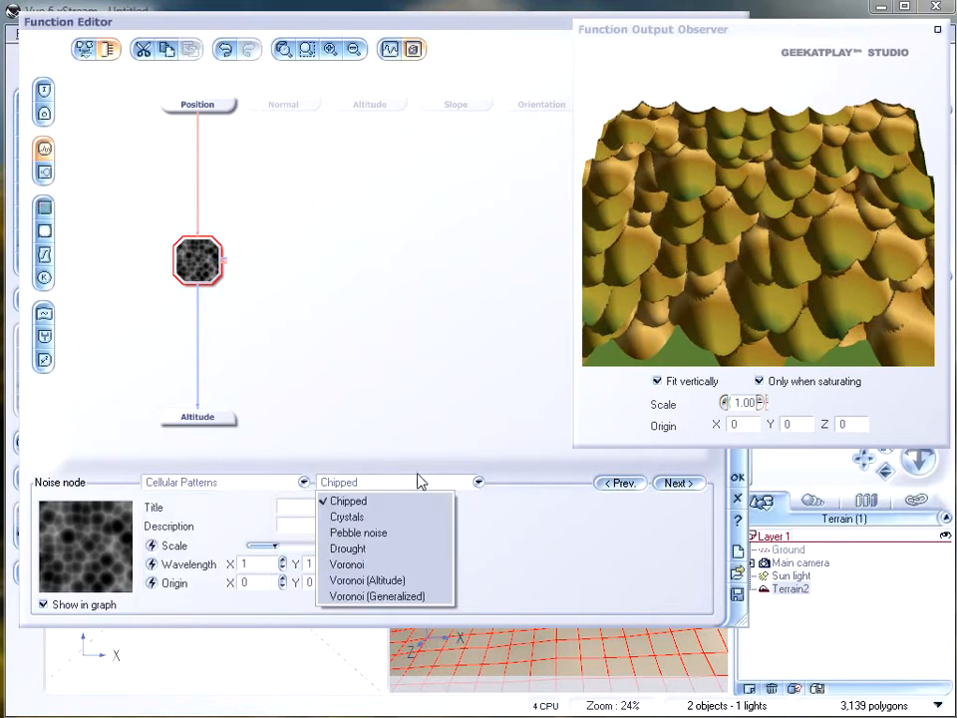
left_click(368, 518)
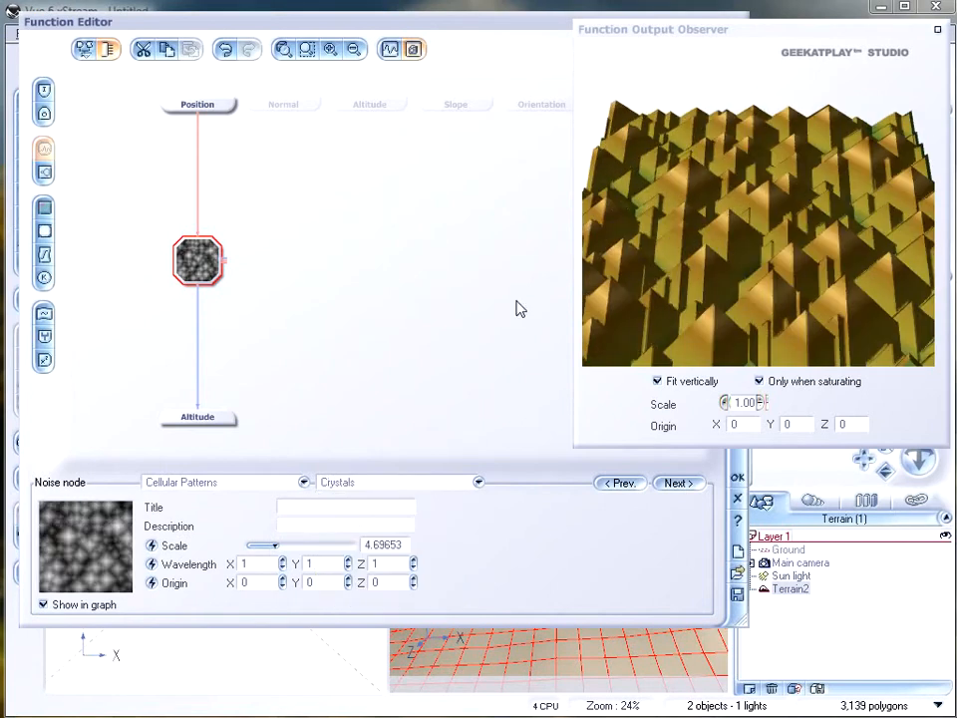
Step: Set the Crystals noise node's scale to about 7.65 and inspect the terrain preview
left_click_drag(743, 175, 689, 180)
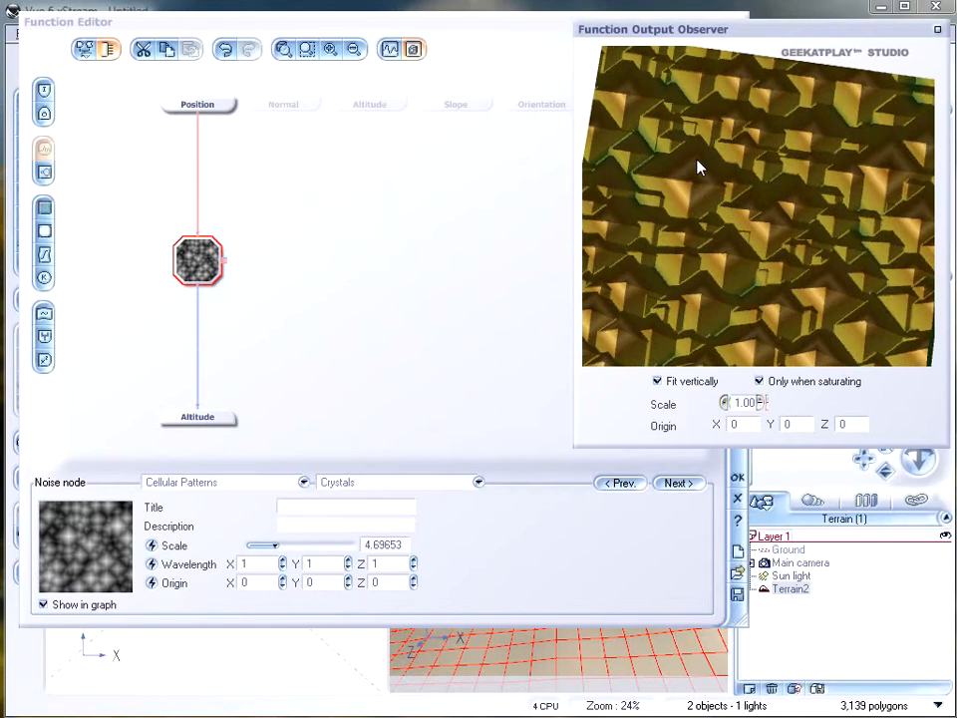
left_click_drag(818, 244, 627, 294)
mouse_move(298, 549)
left_mouse_down()
mouse_move(317, 543)
mouse_move(280, 546)
left_mouse_up()
mouse_move(759, 221)
left_mouse_down()
mouse_move(761, 188)
mouse_move(766, 208)
left_mouse_up()
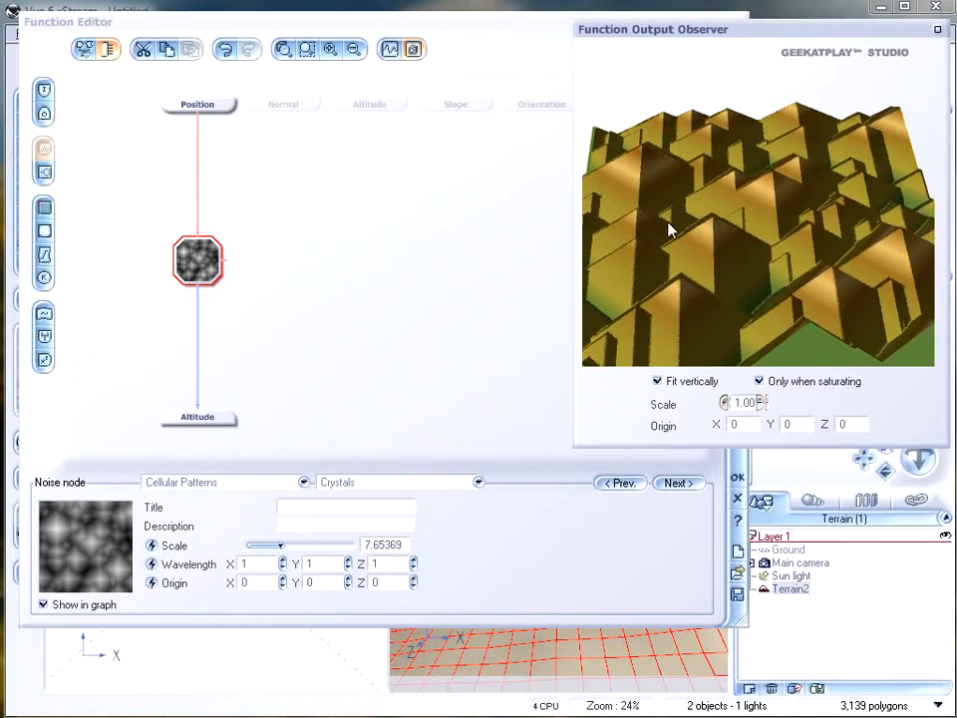
mouse_move(718, 222)
left_mouse_down()
mouse_move(718, 208)
mouse_move(707, 219)
left_mouse_up()
Step: Change the noise type to Pebble noise and reduce its scale to about 4.06
left_click(334, 482)
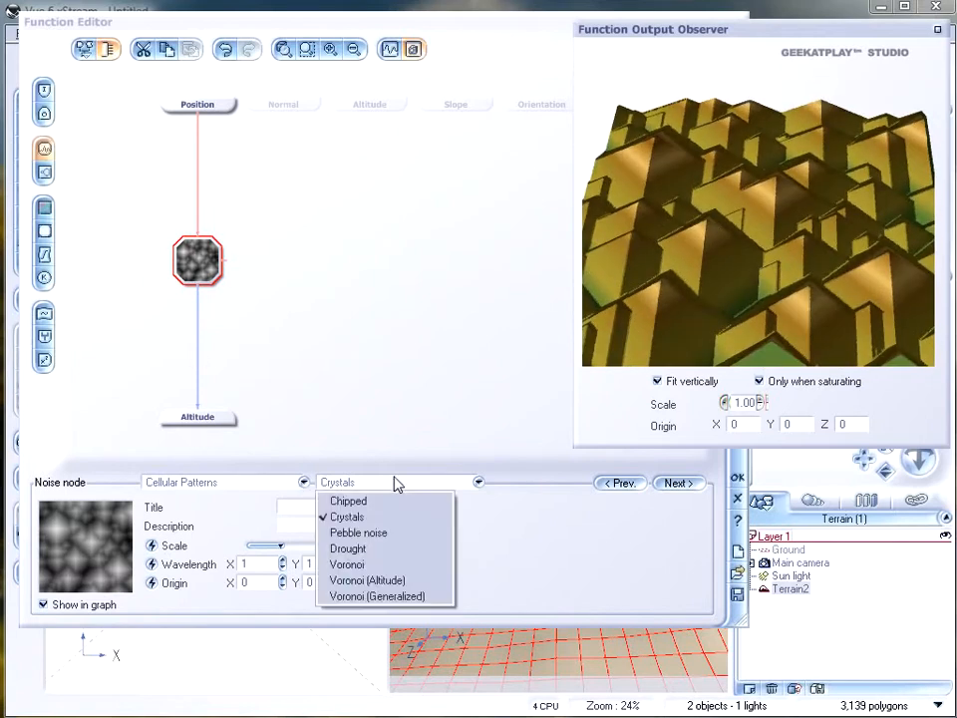
left_click(382, 533)
mouse_move(763, 250)
left_mouse_down()
mouse_move(763, 265)
mouse_move(763, 220)
mouse_move(737, 229)
mouse_move(754, 241)
mouse_move(761, 285)
mouse_move(763, 216)
mouse_move(707, 223)
mouse_move(752, 231)
mouse_move(760, 249)
left_mouse_up()
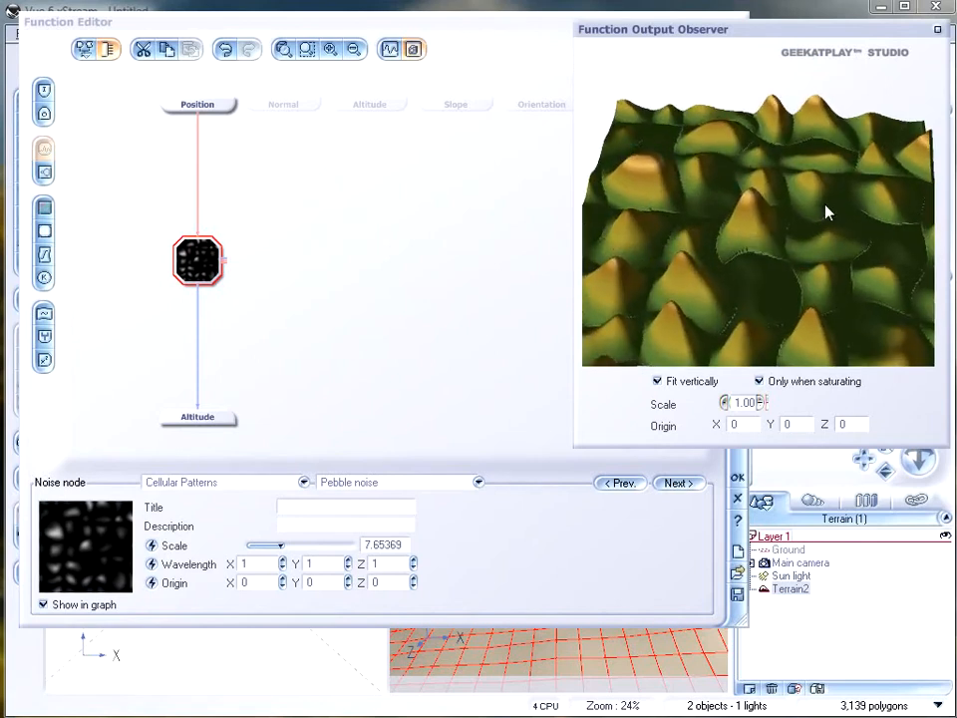
left_click_drag(813, 245, 695, 251)
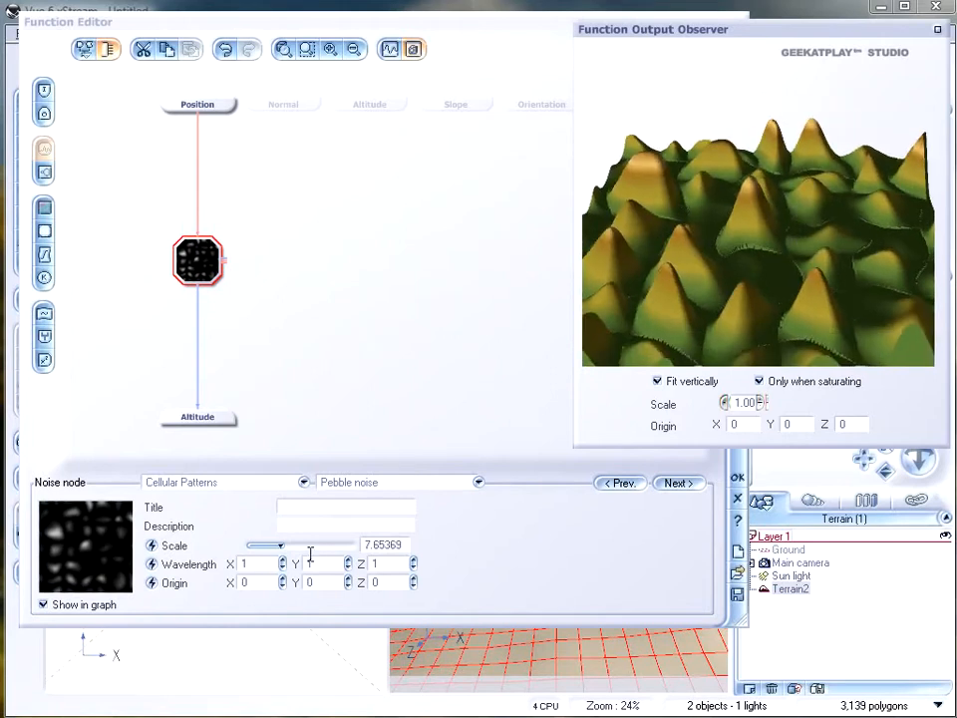
left_click_drag(298, 546, 285, 546)
left_click_drag(725, 275, 772, 187)
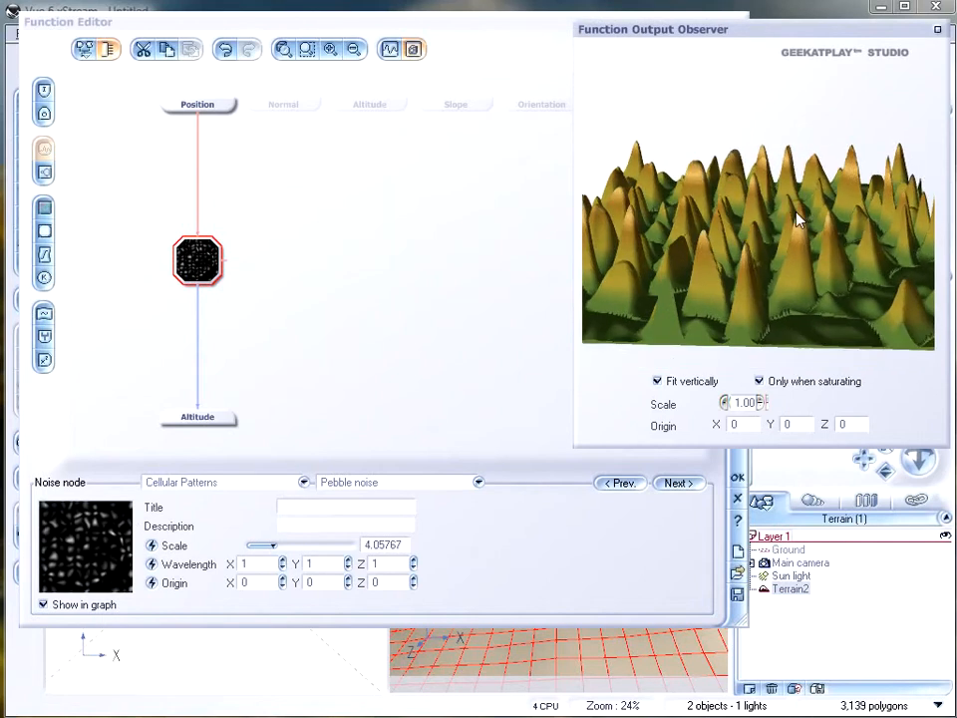
Step: Compare the Pebble noise preview with vertical fitting turned off and back on
left_click(658, 380)
mouse_move(776, 216)
left_mouse_down()
mouse_move(795, 207)
mouse_move(785, 210)
left_mouse_up()
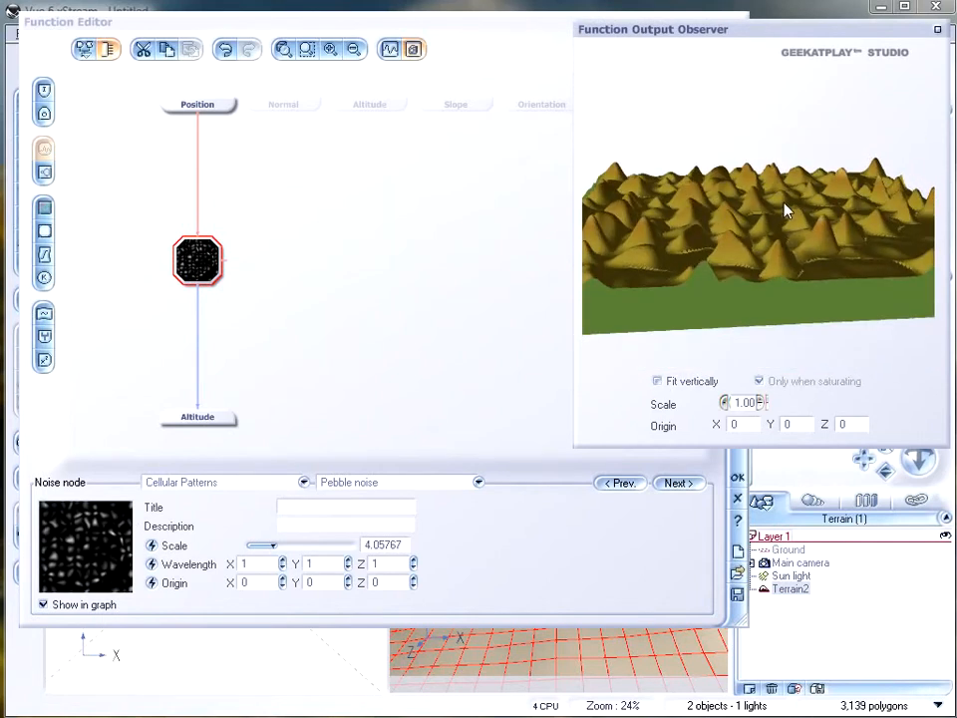
left_click(658, 381)
mouse_move(694, 213)
left_mouse_down()
mouse_move(697, 250)
mouse_move(698, 217)
left_mouse_up()
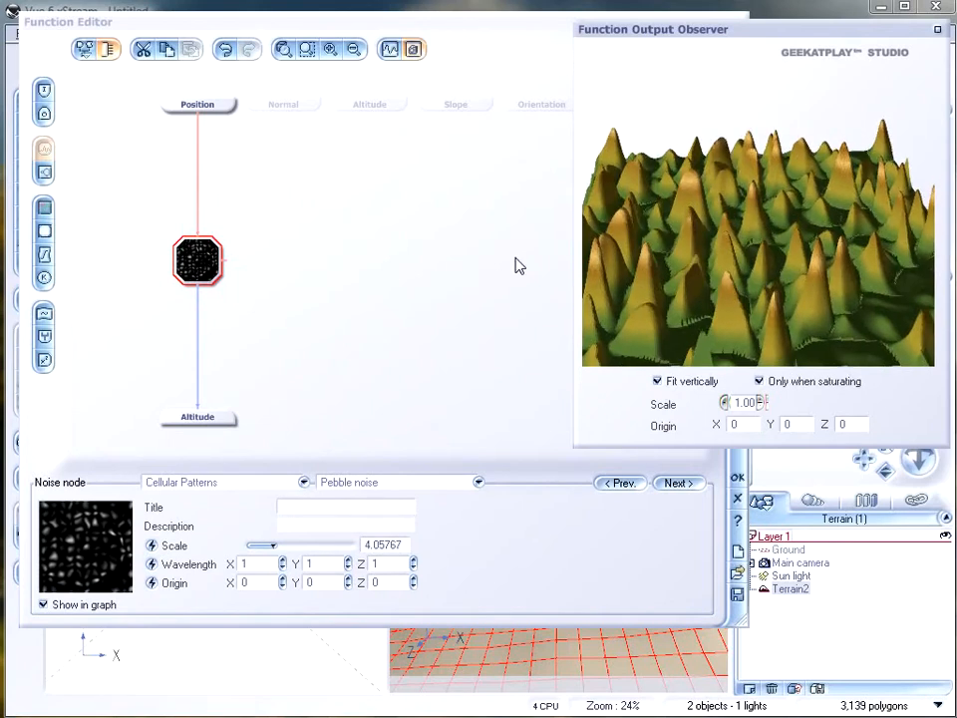
Step: Insert a Filter node between the Pebble noise node and the Altitude output and space it below the noise node
left_click(197, 344)
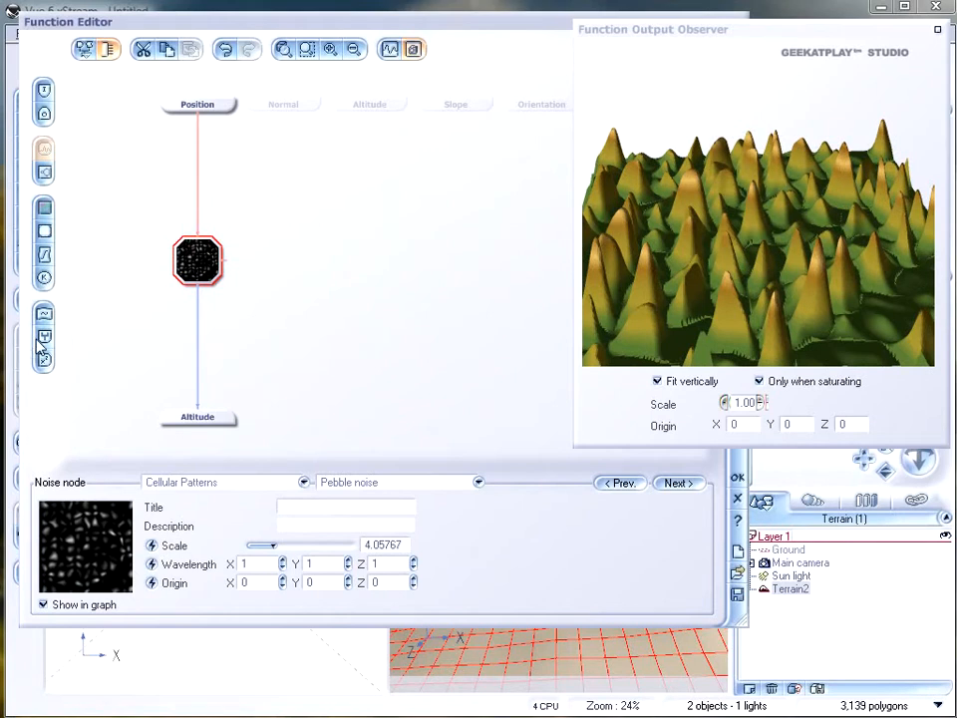
left_click(44, 257)
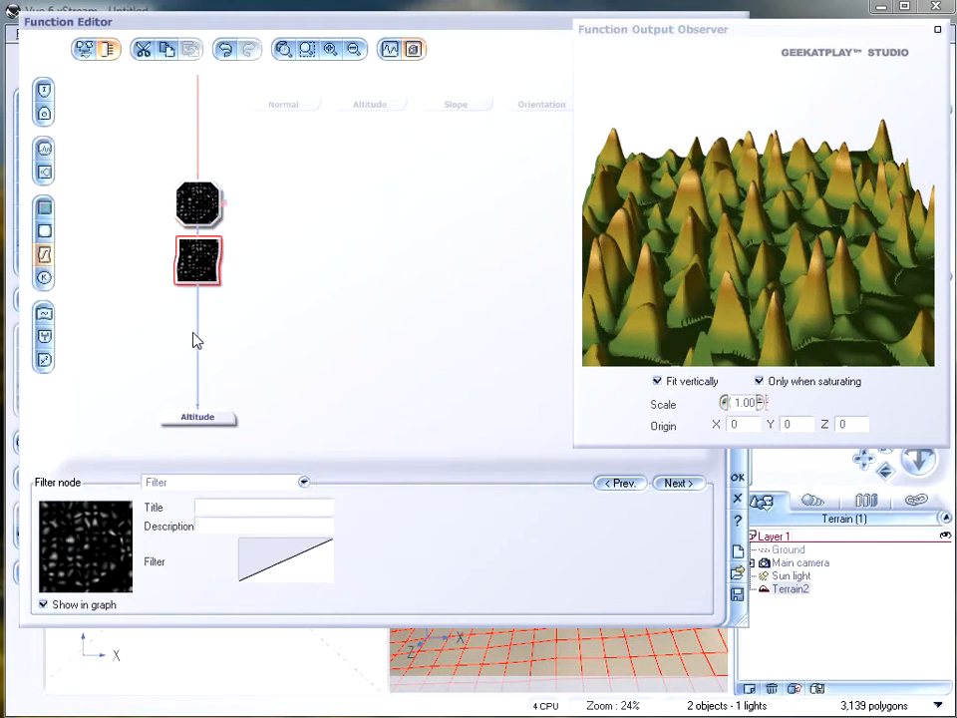
left_click_drag(197, 261, 188, 305)
Step: Lower the filter curve's end keypoint to Y about -0.53 and turn off vertical fitting in the preview
right_click(315, 573)
left_click(344, 574)
left_click_drag(594, 266, 592, 365)
left_click_drag(583, 225, 502, 179)
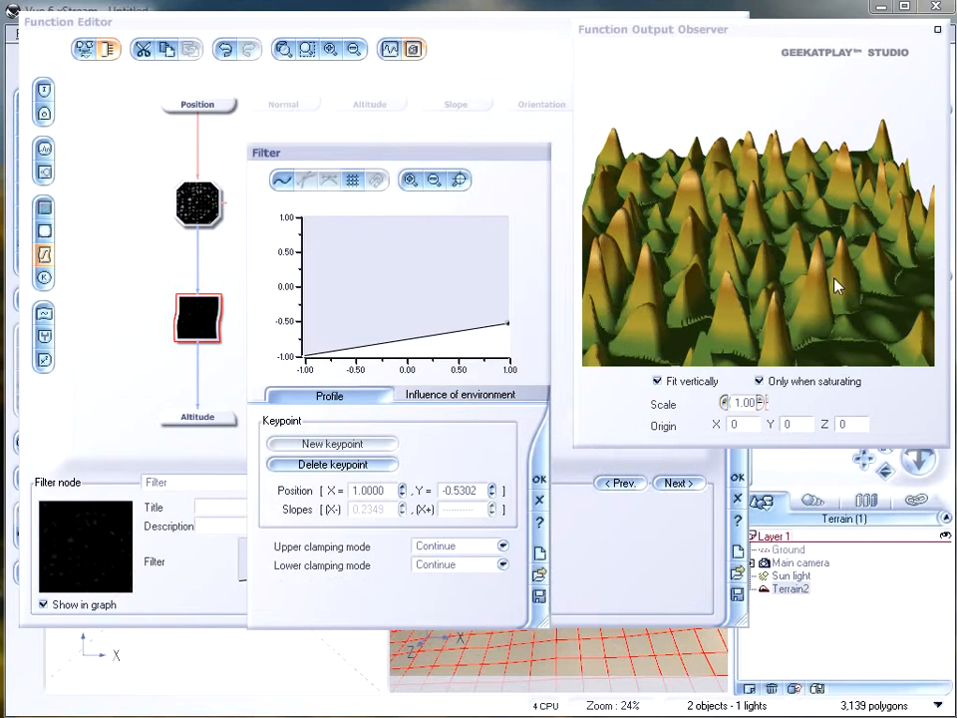
left_click(694, 384)
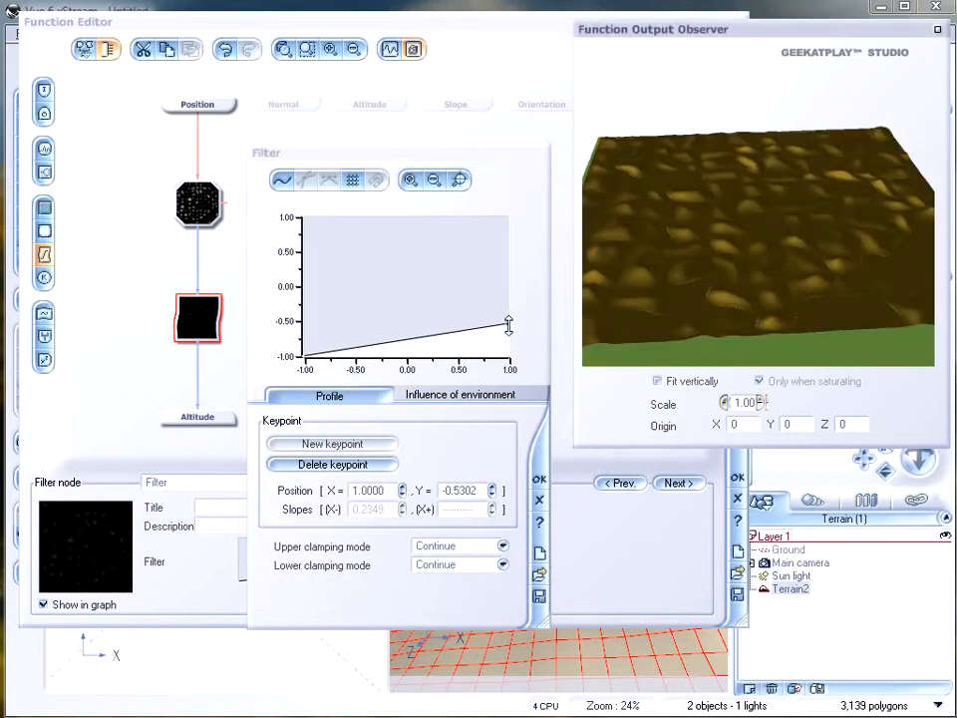
Step: Raise the filter curve's end keypoint to Y about 0.03, accept the curve, and turn vertical fitting back on
left_click_drag(508, 324, 507, 289)
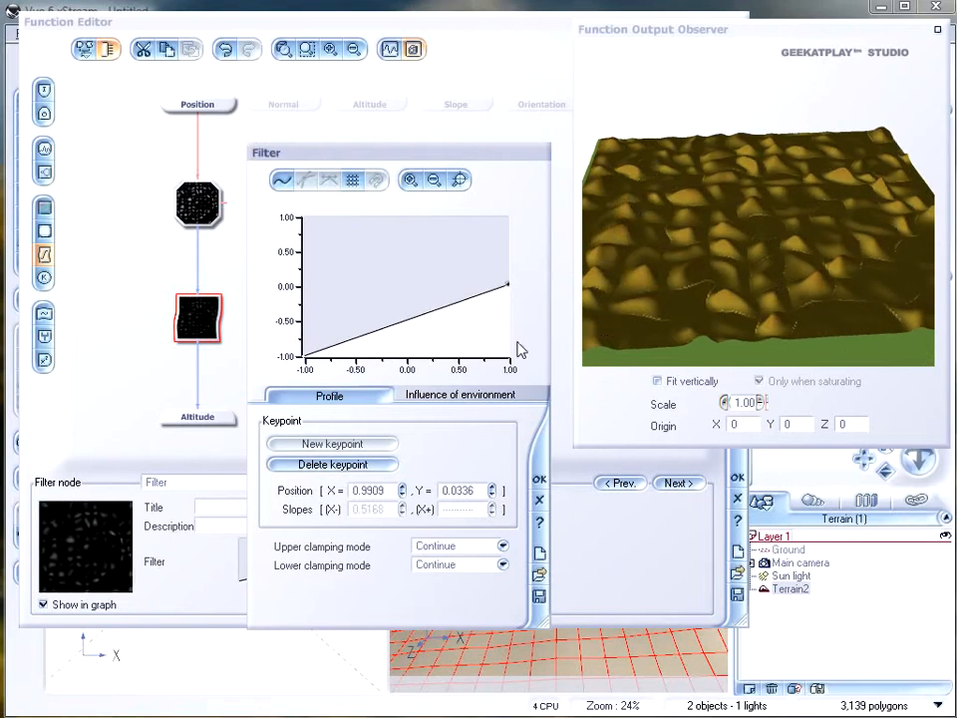
left_click(540, 481)
left_click(660, 384)
left_click_drag(733, 236, 698, 251)
Step: Delete the Filter node and move the noise node down between Position and Altitude
left_click(196, 319)
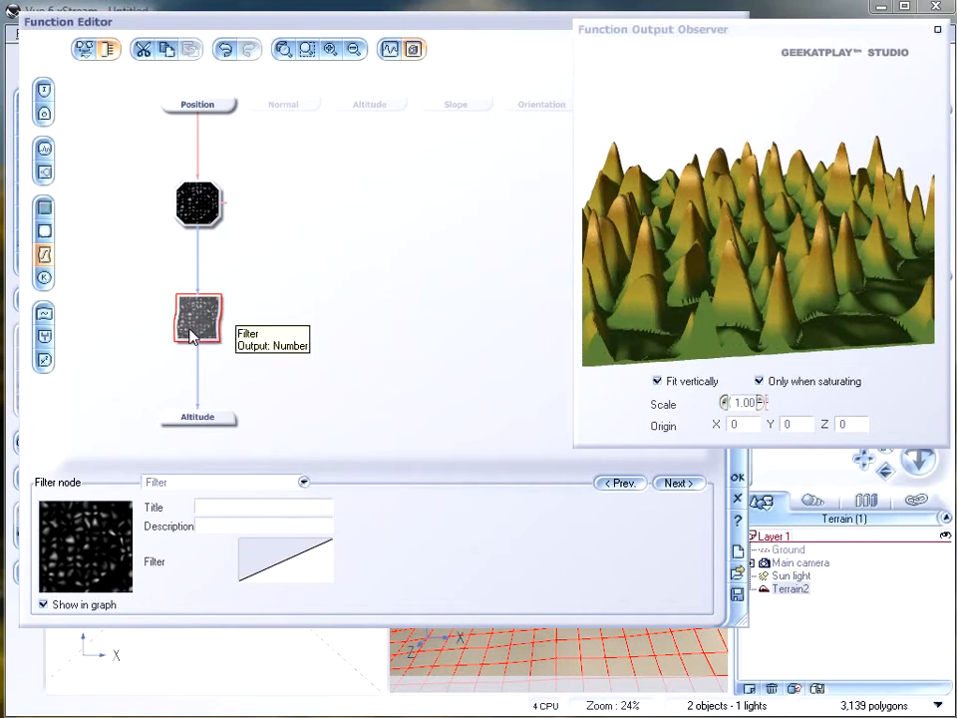
key("Delete")
left_click_drag(200, 202, 200, 259)
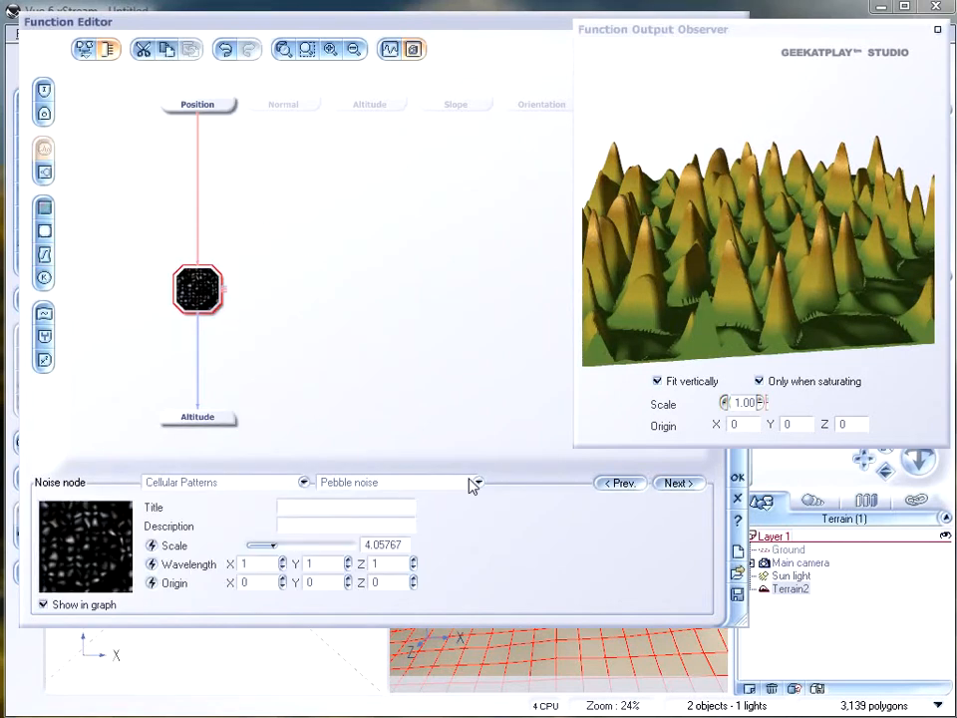
Step: Change the noise type to Drought, set its scale to about 10.7, and inspect the cracks in the terrain preview
left_click_drag(784, 280, 739, 295)
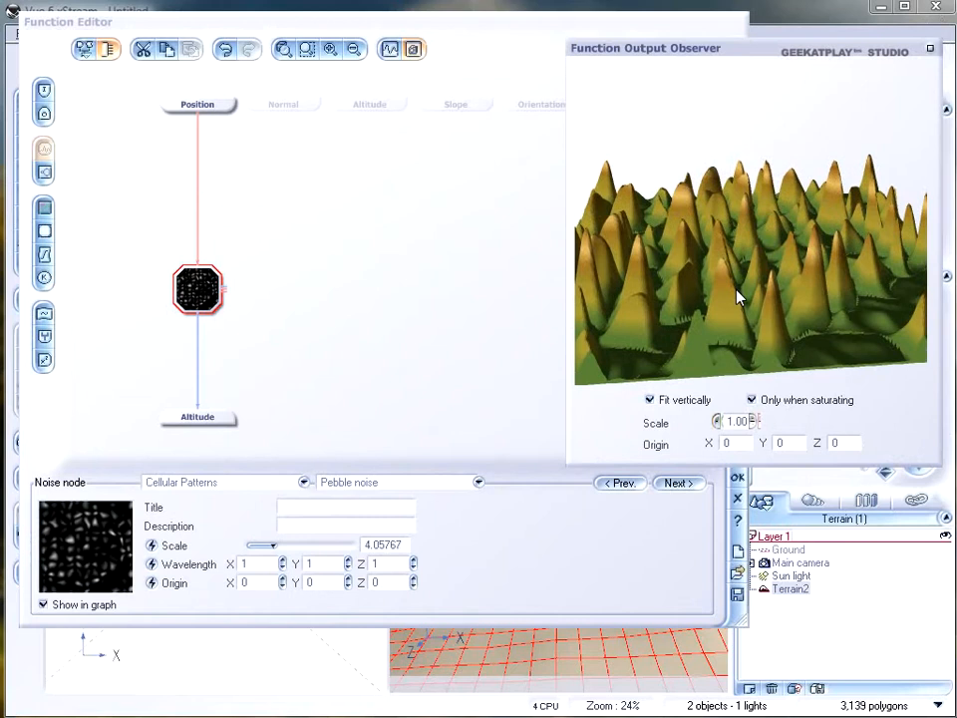
left_click(447, 491)
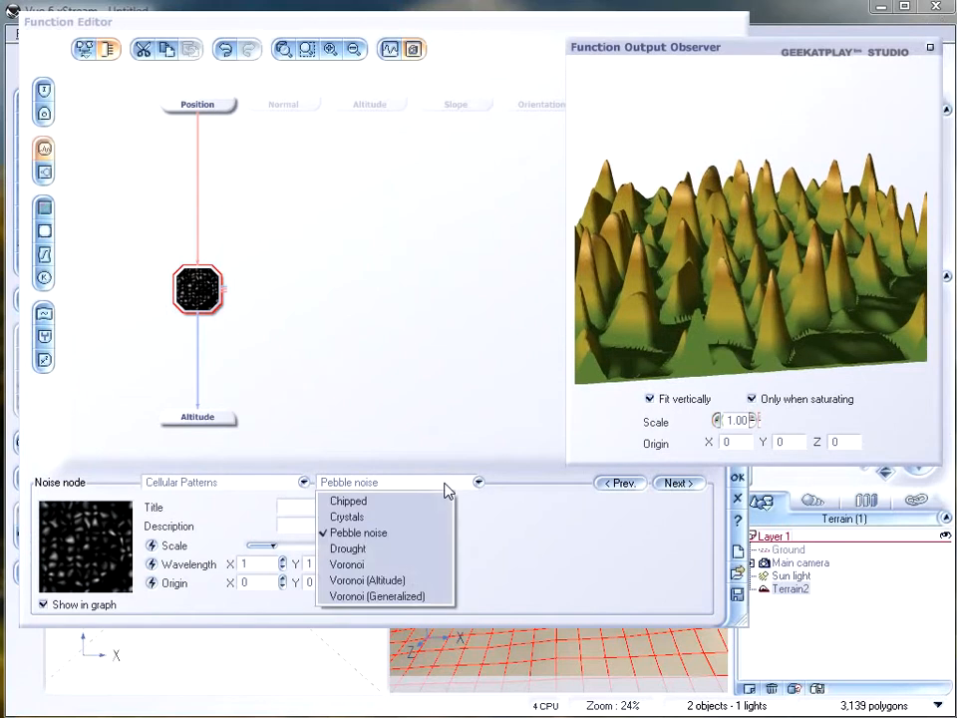
left_click(387, 549)
left_click_drag(756, 266, 746, 339)
left_click_drag(300, 552, 318, 546)
left_click_drag(652, 368, 797, 291)
right_click_drag(795, 292, 810, 275)
left_click_drag(811, 274, 838, 301)
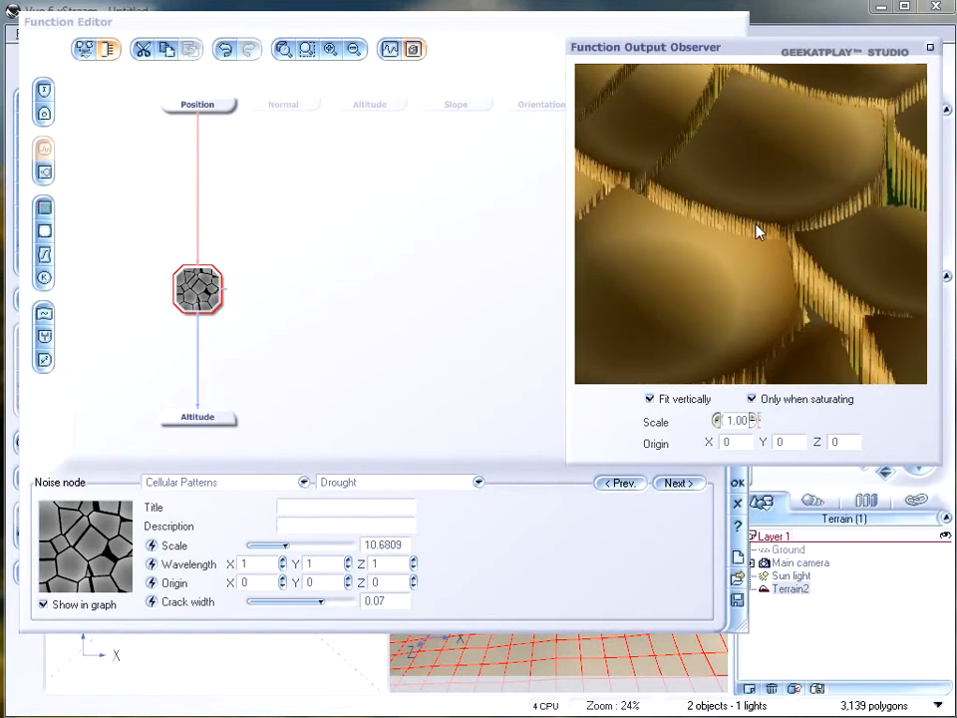
right_click_drag(752, 209, 786, 304)
left_click_drag(786, 305, 827, 227)
left_click_drag(695, 202, 721, 177)
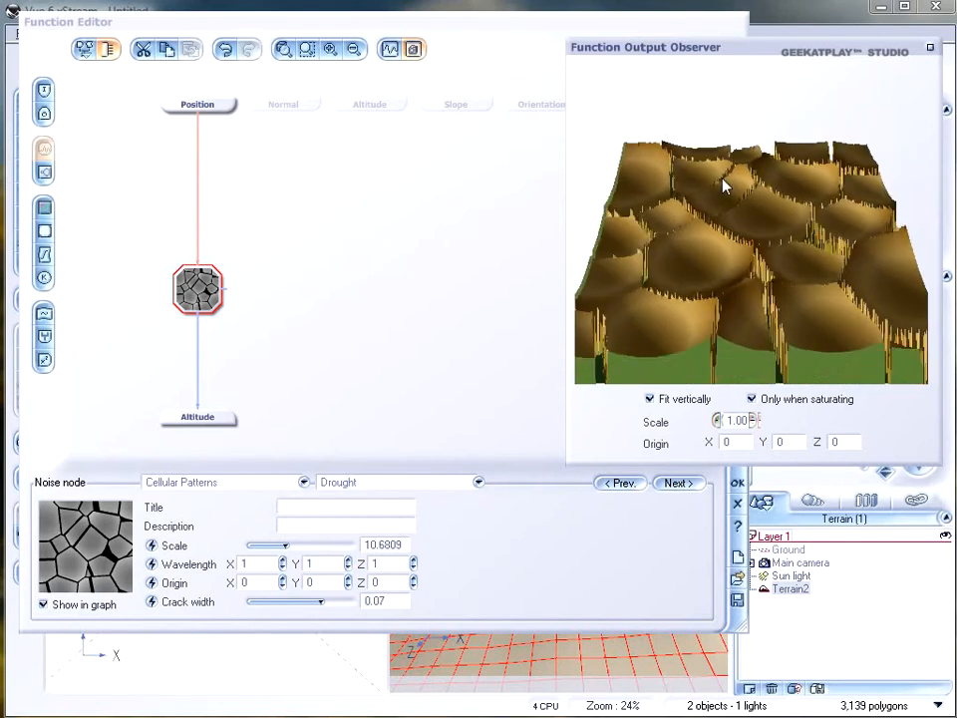
Step: Change the noise type to Voronoi and inspect the resulting terrain preview from another angle
left_click(361, 485)
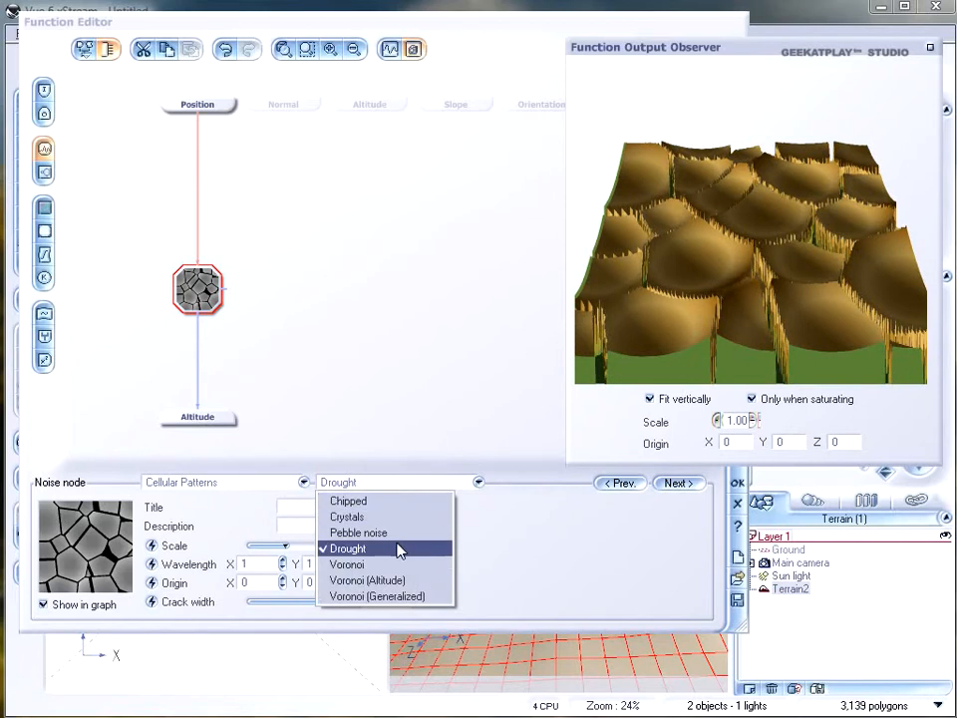
left_click(397, 565)
left_click_drag(782, 209, 816, 224)
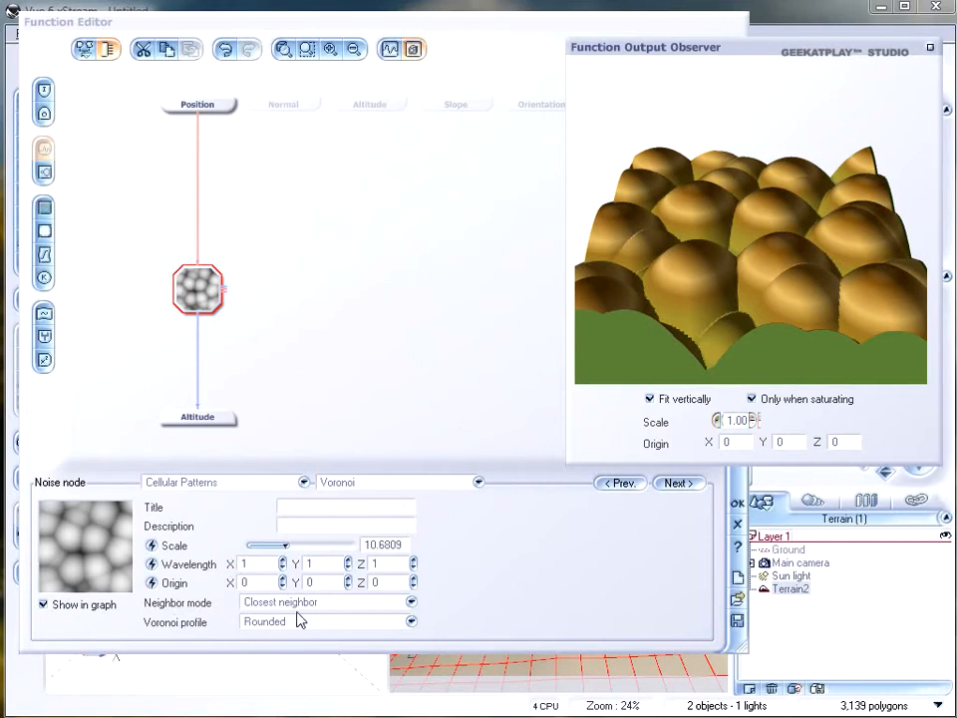
Step: Set the Voronoi neighbor mode to 3rd closest neighbor, reduce the scale to about 6.23, and inspect the terrain from several angles
left_click(411, 604)
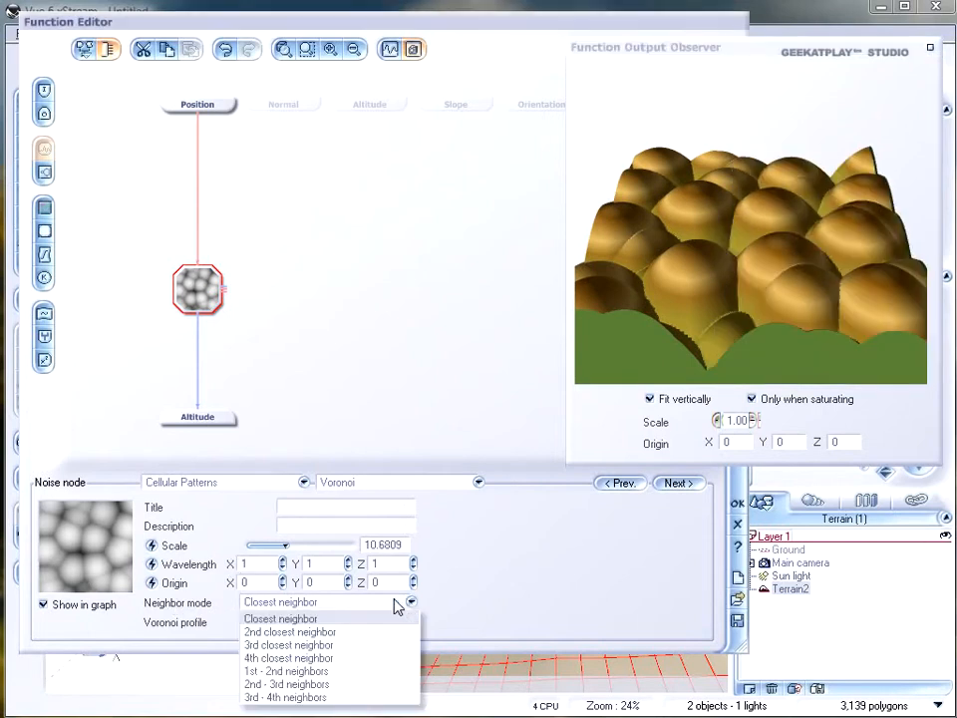
left_click(353, 646)
left_click_drag(763, 247, 758, 274)
left_click_drag(305, 539, 279, 545)
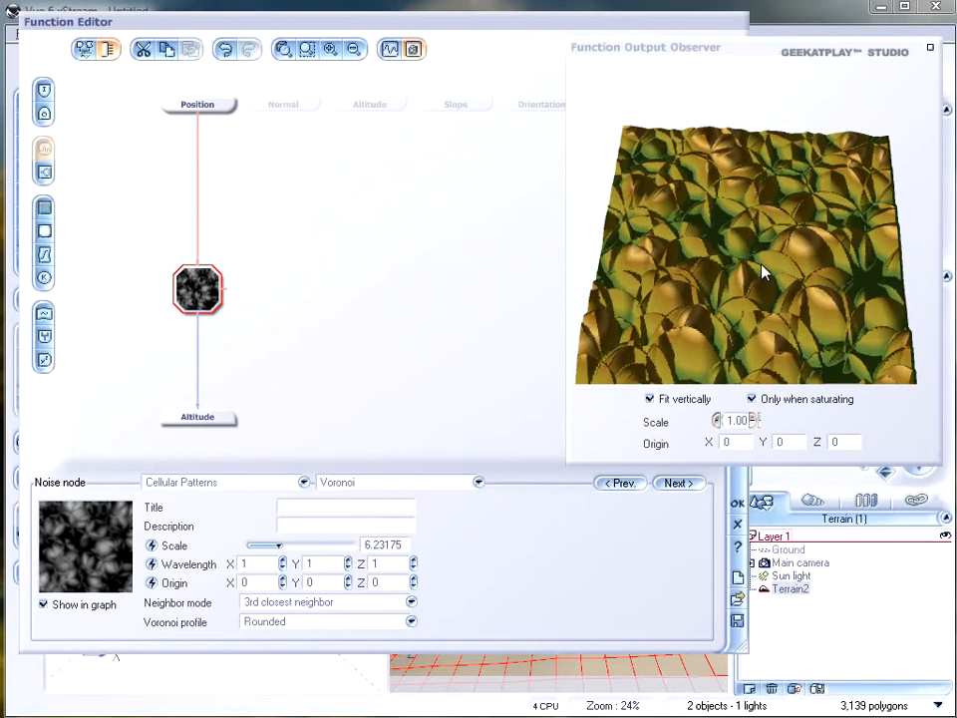
left_click_drag(759, 260, 720, 262)
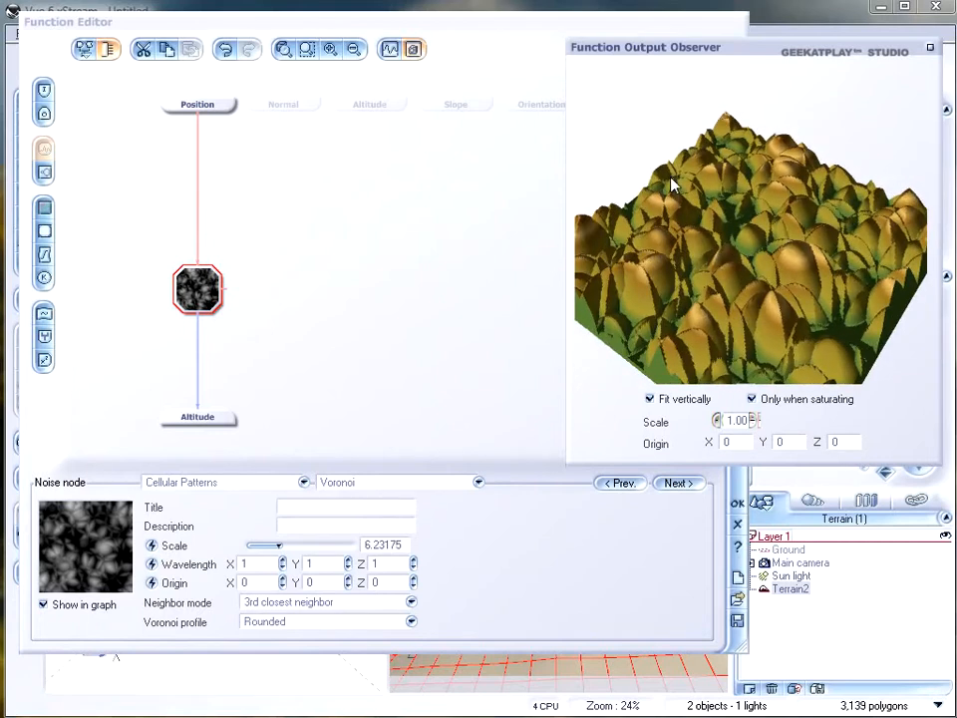
left_click_drag(787, 162, 684, 277)
left_click_drag(781, 233, 762, 243)
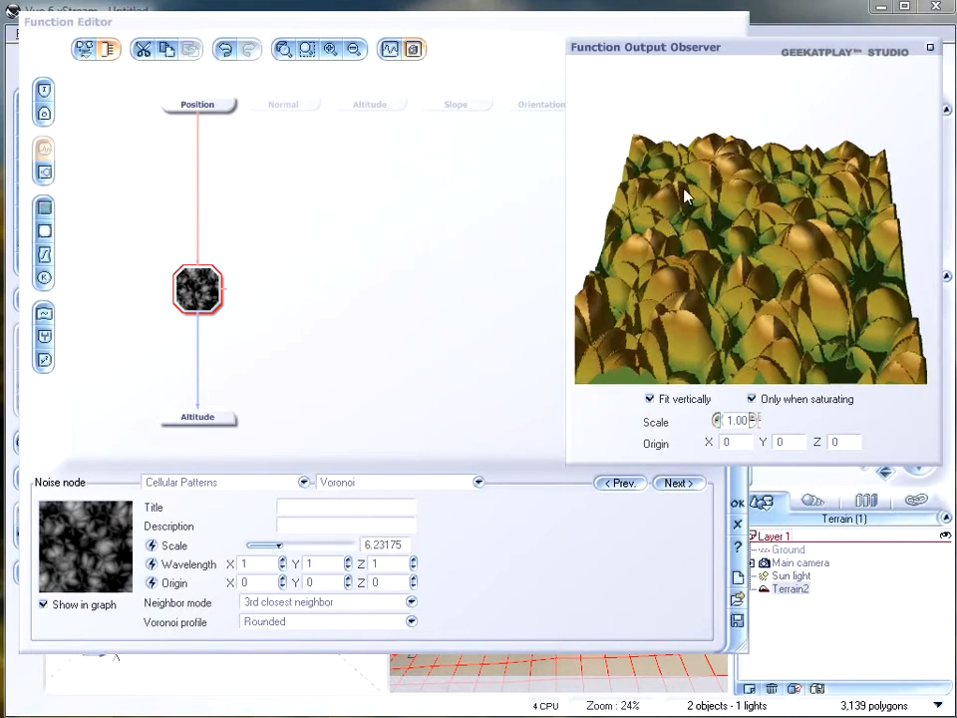
left_click_drag(816, 274, 768, 269)
Step: Try the 2nd closest neighbor mode, compare the terrain preview, and return the mode to 3rd closest neighbor
left_click(397, 604)
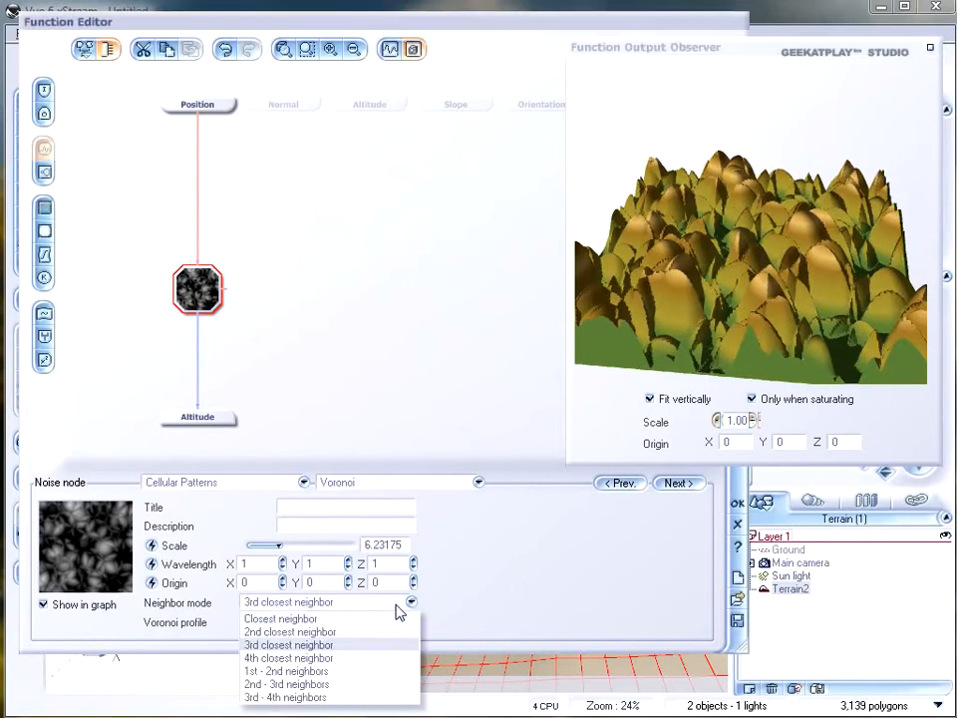
left_click(363, 634)
left_click_drag(770, 299, 794, 221)
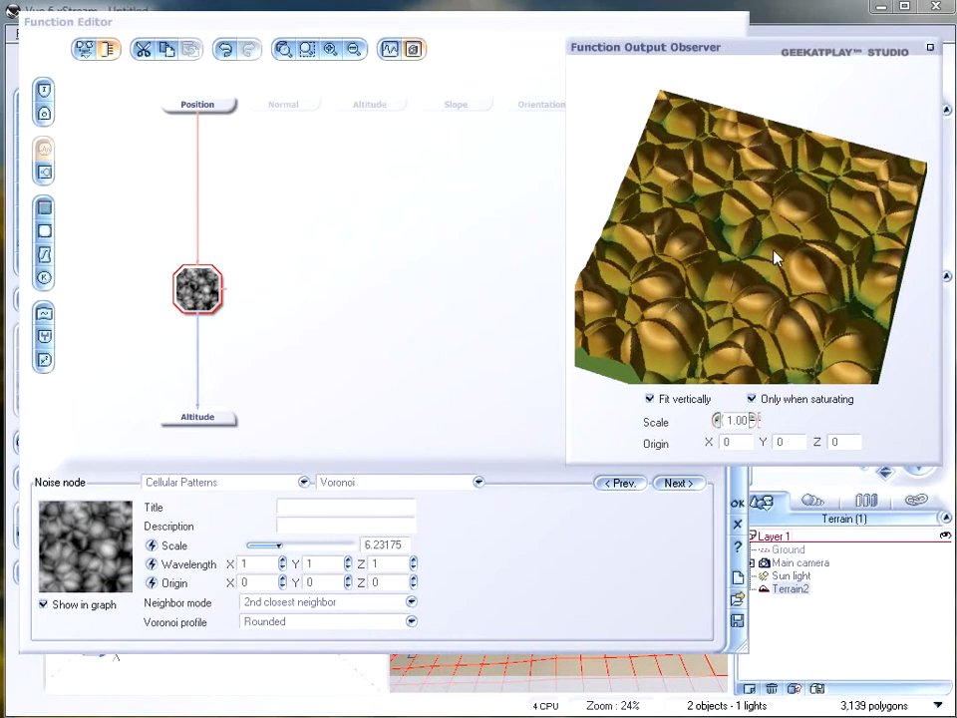
left_click_drag(804, 297, 773, 305)
left_click(408, 604)
left_click(354, 645)
left_click_drag(704, 349, 688, 196)
left_click_drag(739, 255, 653, 296)
Step: Set the neighbor mode to 1st - 2nd neighbors and inspect the terrain preview
left_click(338, 605)
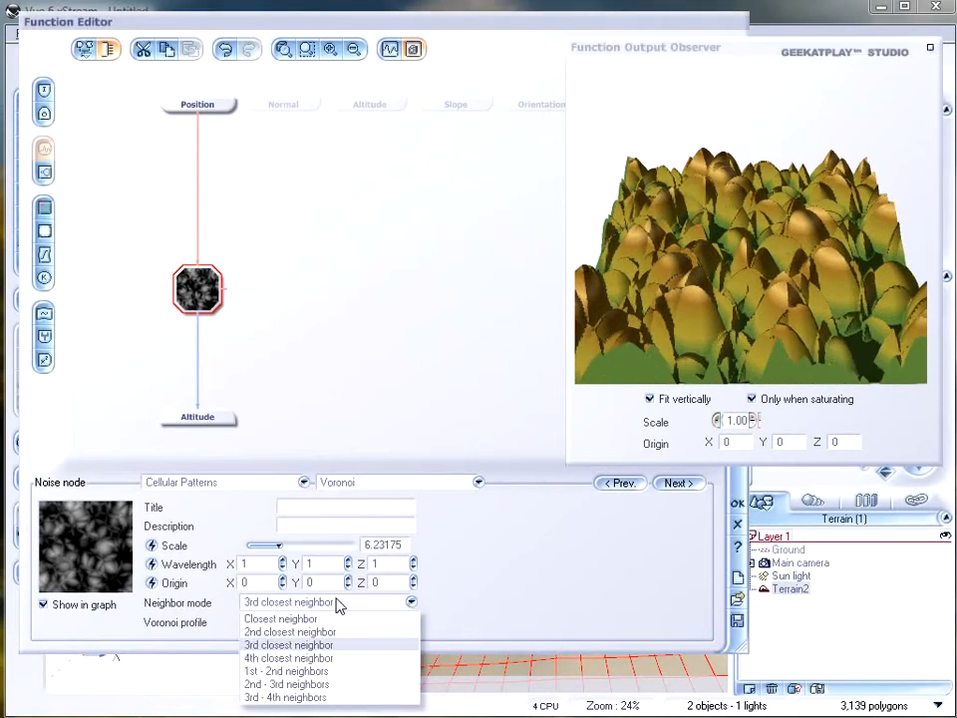
left_click(353, 673)
left_click_drag(699, 246, 733, 164)
left_click_drag(818, 219, 733, 168)
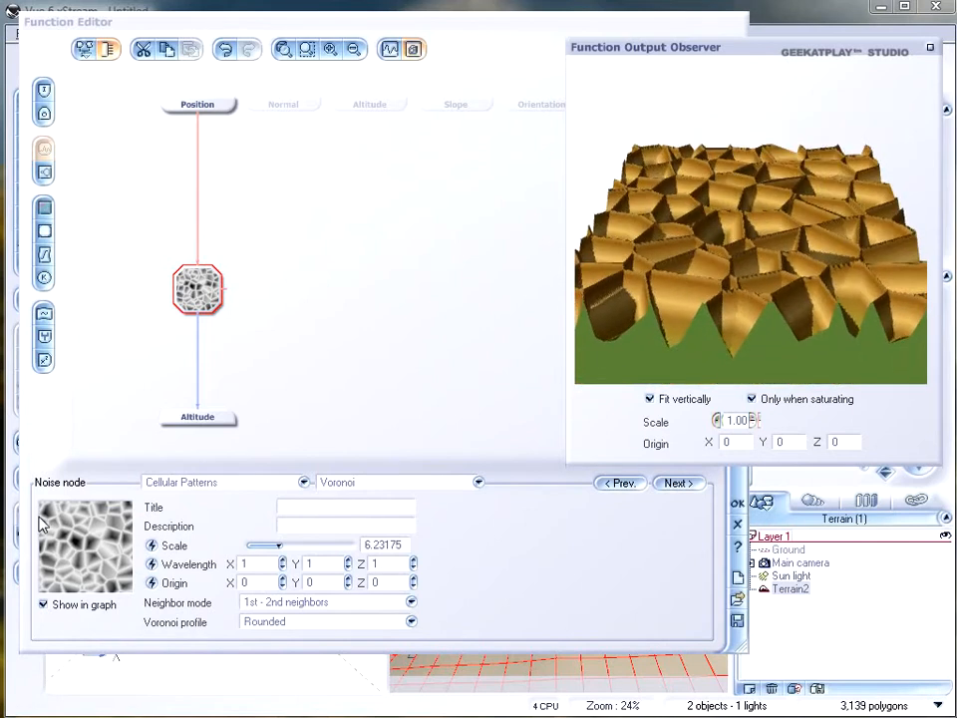
Step: Set the neighbor mode to 2nd - 3rd neighbors and the Voronoi profile to Flat
left_click(333, 604)
left_click(299, 685)
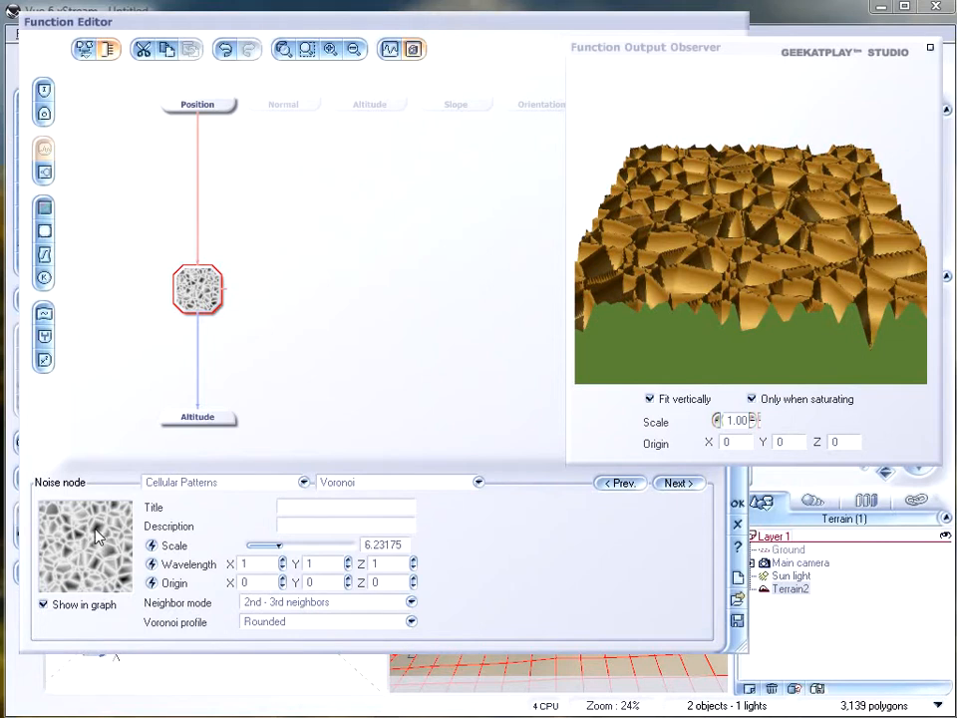
left_click(383, 624)
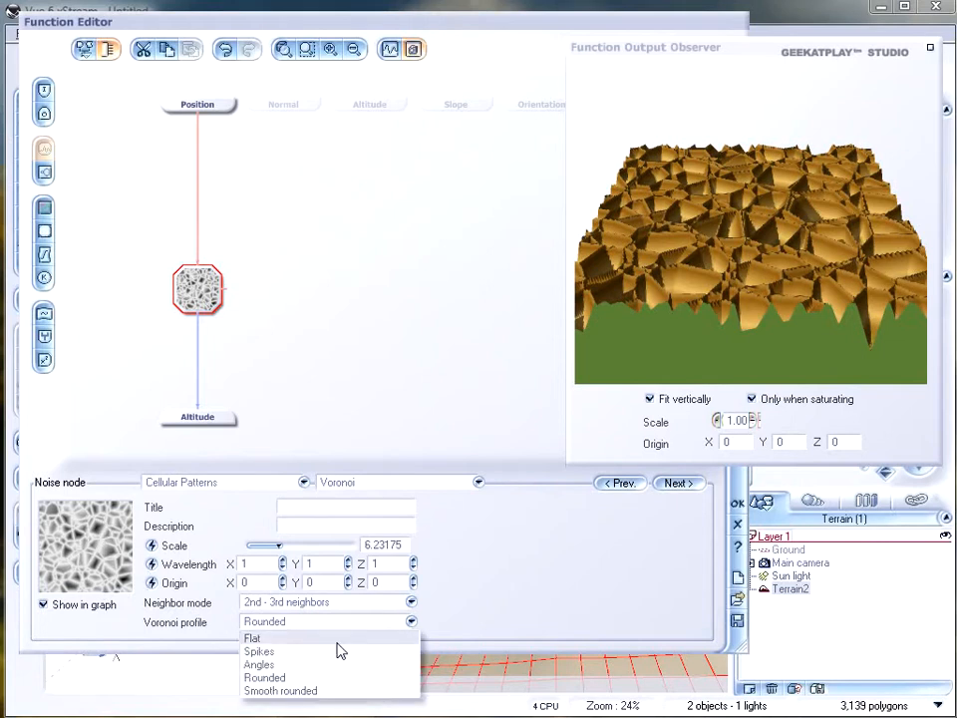
left_click(338, 642)
left_click_drag(738, 325, 578, 449)
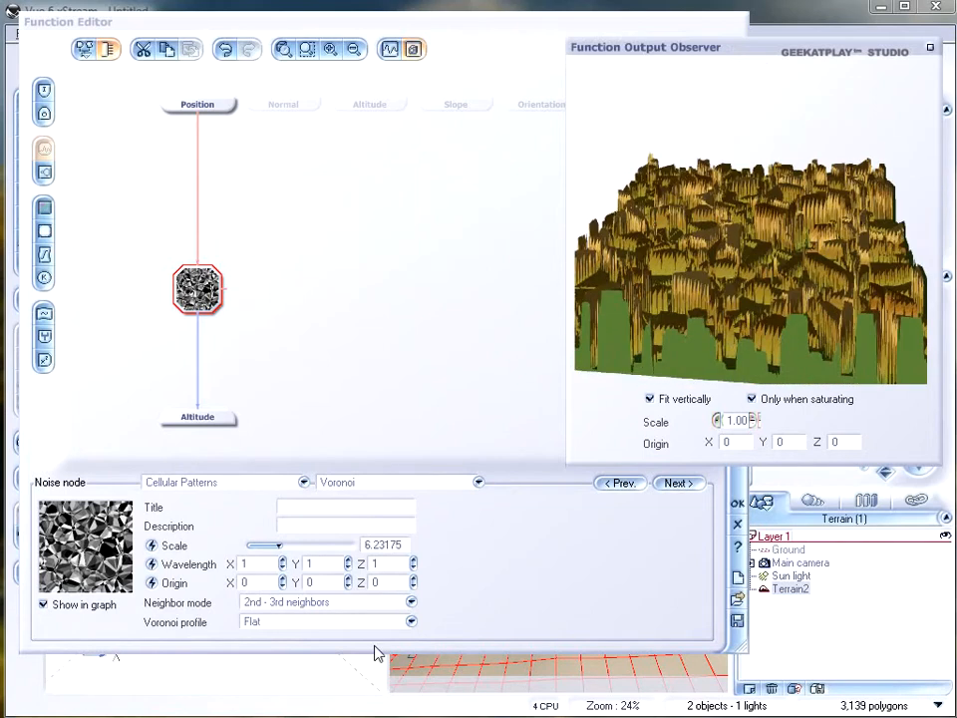
Step: Change the Voronoi profile to Spikes and inspect the terrain preview from above
left_click(347, 619)
left_click(334, 648)
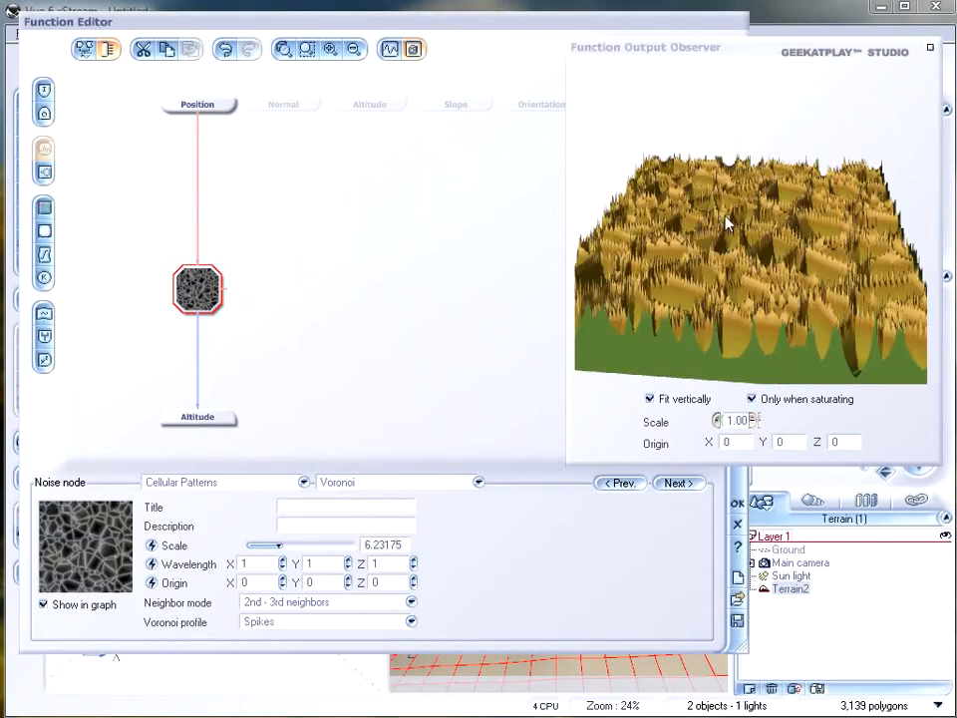
left_click_drag(719, 215, 735, 288)
left_click_drag(776, 207, 741, 278)
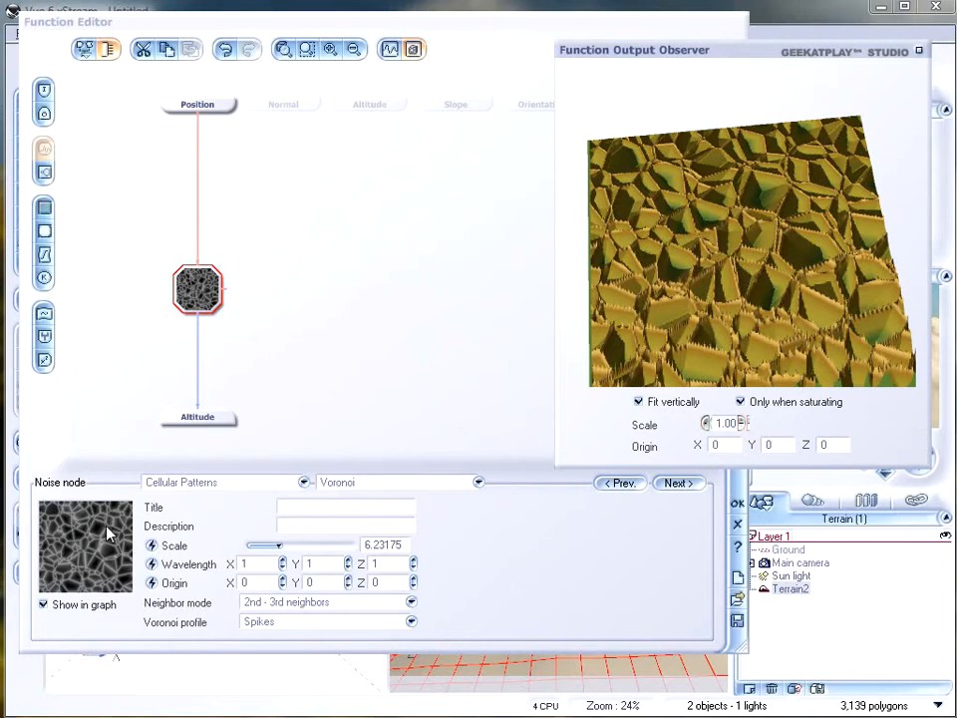
Step: Try the Angles profile for the Voronoi noise, followed by the Rounded profile
left_click(312, 635)
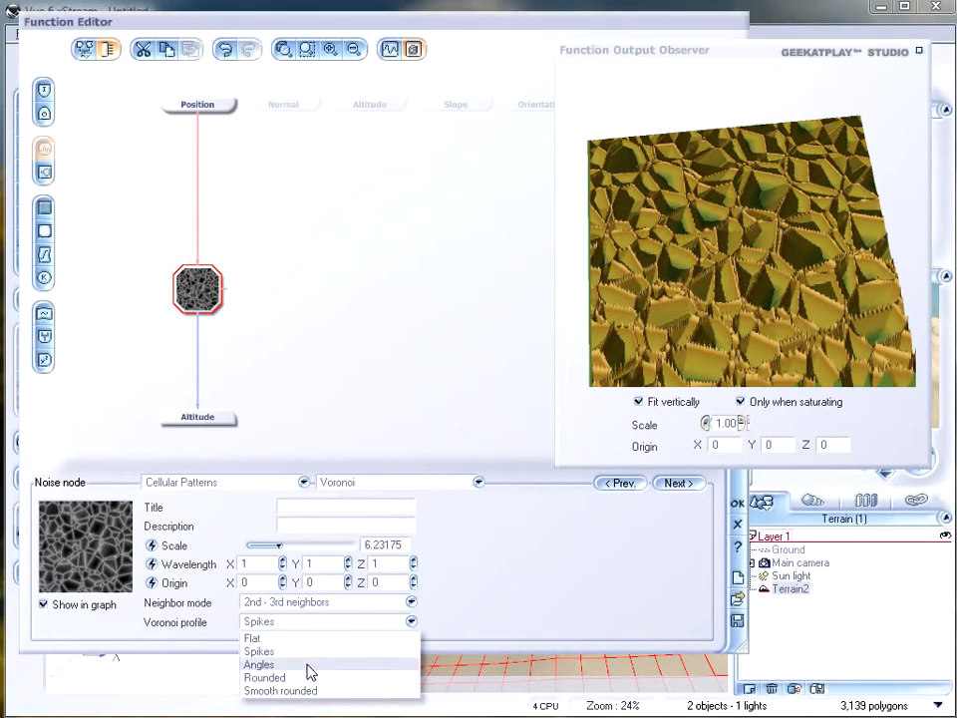
left_click(294, 664)
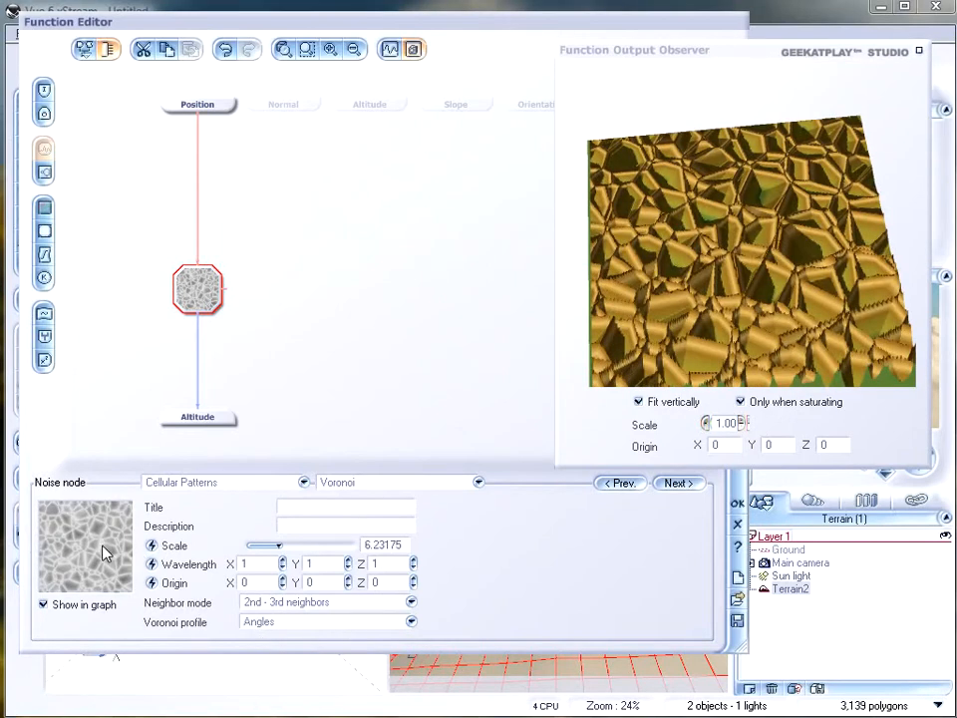
left_click(376, 626)
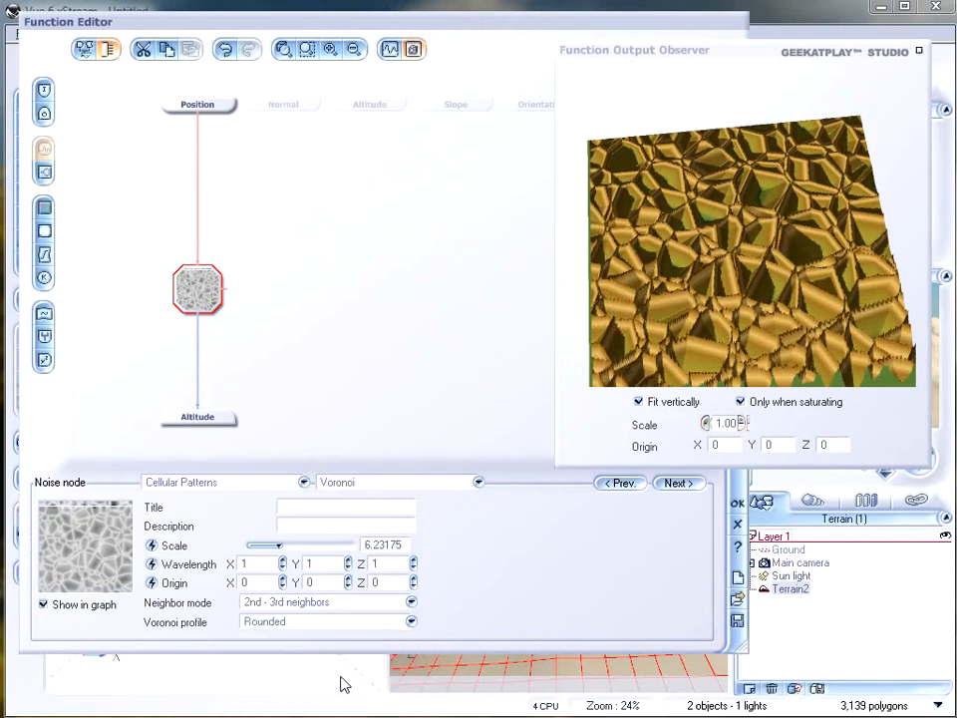
left_click(342, 677)
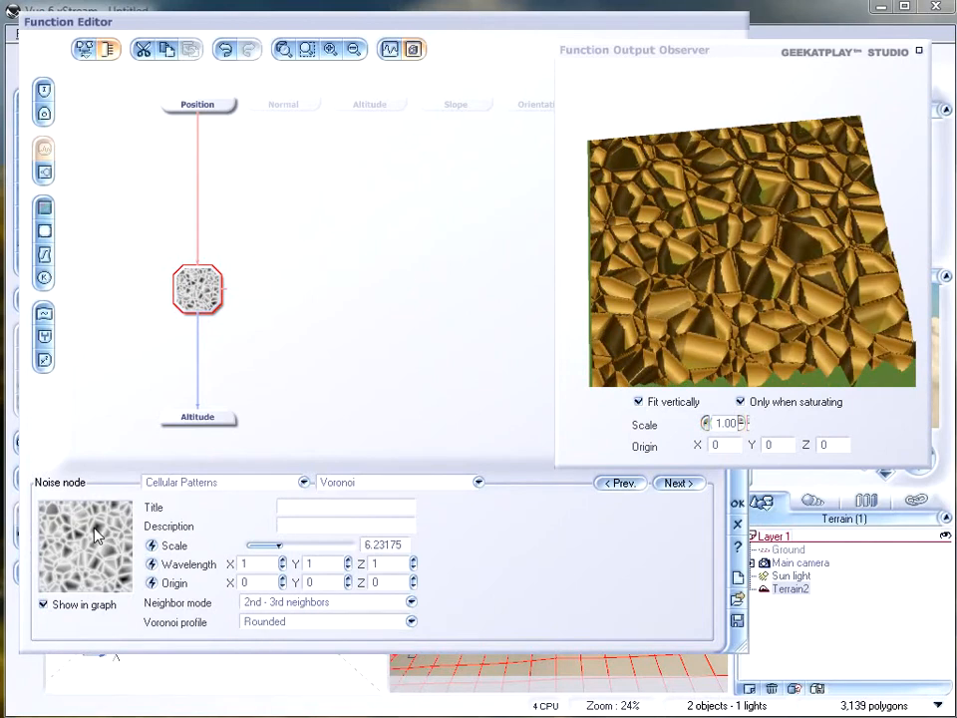
Step: Set the Voronoi profile to Smooth rounded and the neighbor mode to Closest neighbor, and inspect the terrain at a lower angle
left_click(344, 628)
left_click(338, 691)
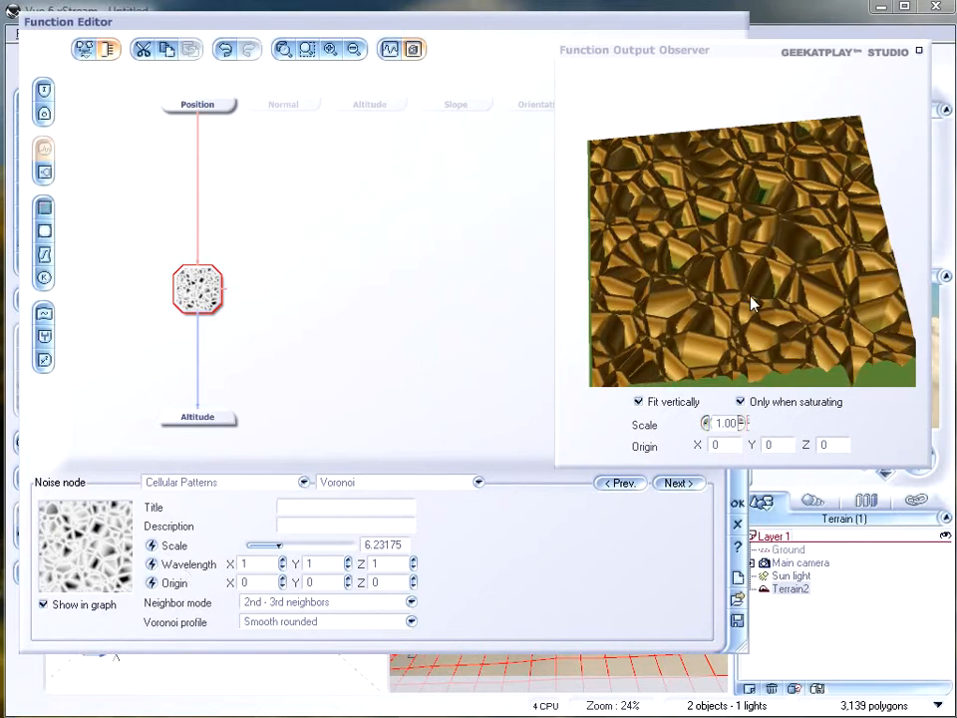
left_click(389, 613)
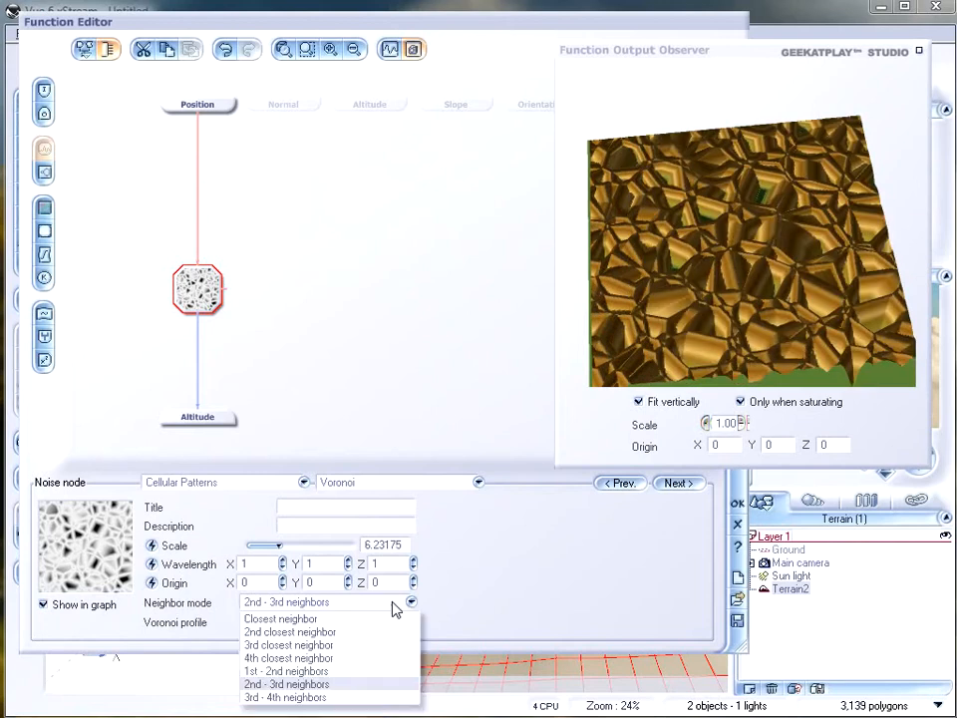
left_click(396, 606)
left_click(333, 620)
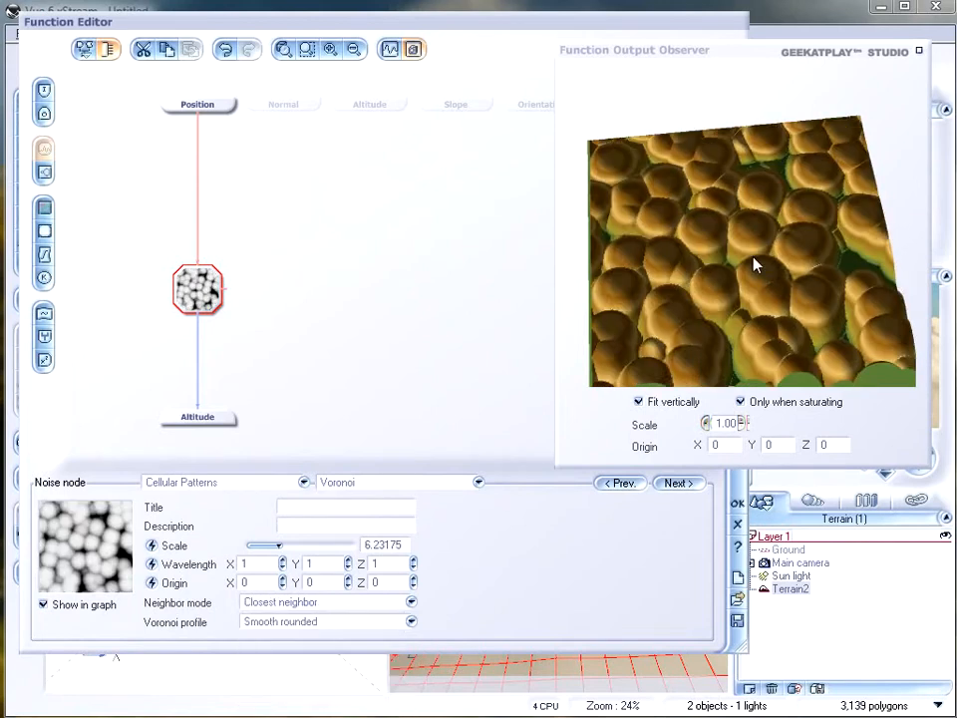
left_click(755, 279)
mouse_move(755, 279)
left_mouse_down()
mouse_move(751, 242)
mouse_move(746, 266)
left_mouse_up()
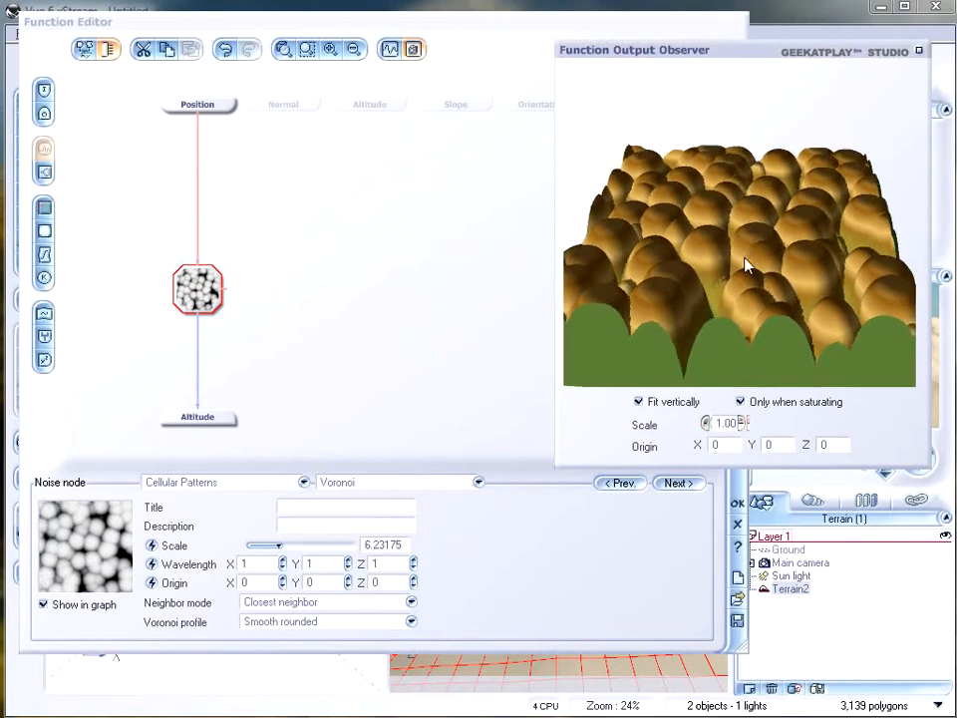
Step: Change the Voronoi profile to Flat and examine the plateaus in the preview from different sides
left_click(410, 622)
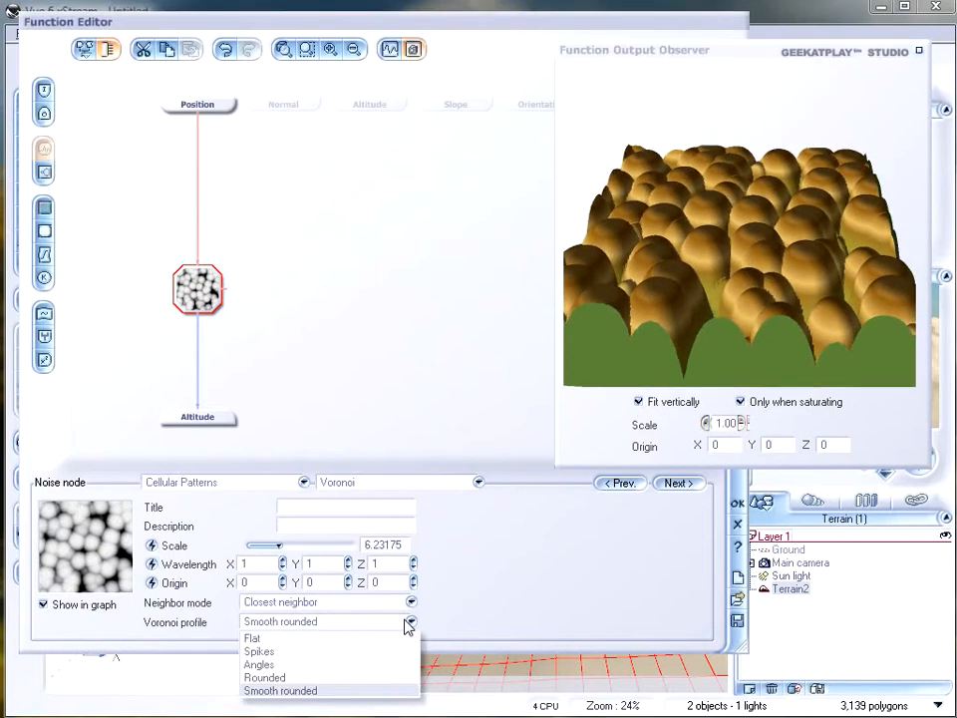
left_click(354, 639)
left_click_drag(718, 320, 589, 231)
left_click_drag(782, 295, 718, 240)
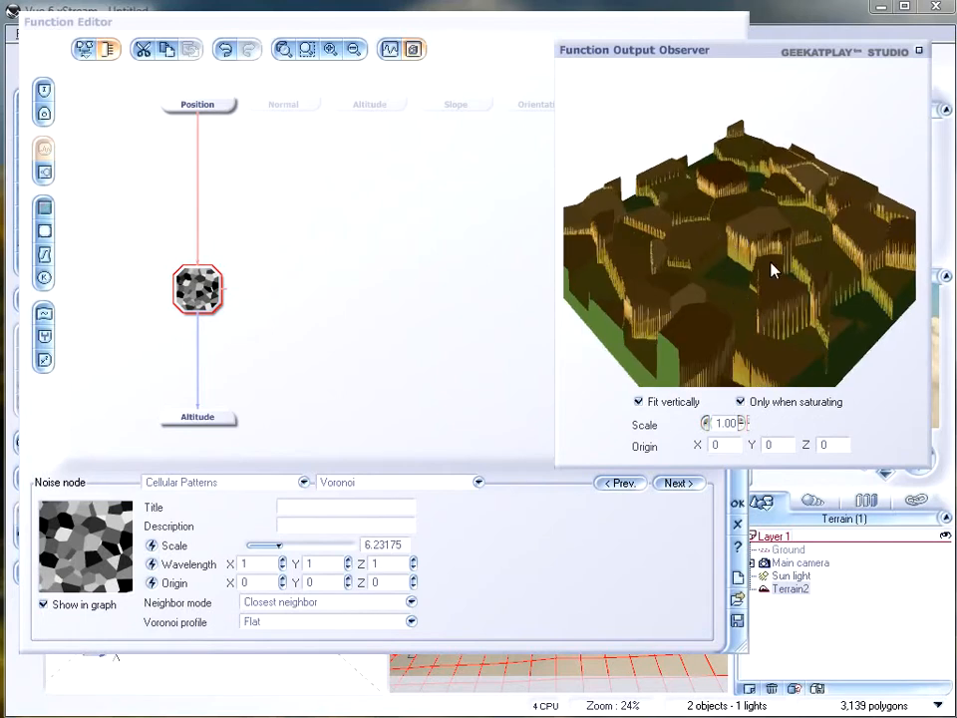
left_click_drag(784, 276, 738, 269)
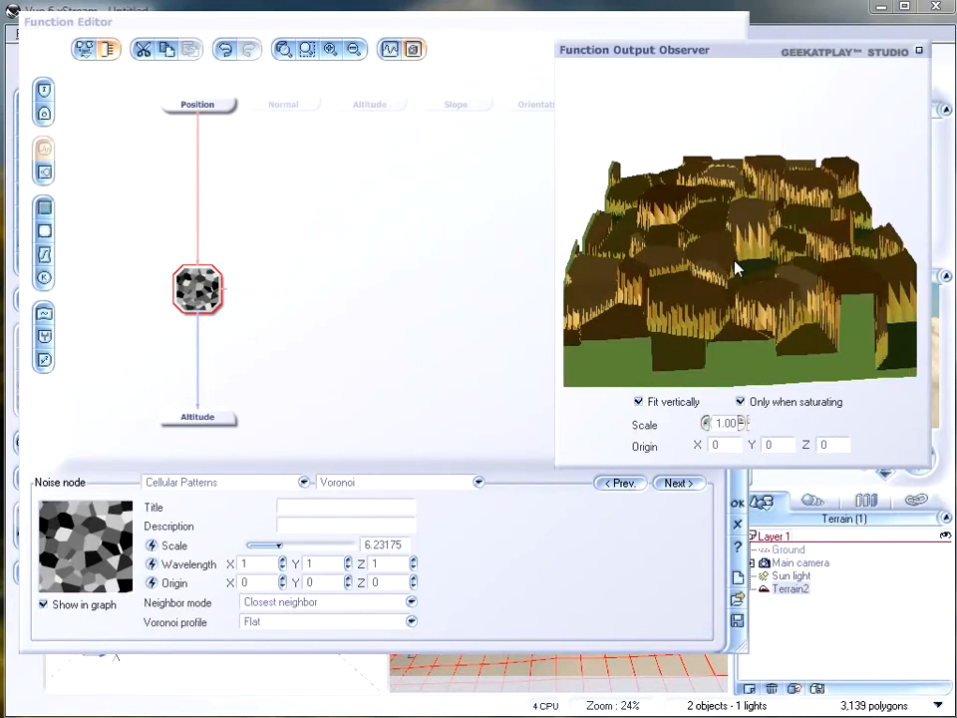
Step: Increase the noise scale to about 10 and change the Voronoi profile to Spikes
left_click(327, 547)
left_click_drag(740, 199, 722, 185)
left_click(409, 623)
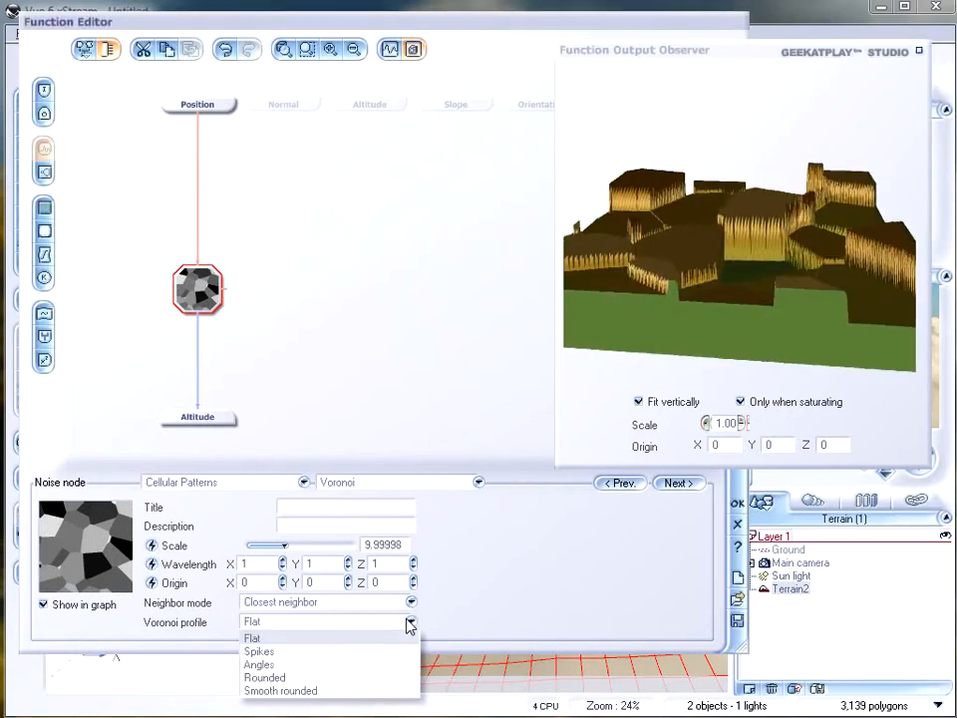
left_click(368, 651)
left_click_drag(768, 232, 740, 231)
Step: Try a Y wavelength of 33, inspect the stretched terrain, and restore the Y wavelength to 1
left_click(334, 565)
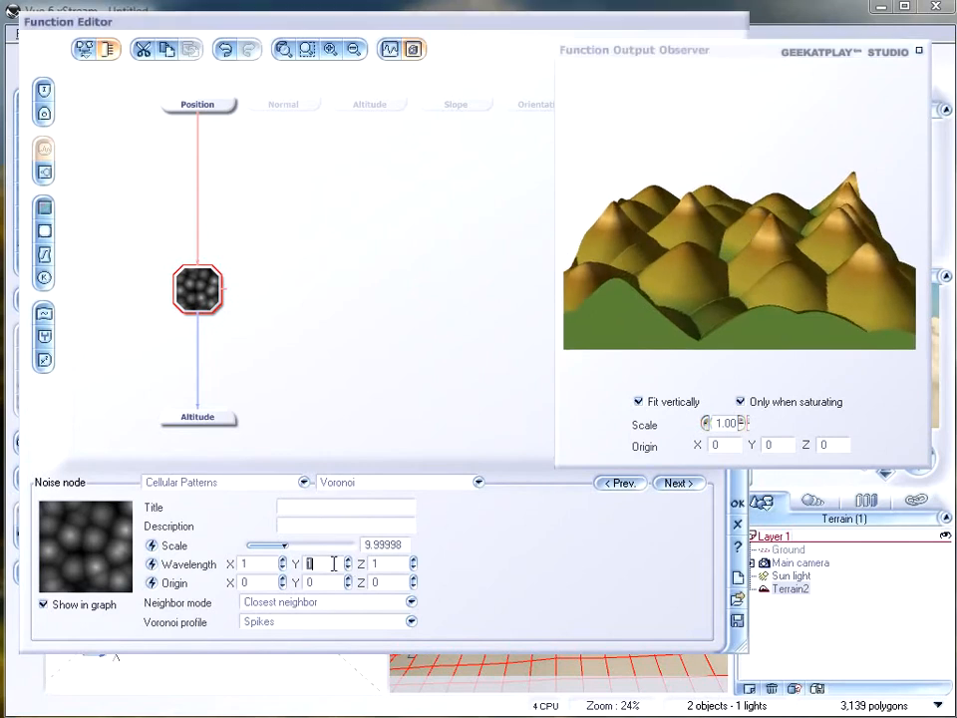
type("33")
left_click_drag(626, 338, 720, 265)
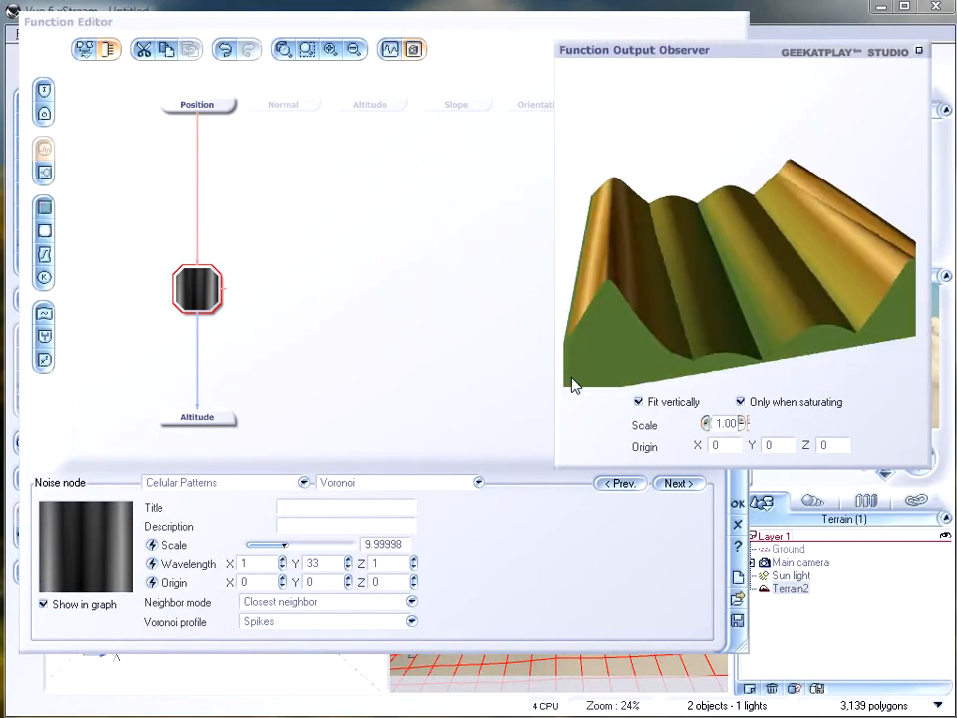
left_click(344, 565)
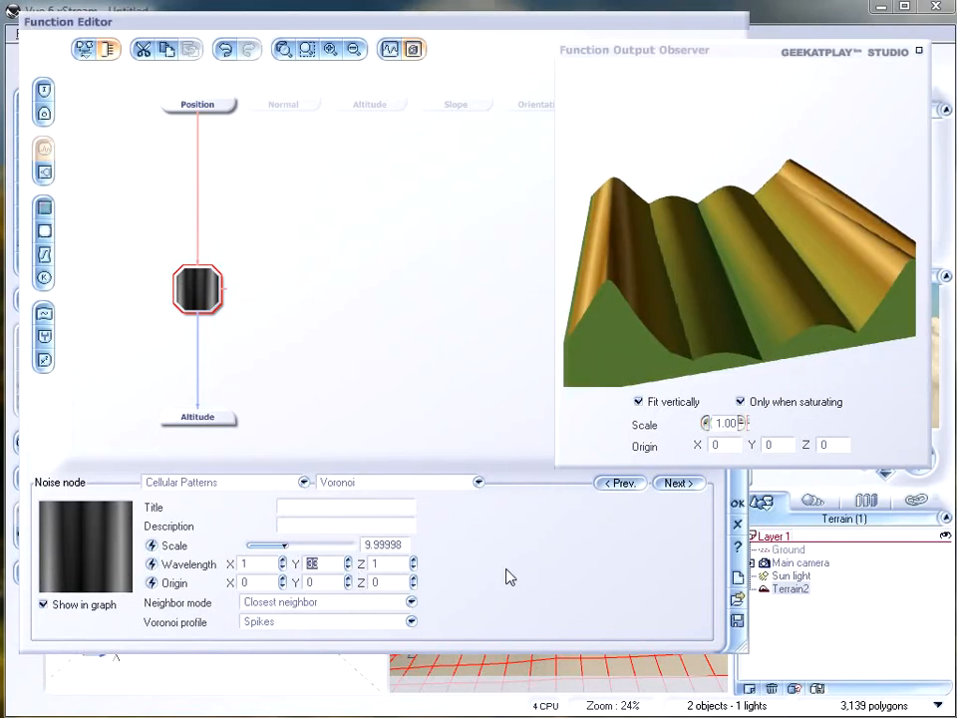
type("1")
Step: Try the Angles profile on the enlarged Voronoi noise, inspect the terrain side-on, and switch to the Flat profile
left_click(369, 623)
left_click(342, 664)
mouse_move(753, 271)
left_mouse_down()
mouse_move(722, 251)
mouse_move(741, 267)
left_mouse_up()
left_click(355, 624)
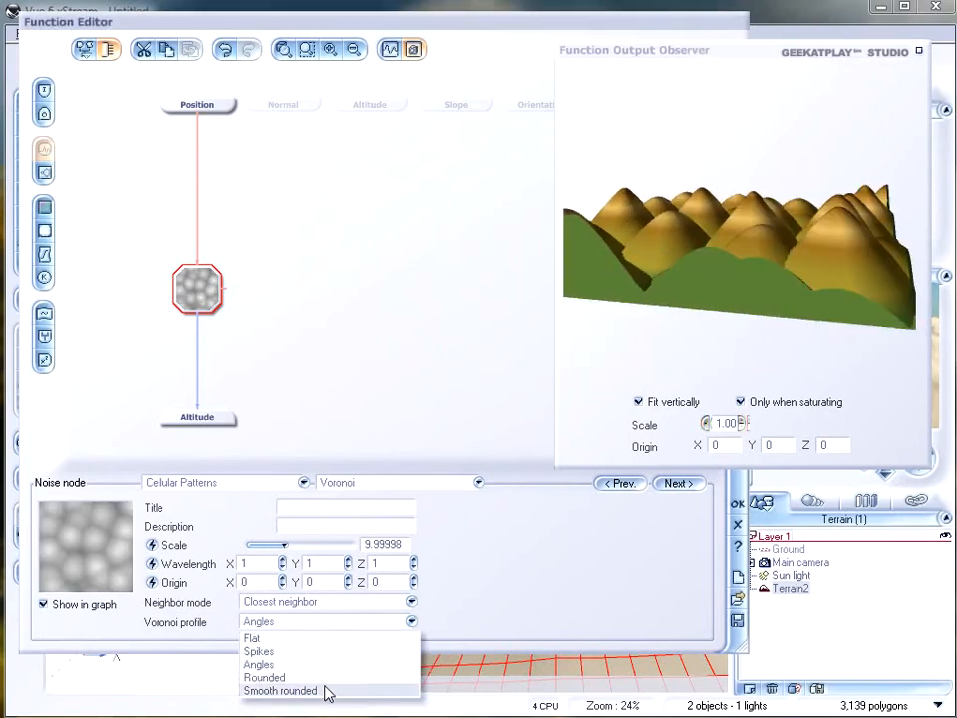
left_click(330, 639)
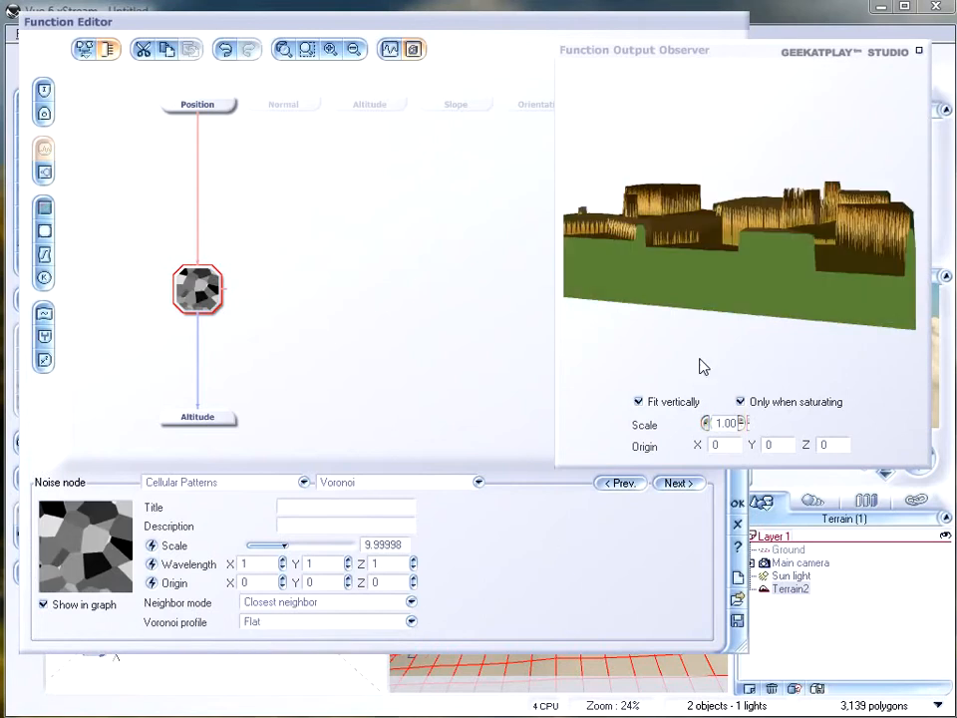
Step: Set the Voronoi profile back to Smooth rounded and view the terrain preview from higher up
left_click(308, 625)
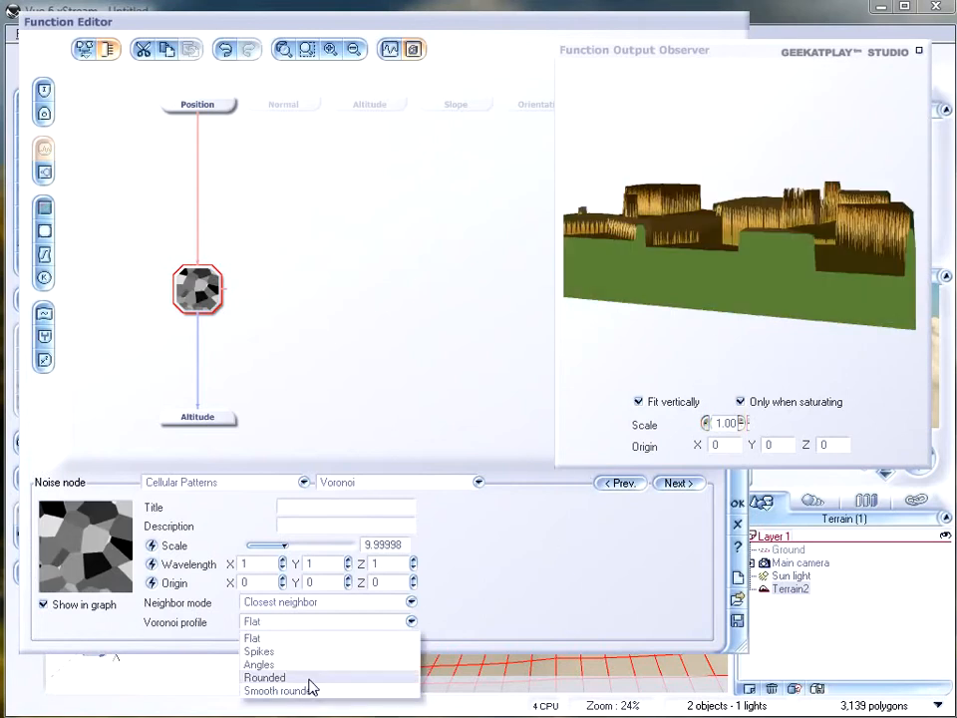
left_click(284, 690)
left_click_drag(727, 240, 738, 267)
Step: Change the noise type to Round Samples from the Distributed Patterns category and inspect the terrain preview
left_click(239, 482)
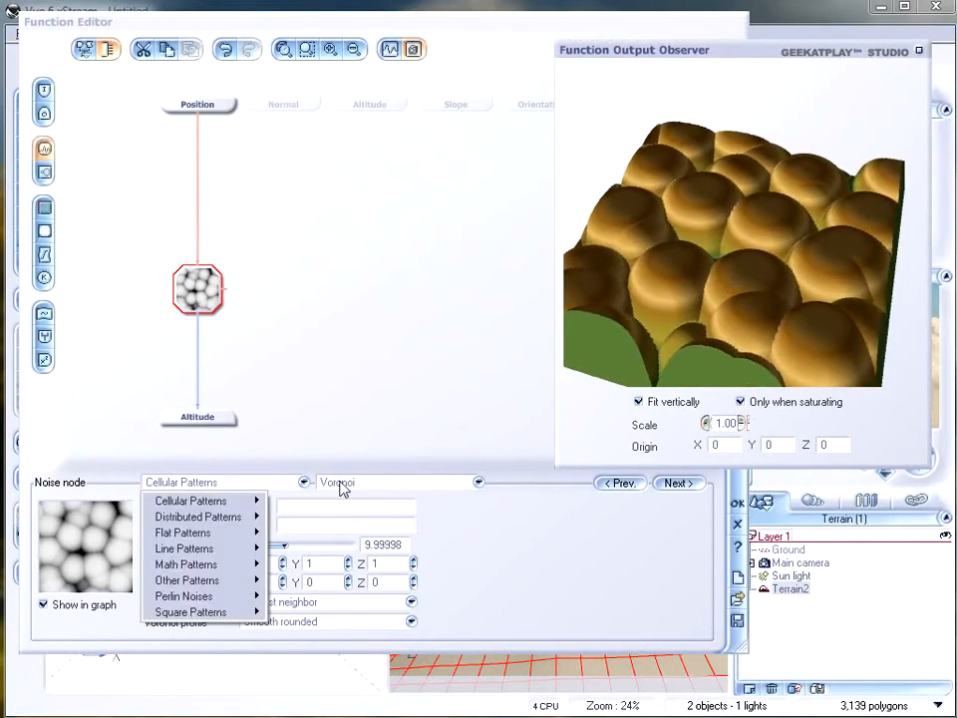
mouse_move(223, 524)
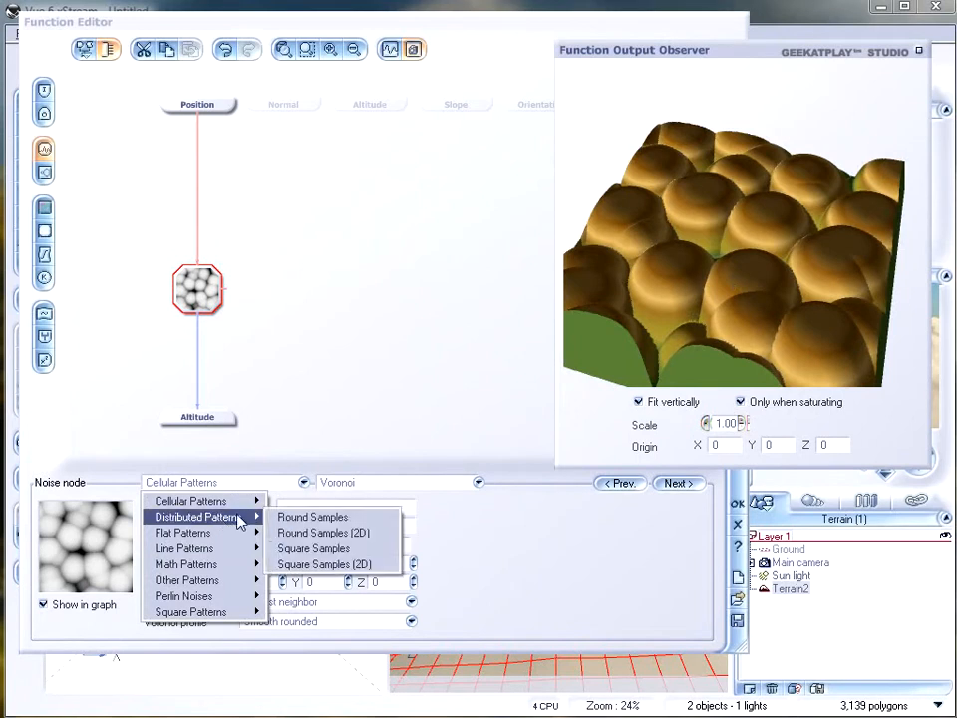
left_click(307, 518)
left_click_drag(735, 263, 710, 285)
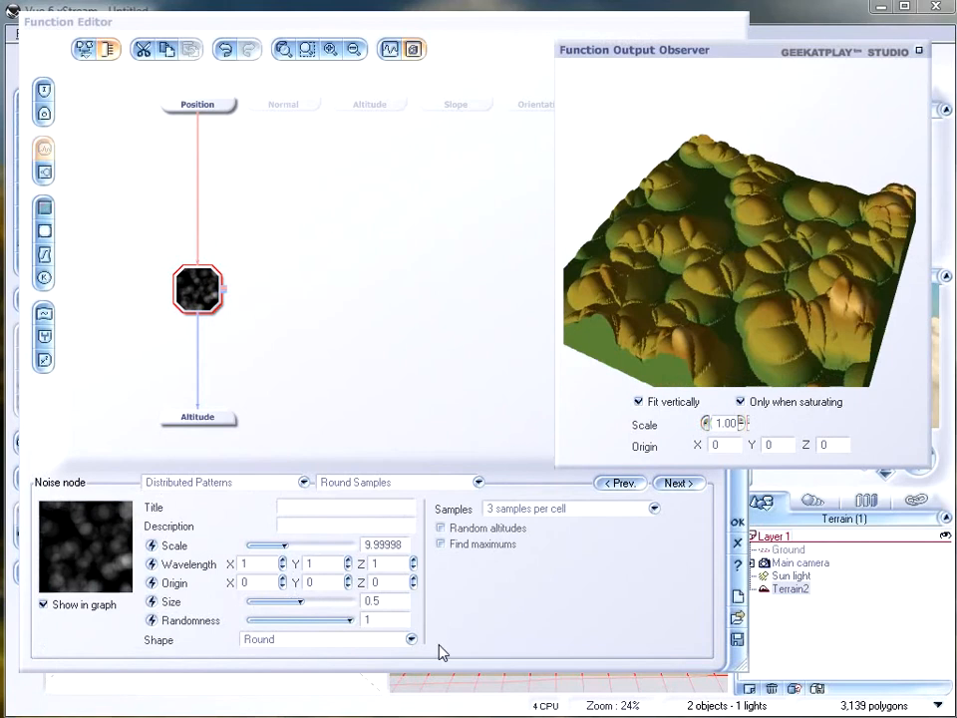
Step: Set the sample shape to Cylinder and examine the terrain preview from directly above
left_click(396, 648)
left_click(361, 657)
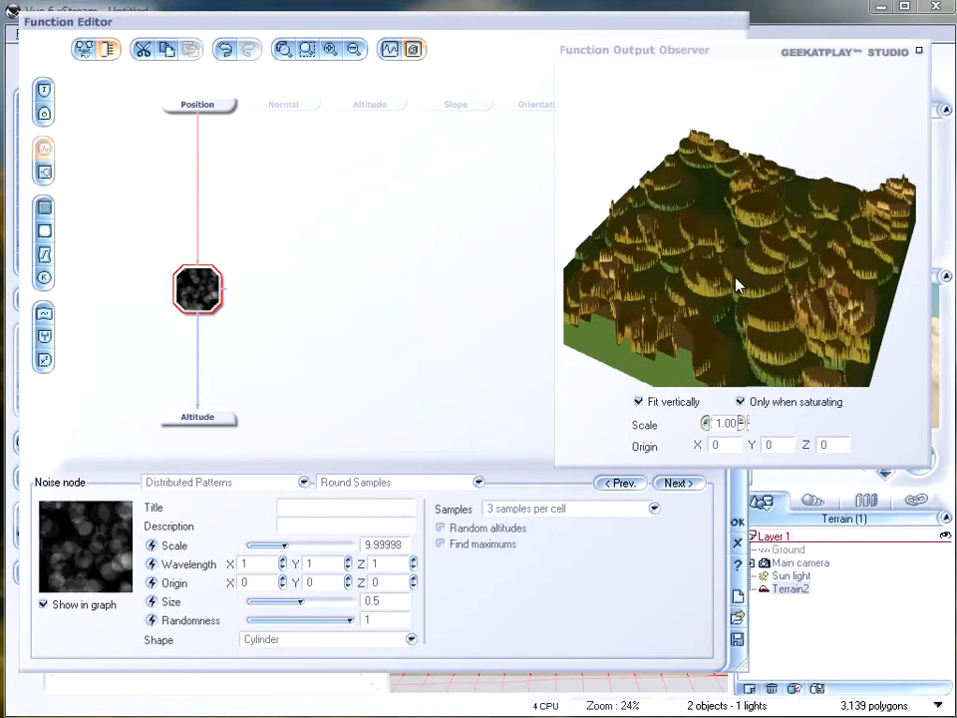
left_click_drag(716, 275, 730, 343)
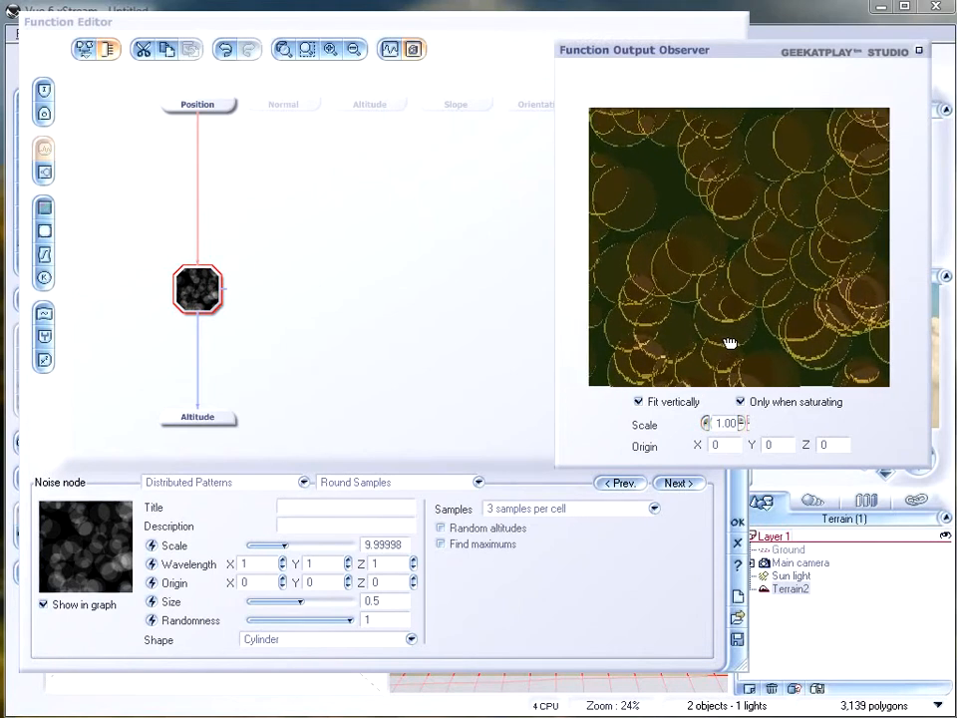
left_click_drag(808, 229, 796, 323)
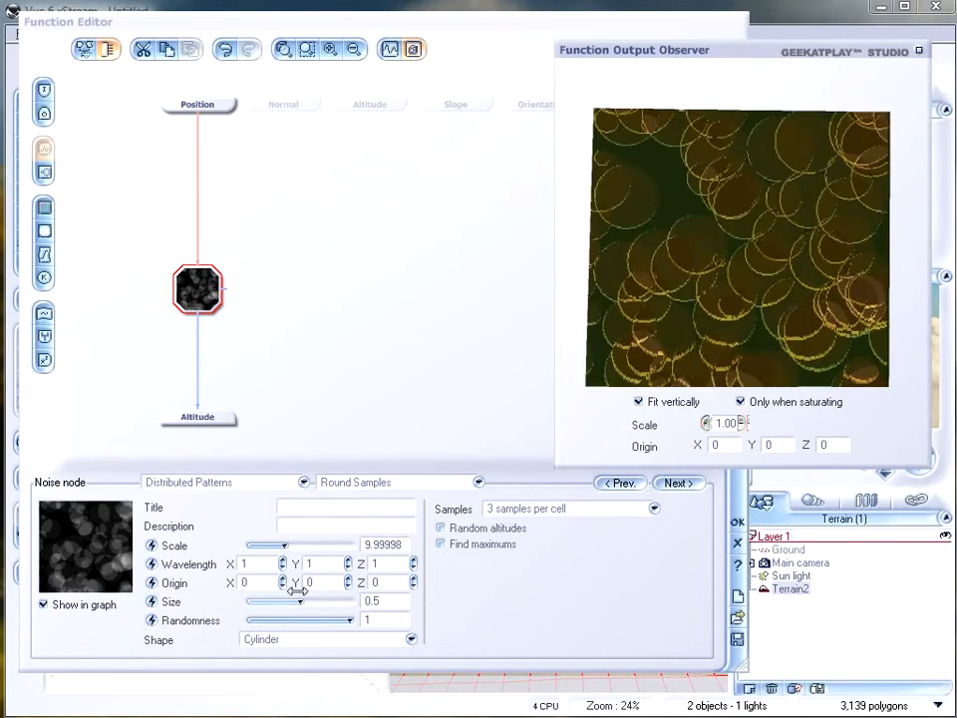
Step: Set the sample size to about 0.39 and randomness to its minimum, and inspect the cylinders from a lower angle
left_click_drag(316, 596, 270, 602)
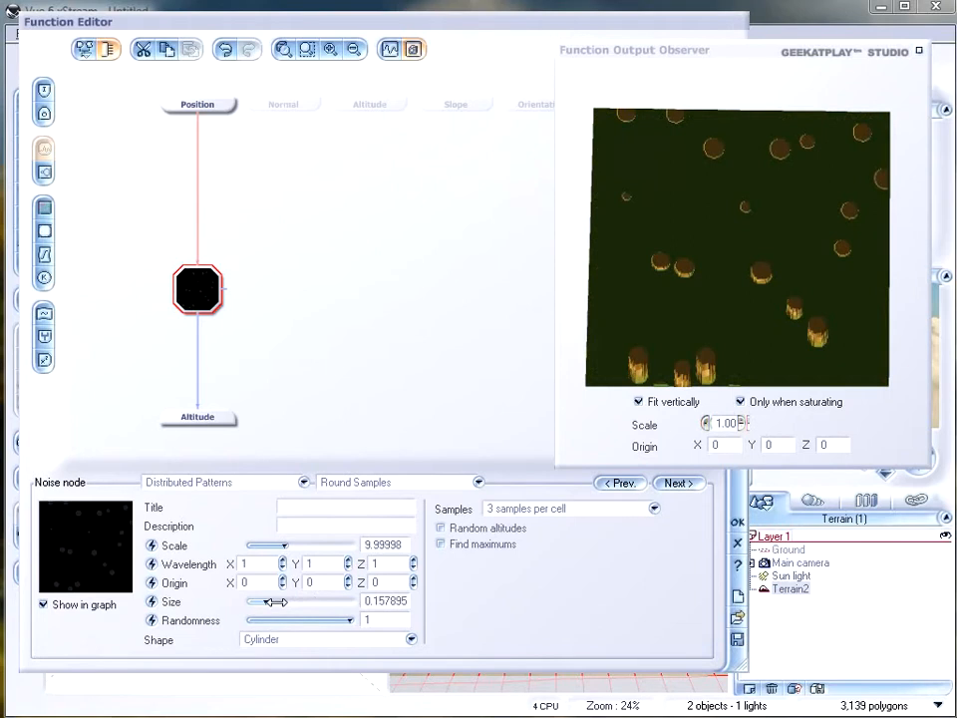
left_click_drag(349, 621, 298, 600)
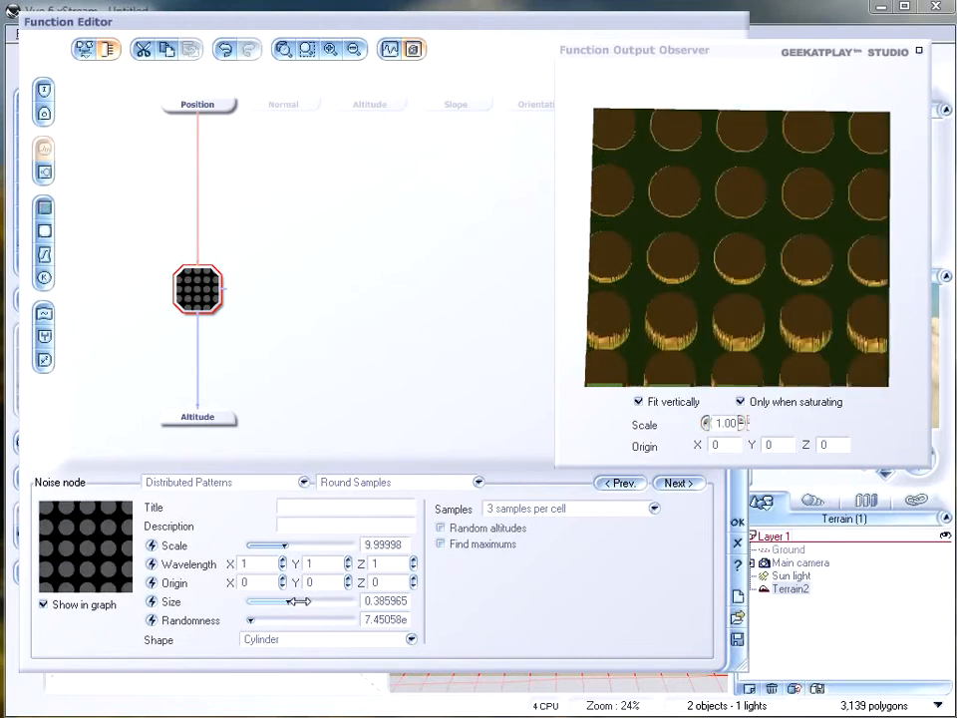
left_click_drag(783, 233, 658, 240)
left_click_drag(783, 250, 675, 187)
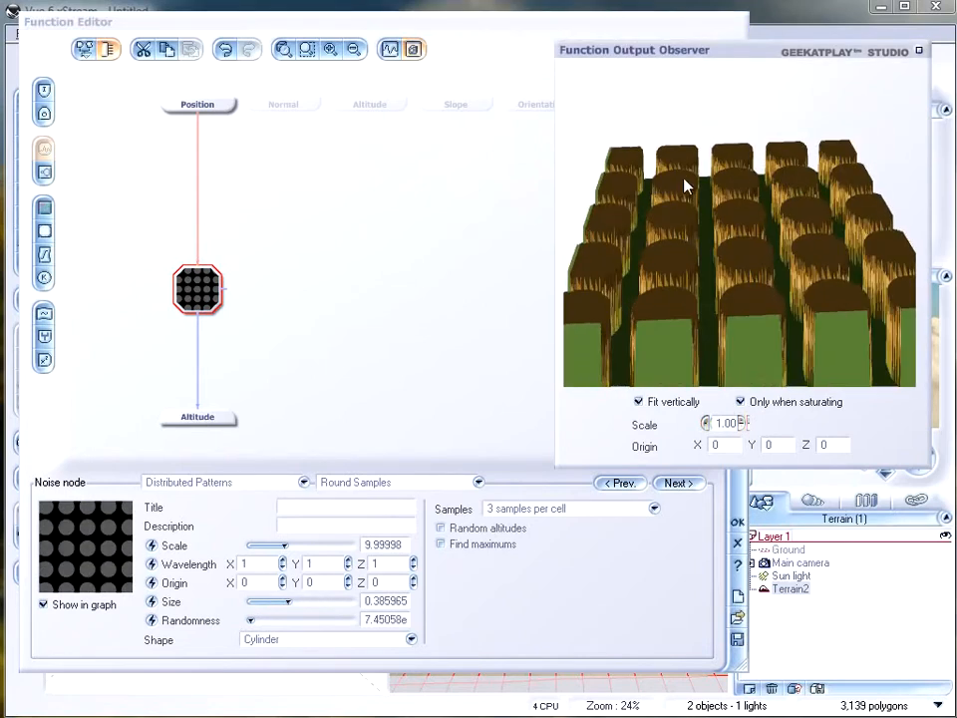
left_click_drag(795, 208, 683, 193)
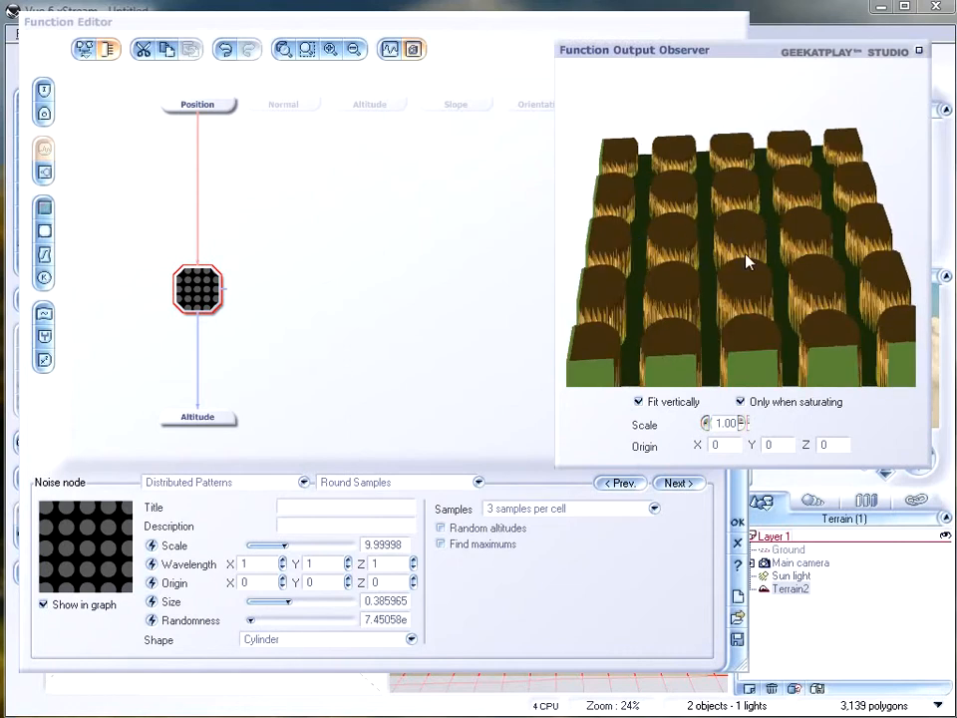
Step: Try the Cone shape for the samples and inspect the terrain preview
left_click(337, 647)
left_click(338, 669)
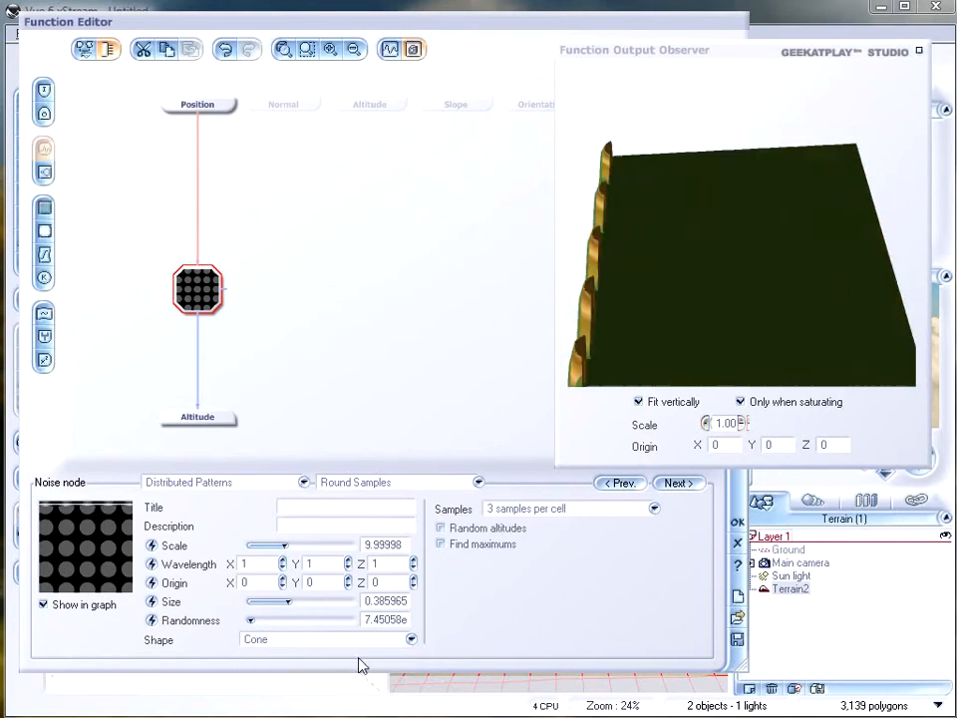
left_click_drag(737, 252, 767, 257)
Step: Change the sample shape to Cone tower, inspect it side-on and from above, and raise randomness to about 0.17
left_click(362, 647)
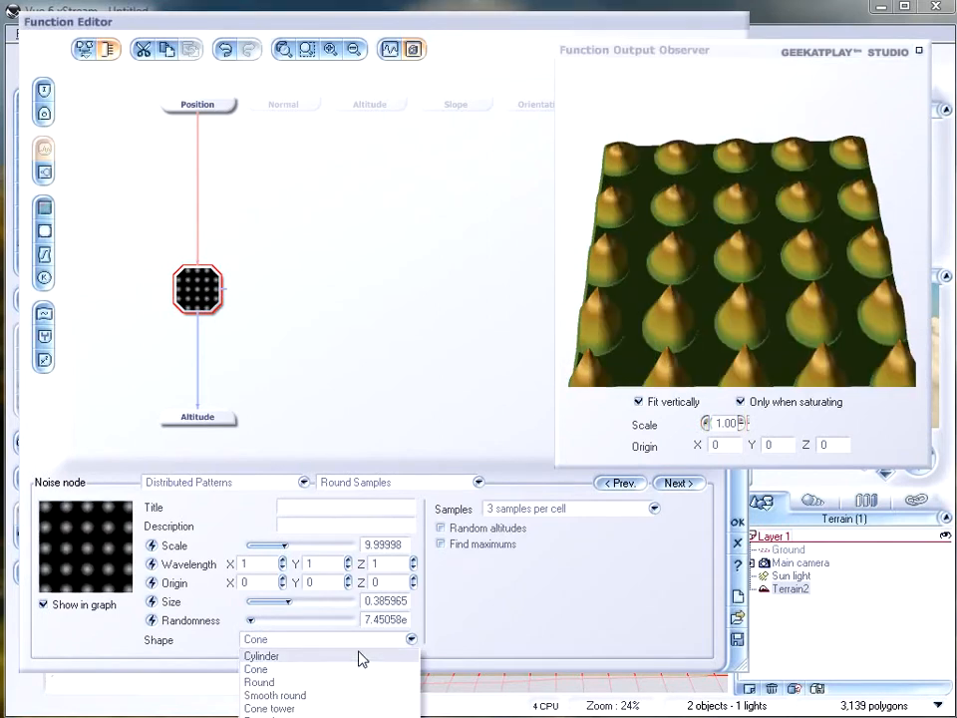
left_click(354, 709)
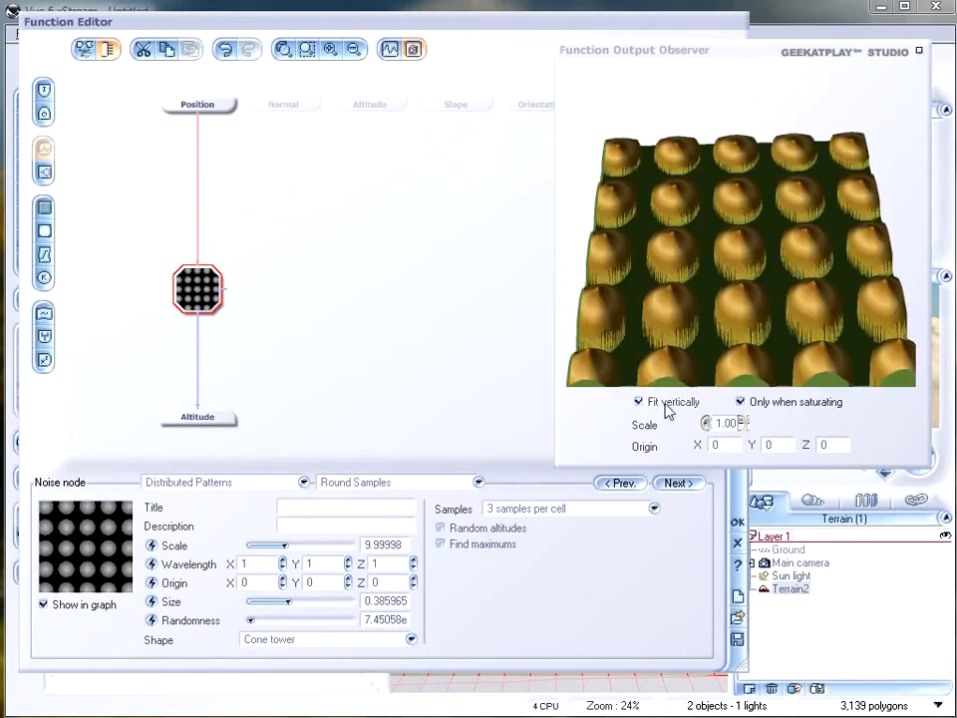
left_click_drag(712, 345, 703, 295)
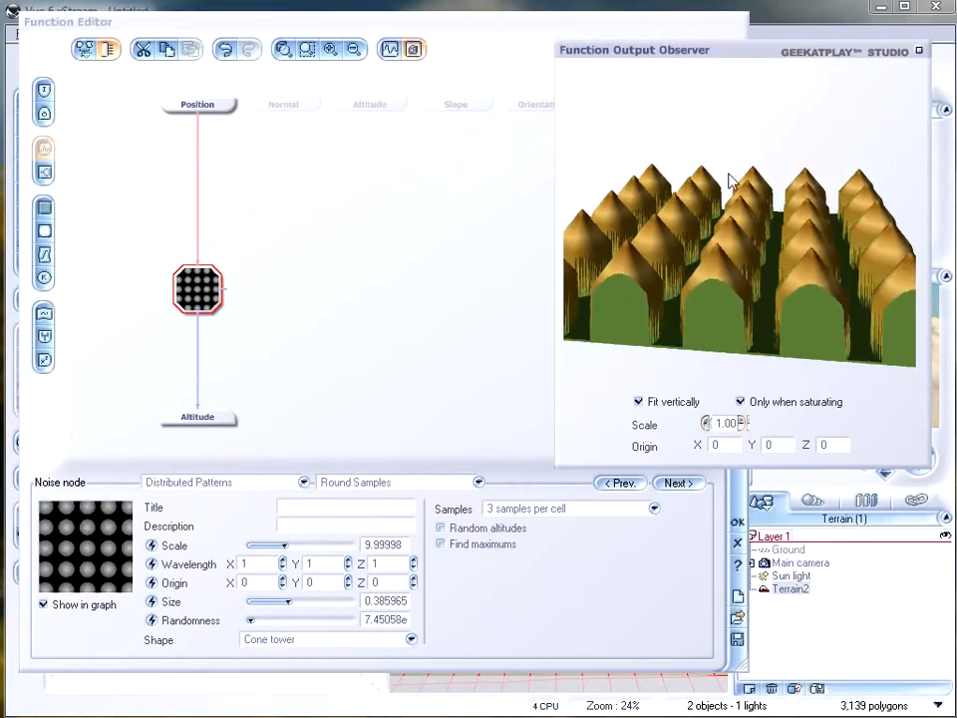
left_click_drag(797, 280, 748, 299)
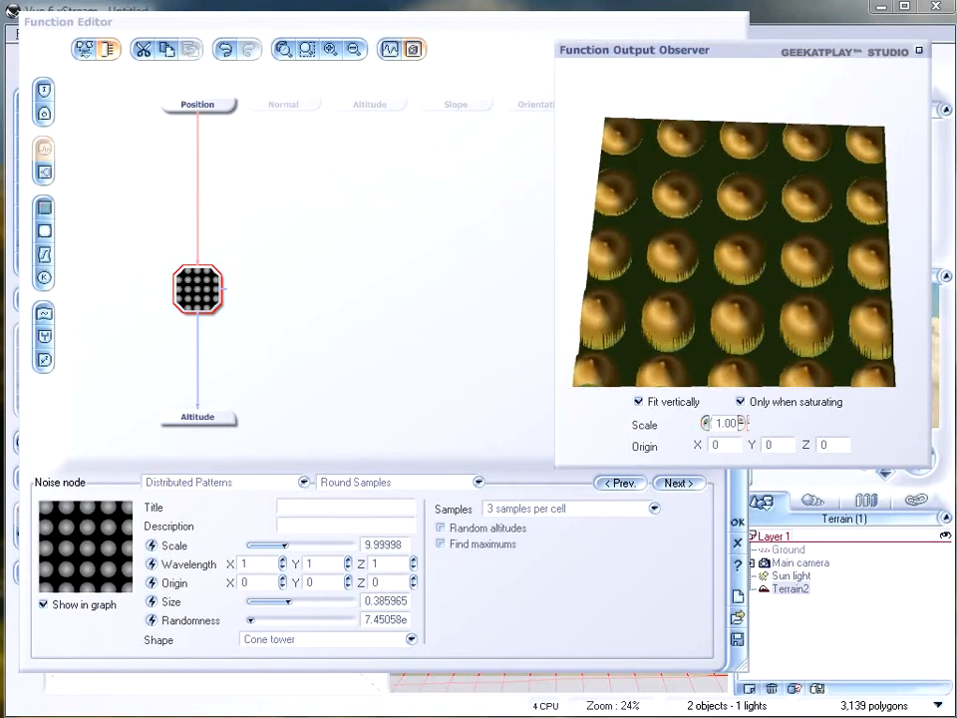
left_click(288, 601)
left_click_drag(260, 623, 266, 621)
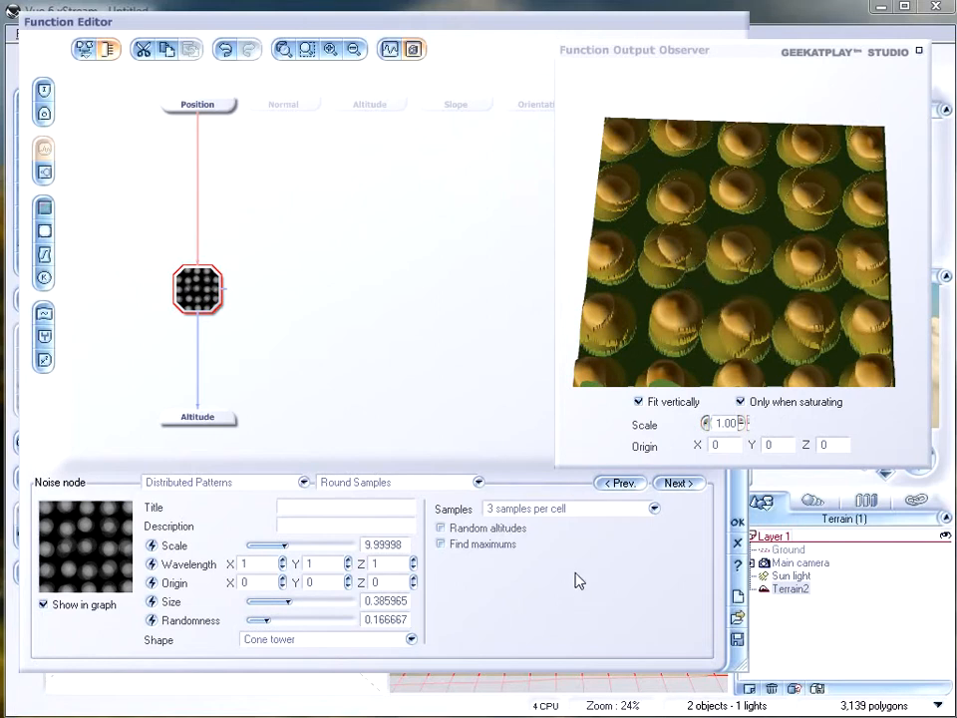
Step: Try 4 samples and 1 sample per cell, and restore 3 samples per cell
left_click(650, 510)
left_click(594, 563)
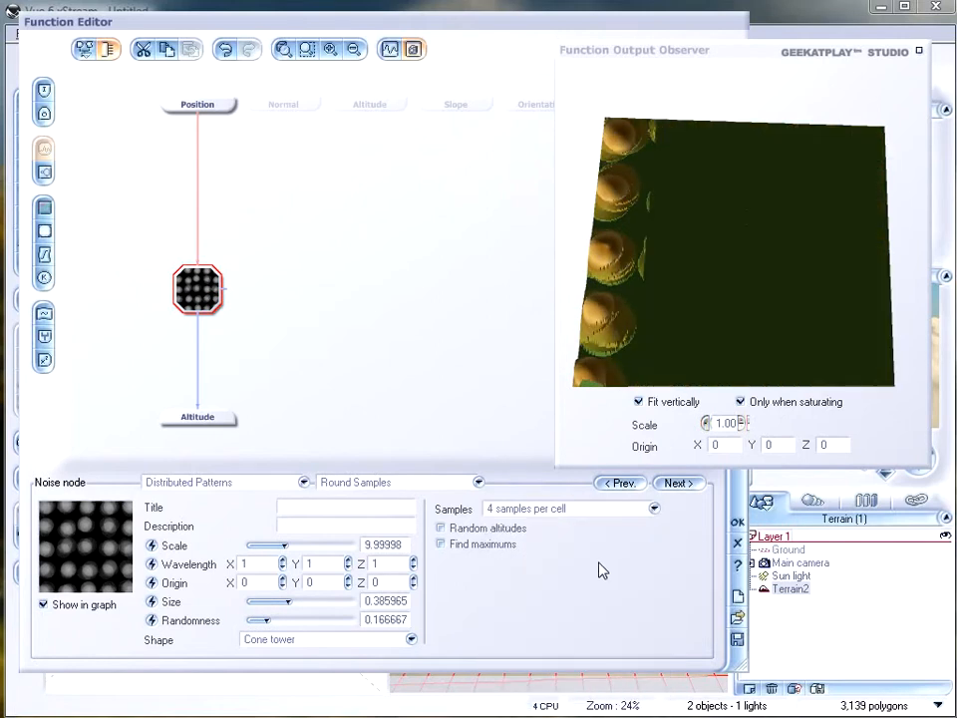
left_click(628, 510)
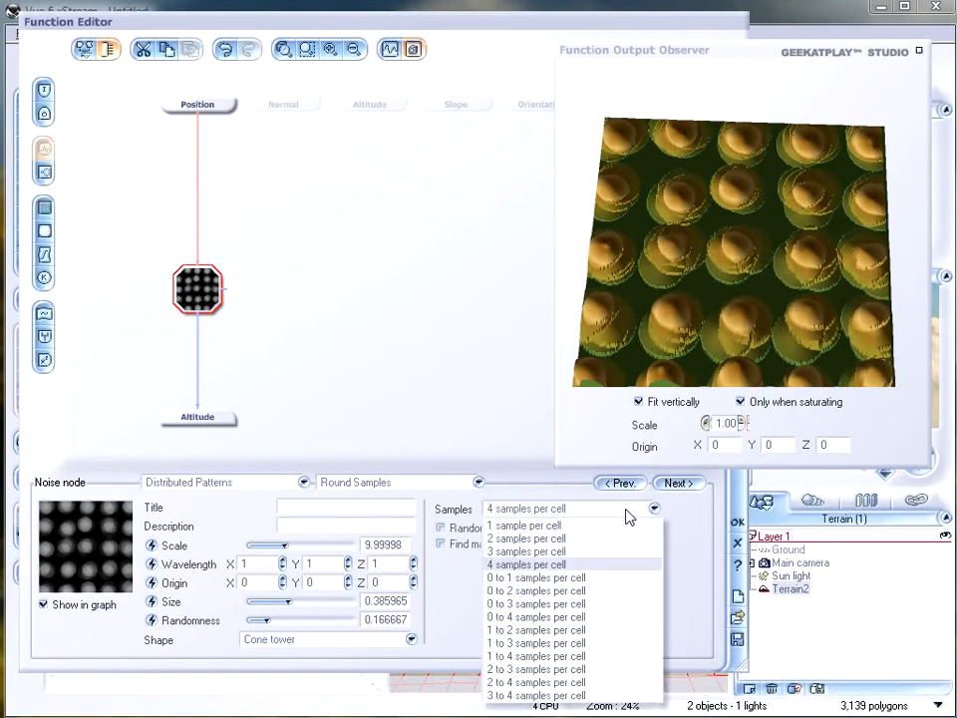
left_click(605, 525)
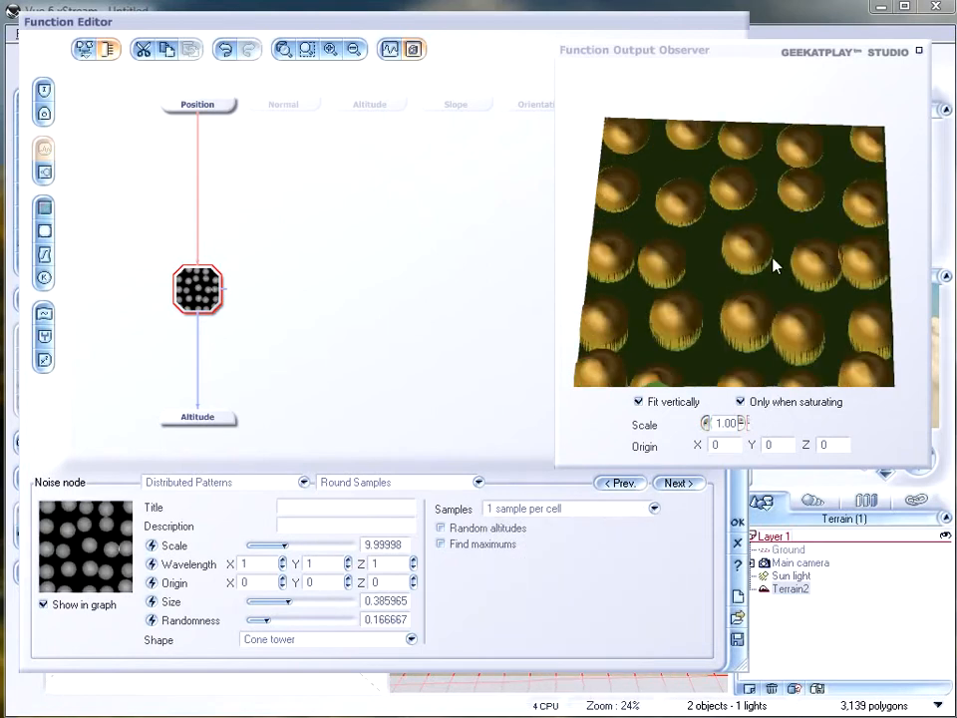
left_click(644, 510)
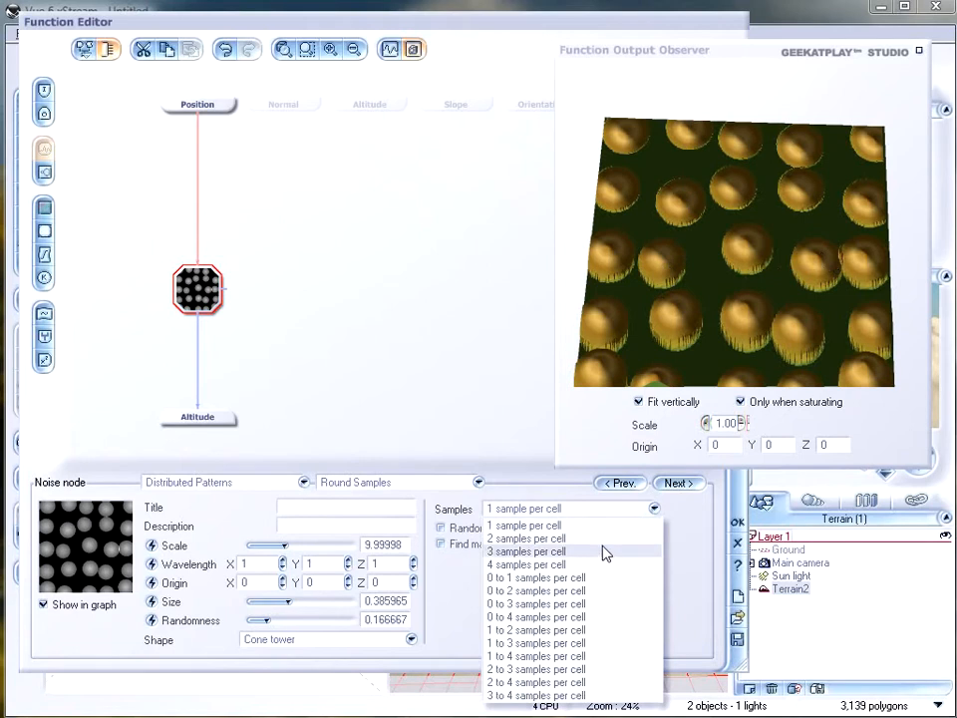
left_click(605, 551)
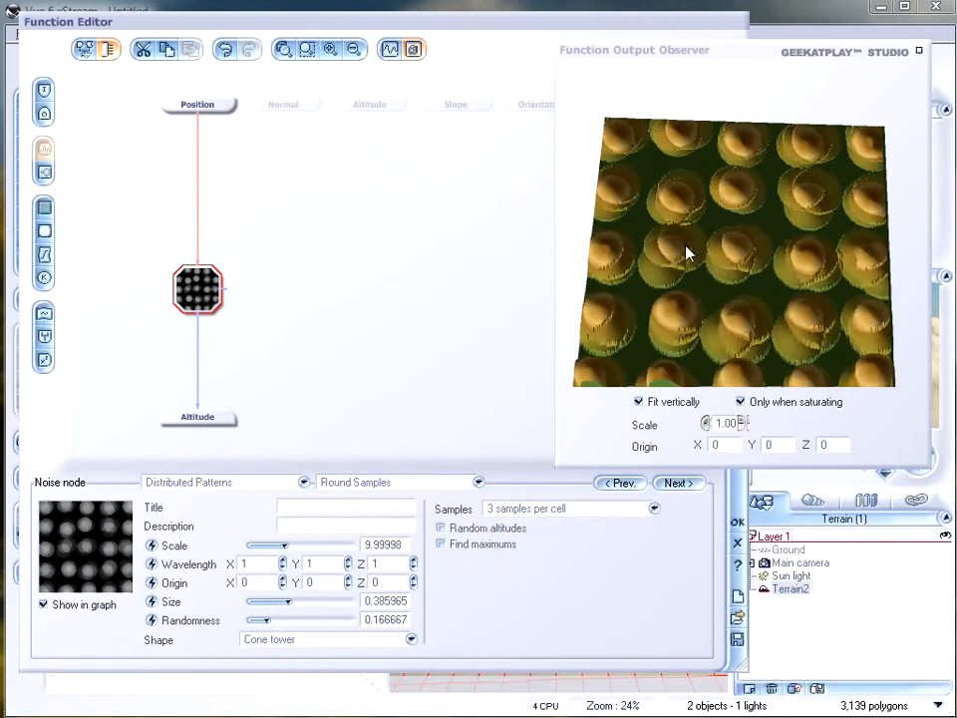
Step: Raise the randomness to about 0.32 and examine the scattered samples on the terrain from above
left_click_drag(681, 268, 695, 301)
left_click_drag(299, 628, 316, 614)
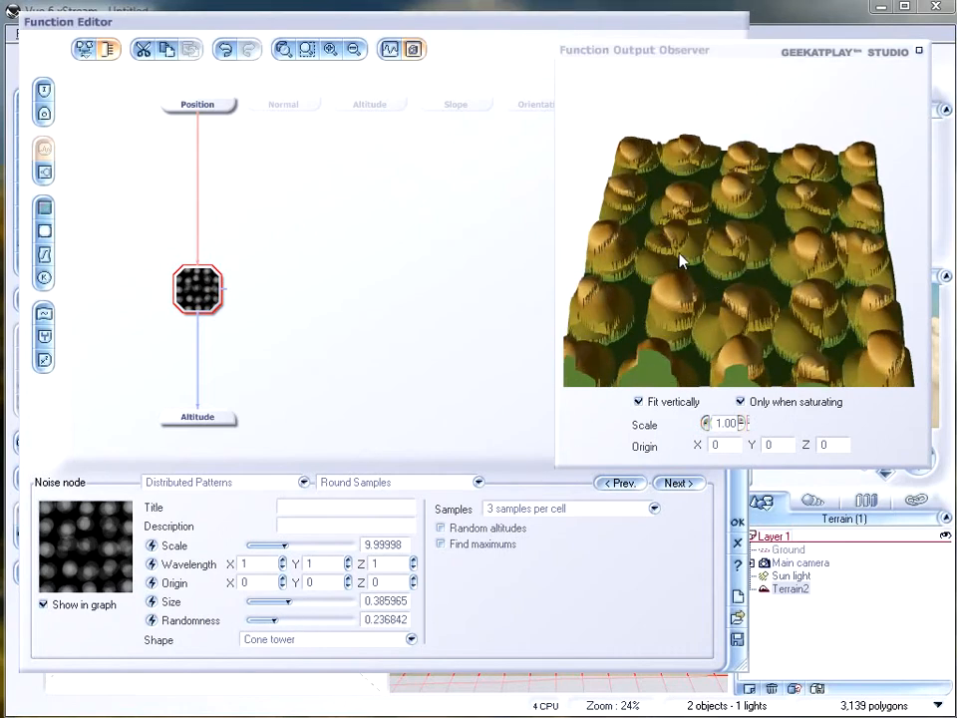
left_click_drag(327, 619, 335, 619)
left_click_drag(820, 235, 816, 302)
Step: Reduce the sampling to 1 sample per cell and inspect the terrain preview
left_click(643, 509)
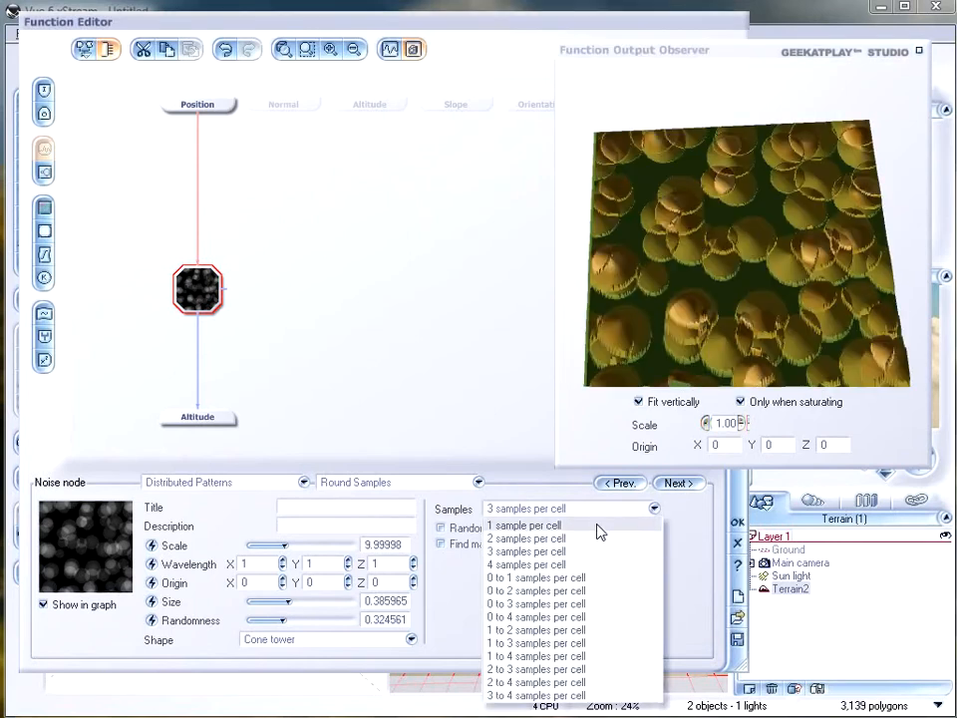
left_click(610, 521)
left_click_drag(802, 245, 740, 258)
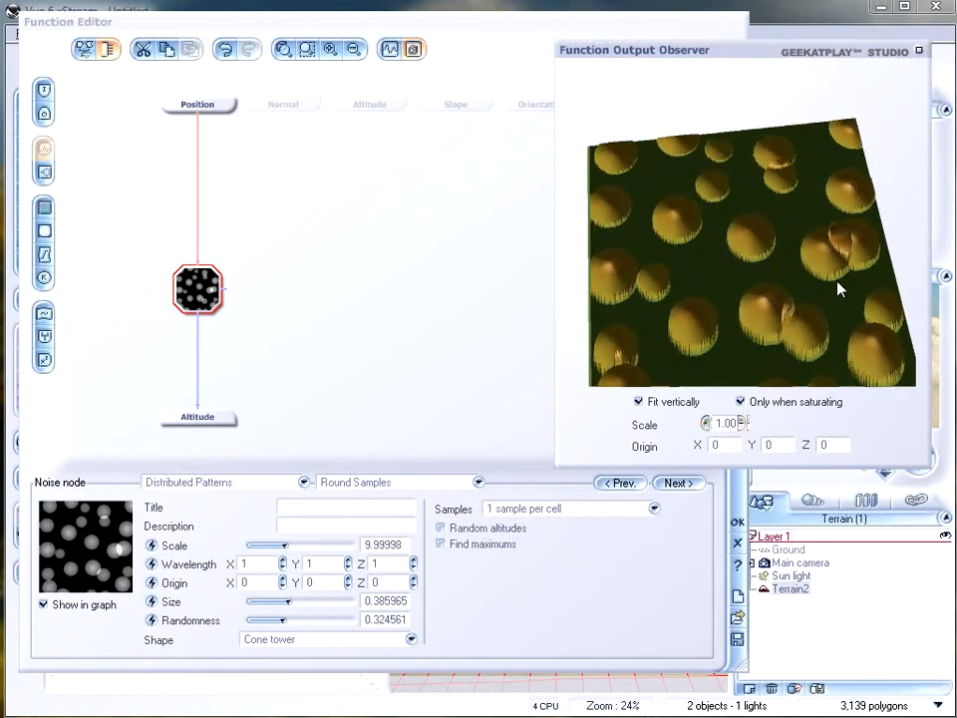
Step: Try random altitudes for the samples, inspect the varied heights, and disable the option again
left_click(498, 531)
left_click_drag(779, 282, 808, 306)
left_click_drag(807, 242, 758, 314)
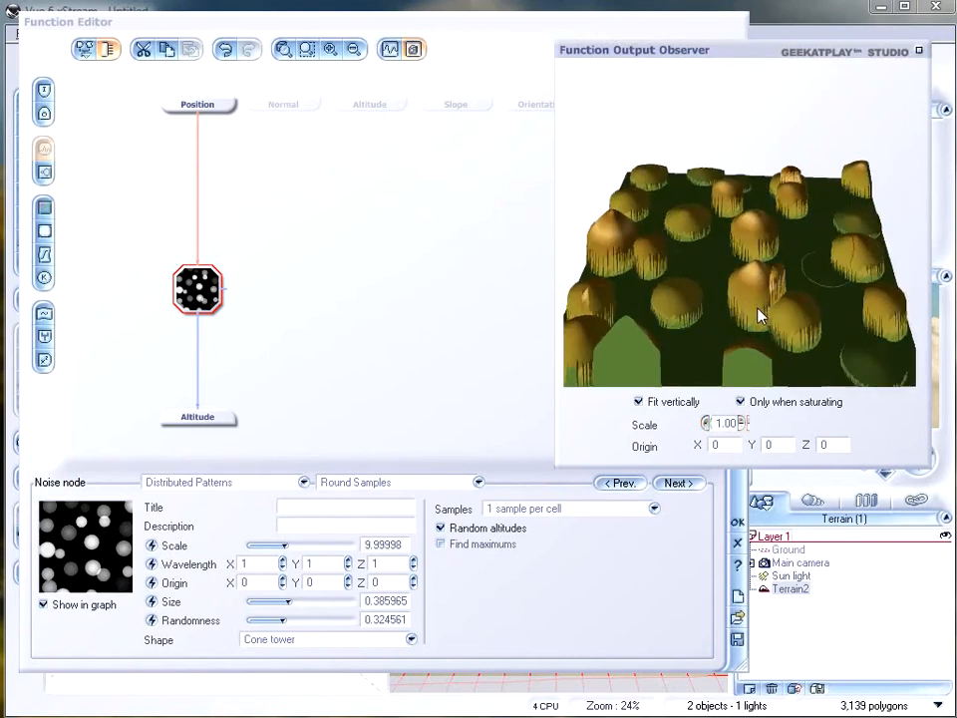
left_click(457, 530)
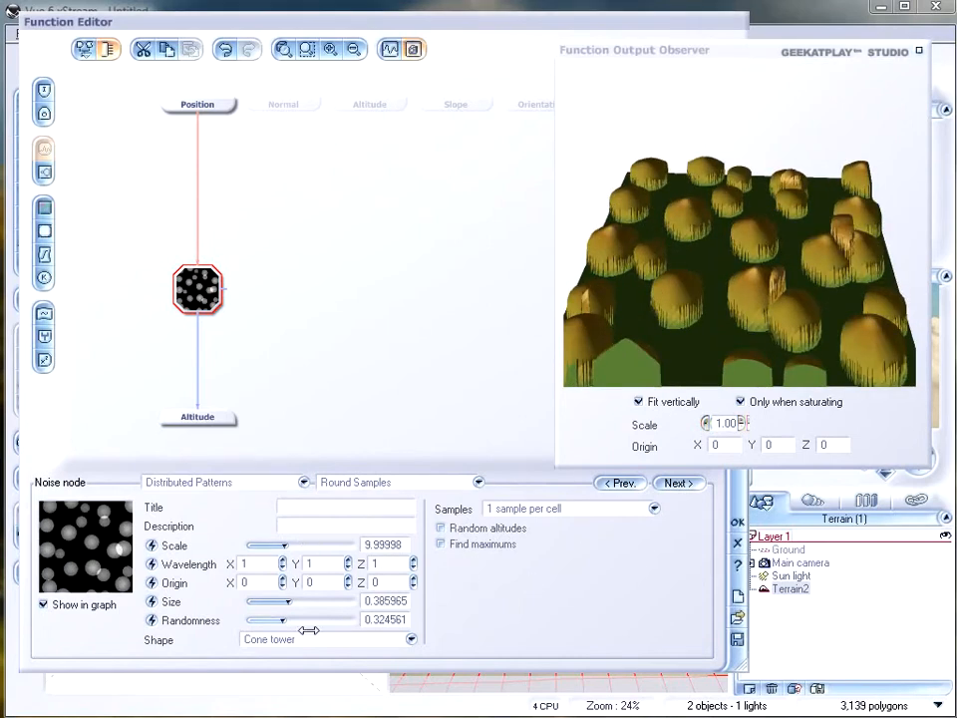
Step: Lower the randomness to about 0.29 and inspect the cone towers from a low angle
left_click_drag(309, 620, 279, 620)
mouse_move(733, 306)
left_mouse_down()
mouse_move(729, 260)
mouse_move(729, 279)
mouse_move(664, 257)
mouse_move(631, 279)
mouse_move(701, 280)
mouse_move(701, 301)
mouse_move(686, 271)
mouse_move(634, 267)
mouse_move(765, 269)
mouse_move(731, 301)
left_mouse_up()
left_click_drag(664, 361, 715, 320)
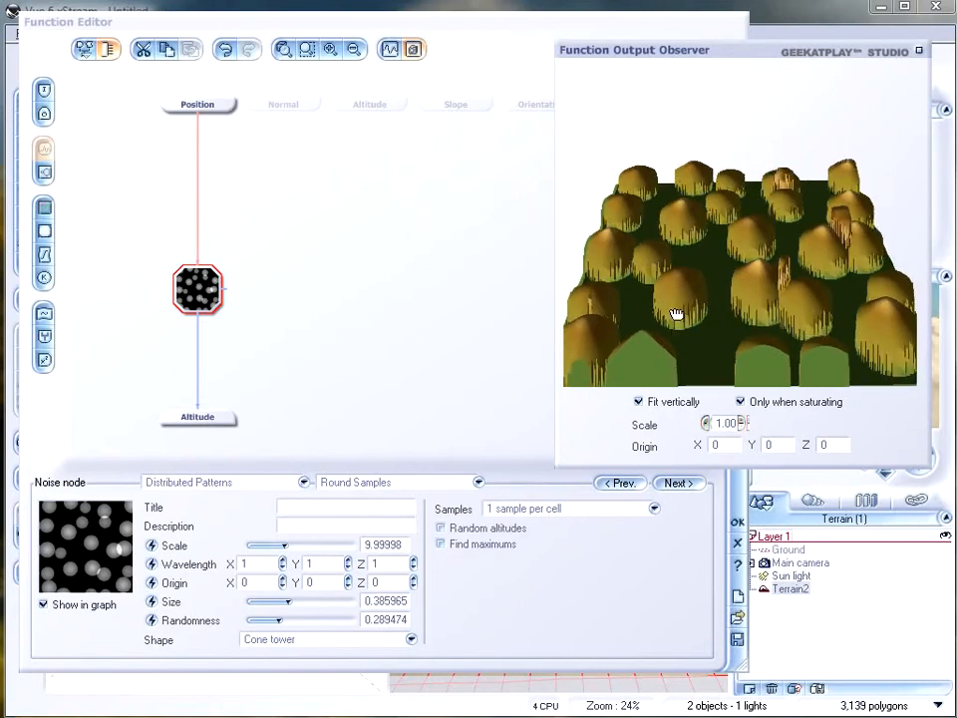
Step: Try the Round sample shape, inspect it in the preview, and switch the shape to Cylinder
left_click(351, 646)
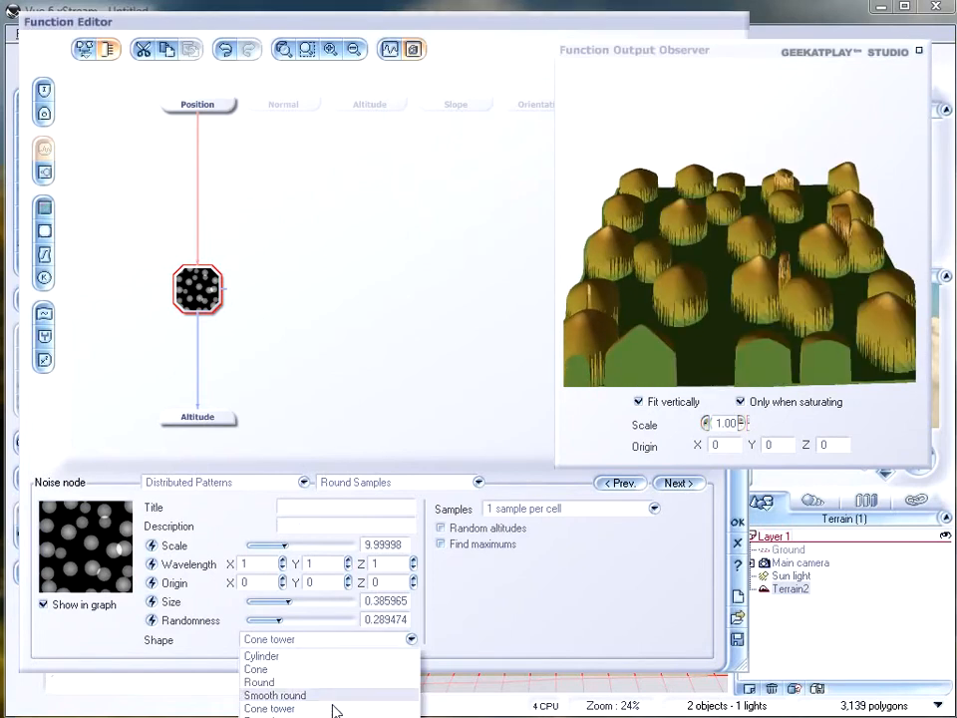
left_click(331, 679)
left_click_drag(763, 305, 656, 370)
left_click(377, 648)
left_click(286, 659)
mouse_move(778, 284)
left_mouse_down()
mouse_move(758, 290)
mouse_move(763, 280)
left_mouse_up()
Step: Set the cylinder size to about 0.47 and the randomness to about 0.46, viewing the terrain from above
left_click_drag(288, 601, 297, 601)
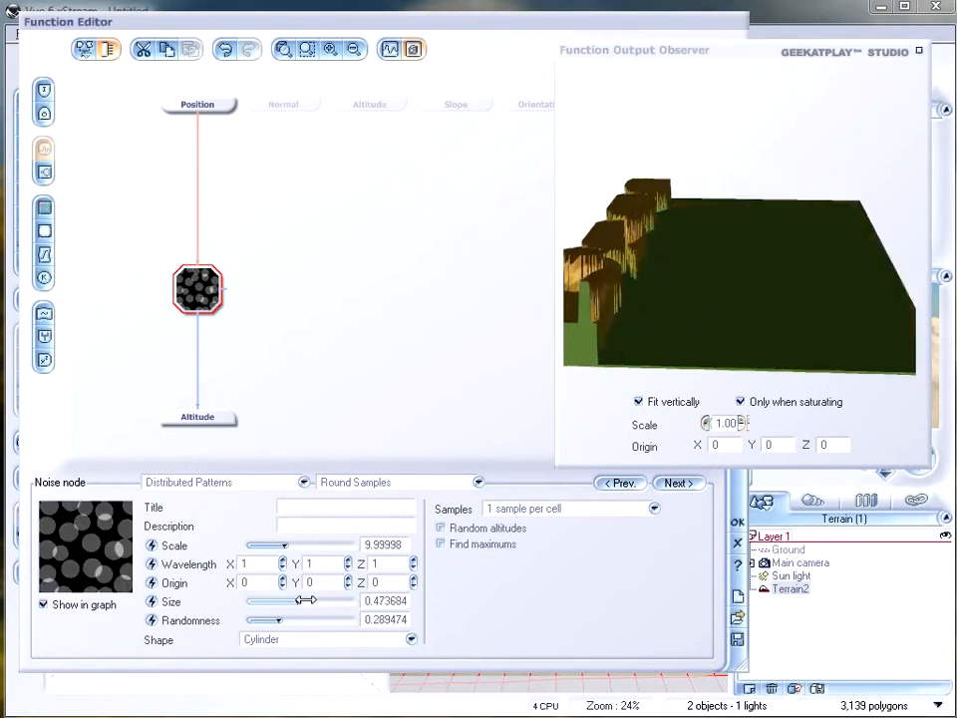
left_click_drag(696, 265, 681, 317)
left_click_drag(280, 621, 339, 610)
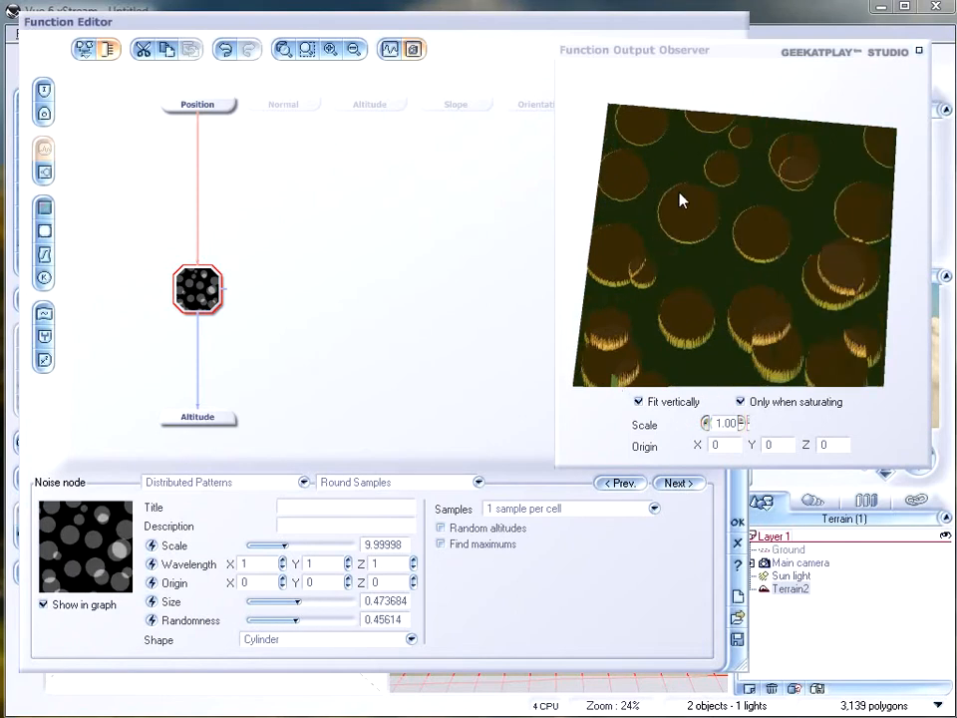
Step: Set the sampling to 2 to 4 samples per cell and randomness to its minimum, and inspect the regular cylinder grid
left_click(610, 511)
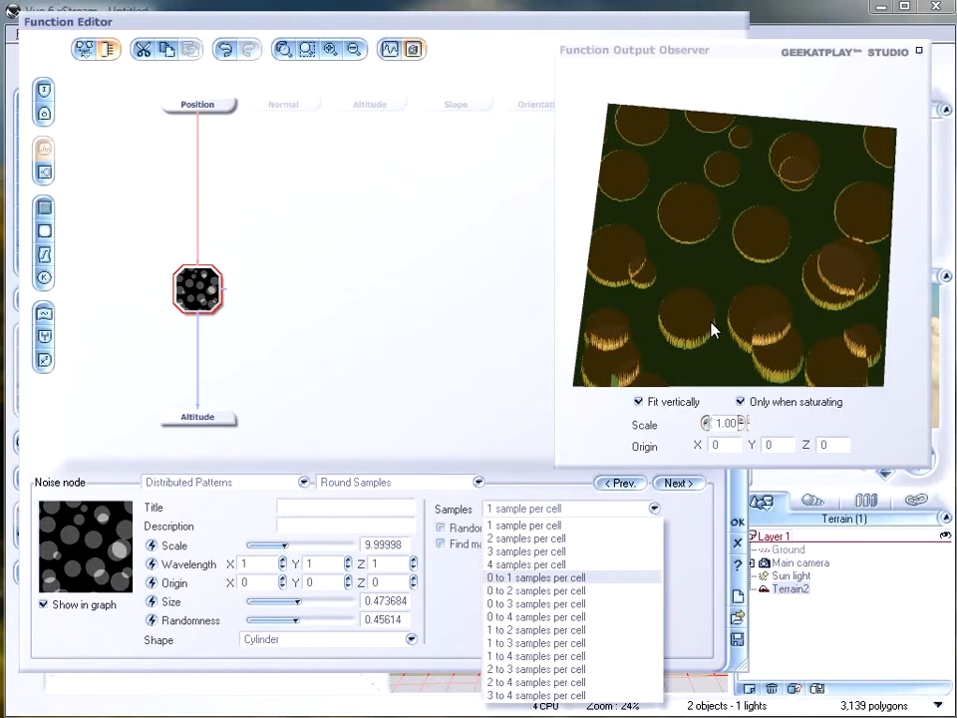
left_click(529, 682)
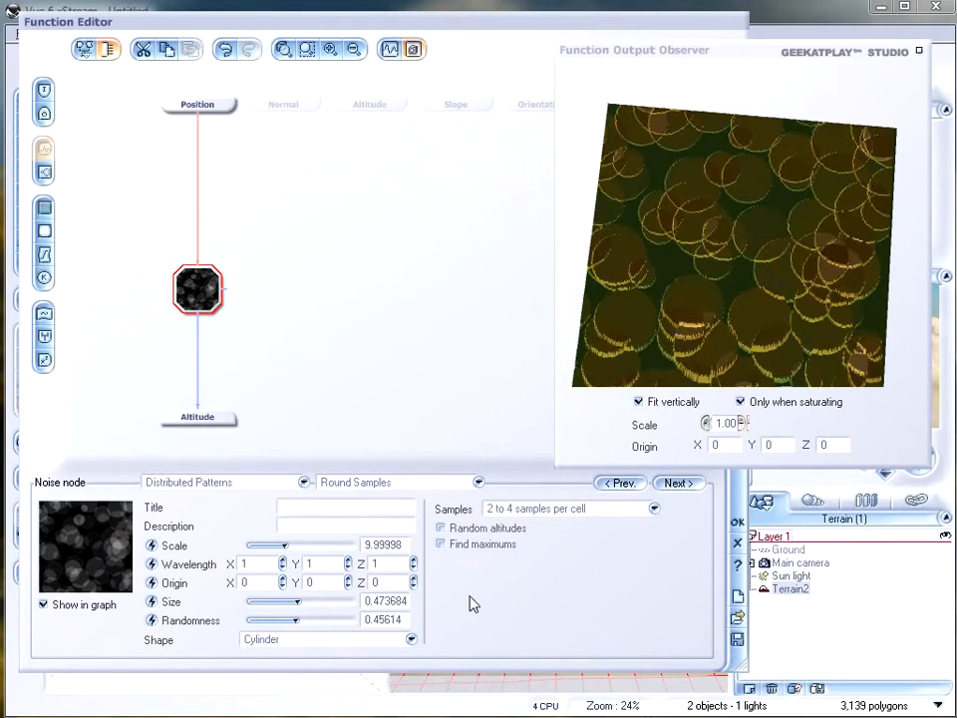
left_click_drag(324, 617, 250, 619)
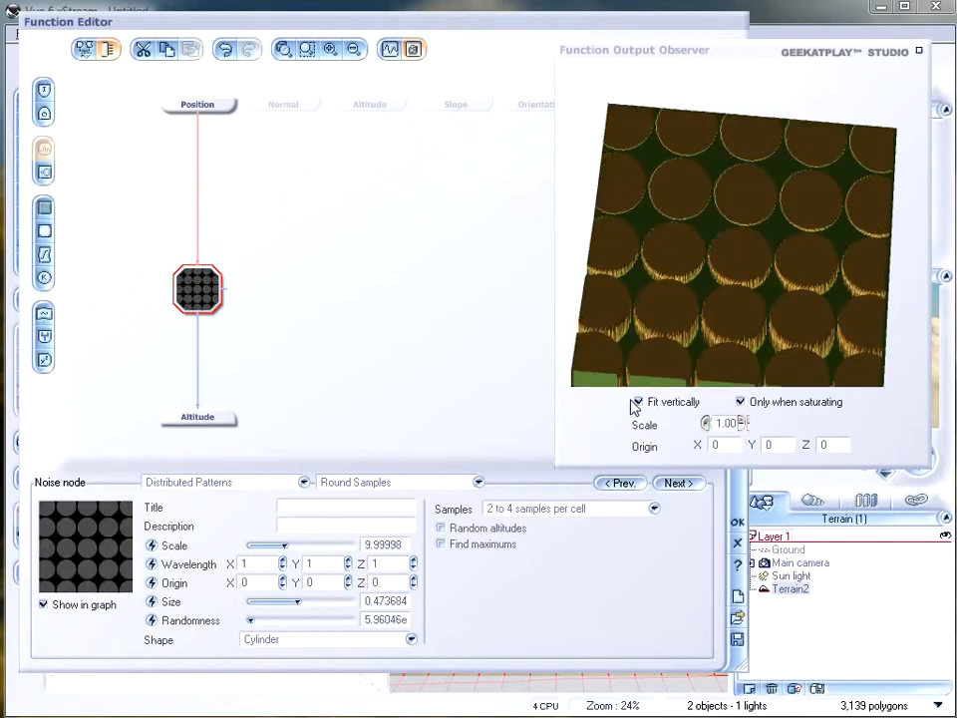
mouse_move(711, 320)
left_mouse_down()
mouse_move(722, 260)
mouse_move(716, 312)
left_mouse_up()
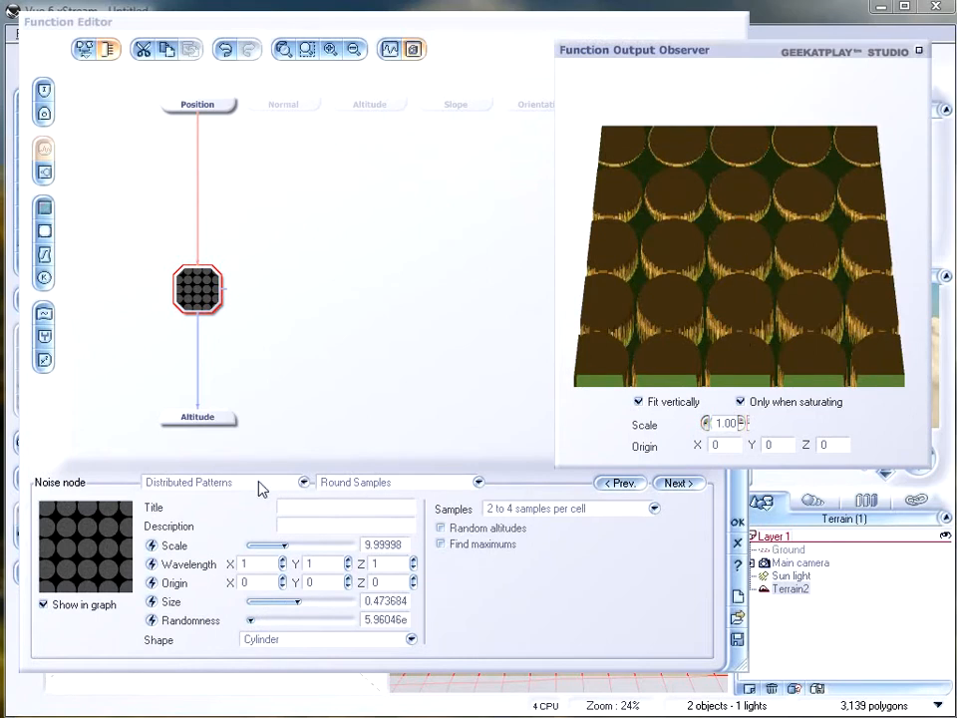
Step: Switch the distributed pattern to Round Samples (2D) and inspect the terrain preview from low and raised angles
left_click(357, 483)
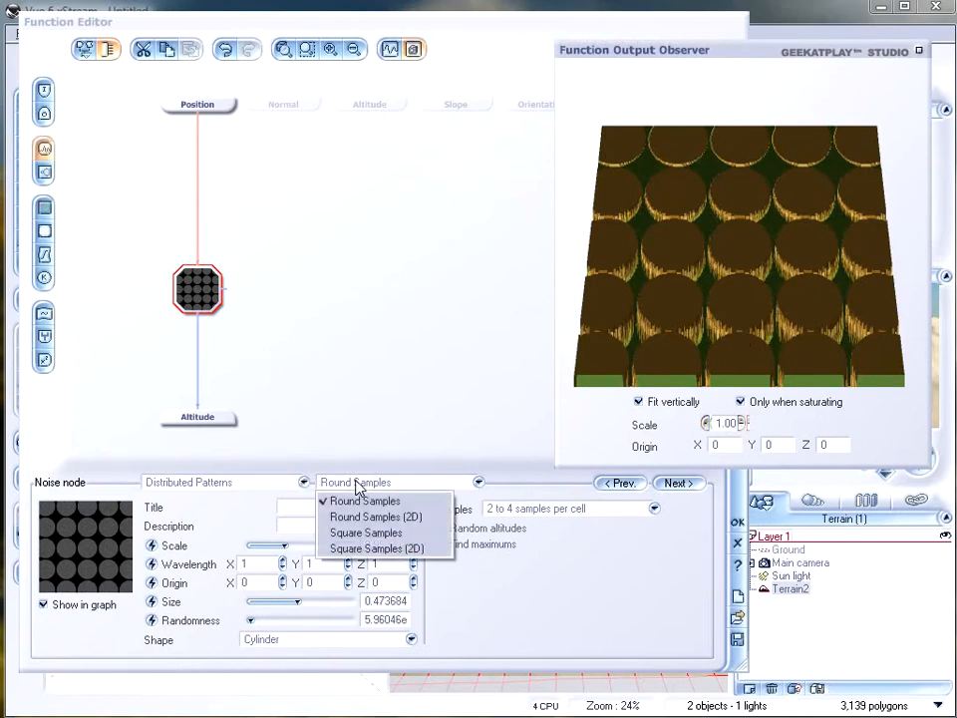
left_click(411, 516)
left_click_drag(779, 258, 676, 154)
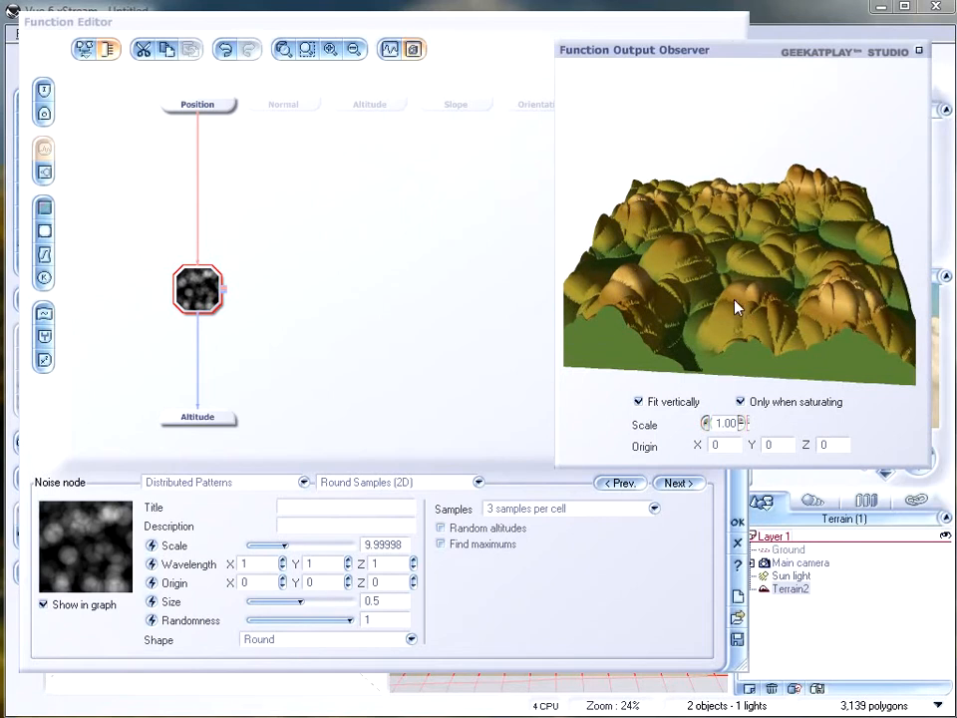
left_click_drag(733, 260, 708, 176)
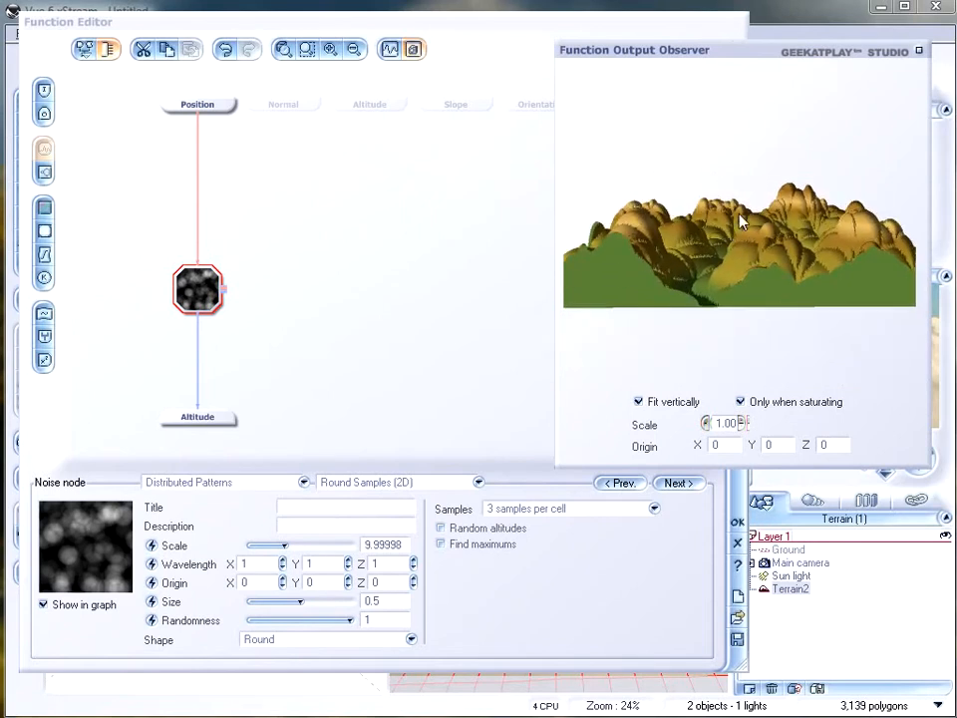
left_click_drag(641, 325, 735, 222)
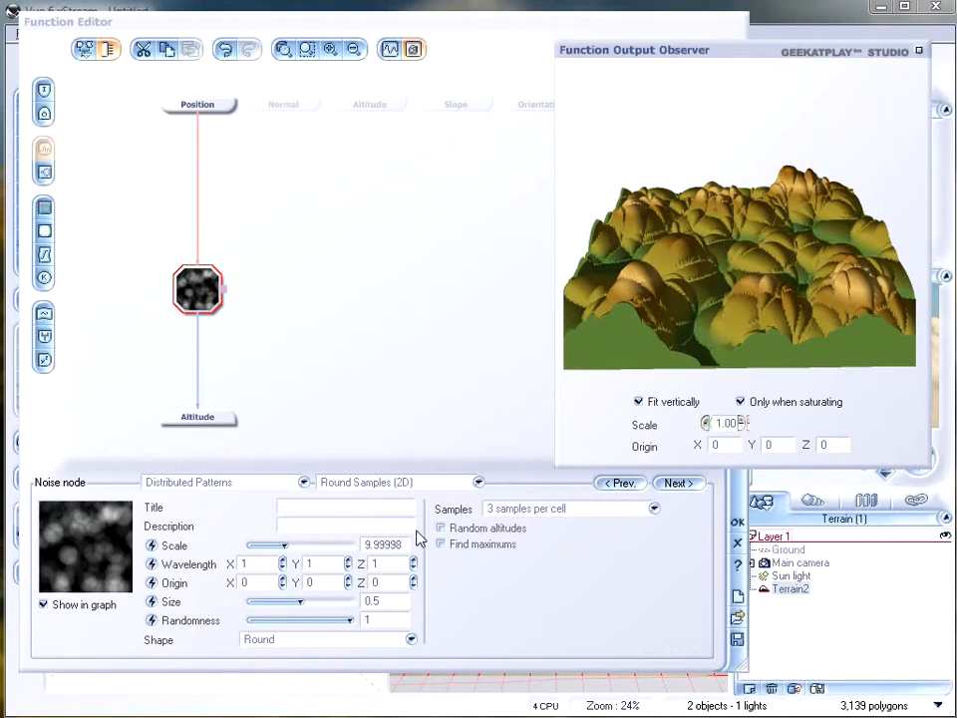
Step: Switch the pattern to Square Samples with the Round pyramid shape and inspect the terrain preview
left_click(419, 481)
left_click(365, 532)
left_click_drag(774, 239, 761, 272)
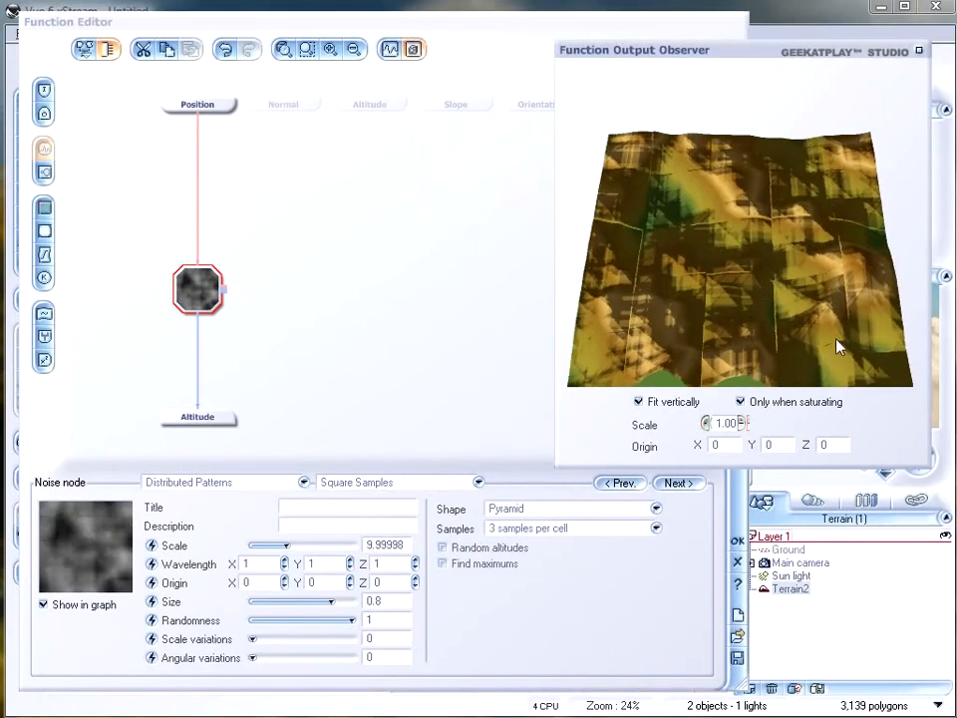
left_click(634, 510)
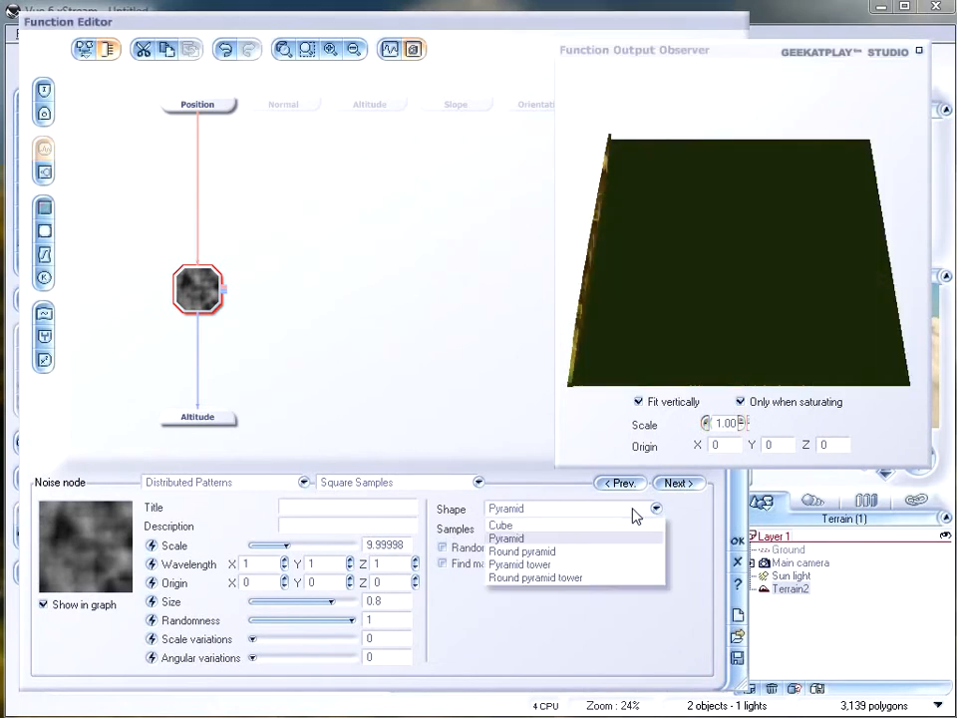
left_click(578, 552)
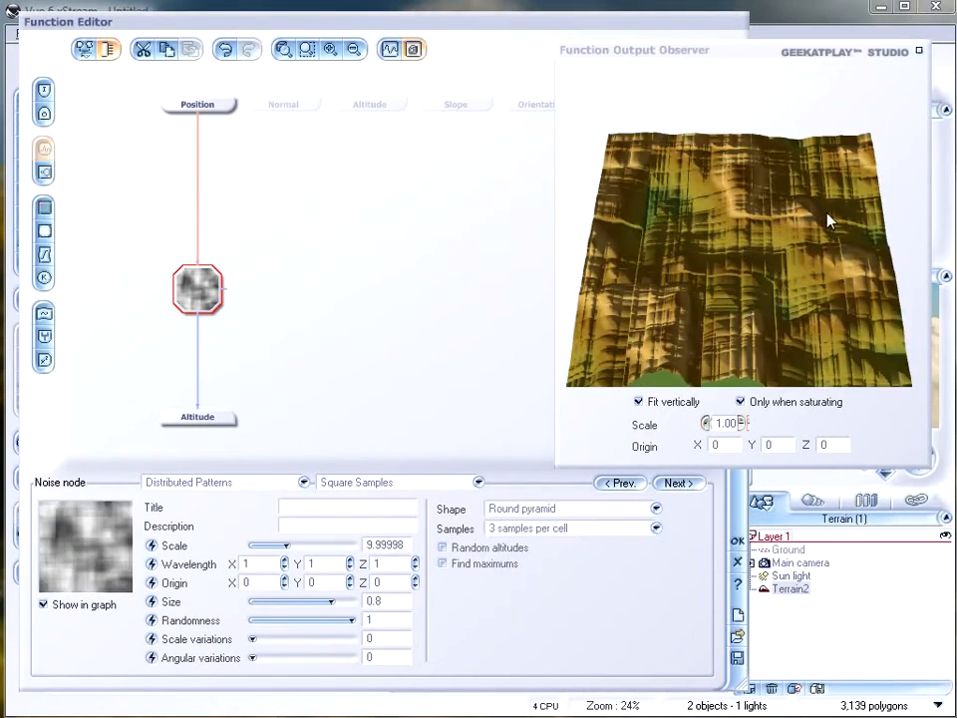
left_click_drag(755, 232, 626, 225)
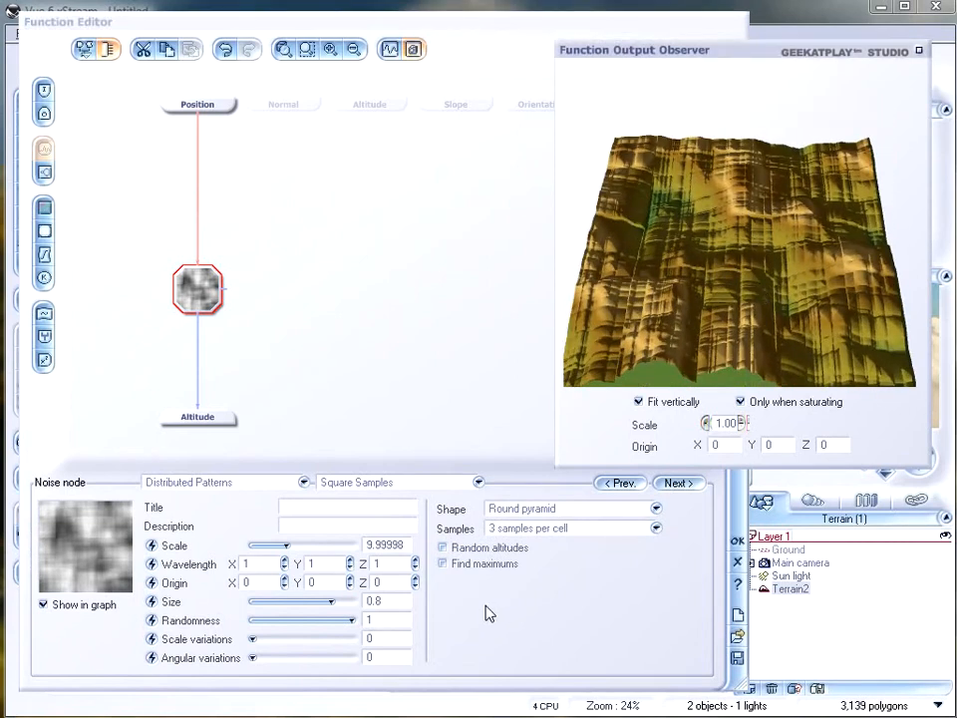
Step: Set the scale variations to about 0.20 and angular variations to about 0.26, inspecting the terrain from above and from the side
left_click_drag(279, 638, 316, 658)
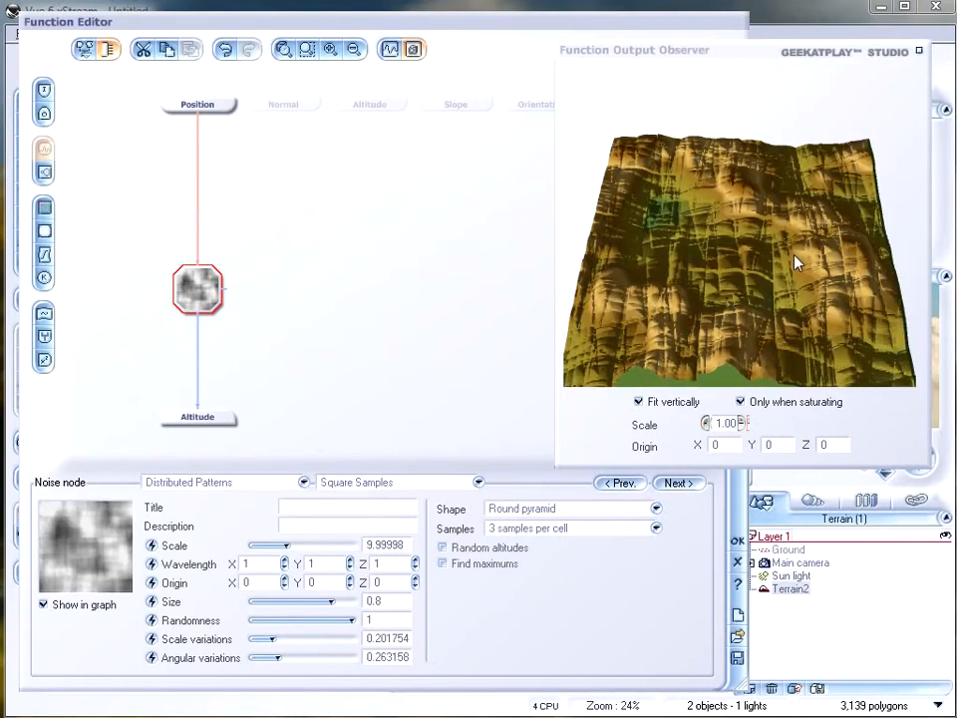
left_click_drag(731, 199, 686, 283)
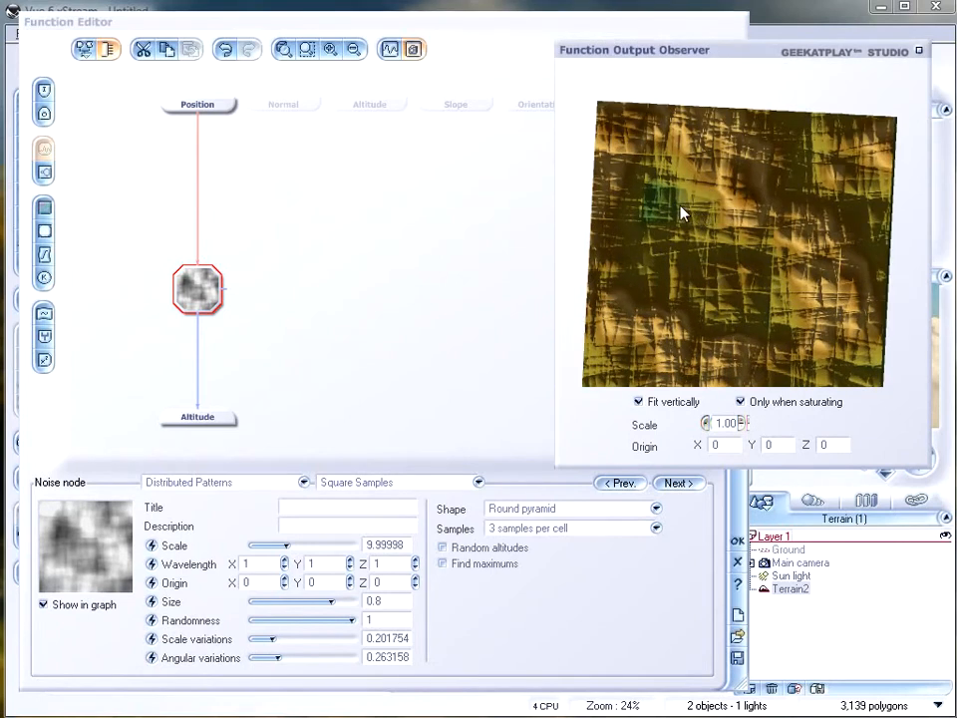
left_click_drag(755, 299, 762, 234)
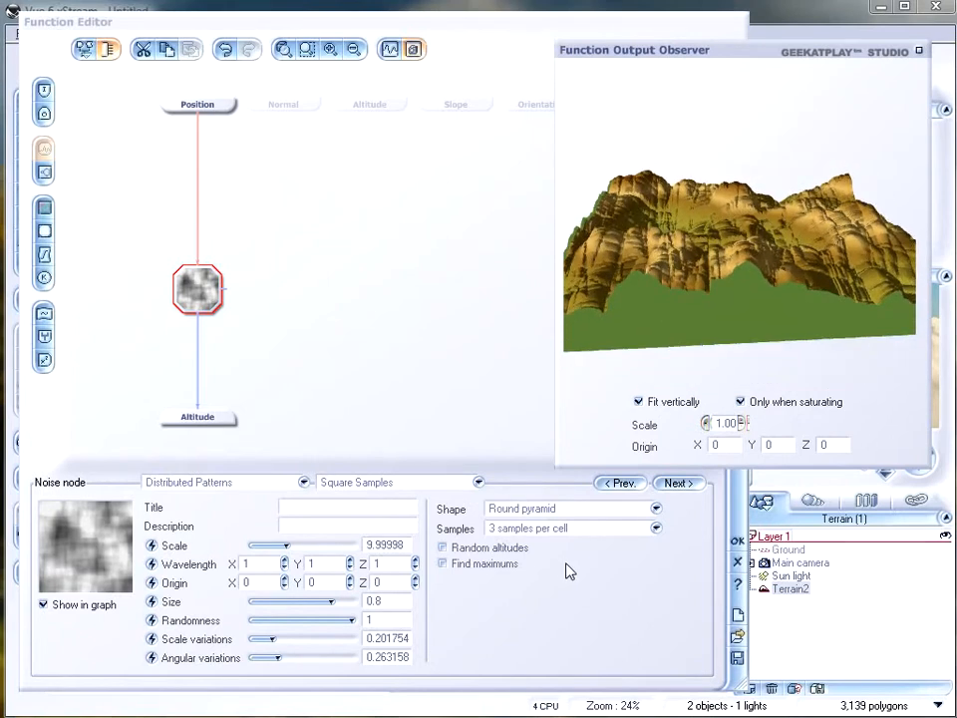
Step: Change the noise to the Varying Blocks flat pattern and inspect the blocky terrain from several angles
left_click(399, 485)
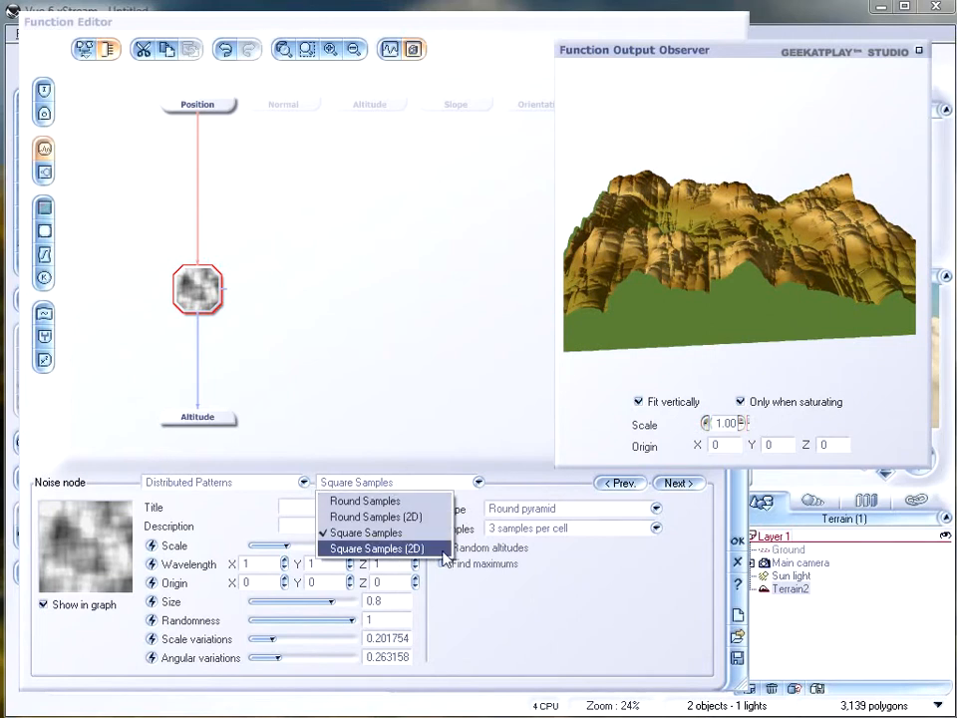
left_click(304, 484)
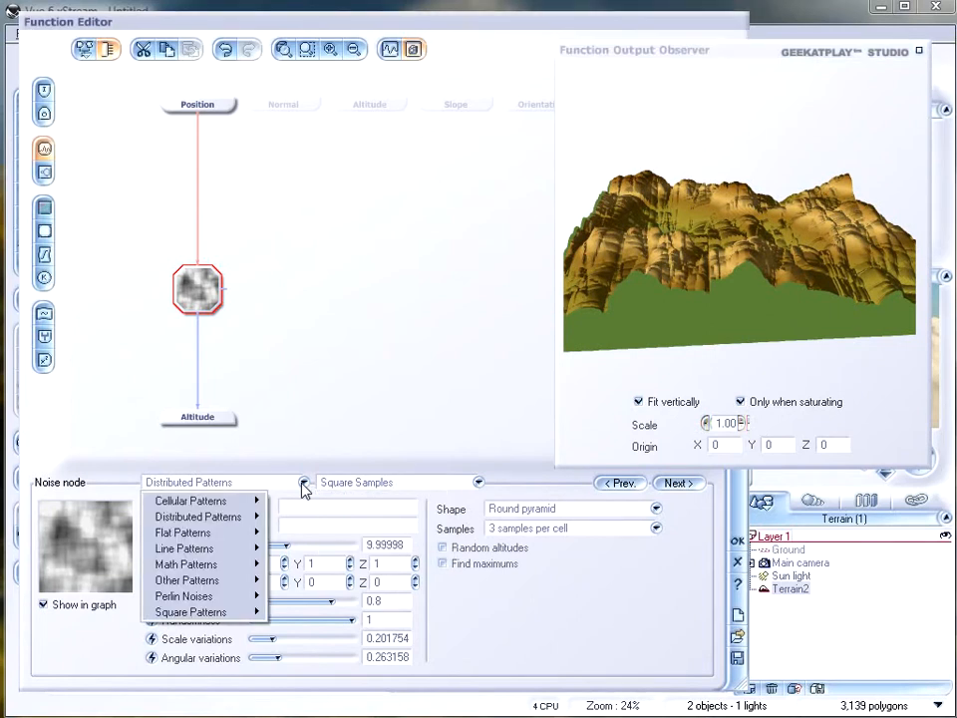
mouse_move(210, 544)
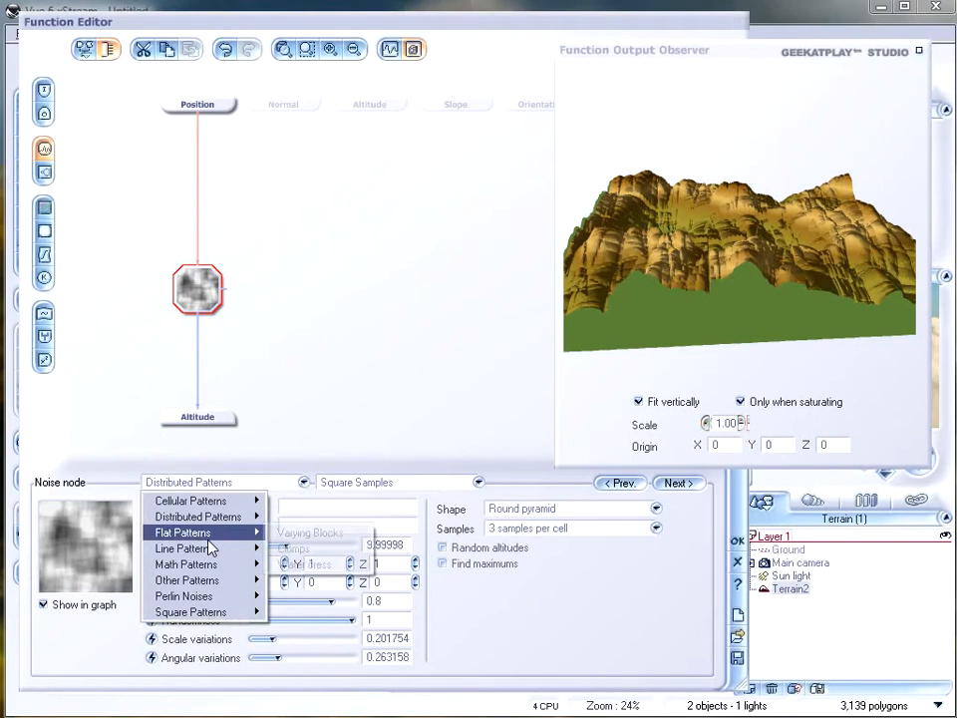
left_click(338, 542)
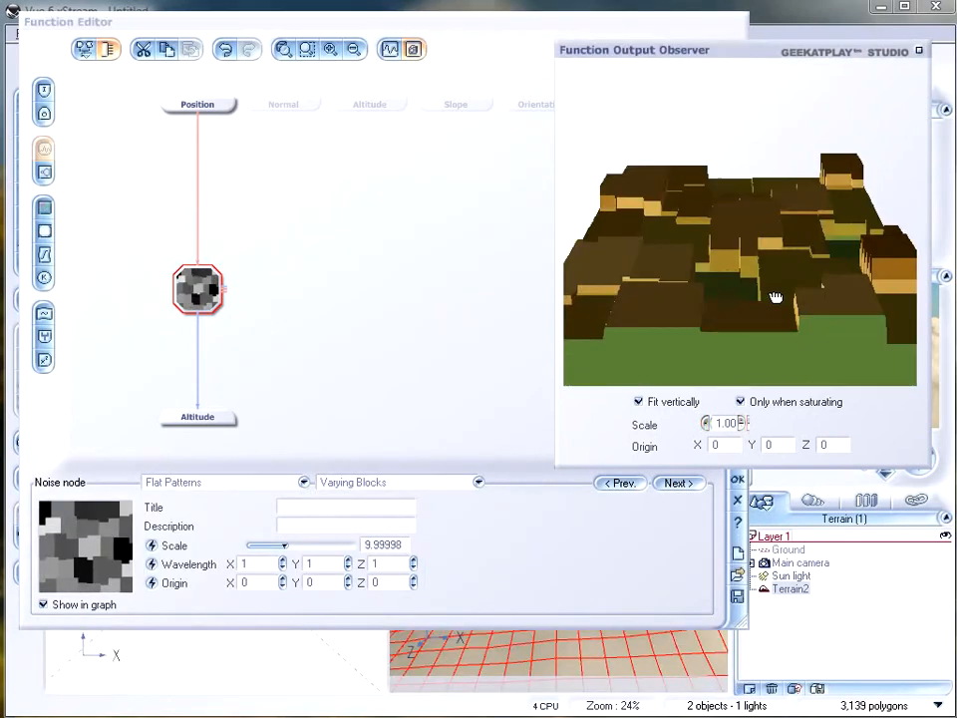
left_click_drag(769, 272, 649, 237)
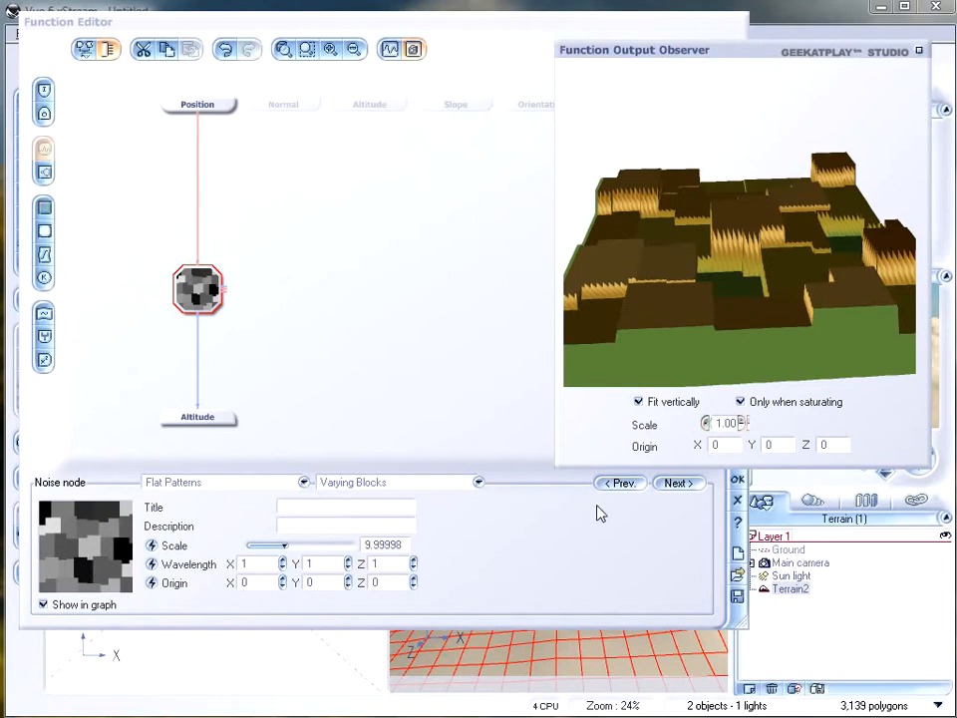
mouse_move(733, 334)
left_mouse_down()
mouse_move(718, 273)
mouse_move(665, 291)
mouse_move(633, 288)
mouse_move(720, 282)
mouse_move(724, 329)
mouse_move(716, 260)
mouse_move(733, 267)
mouse_move(731, 319)
left_mouse_up()
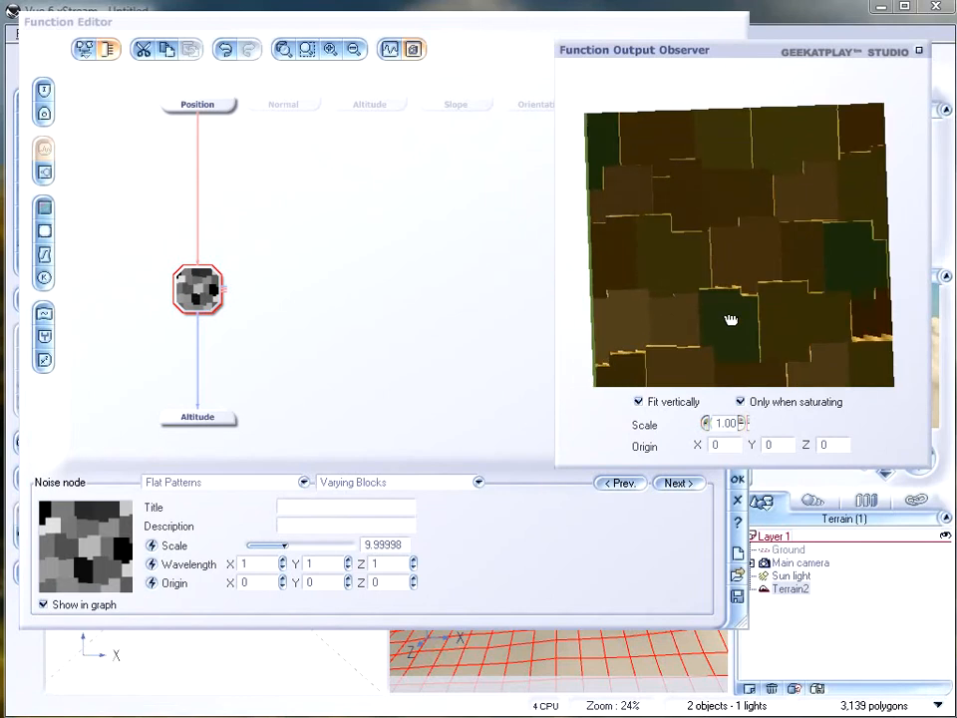
left_click_drag(762, 210, 696, 214)
Step: Set the Varying Blocks noise scale to about 12.17 while checking the preview
left_click_drag(285, 546, 304, 545)
left_click_drag(692, 257, 678, 344)
left_click_drag(334, 545, 319, 536)
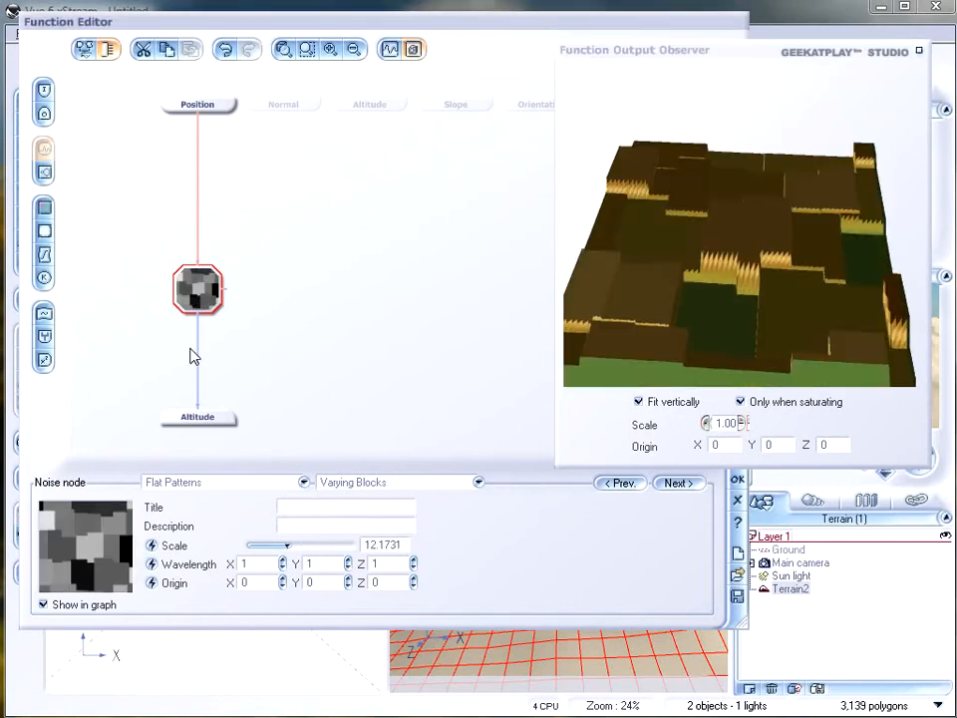
Step: Insert a filter node on the connection between the Varying Blocks node and the Altitude output
left_click(196, 360)
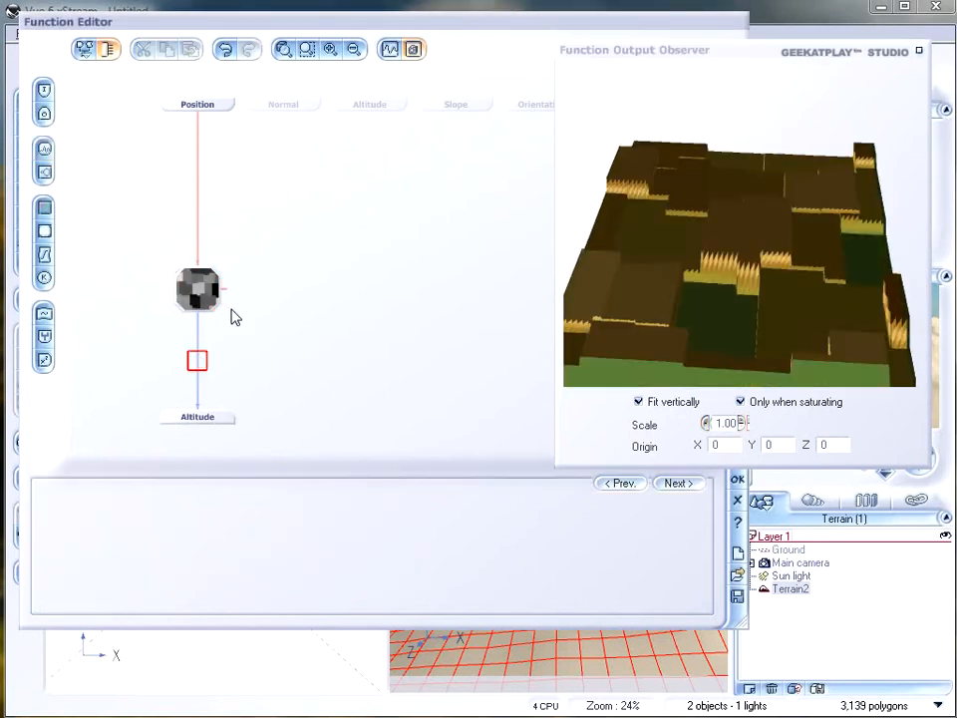
left_click(199, 336)
left_click_drag(704, 317, 668, 183)
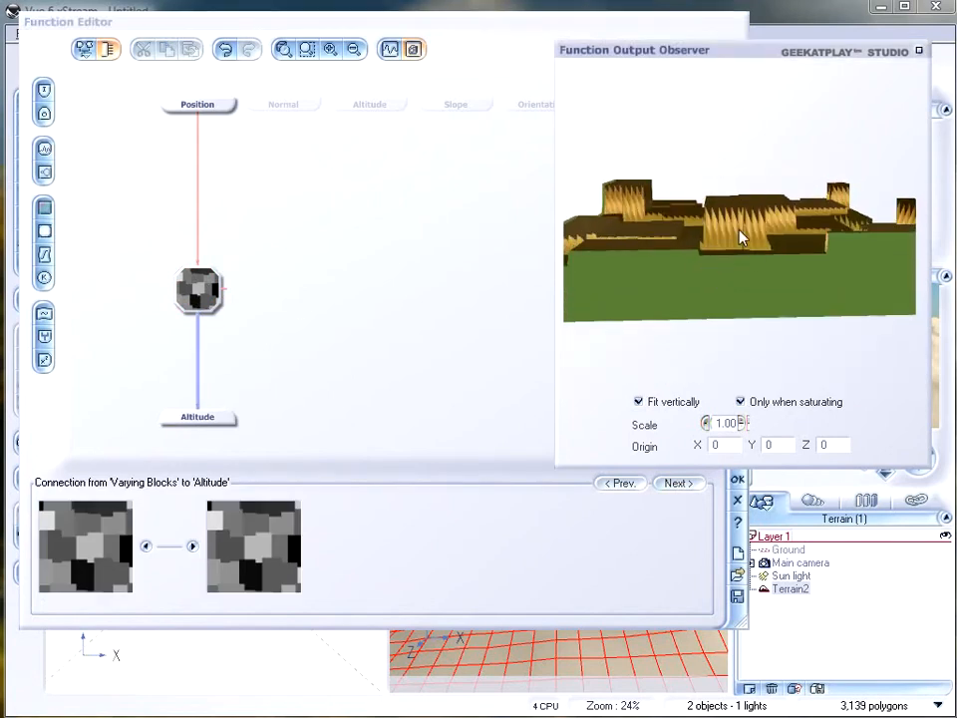
left_click_drag(727, 220, 722, 249)
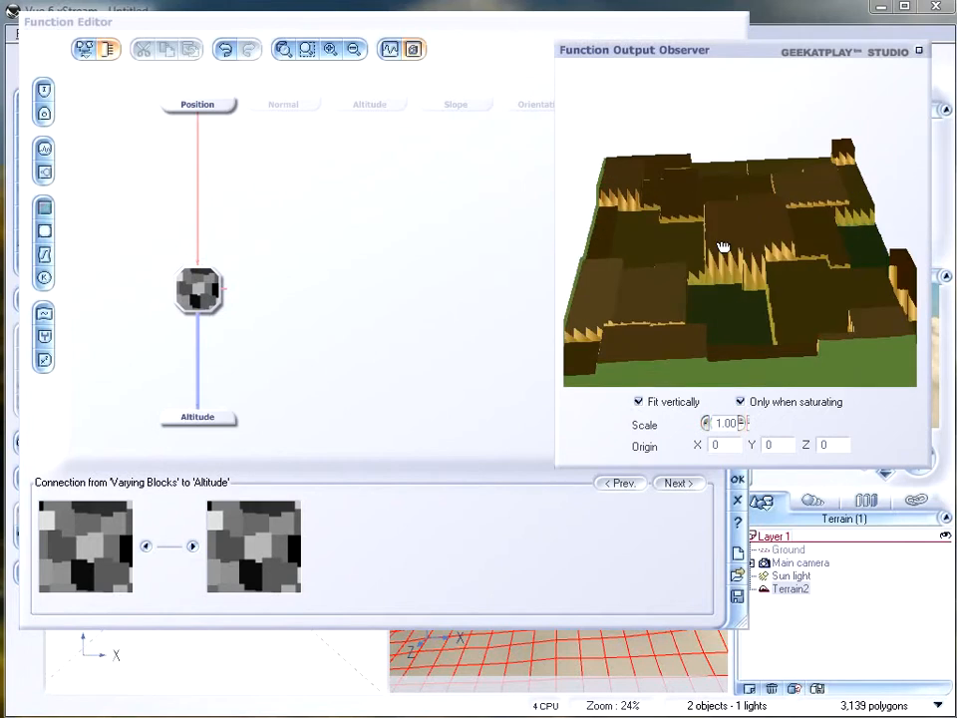
left_click(44, 254)
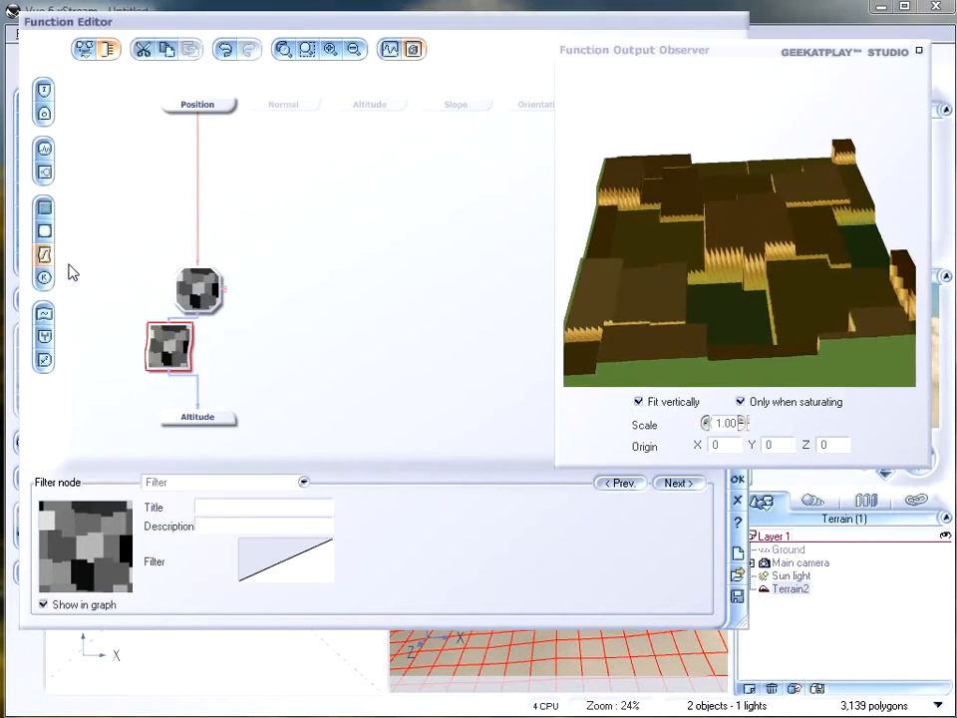
Step: Edit the filter's profile into a near-vertical step from -1 to 1 slightly past the middle, and inspect the raised blocks
right_click(280, 554)
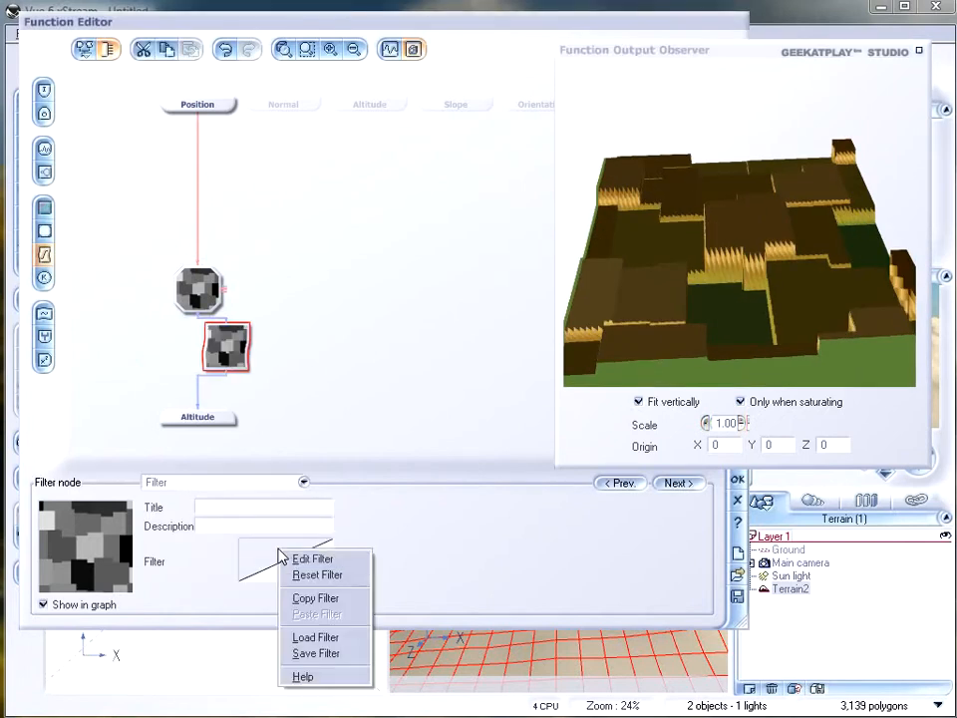
left_click(325, 559)
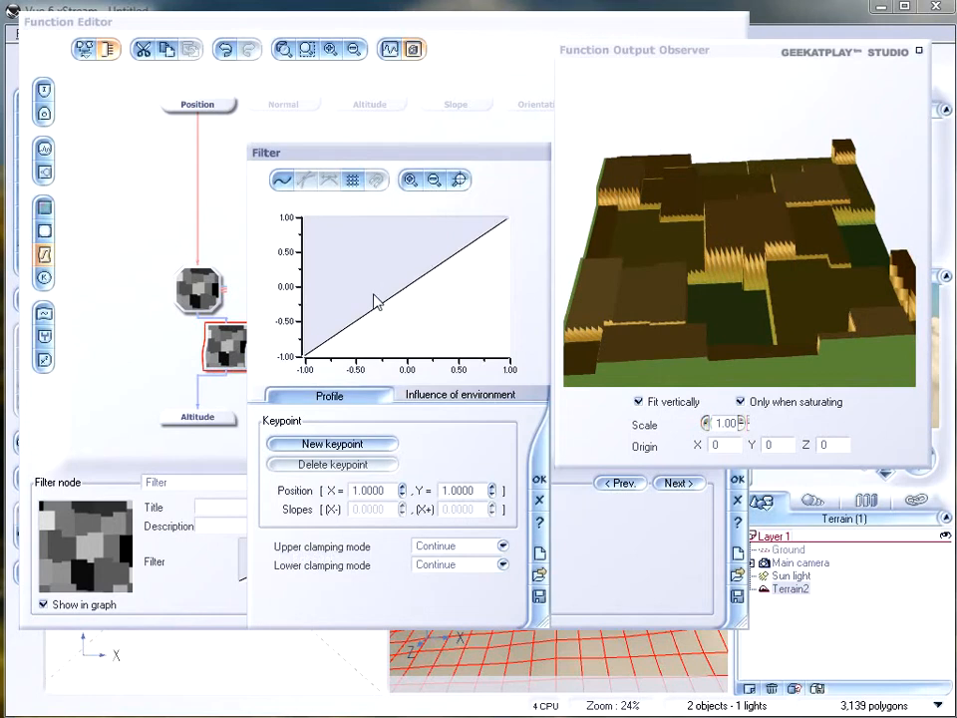
left_click_drag(363, 322, 399, 218)
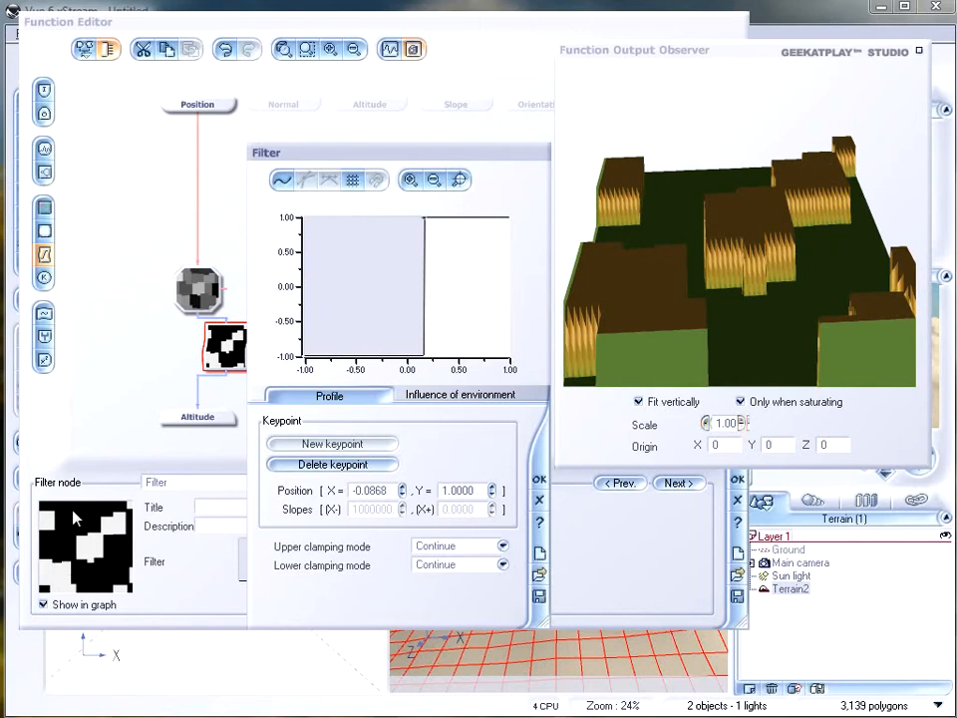
left_click_drag(788, 324, 778, 287)
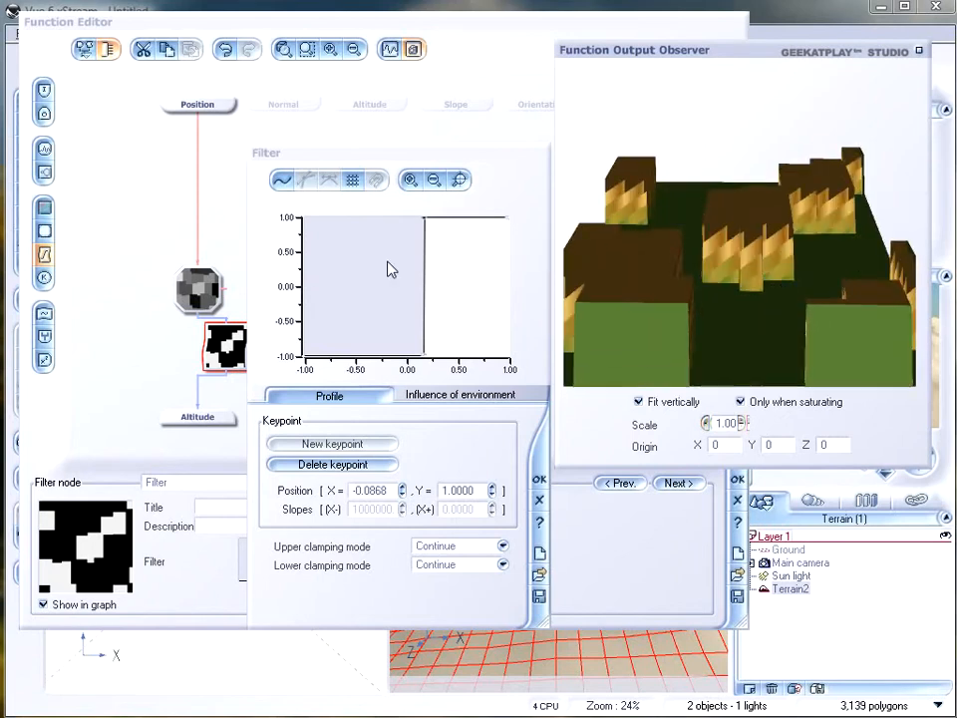
Step: Reshape the low part of the filter profile with keypoints near (-0.76, -0.11) and (-0.42, -0.77), and inspect the block heights
left_click_drag(426, 357, 328, 293)
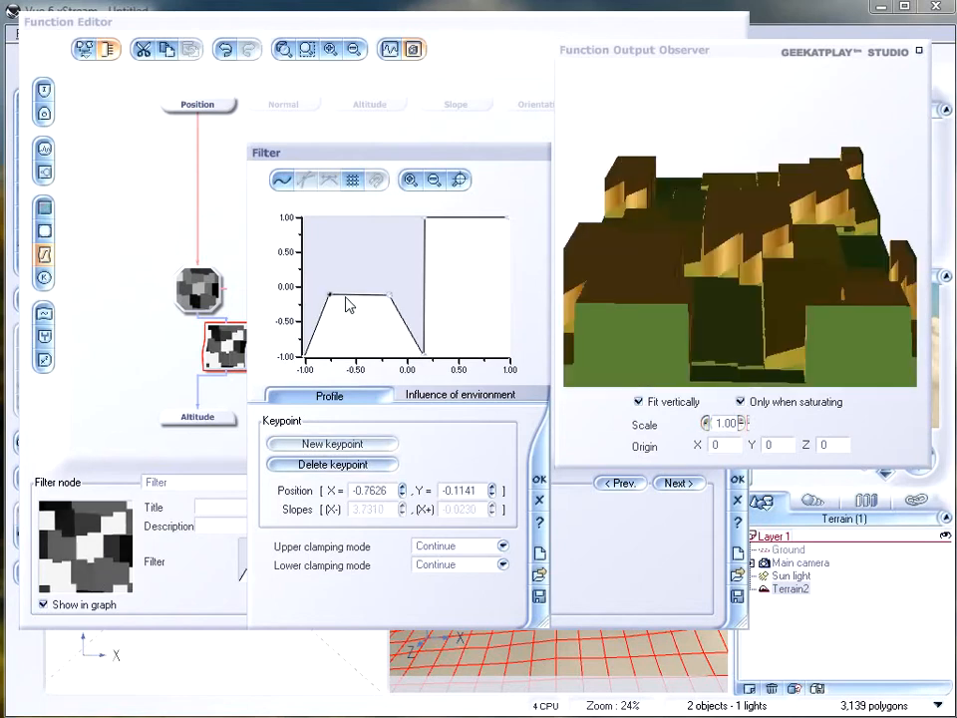
left_click_drag(389, 293, 365, 340)
left_click_drag(710, 281, 741, 243)
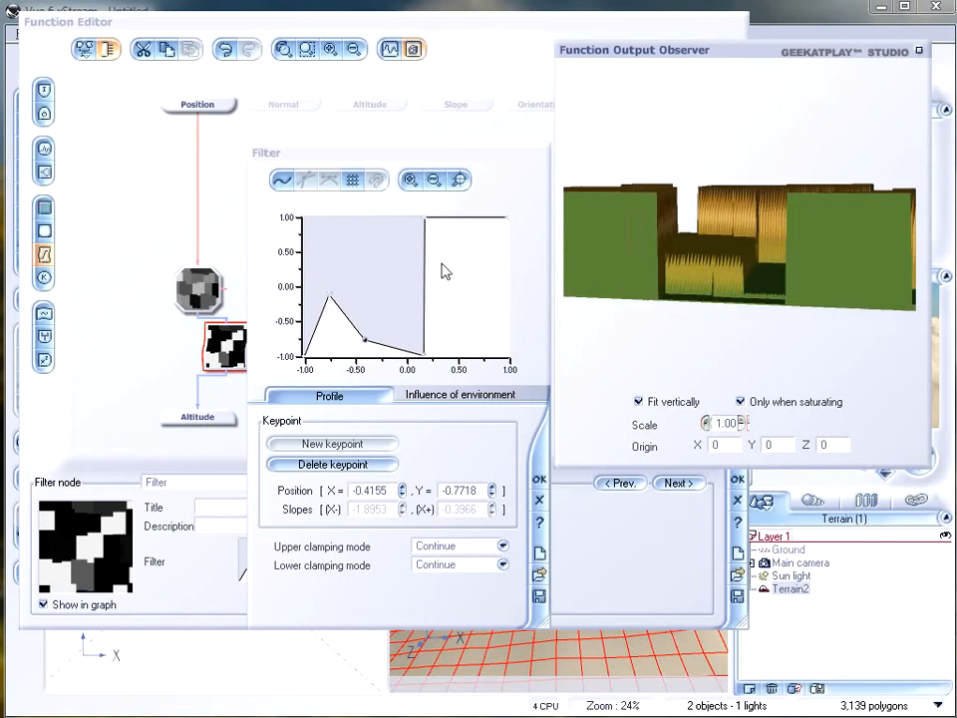
Step: Discard the filter profile edits and delete the filter node
left_click(539, 499)
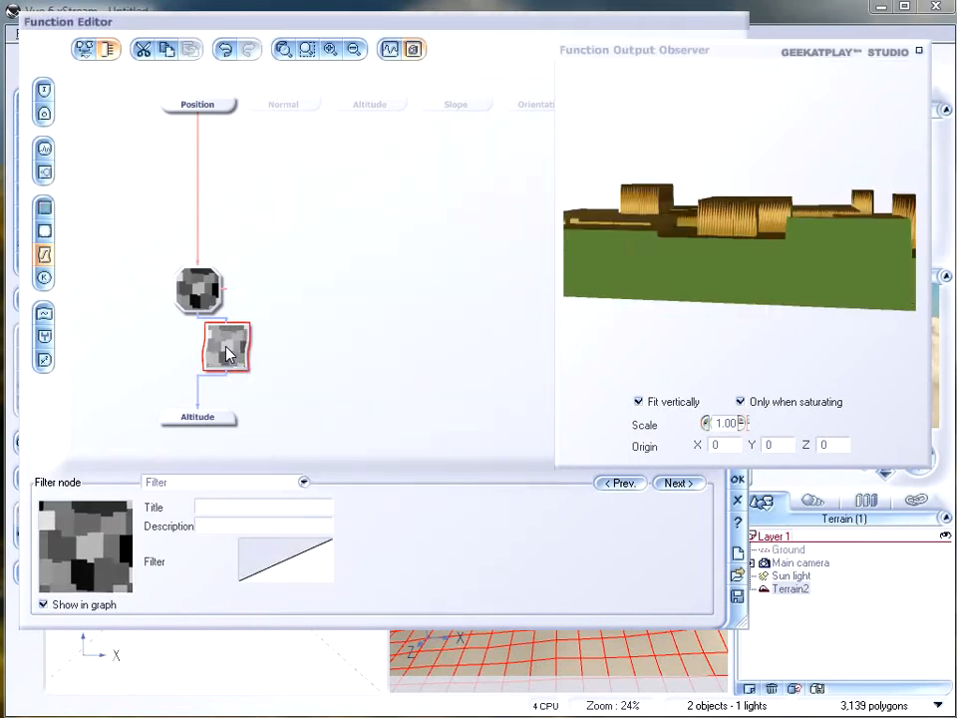
key("Delete")
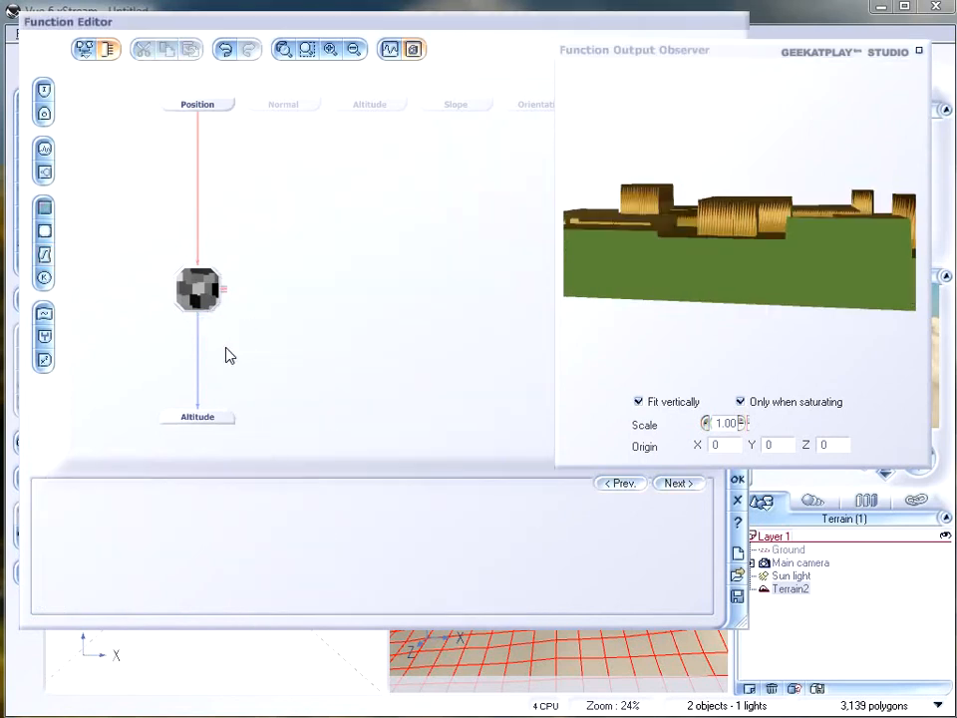
Step: Expose the Varying Blocks node's scale as a linked constant node and place it up and away from the noise node
left_click(198, 287)
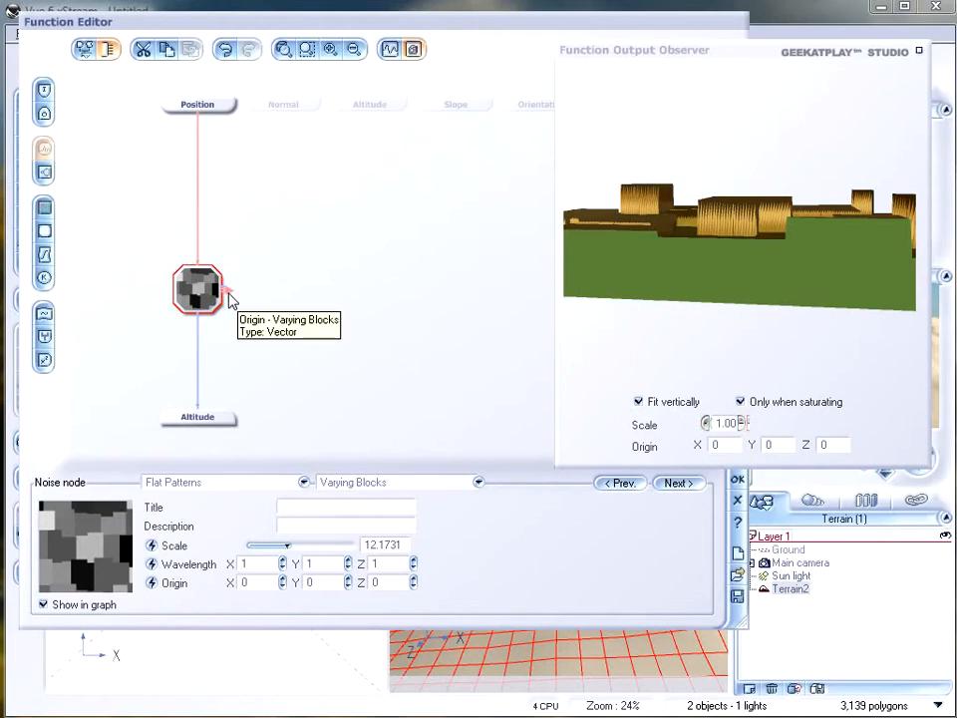
left_click(152, 546)
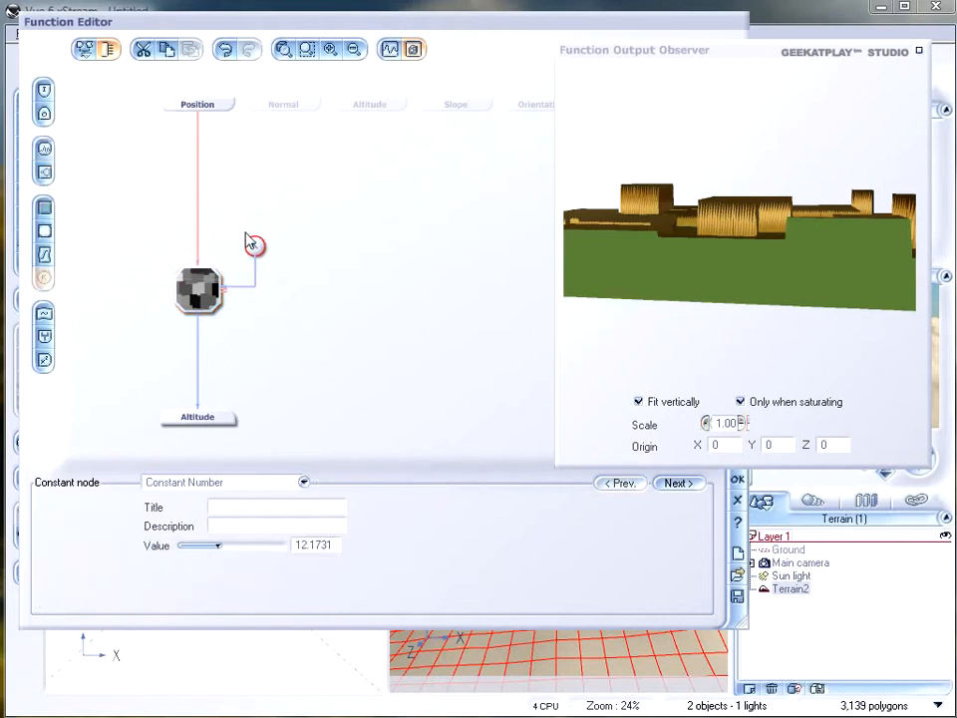
left_click_drag(264, 250, 332, 195)
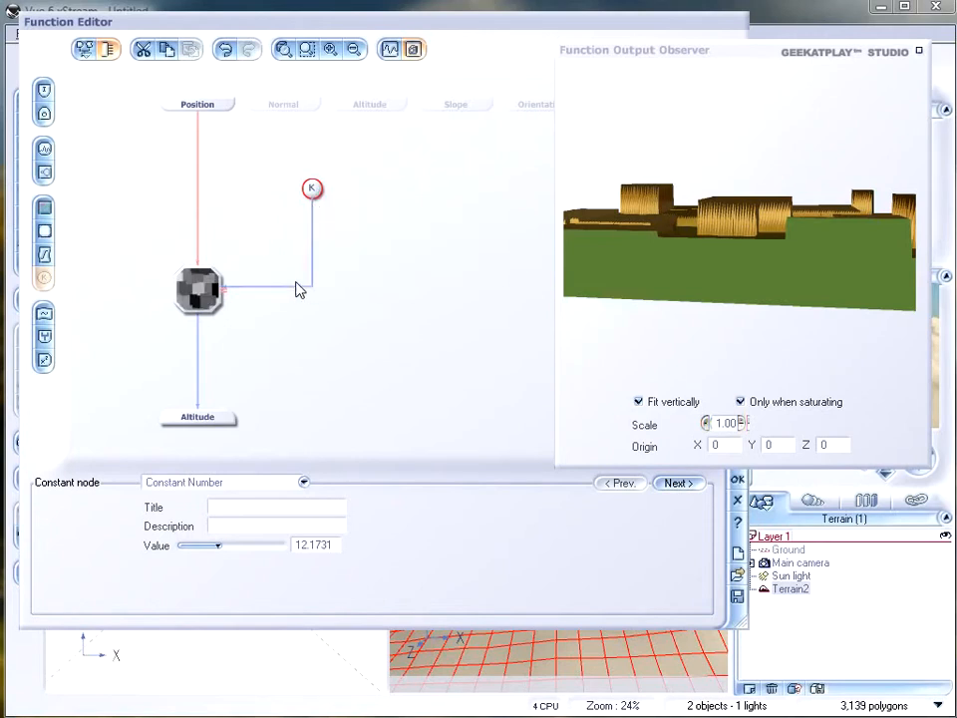
Step: Replace the constant driving the scale with a Varying Blocks noise node and inspect the terrain from above
left_click(45, 148)
left_click_drag(319, 215, 319, 244)
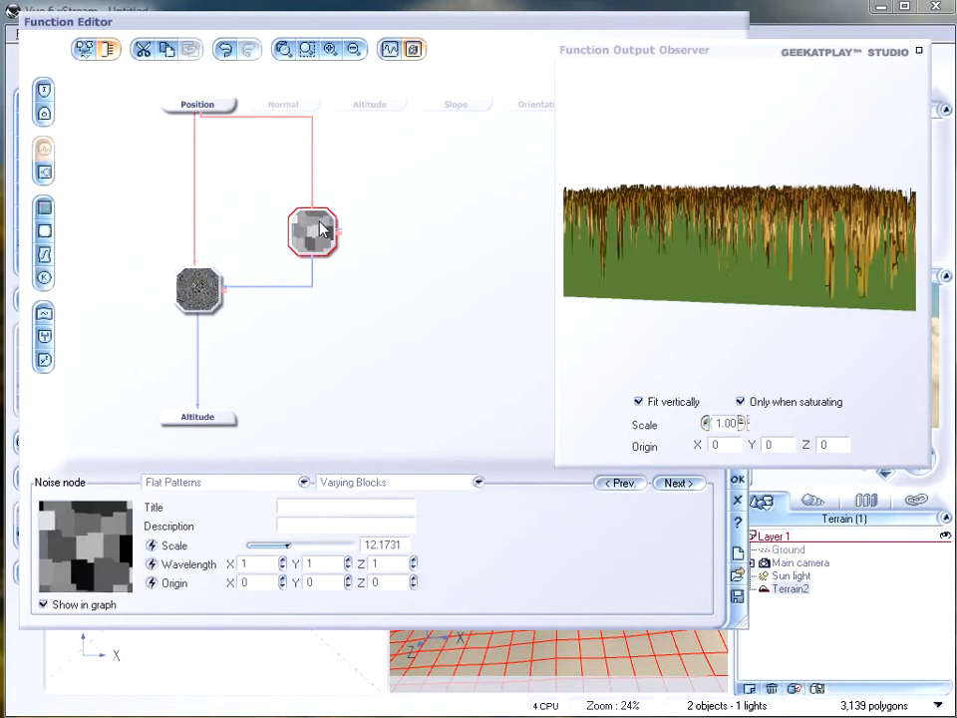
left_click_drag(730, 218, 710, 272)
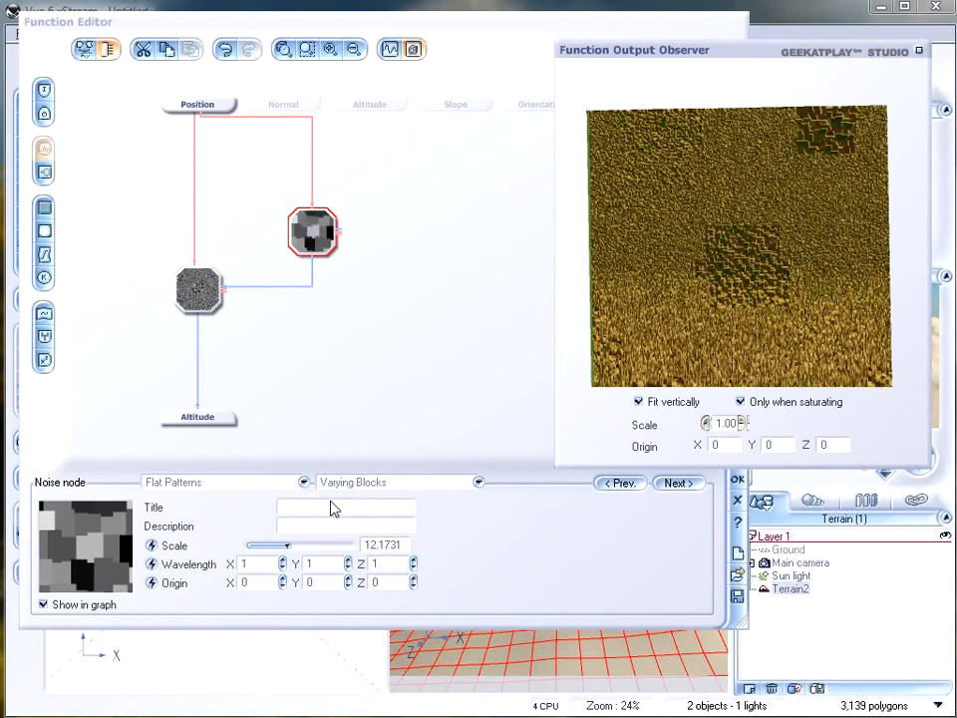
Step: Try scales of about 3.49 and 11.4 on the Varying Blocks node driving the scale, and inspect the terrain
left_click_drag(316, 546, 302, 539)
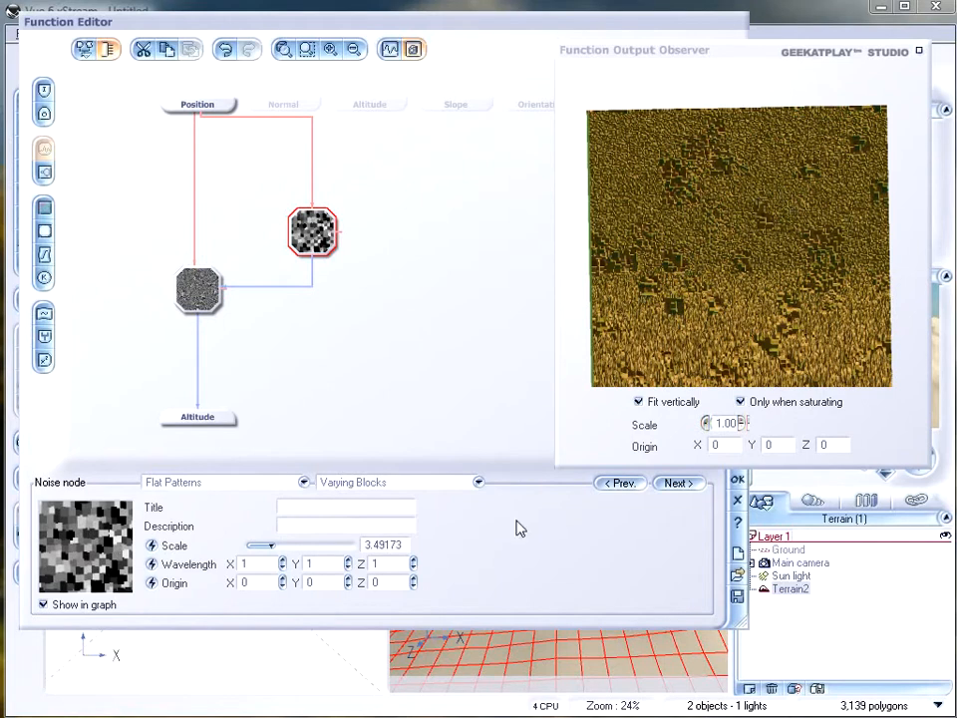
left_click_drag(269, 545, 305, 545)
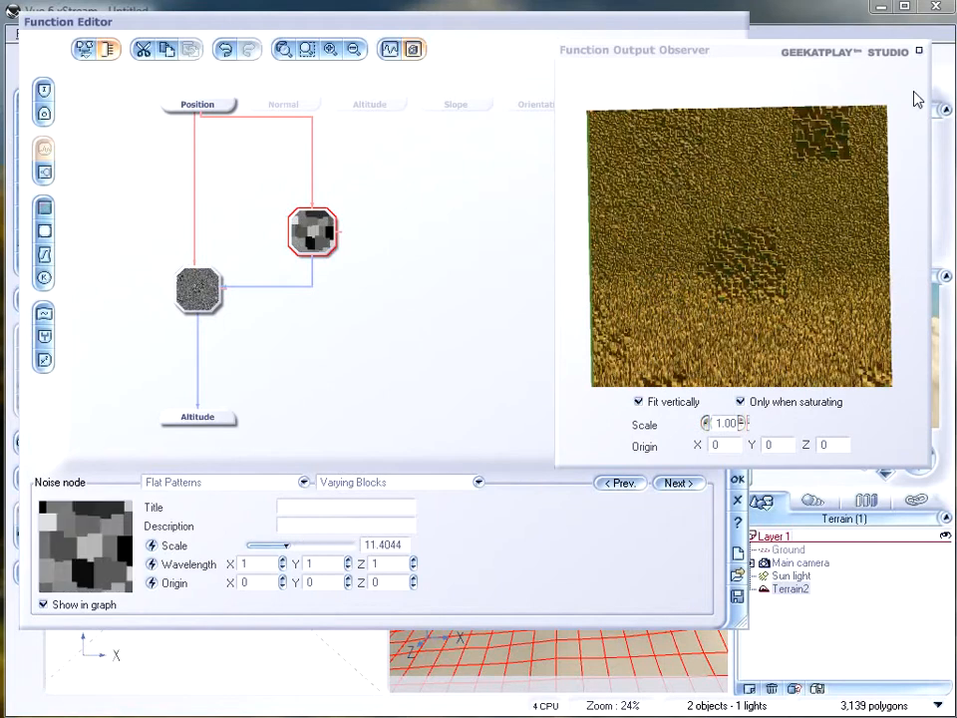
mouse_move(840, 206)
left_mouse_down()
mouse_move(823, 175)
mouse_move(805, 206)
mouse_move(858, 207)
left_mouse_up()
Step: Switch the noise node driving the scale to the Chipped cellular pattern, set its scale to about 19.08, and inspect the terrain
left_click(276, 485)
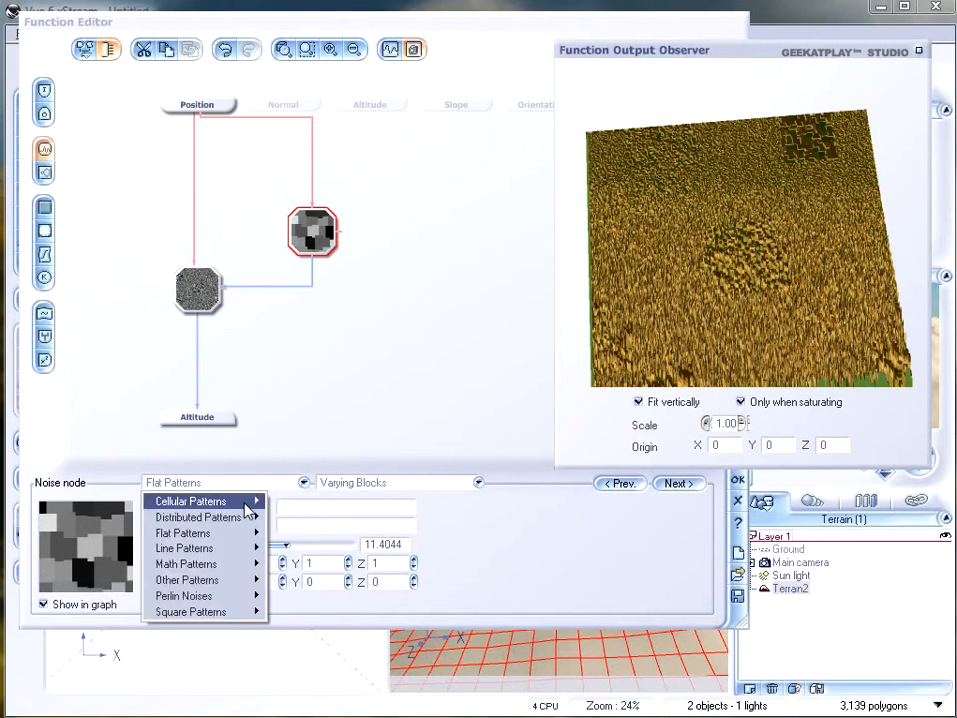
mouse_move(253, 502)
left_click(317, 504)
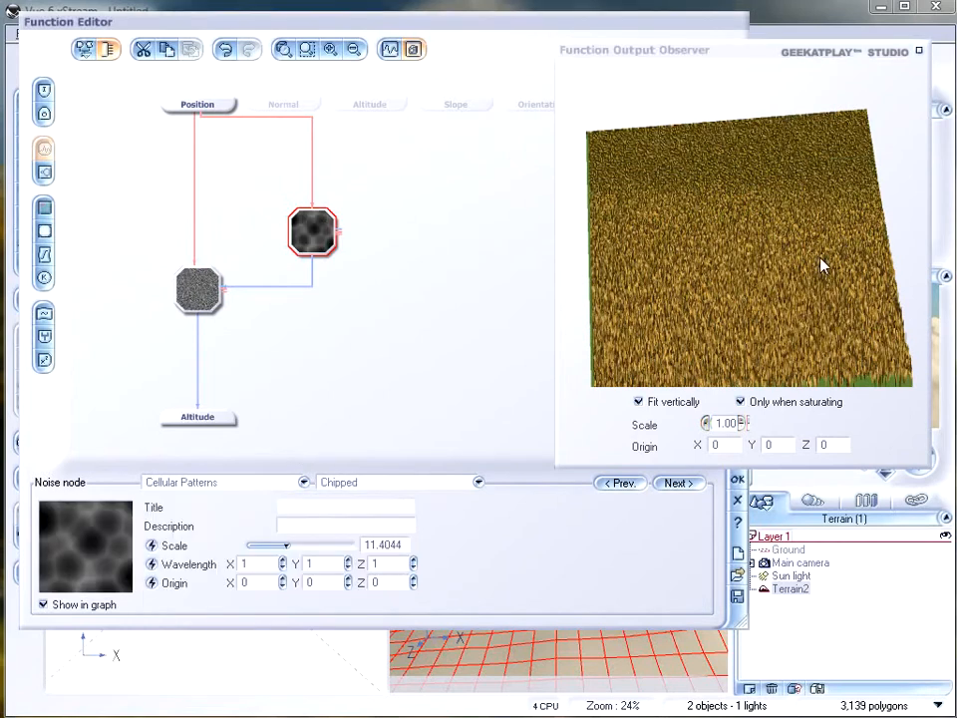
left_click_drag(299, 540, 308, 540)
left_click(200, 286)
left_click_drag(693, 284, 668, 266)
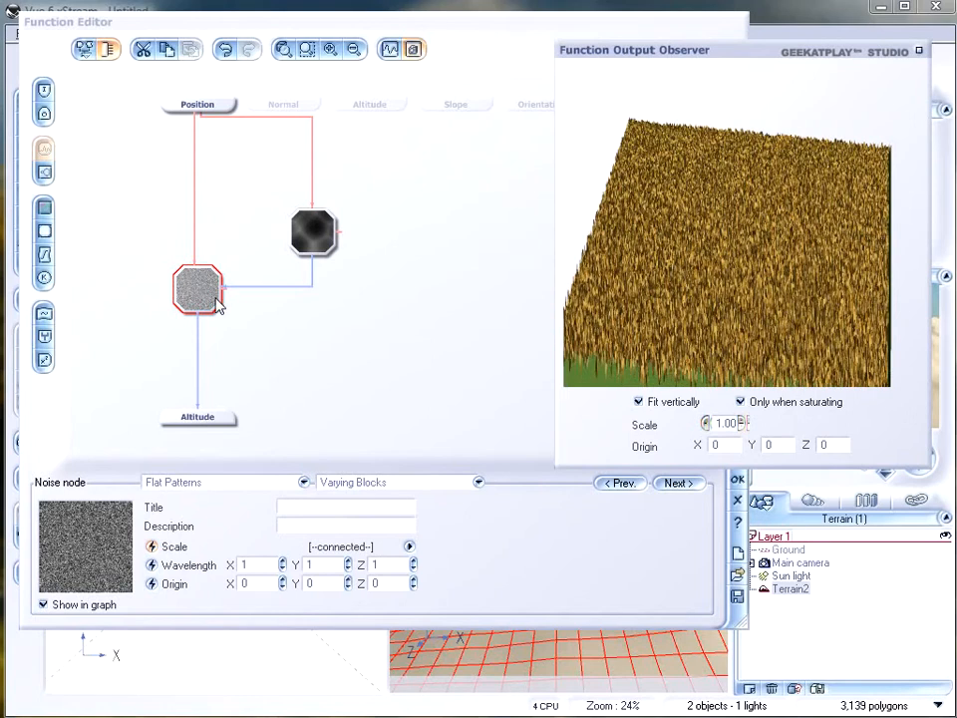
Step: Delete the Chipped noise node driving the scale and inspect the remaining Varying Blocks terrain from a low angle
left_click(315, 241)
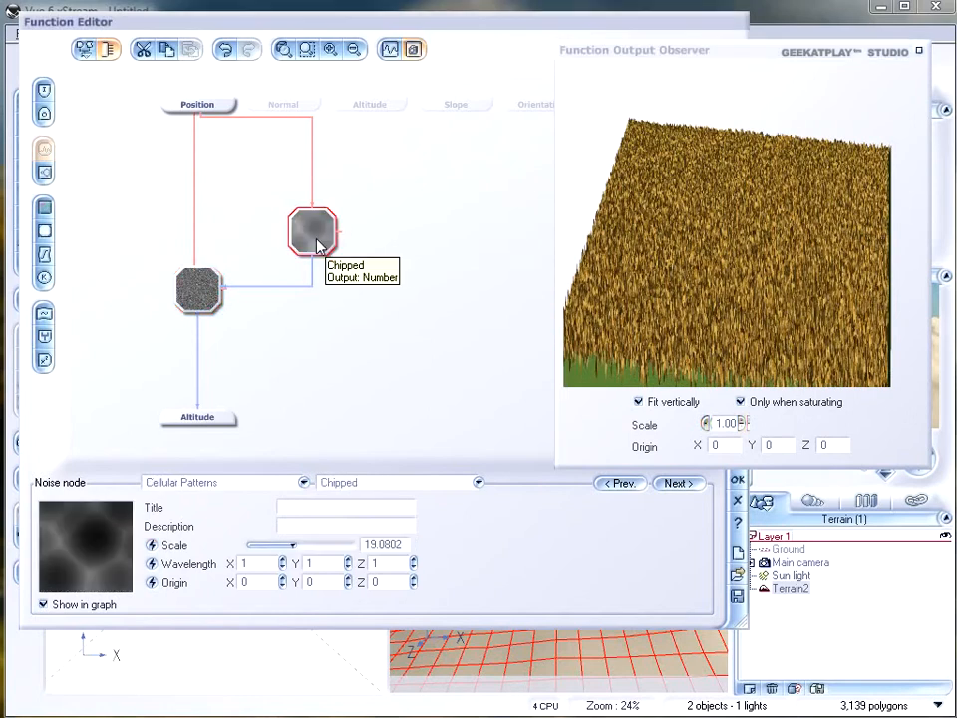
key("Delete")
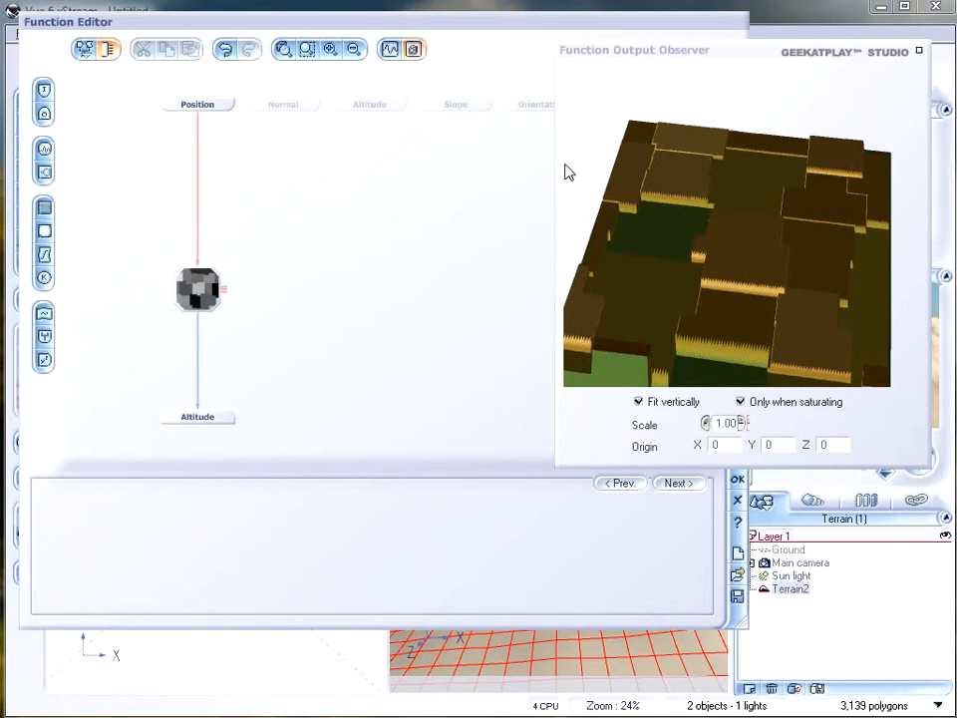
left_click(198, 289)
left_click_drag(776, 256, 836, 221)
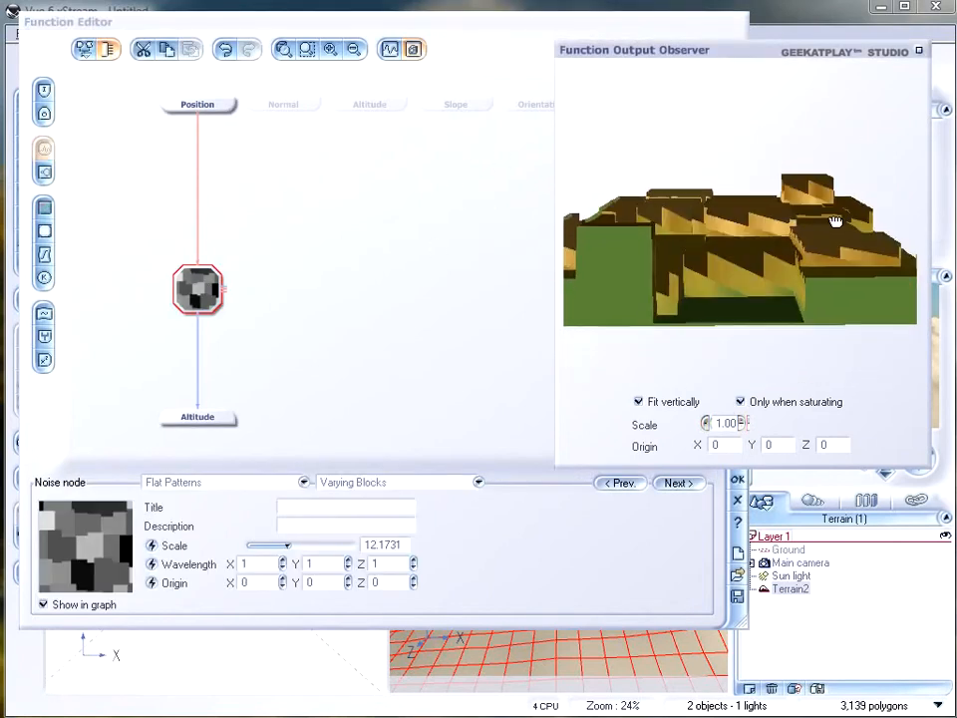
Step: Switch the noise node to the Clumps flat pattern, inspect the terrain from above and the side, and set the scale to about 4.70
left_click(406, 486)
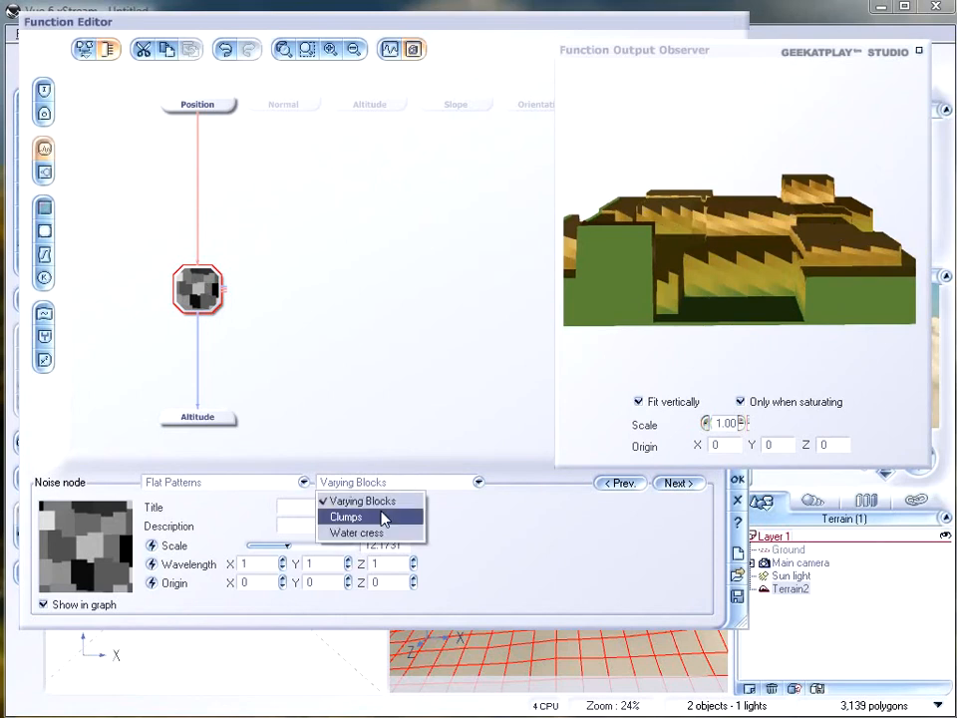
left_click(383, 517)
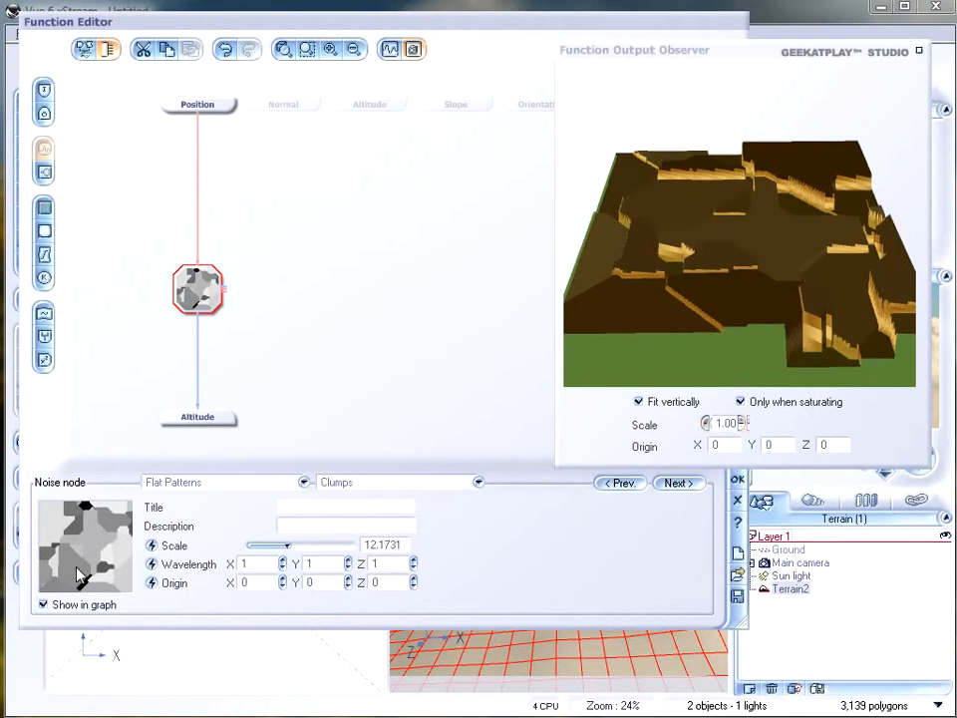
left_click_drag(587, 265, 664, 311)
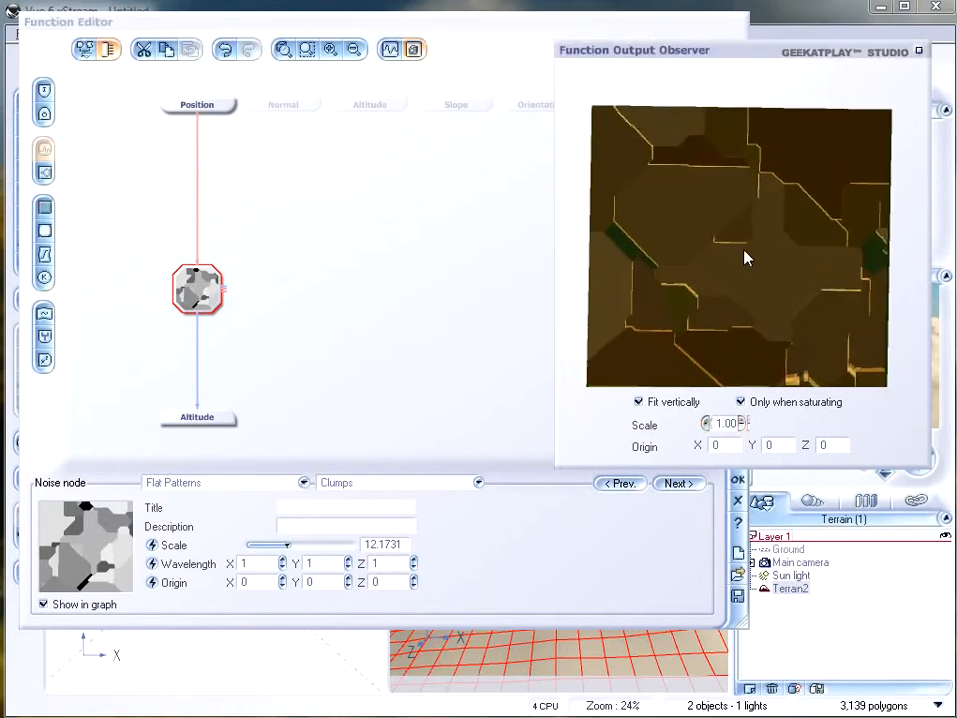
left_click_drag(745, 262, 695, 254)
left_click_drag(838, 118, 798, 165)
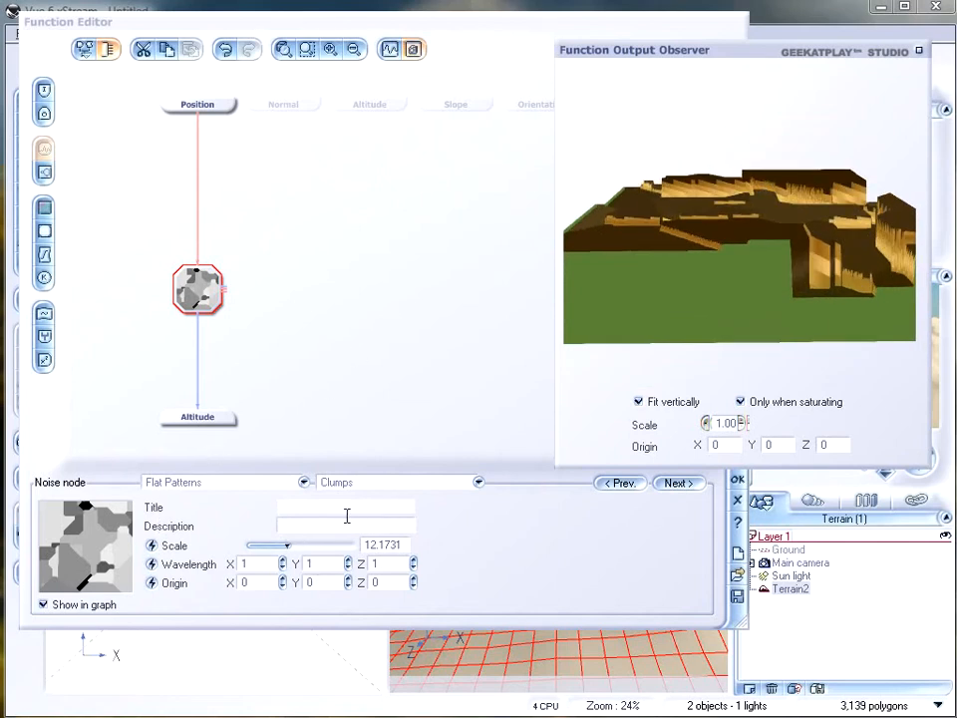
mouse_move(287, 545)
left_mouse_down()
mouse_move(305, 546)
mouse_move(277, 546)
left_mouse_up()
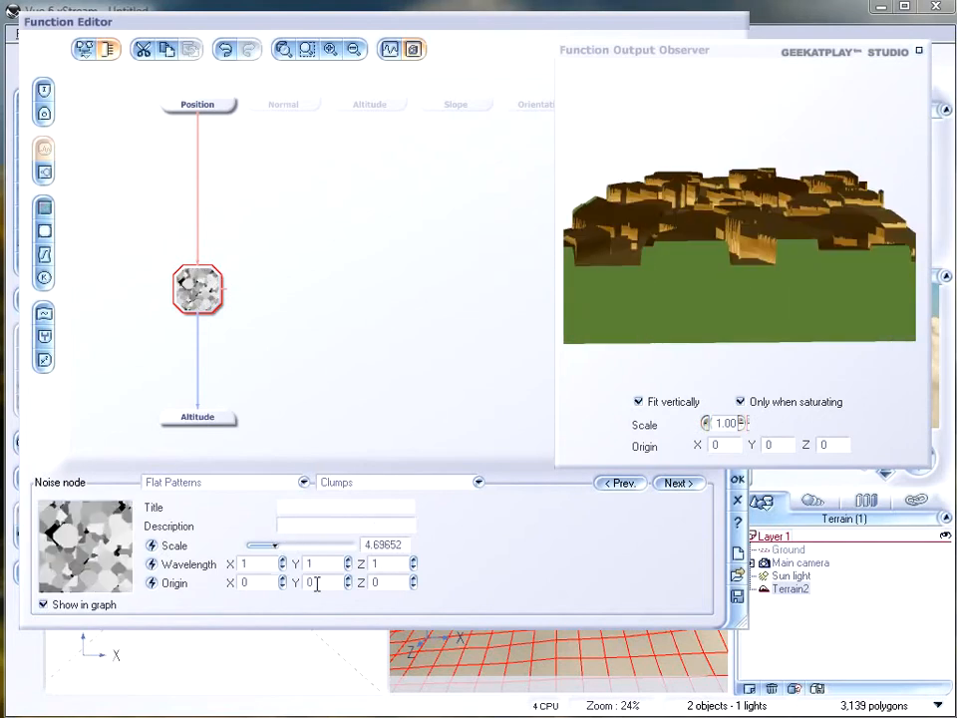
Step: Try a Y wavelength of 2 on the Clumps node, inspect the stretched shapes, and restore the value to 1
left_click(310, 565)
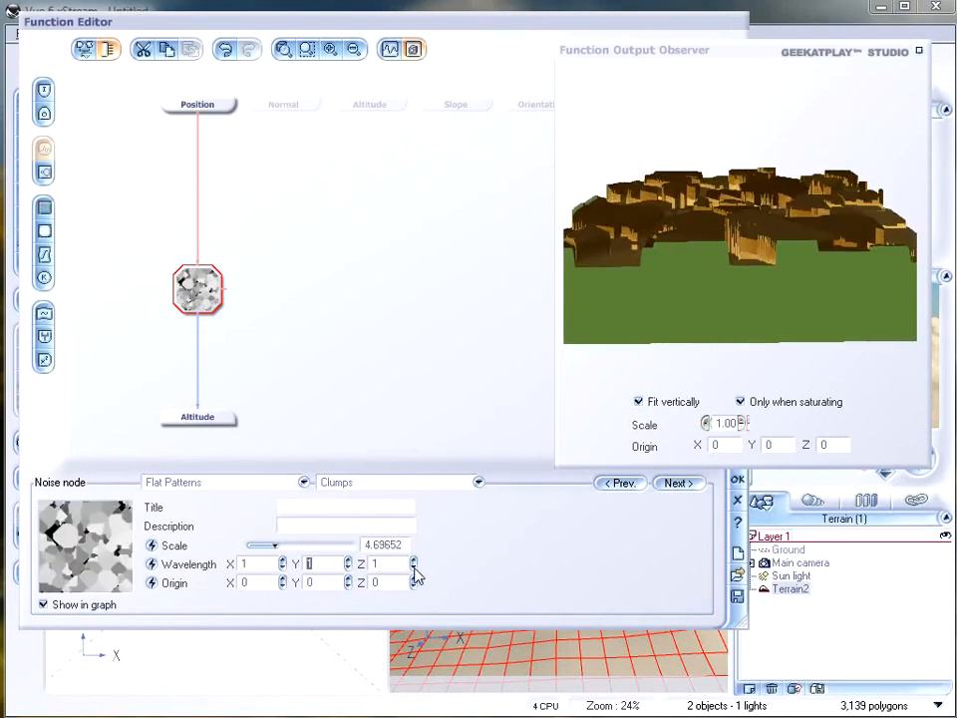
type("33")
left_click_drag(720, 271, 697, 304)
left_click(331, 556)
type("2")
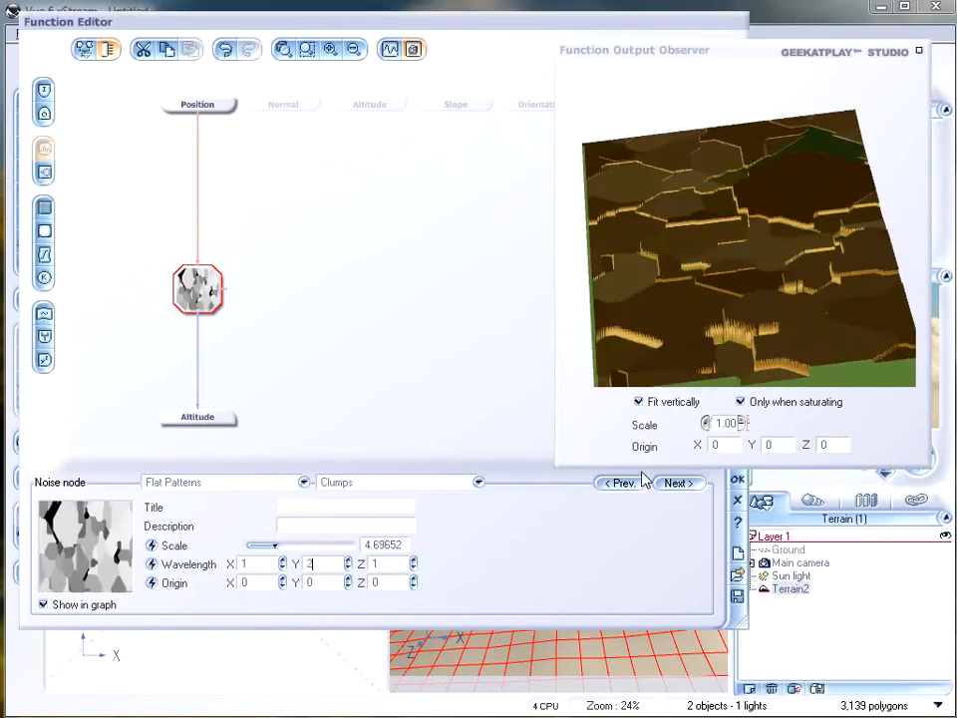
left_click_drag(786, 341, 786, 320)
left_click_drag(785, 227, 767, 339)
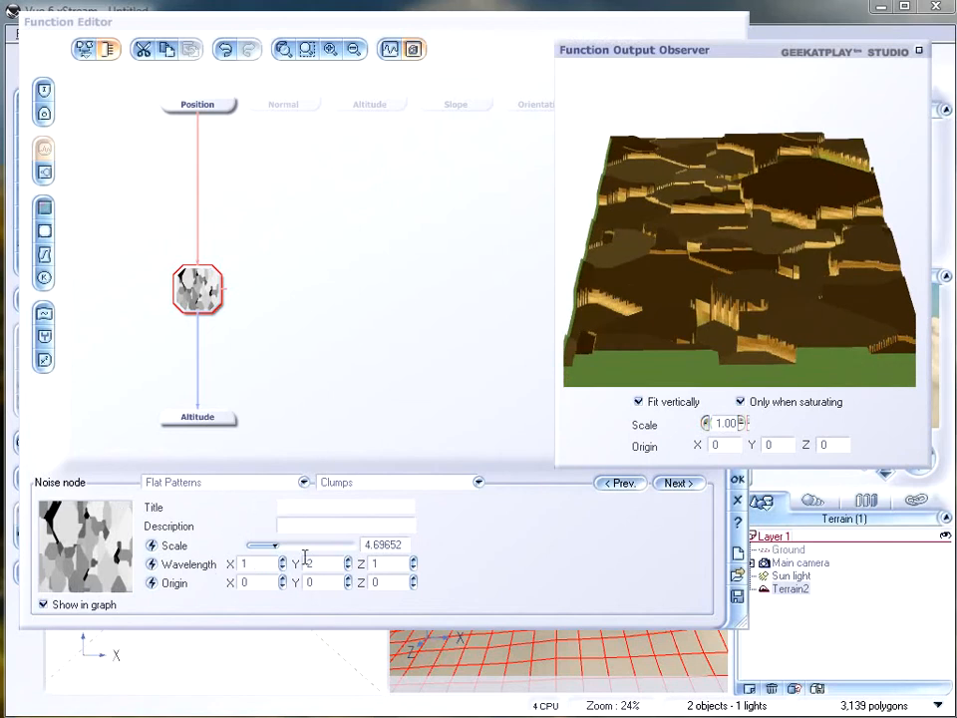
left_click_drag(314, 564, 286, 565)
type("1")
Step: Switch the noise node to the Water cress flat pattern and inspect the terrain from several angles
left_click(367, 488)
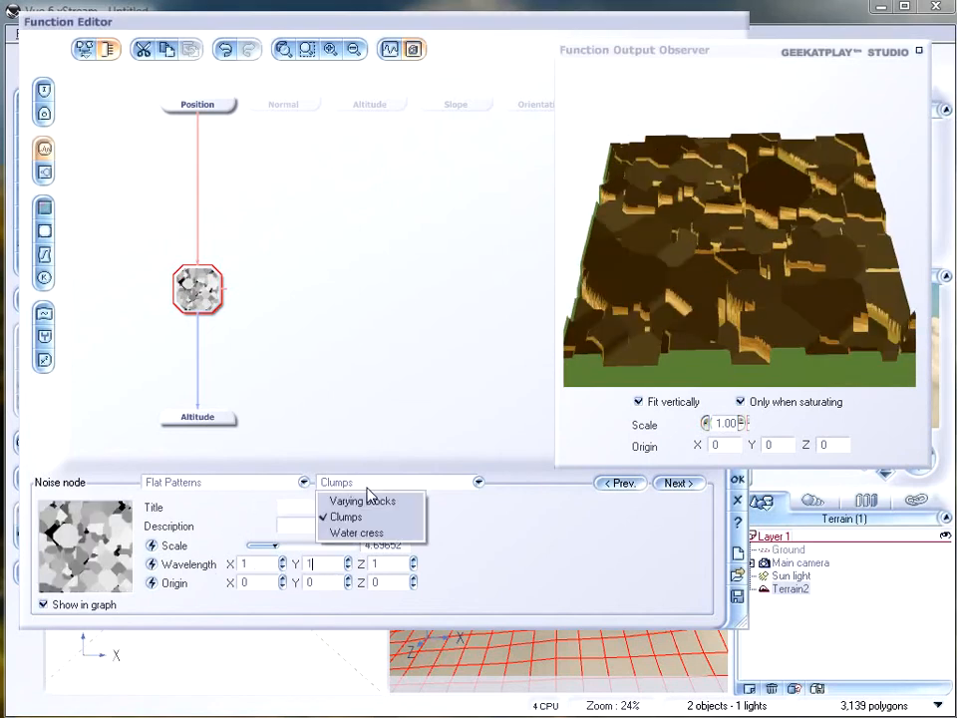
left_click(366, 532)
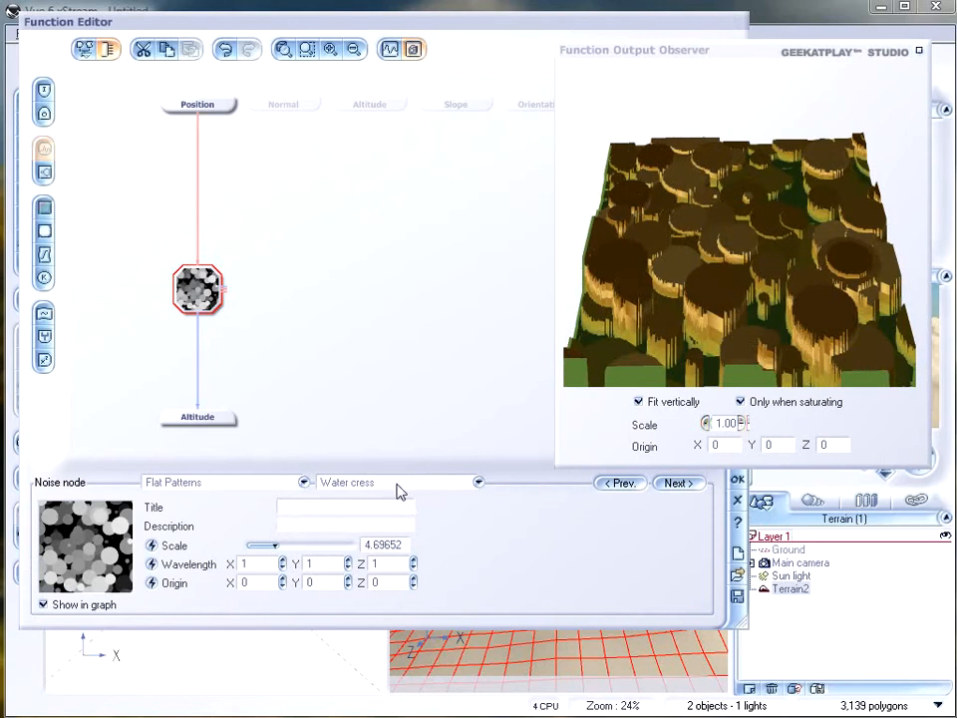
left_click_drag(739, 239, 739, 304)
mouse_move(745, 207)
left_mouse_down()
mouse_move(745, 244)
mouse_move(748, 193)
mouse_move(748, 248)
mouse_move(720, 252)
mouse_move(739, 265)
mouse_move(735, 214)
left_mouse_up()
left_click_drag(706, 256, 748, 265)
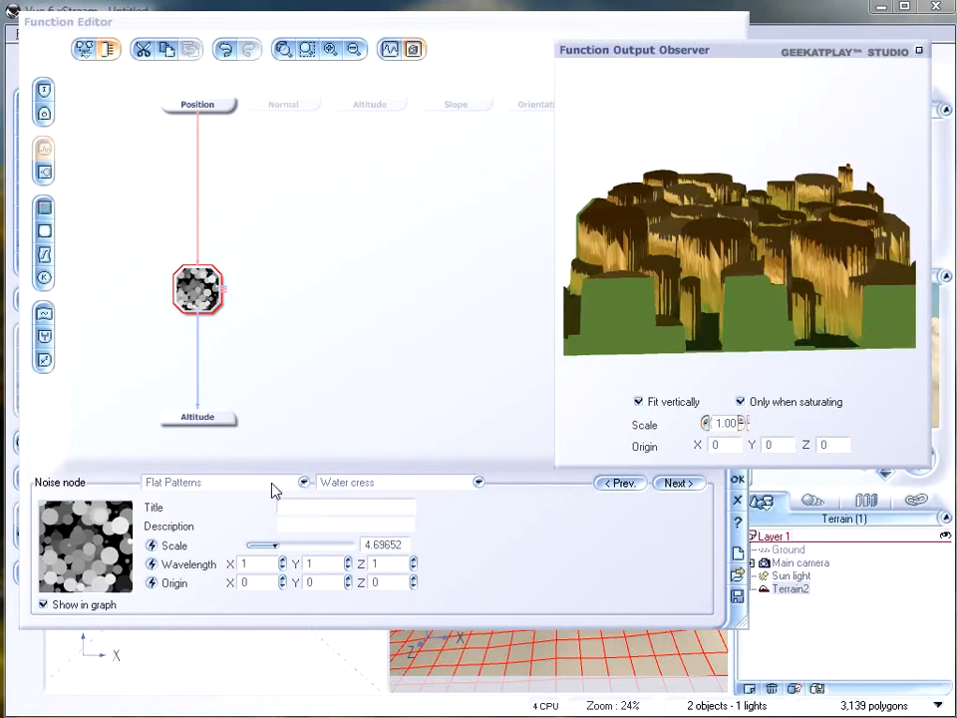
Step: Switch the noise node to the Lines line pattern, move the node up towards Position, and inspect the terrain grid
left_click(262, 480)
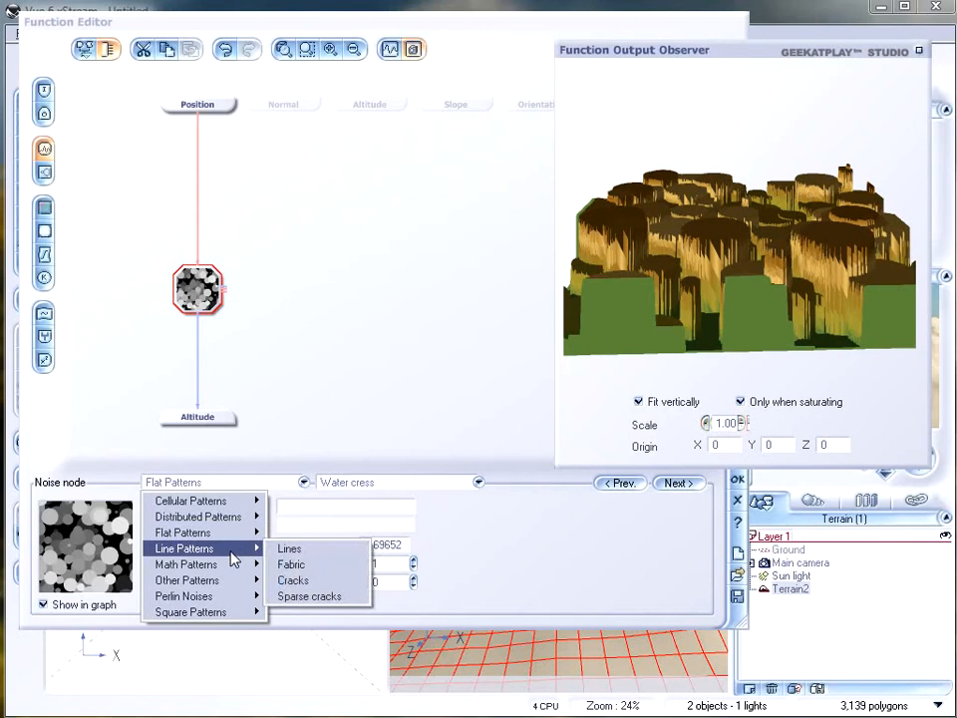
left_click(291, 550)
left_click_drag(759, 185, 691, 237)
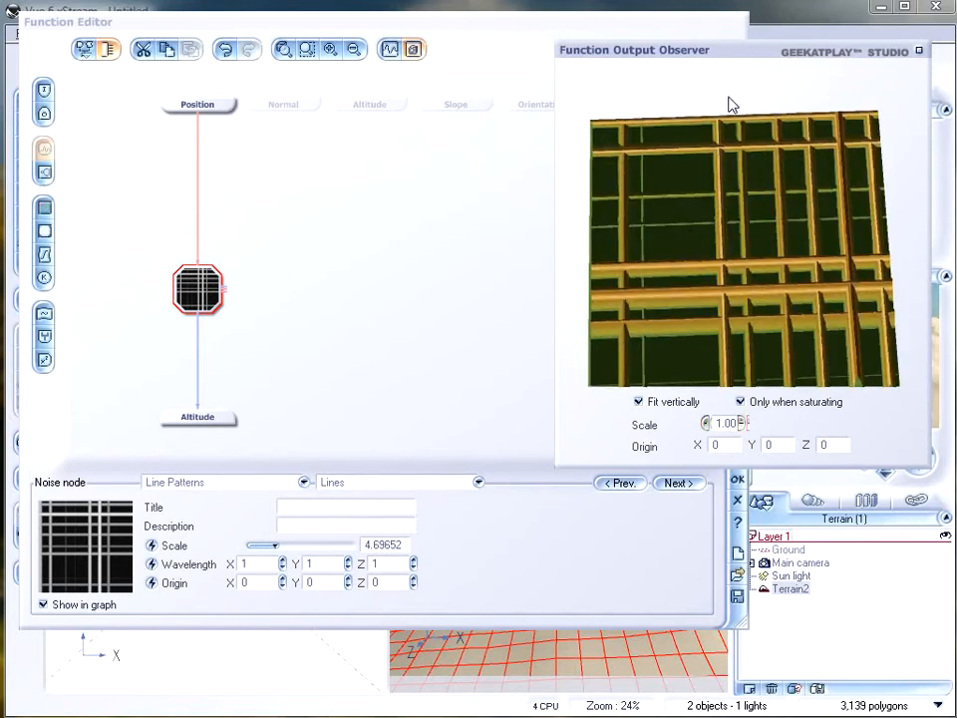
left_click_drag(728, 299, 629, 283)
left_click_drag(197, 284, 196, 222)
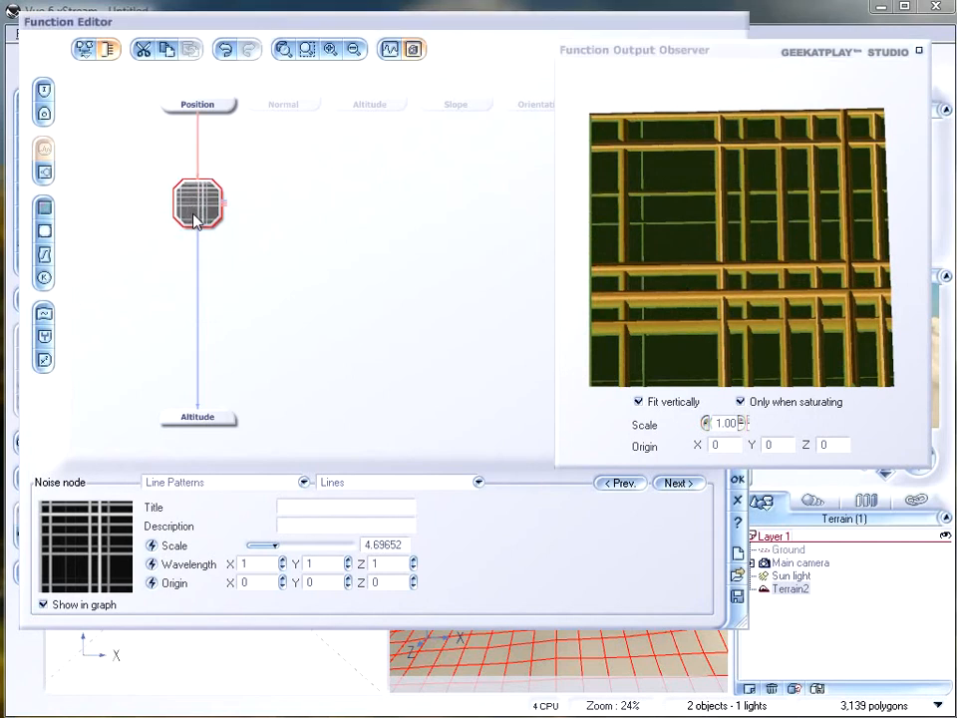
left_click_drag(592, 235, 763, 198)
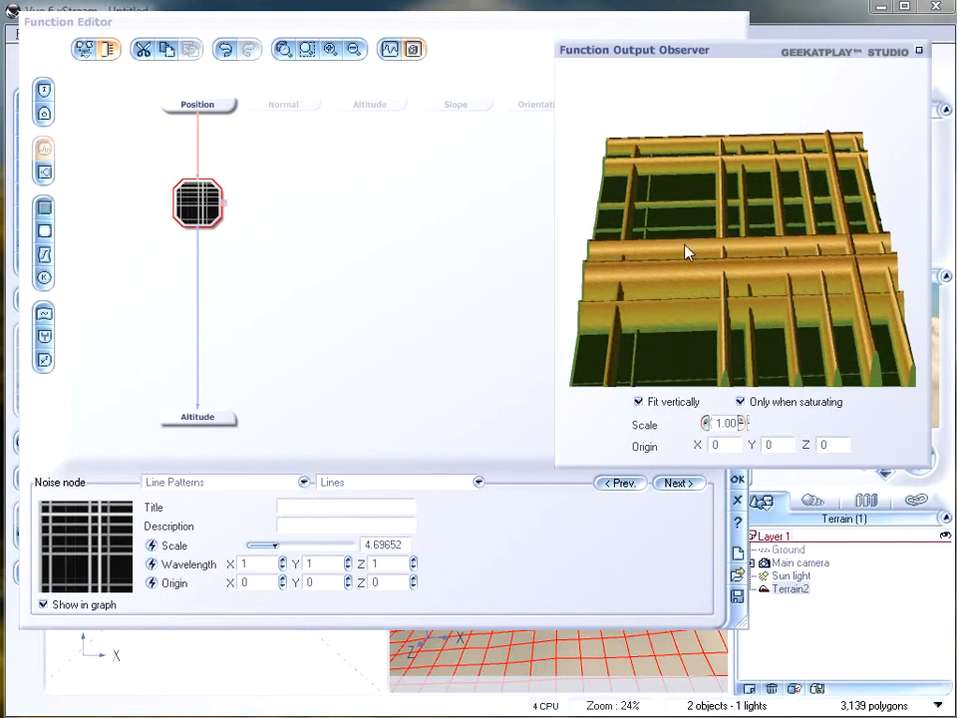
left_click_drag(707, 227, 590, 262)
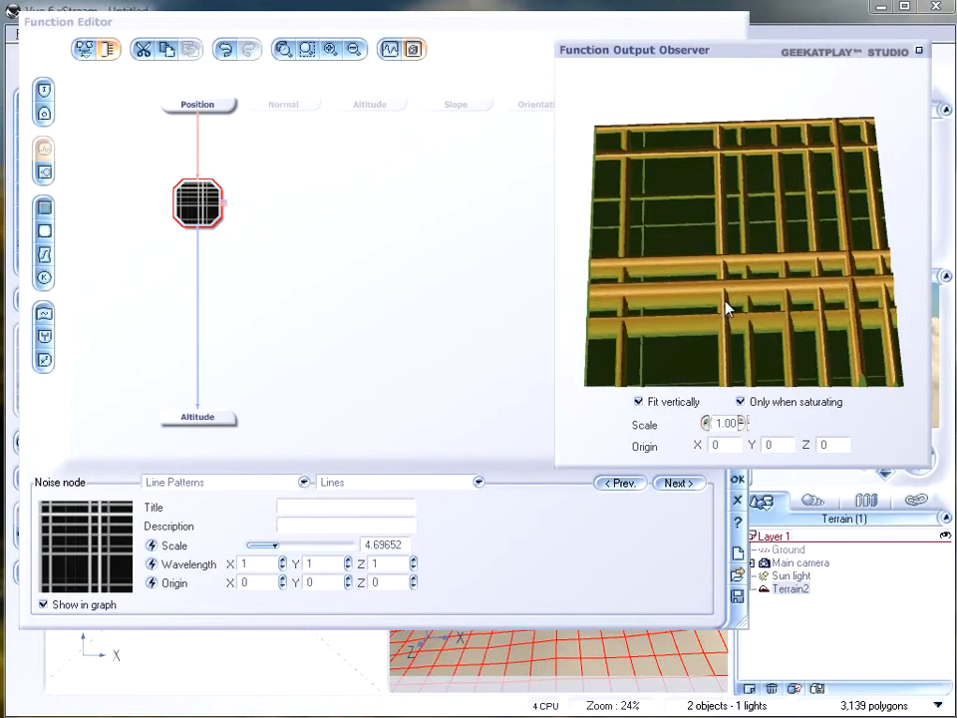
Step: Insert a filter node between the Lines noise and Altitude, try a steep step profile, and discard the profile edit
left_click(199, 342)
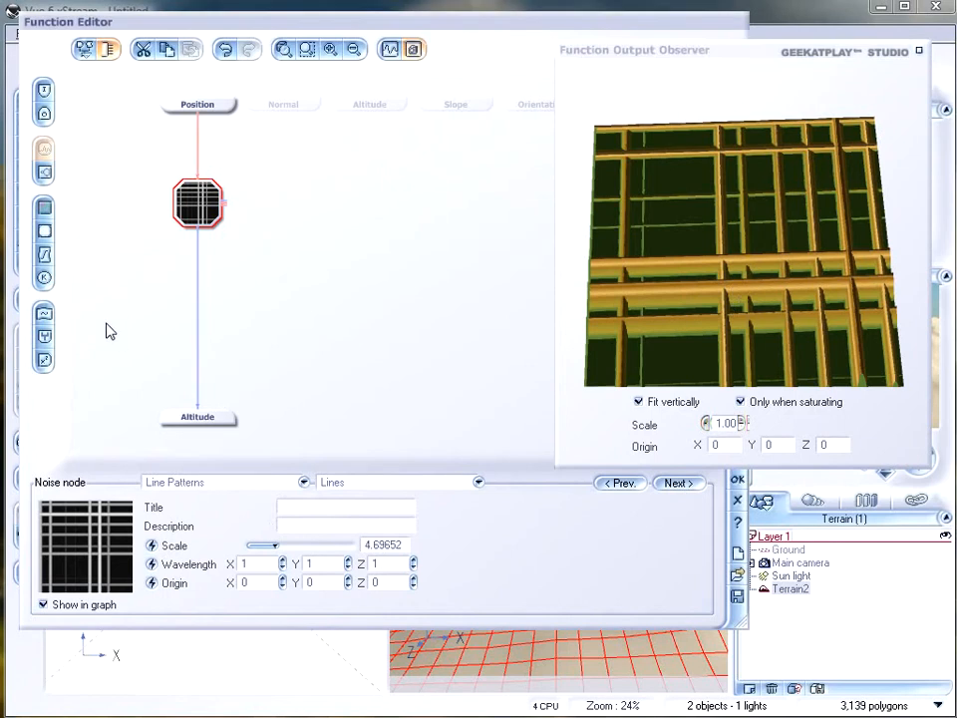
left_click(45, 255)
right_click(282, 563)
left_click(301, 564)
left_click(358, 315)
left_click_drag(358, 315, 370, 198)
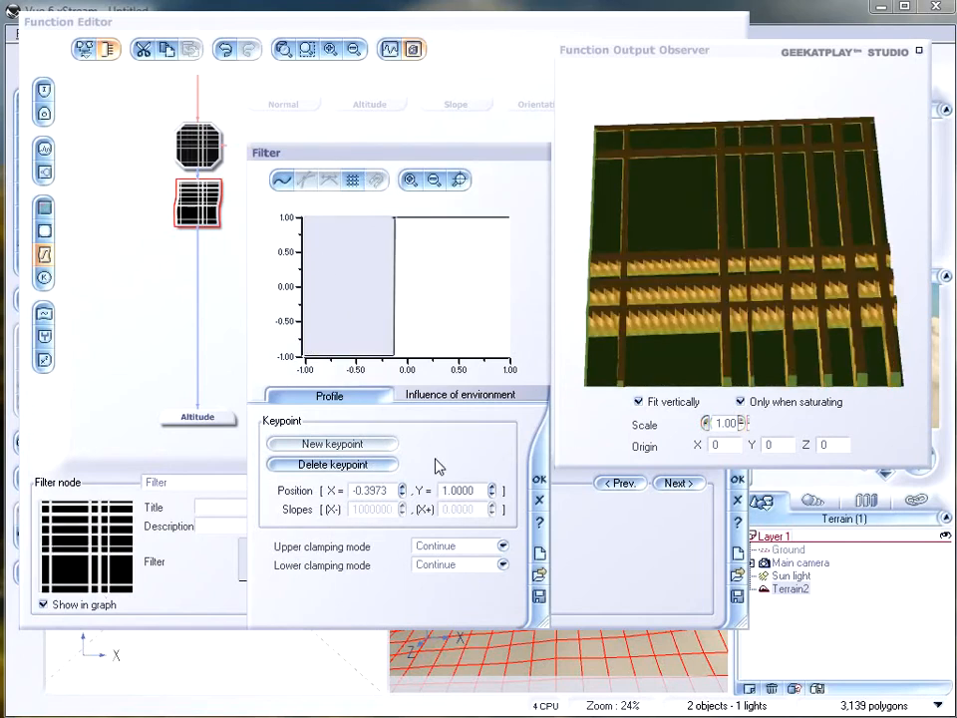
left_click(539, 501)
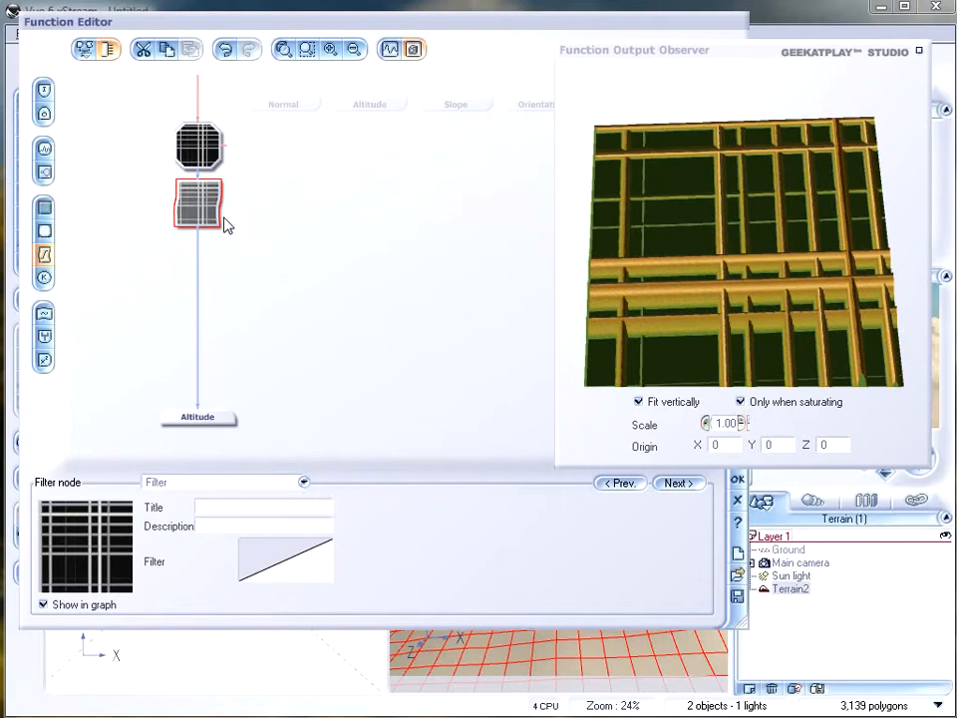
Step: Set the Lines node's X wavelength to 999999, try Y wavelengths of 999999 and 19, and return Y to 1
left_click(202, 146)
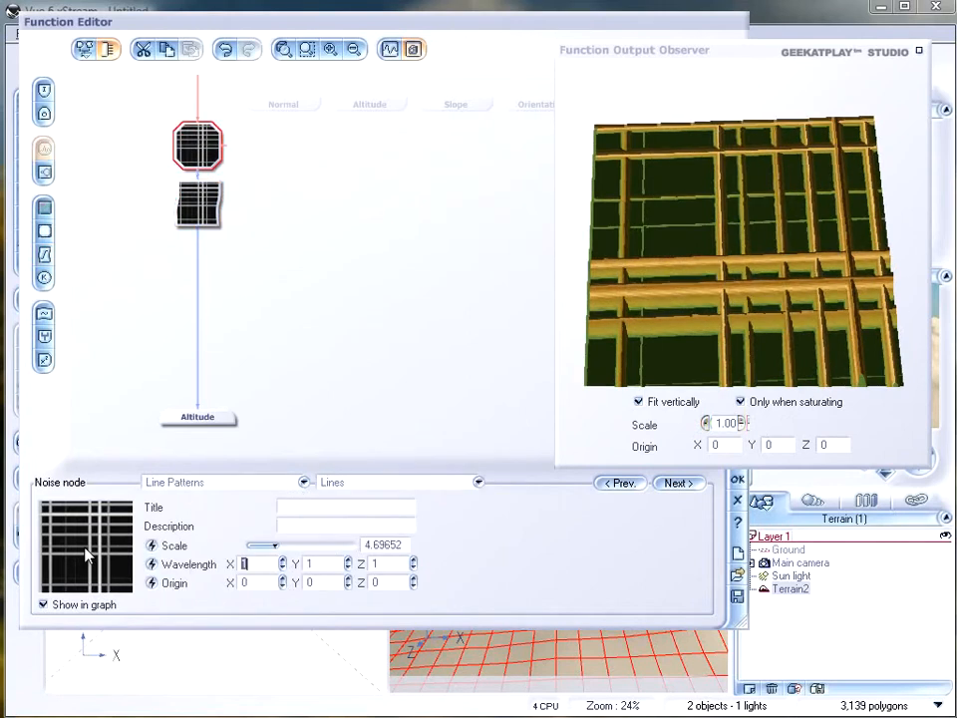
type("999999")
key("Tab")
type("999999")
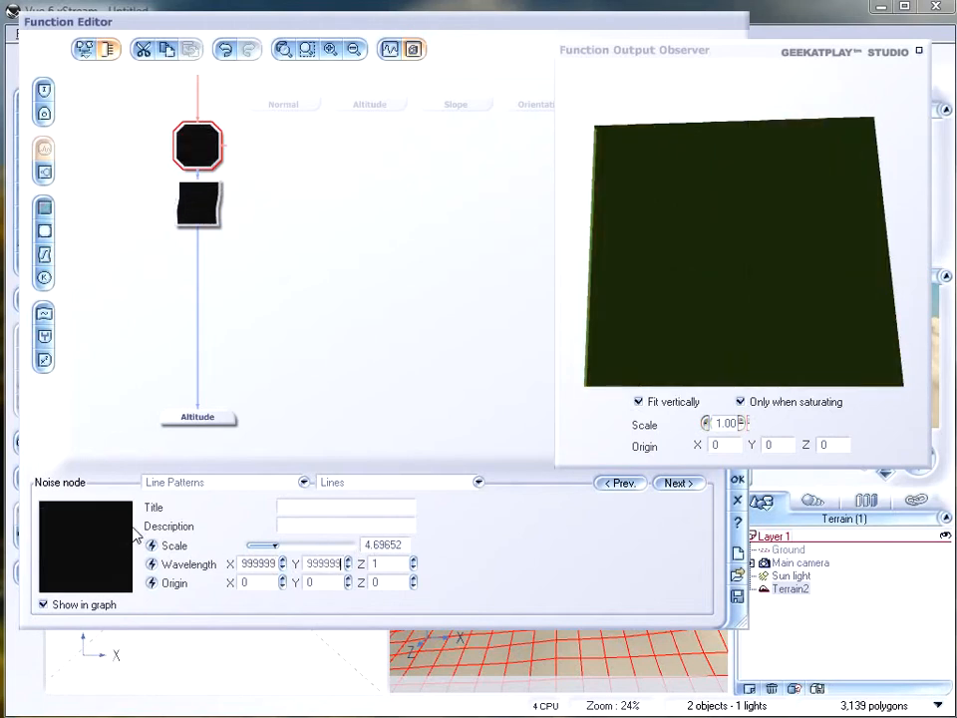
double_click(339, 563)
type("19")
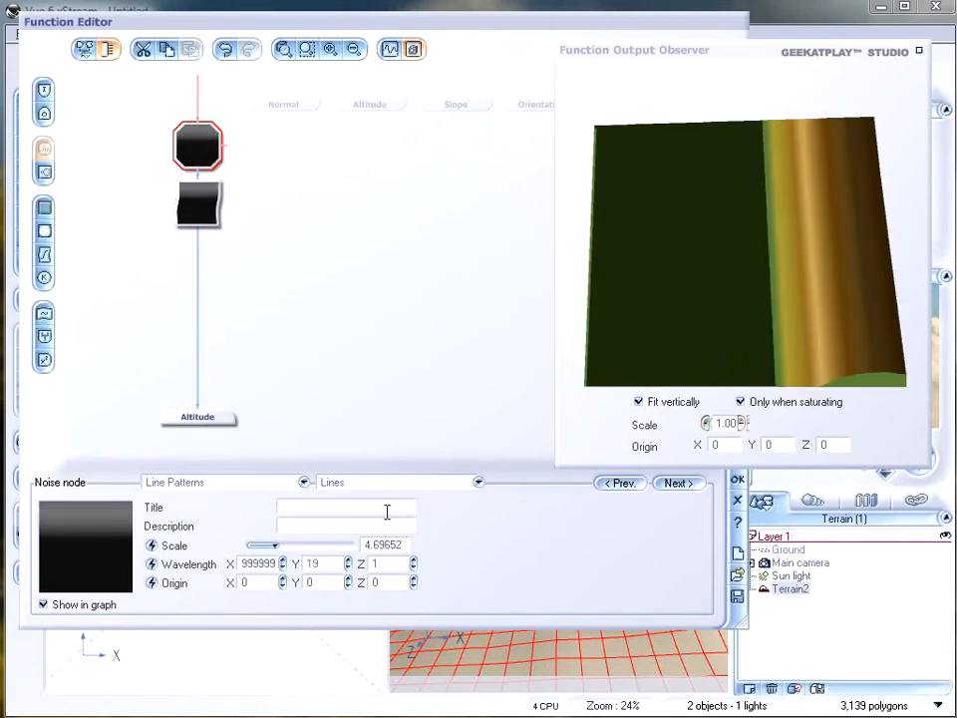
double_click(317, 563)
type("1")
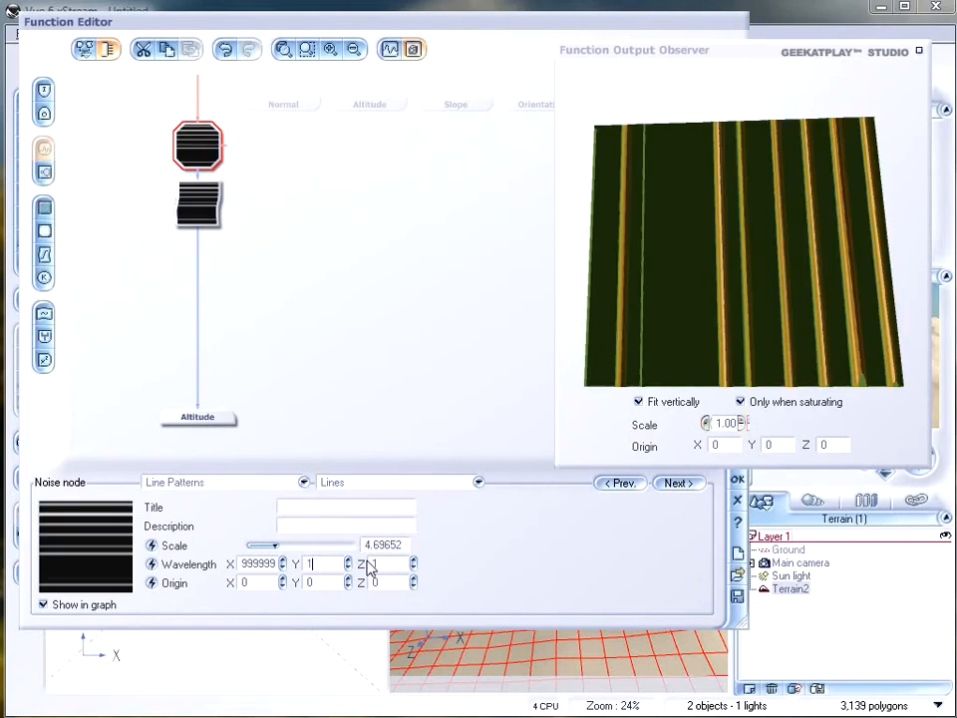
Step: Move the filter and Lines nodes down towards Altitude, inspect the parallel ridges, and delete the filter node
left_click_drag(209, 191, 210, 304)
left_click_drag(203, 139, 203, 254)
left_click_drag(762, 257, 806, 258)
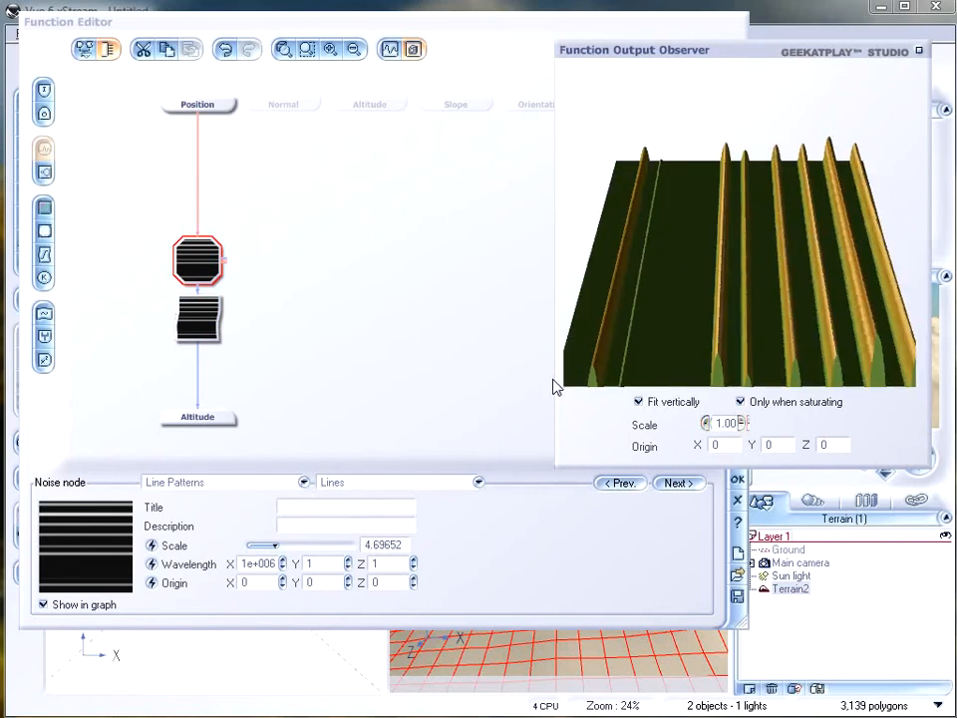
left_click(204, 320)
left_click(211, 325)
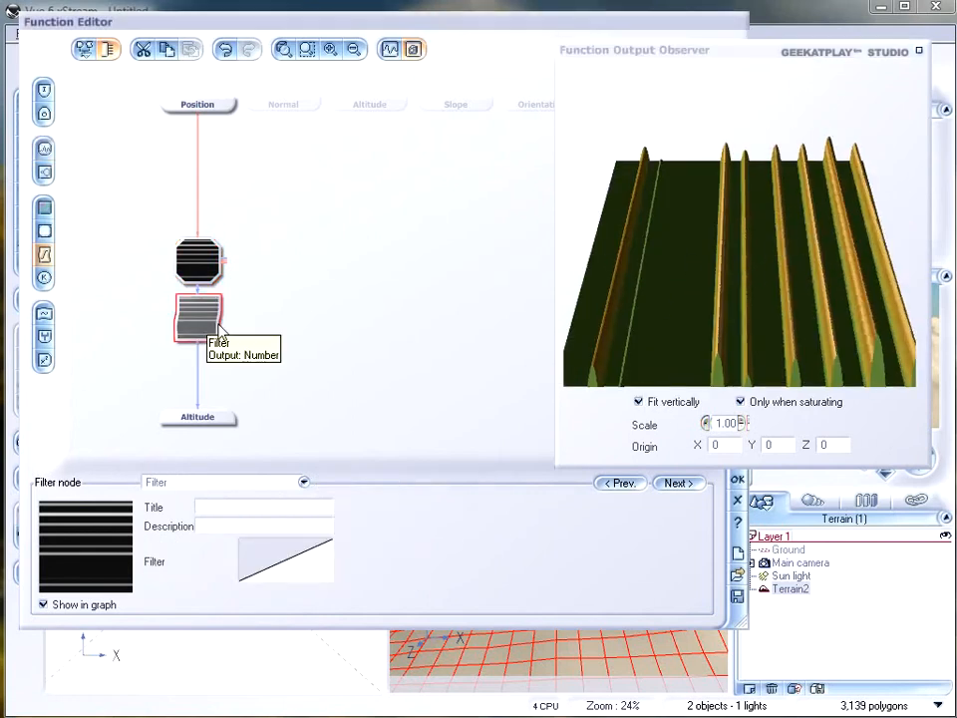
key("Delete")
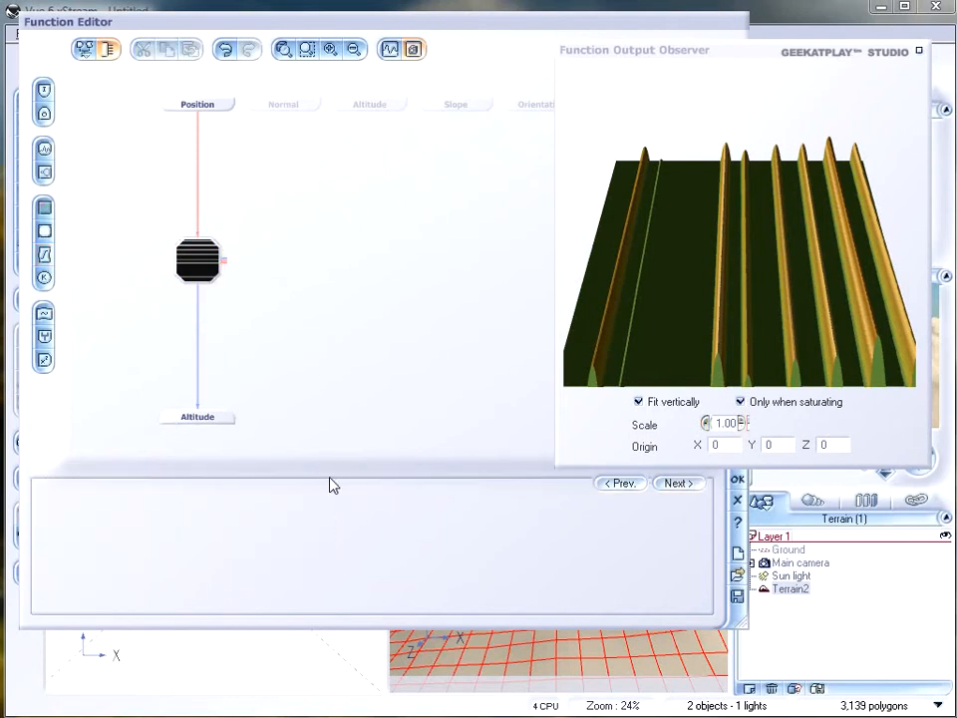
Step: Switch the noise node from Lines to the Fabric line pattern
left_click(203, 282)
left_click(398, 485)
left_click(386, 516)
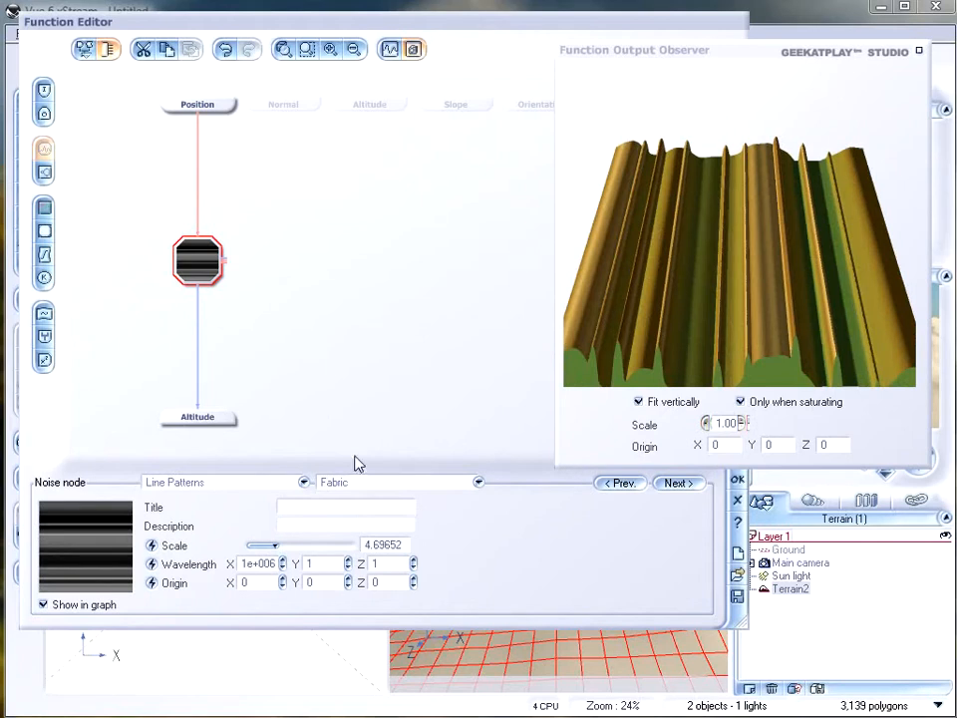
Step: Set the Fabric node's X wavelength to 1 and inspect the woven terrain from several angles
type("1")
key("Return")
left_click_drag(687, 188, 735, 295)
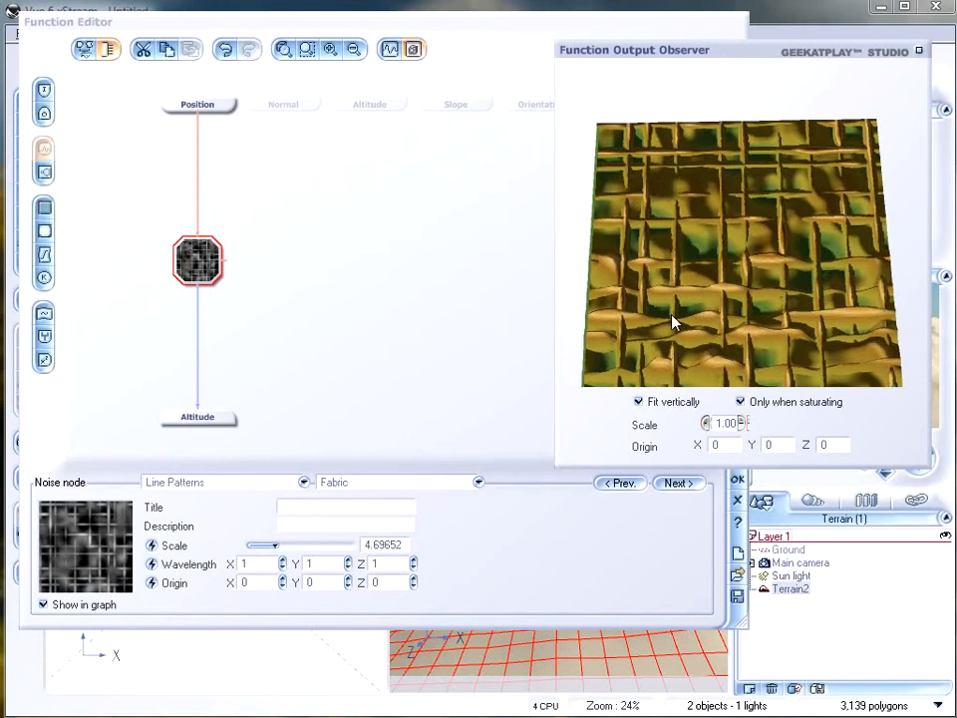
left_click_drag(753, 327, 773, 218)
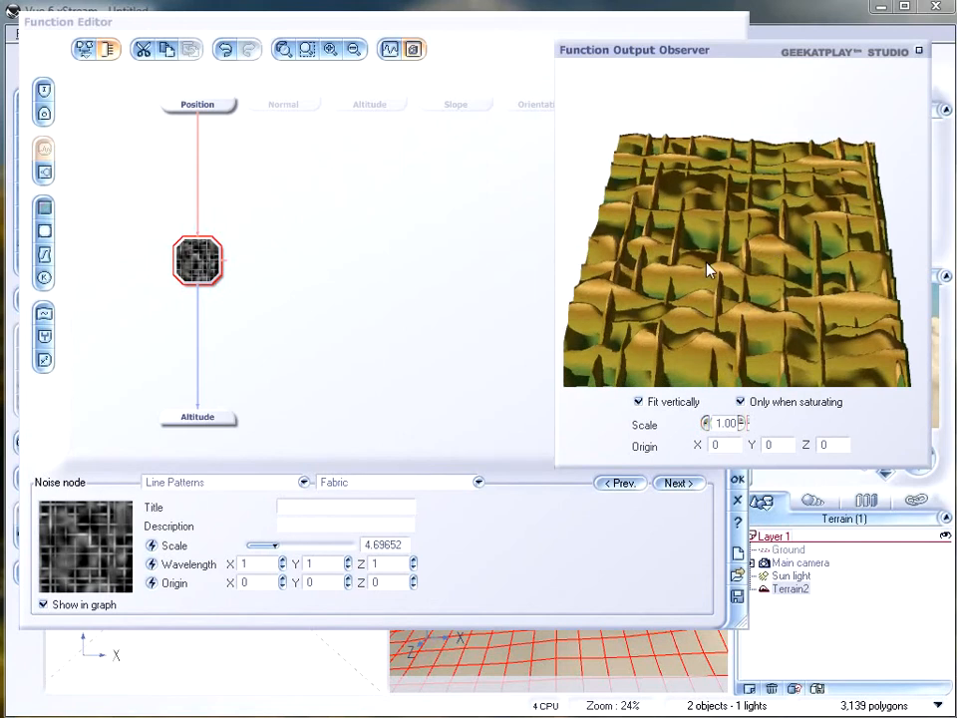
left_click_drag(633, 310, 692, 268)
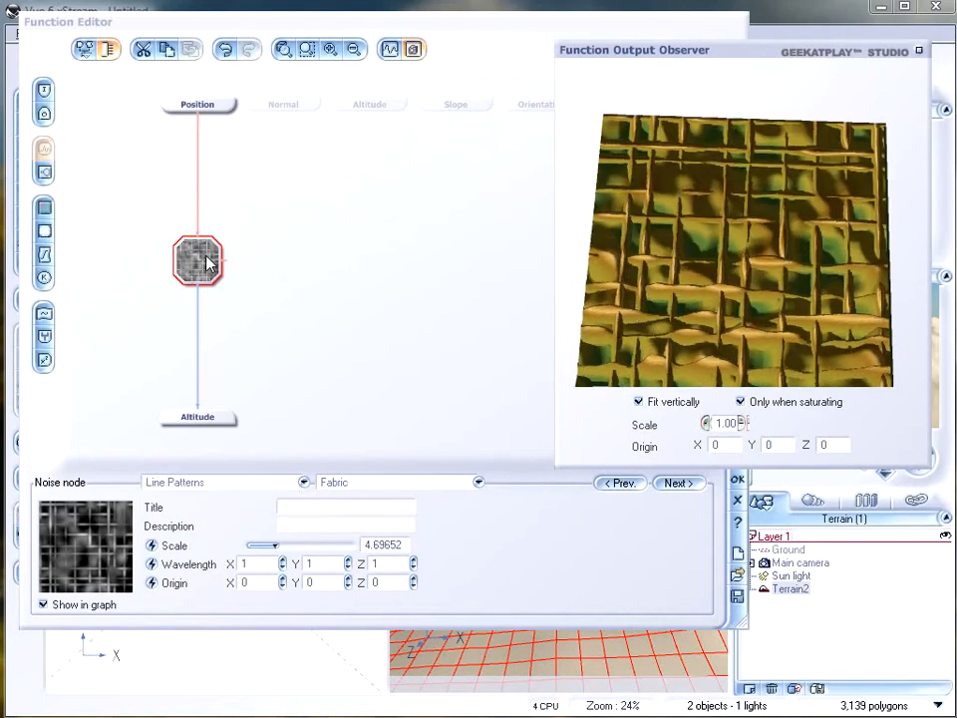
Step: Switch the noise node to the Lines pattern and insert a Blender combiner node between it and Altitude
left_click(406, 491)
left_click(375, 497)
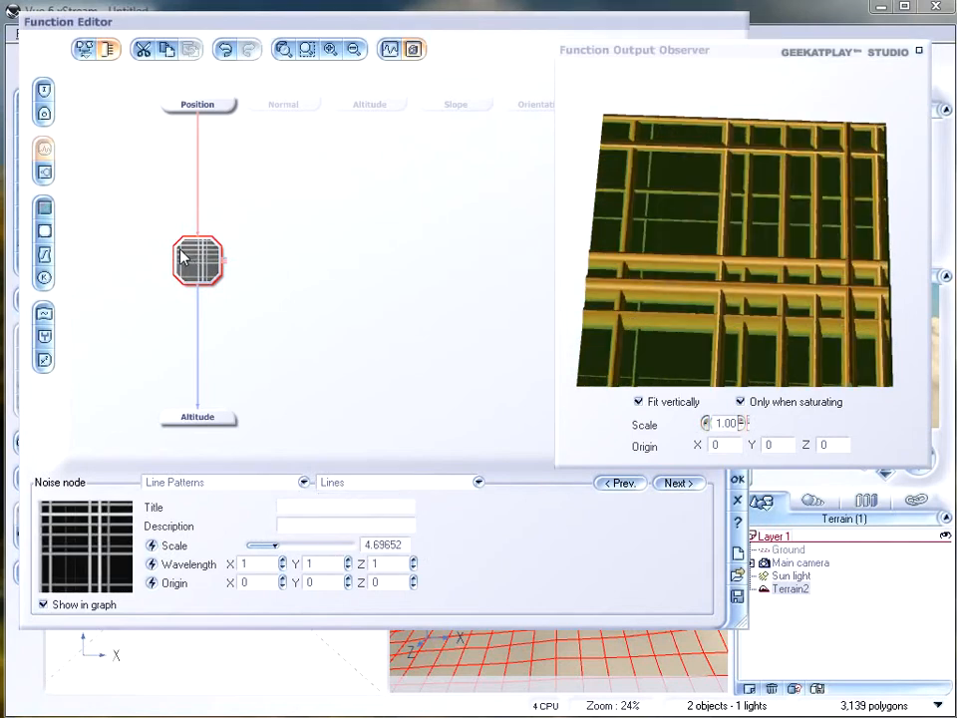
left_click_drag(186, 261, 157, 262)
left_click(199, 361)
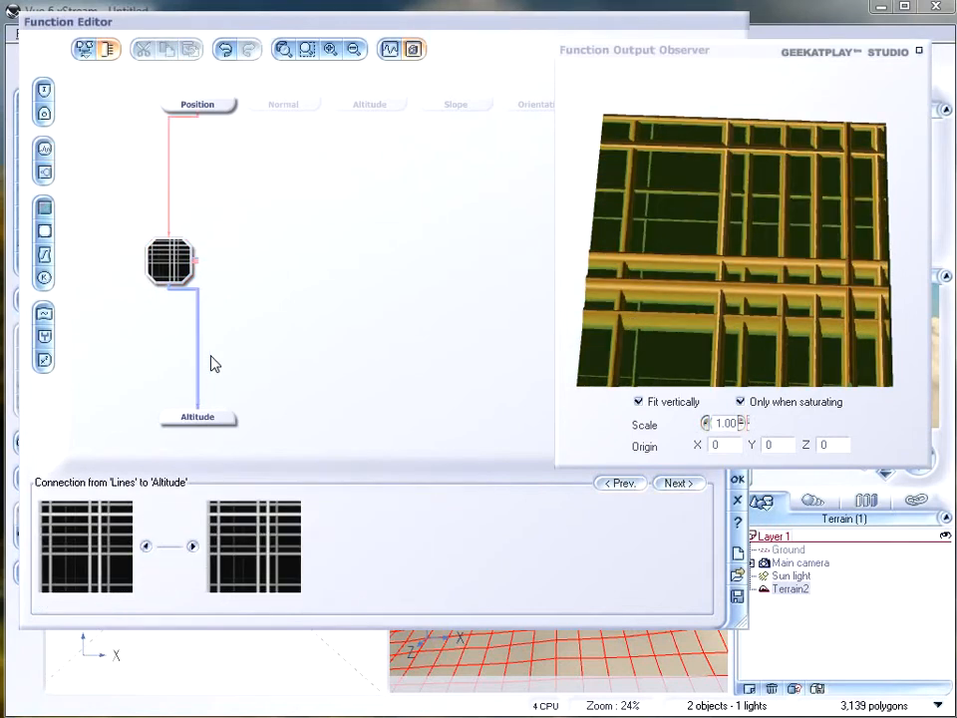
left_click(45, 336)
left_click(256, 250)
left_click_drag(165, 347, 222, 347)
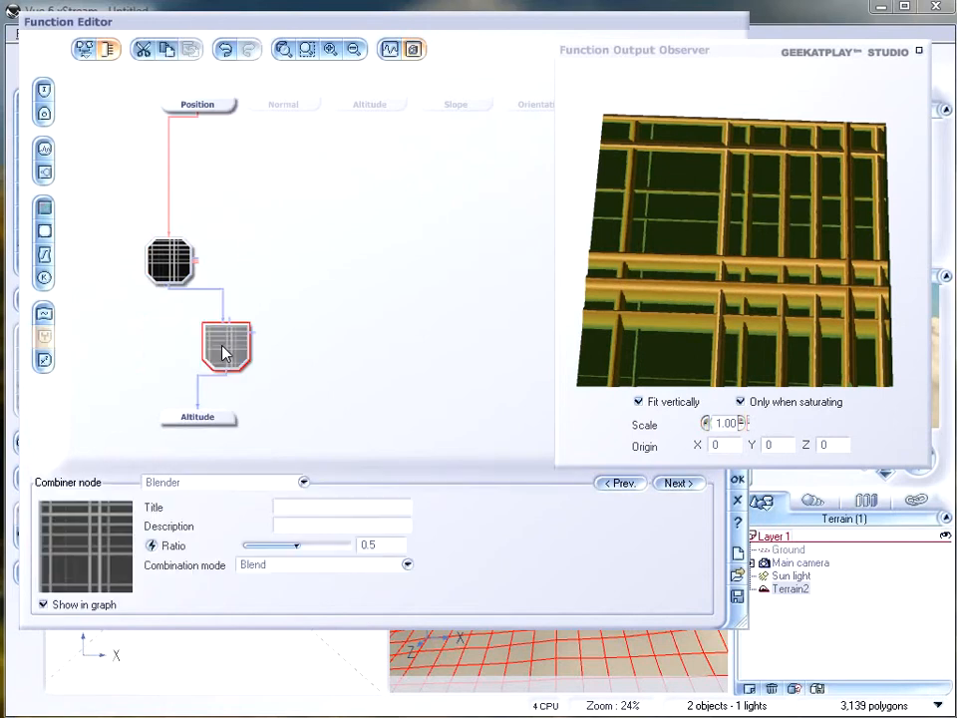
Step: Feed the Blender's second input with a new noise node set to Perlin Value noise, and inspect the blended terrain
left_click(261, 245)
left_click(44, 150)
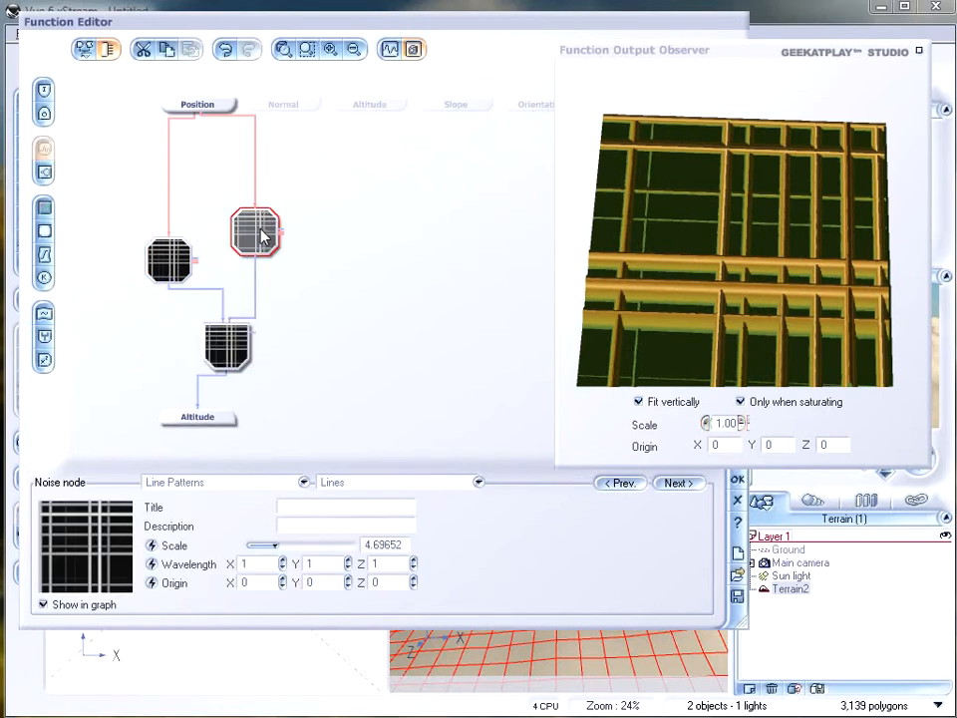
left_click(265, 483)
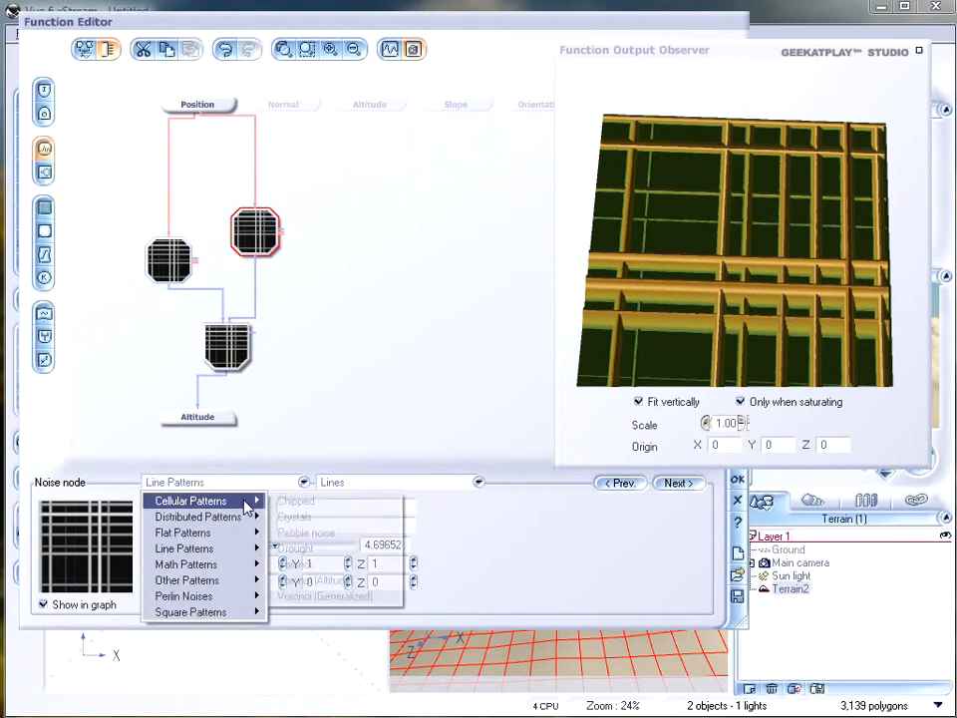
mouse_move(221, 596)
left_click(351, 598)
left_click_drag(863, 278, 729, 282)
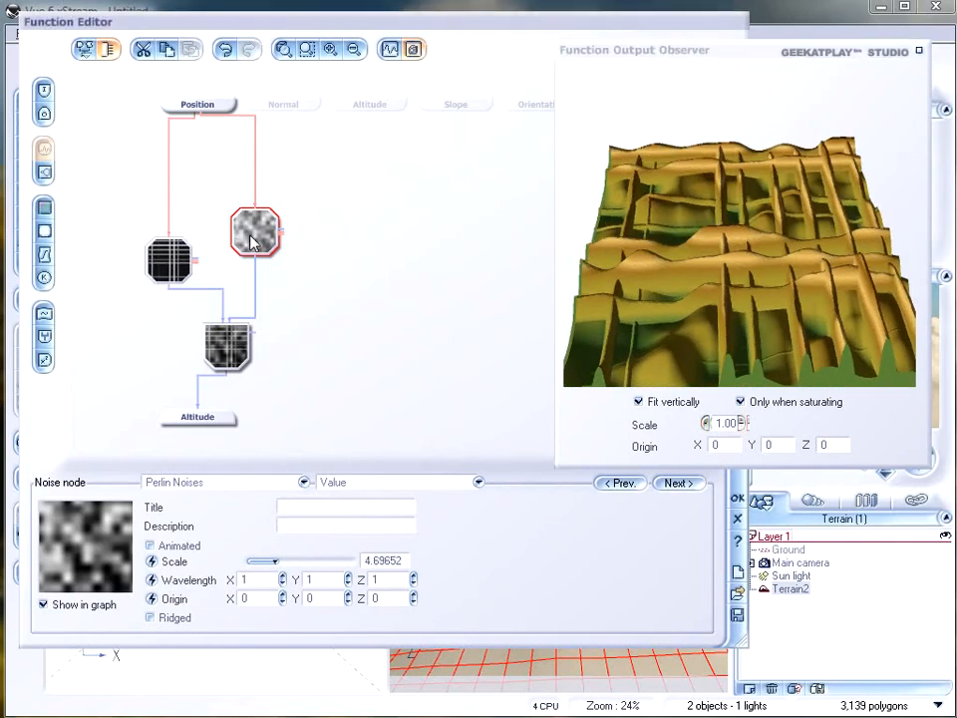
Step: Try the Dots pattern on the second noise node, inspect the blend, and delete the Blender and the dots node
left_click(303, 483)
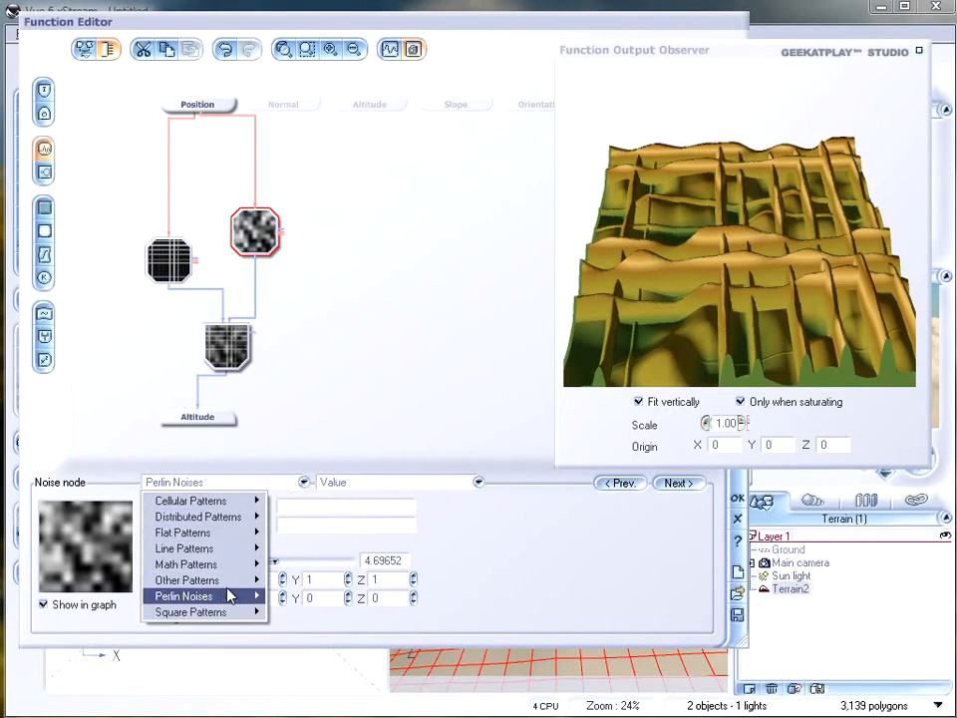
mouse_move(232, 583)
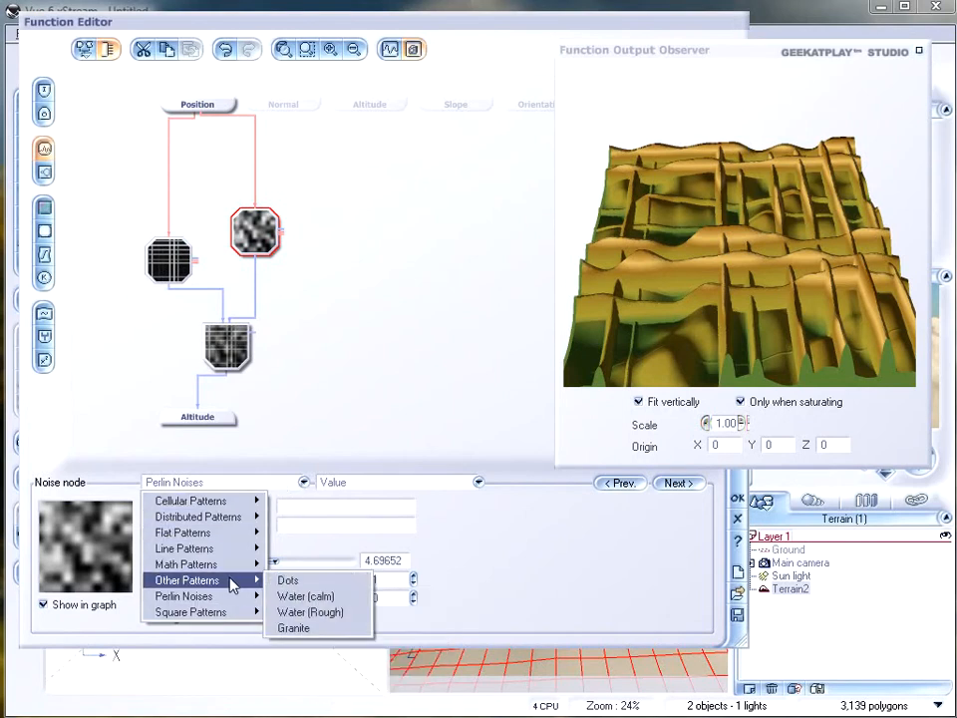
left_click(351, 583)
left_click_drag(592, 316, 707, 268)
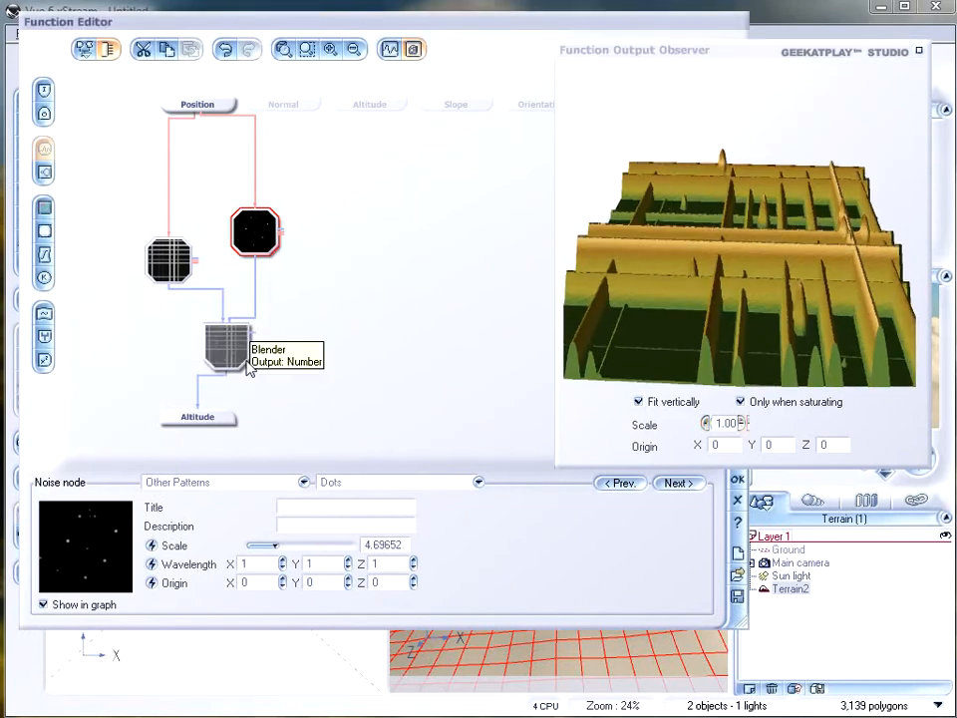
key("Delete")
key("Delete")
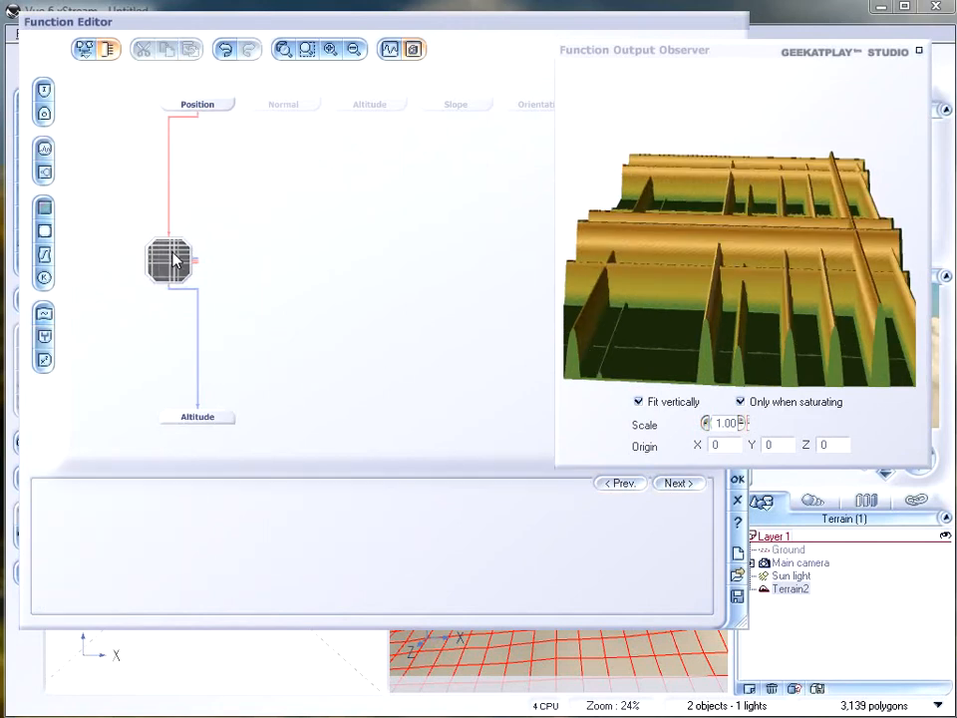
Step: Switch the remaining Lines noise node to the Fabric pattern and inspect its relief from a lower angle
left_click(185, 261)
left_click(351, 485)
left_click(366, 517)
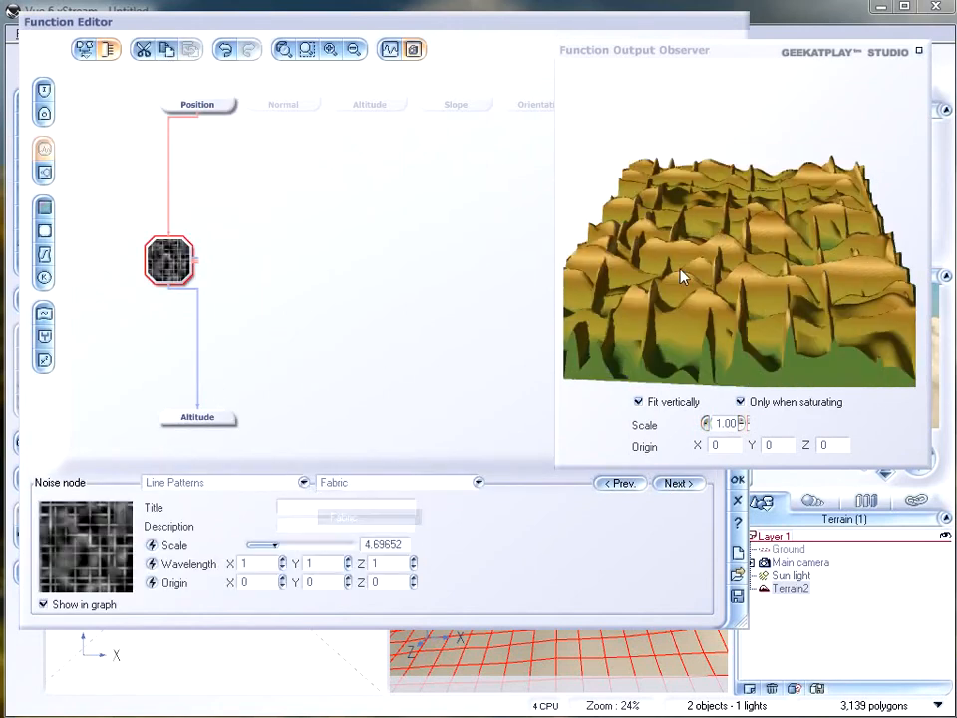
left_click_drag(767, 274, 769, 222)
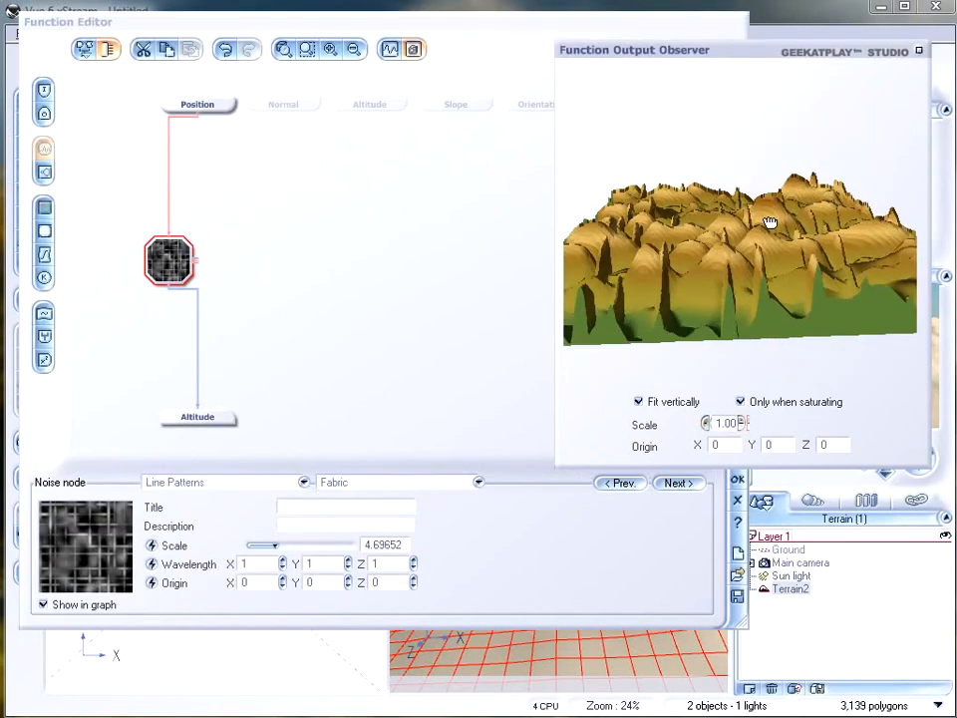
Step: Move the noise node up to the right, switch it to the Cracks line pattern, and inspect the terrain from above
left_click(178, 257)
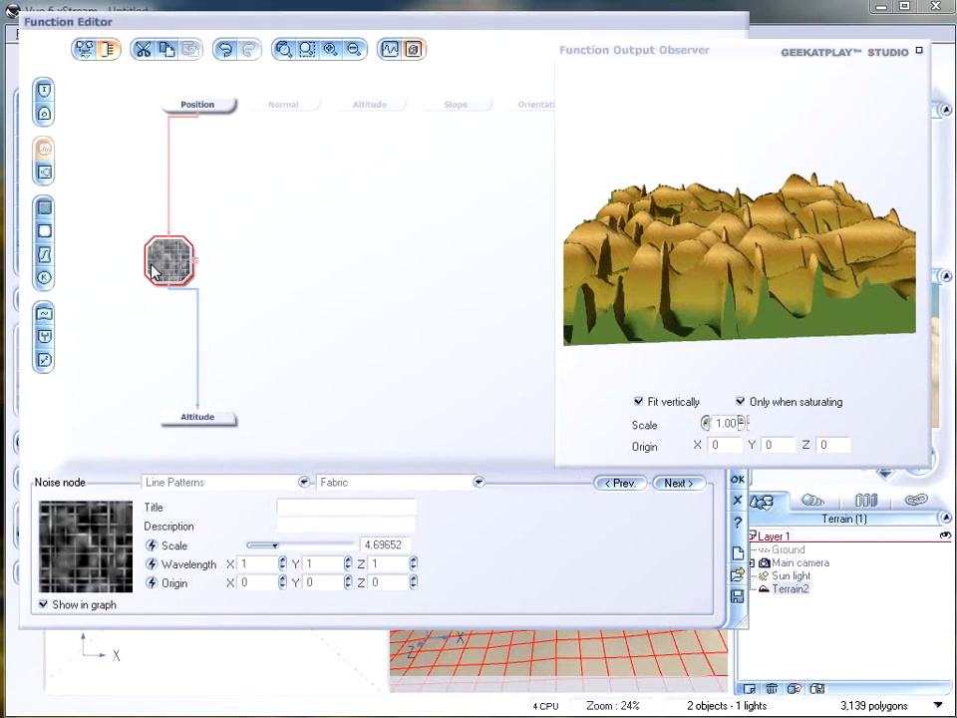
left_click_drag(171, 261, 229, 232)
left_click(416, 486)
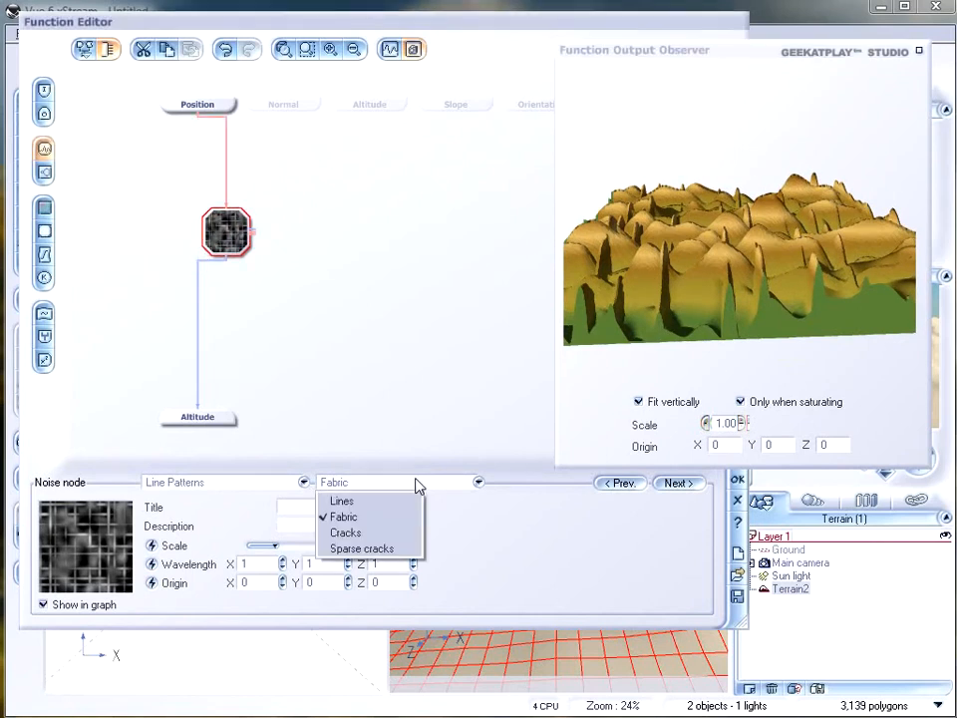
left_click(374, 534)
left_click_drag(770, 194, 787, 255)
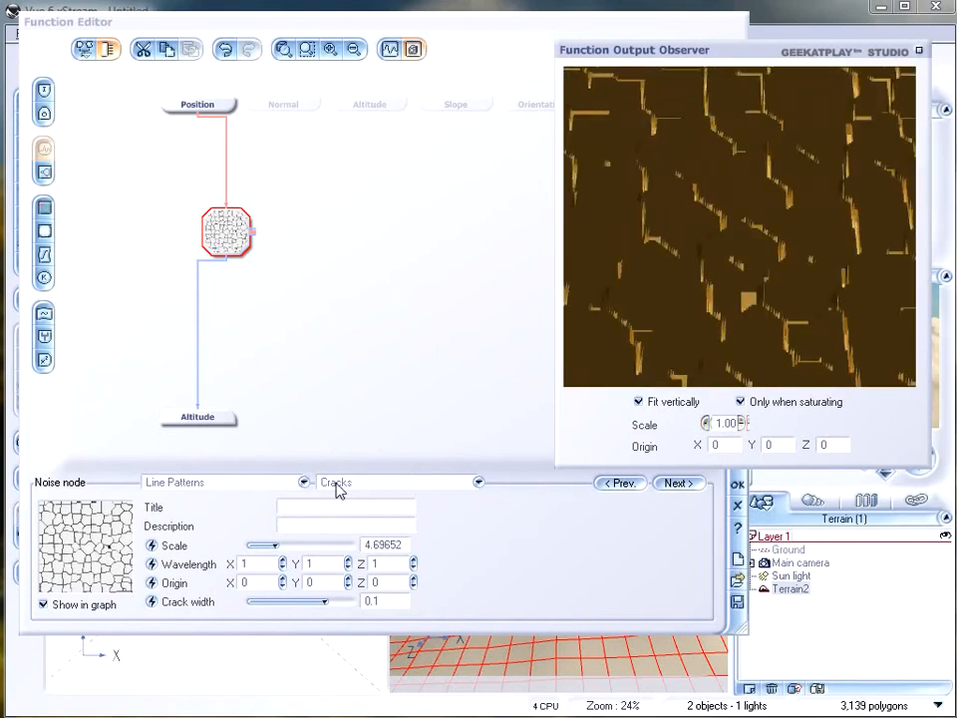
Step: Open the noise node's pattern categories and show the Cellular Patterns choices
left_click(275, 491)
mouse_move(239, 504)
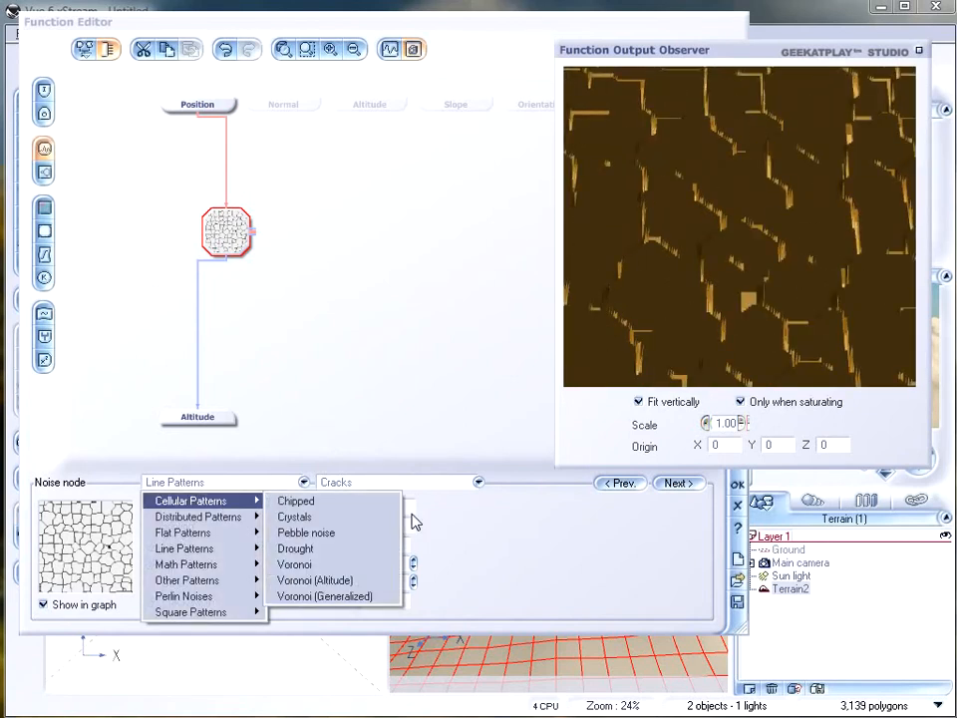
Step: Try the Drought cellular pattern on the noise node, and switch it to the Sparse cracks line pattern
left_click(371, 549)
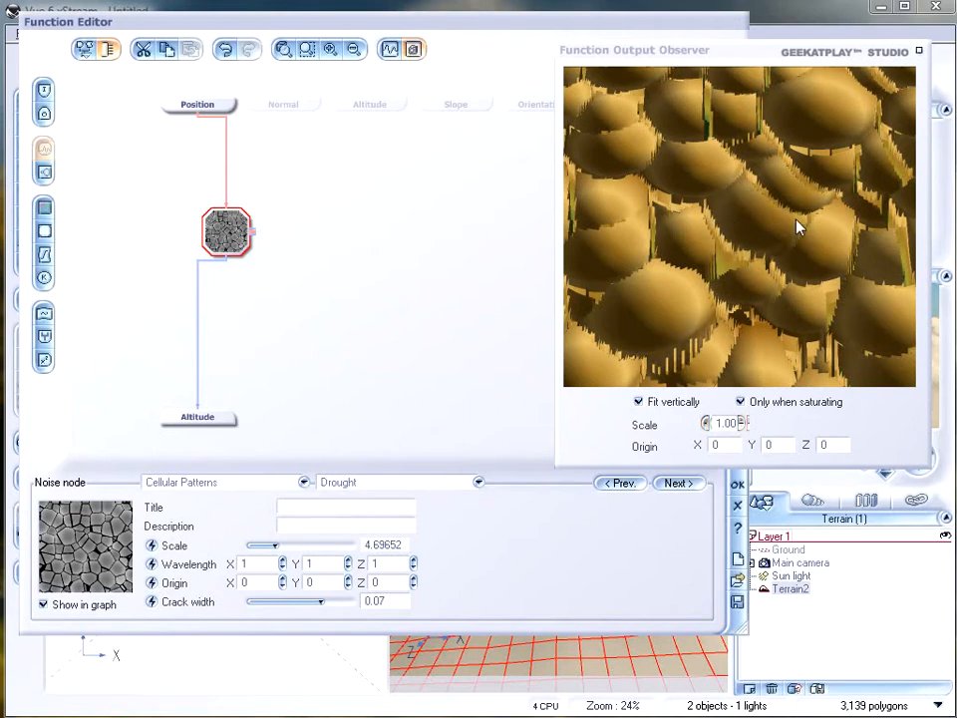
left_click(273, 484)
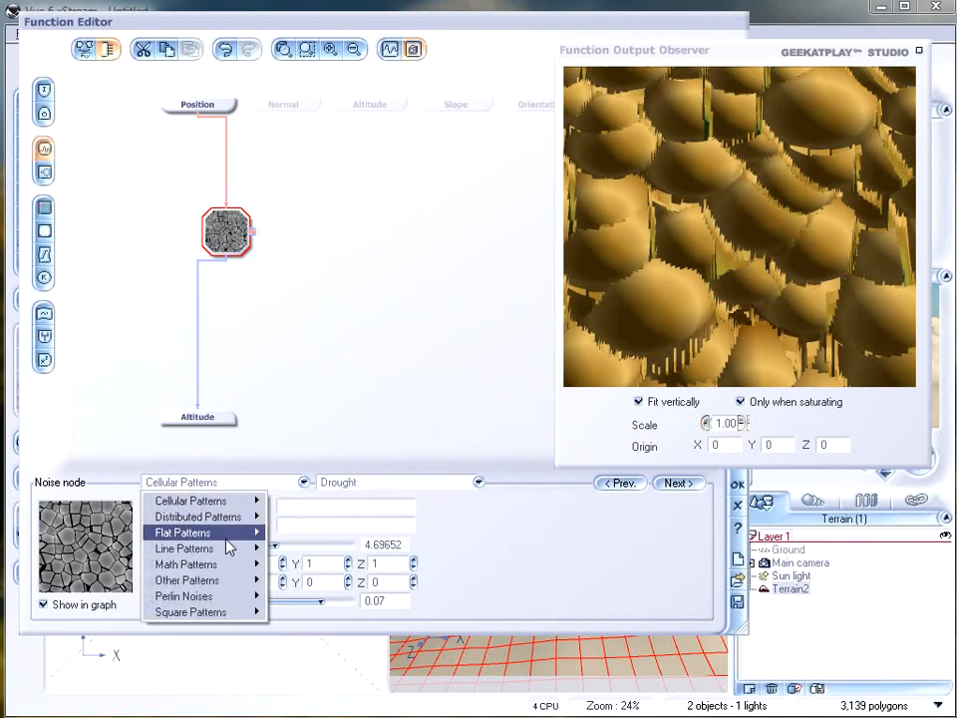
mouse_move(220, 549)
left_click(342, 596)
left_click_drag(825, 305, 816, 282)
Step: Change the noise node's line pattern to Cracks and inspect the terrain preview from several angles
left_click(361, 483)
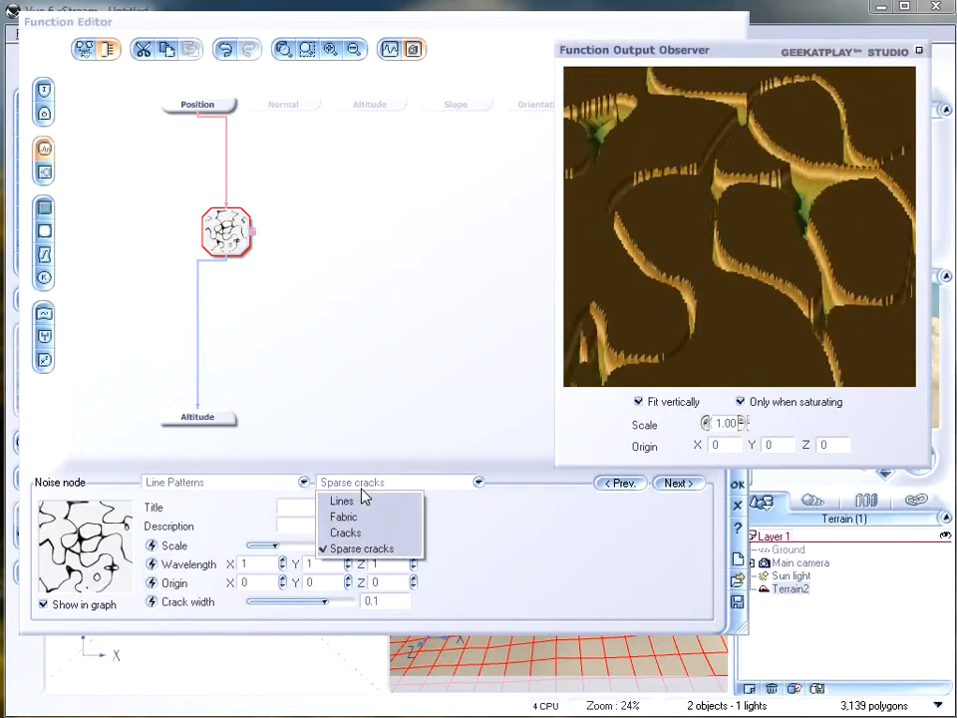
left_click(351, 530)
left_click_drag(795, 206, 752, 252)
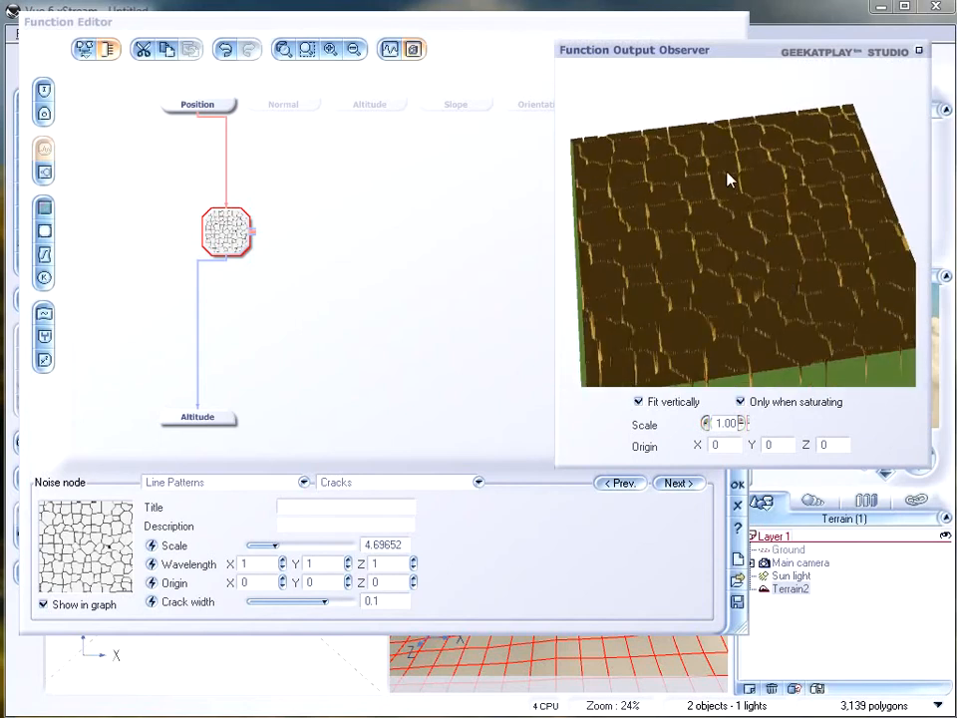
left_click_drag(748, 195, 731, 175)
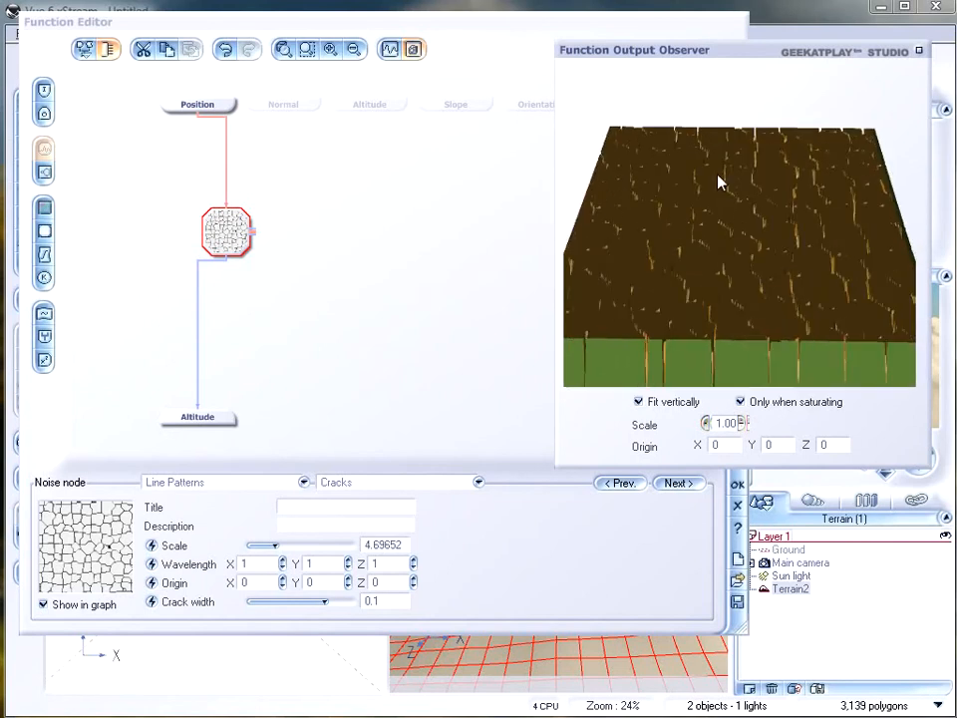
left_click_drag(729, 226, 734, 235)
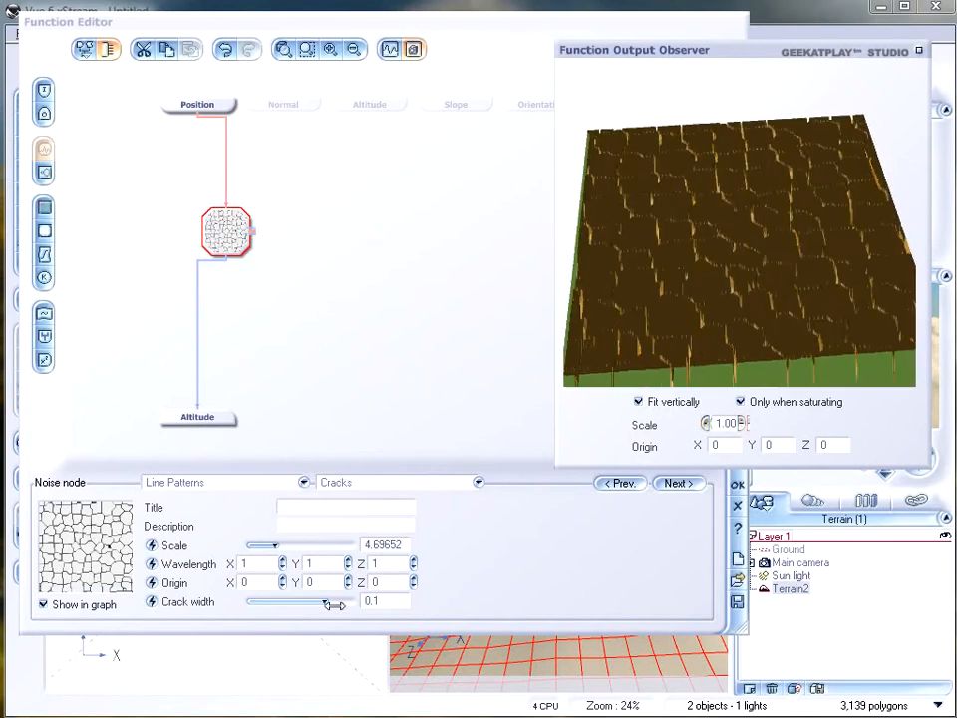
Step: Set the Cracks node's crack width to about 0.224 and its scale to about 6.68
mouse_move(325, 601)
left_mouse_down()
mouse_move(315, 601)
mouse_move(354, 601)
mouse_move(333, 603)
left_mouse_up()
mouse_move(702, 291)
left_mouse_down()
mouse_move(705, 273)
mouse_move(696, 291)
left_mouse_up()
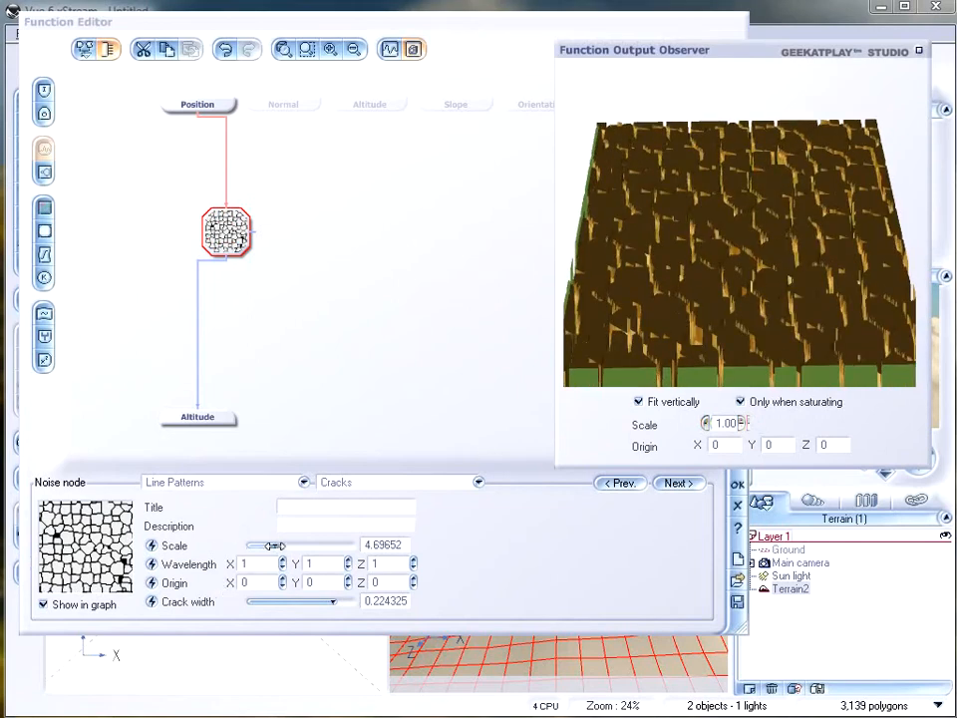
left_click_drag(267, 546, 278, 546)
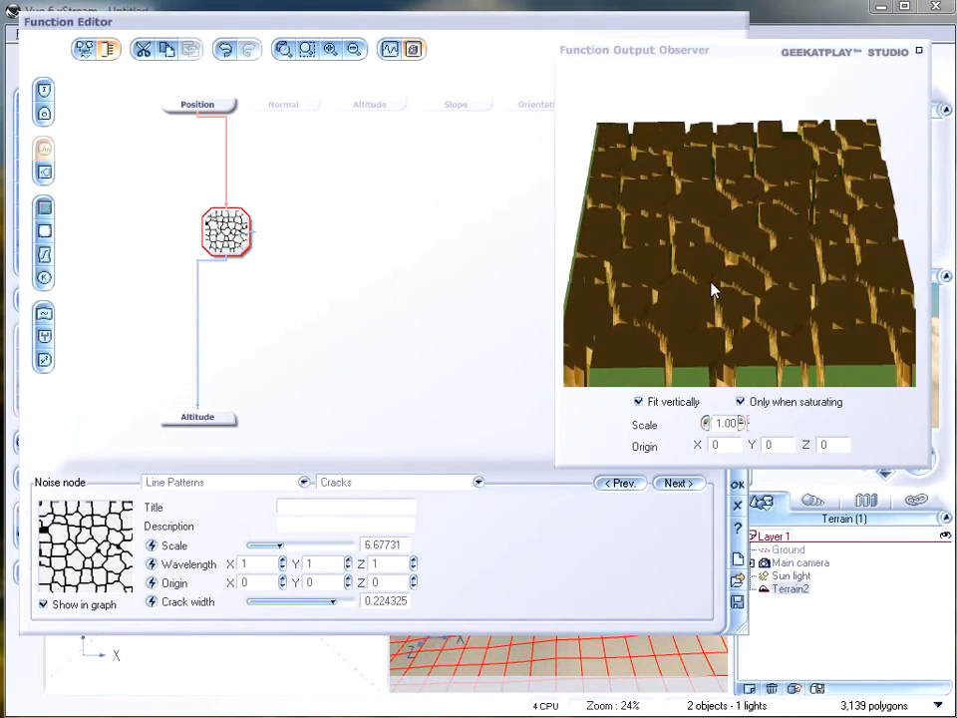
Step: Change the noise node's line pattern to Sparse cracks and inspect the resulting terrain relief
left_click(406, 488)
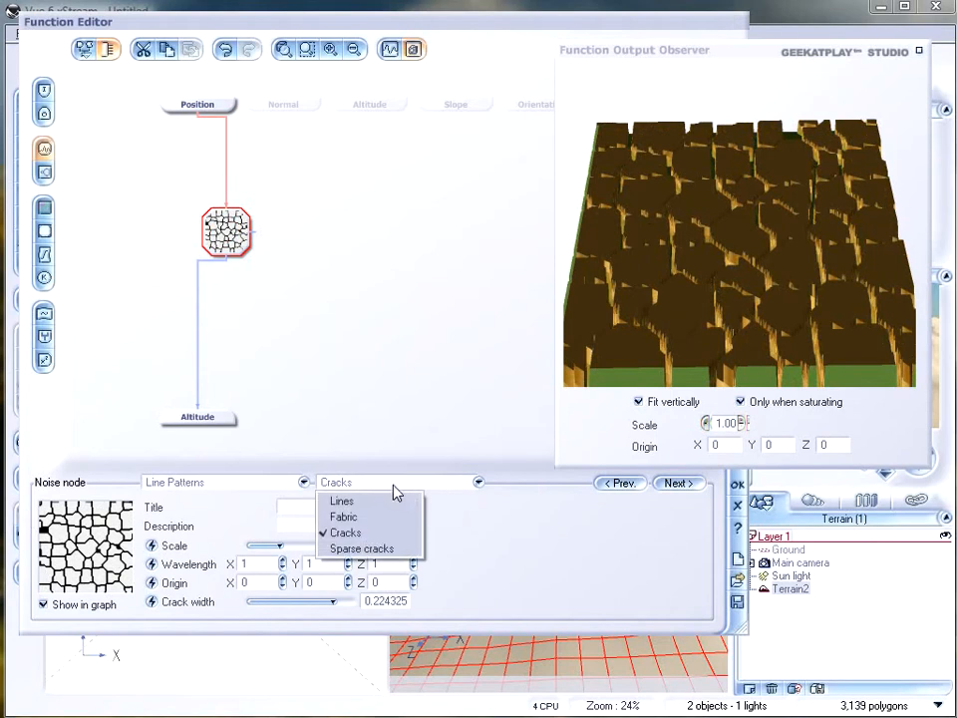
left_click(401, 550)
left_click_drag(753, 269, 743, 271)
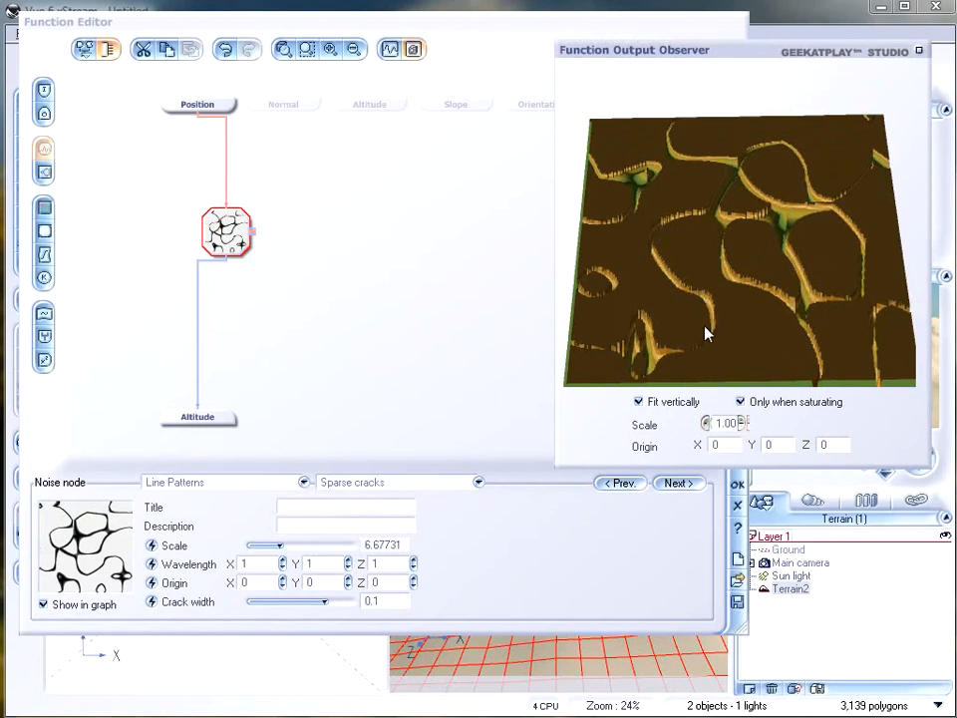
mouse_move(758, 323)
left_mouse_down()
mouse_move(763, 294)
mouse_move(720, 290)
mouse_move(756, 297)
mouse_move(758, 316)
mouse_move(759, 308)
left_mouse_up()
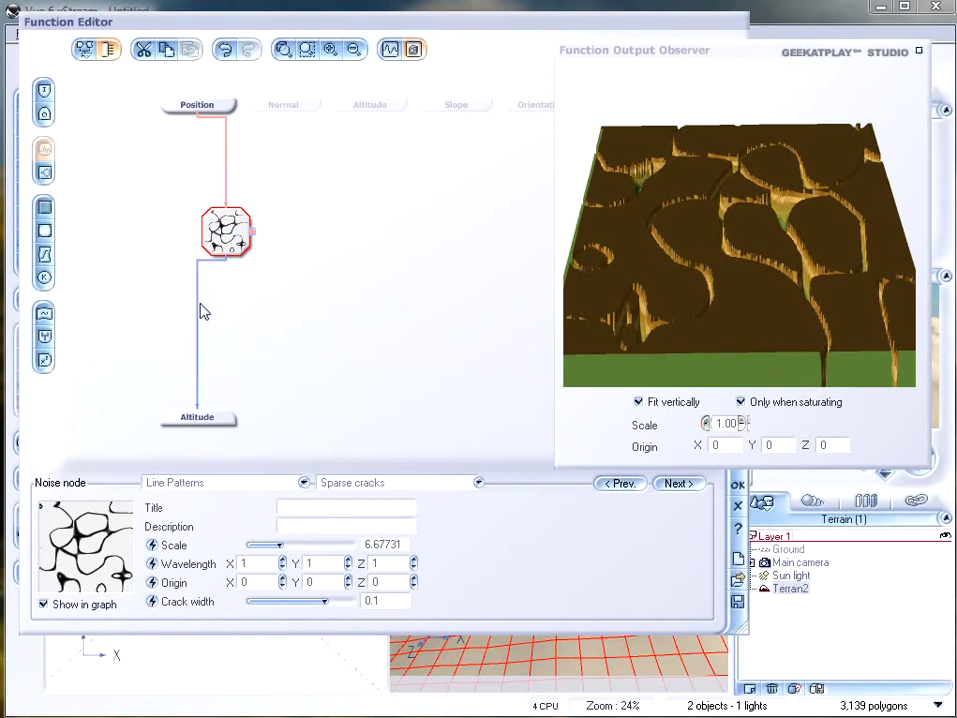
Step: Add a filter node after the Sparse cracks node and set its type to Opposite (-X)
left_click(45, 339)
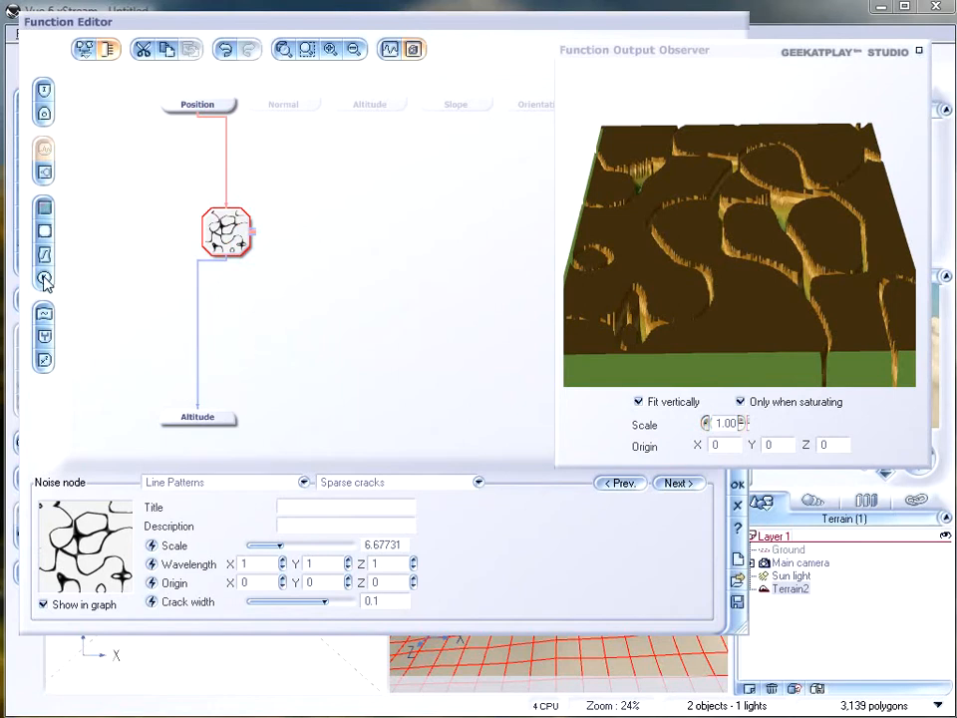
left_click(264, 485)
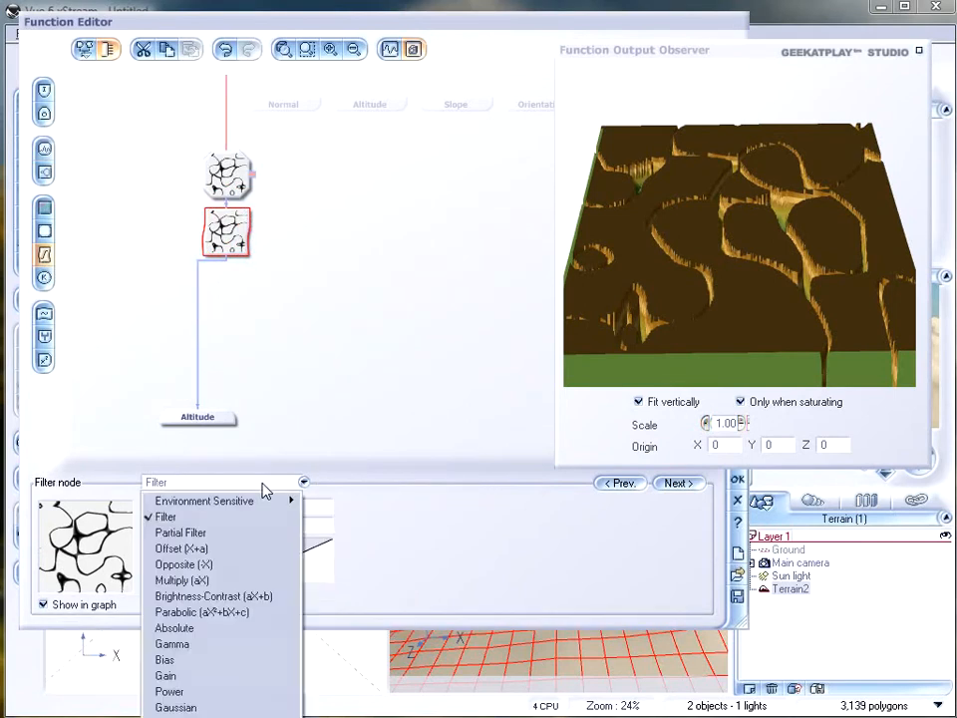
left_click(223, 565)
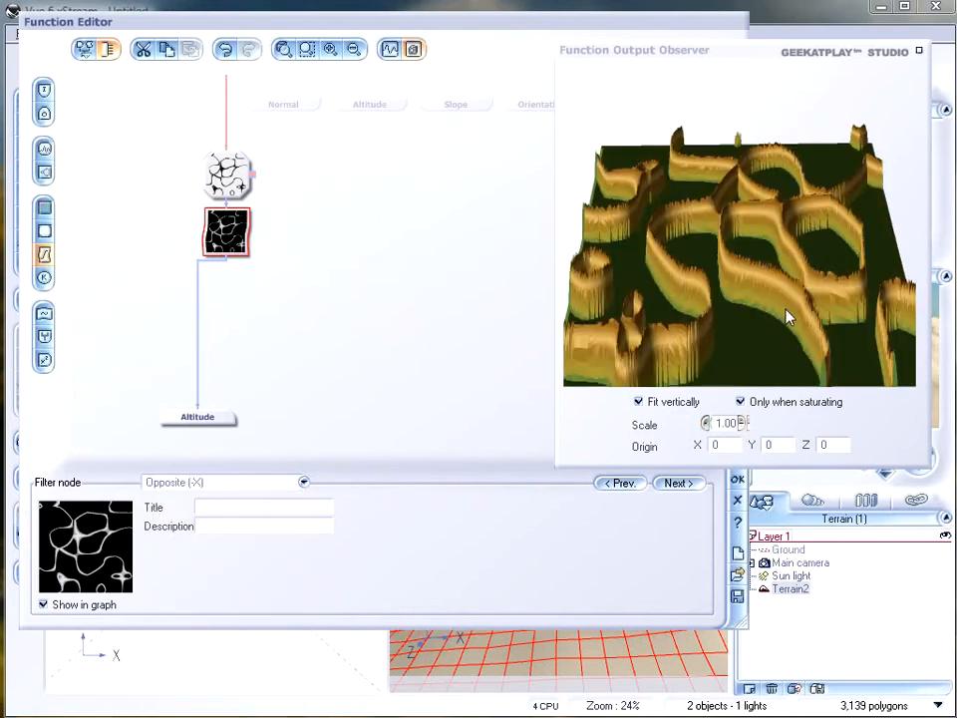
mouse_move(796, 257)
left_mouse_down()
mouse_move(787, 215)
mouse_move(794, 250)
left_mouse_up()
left_click_drag(746, 283, 761, 315)
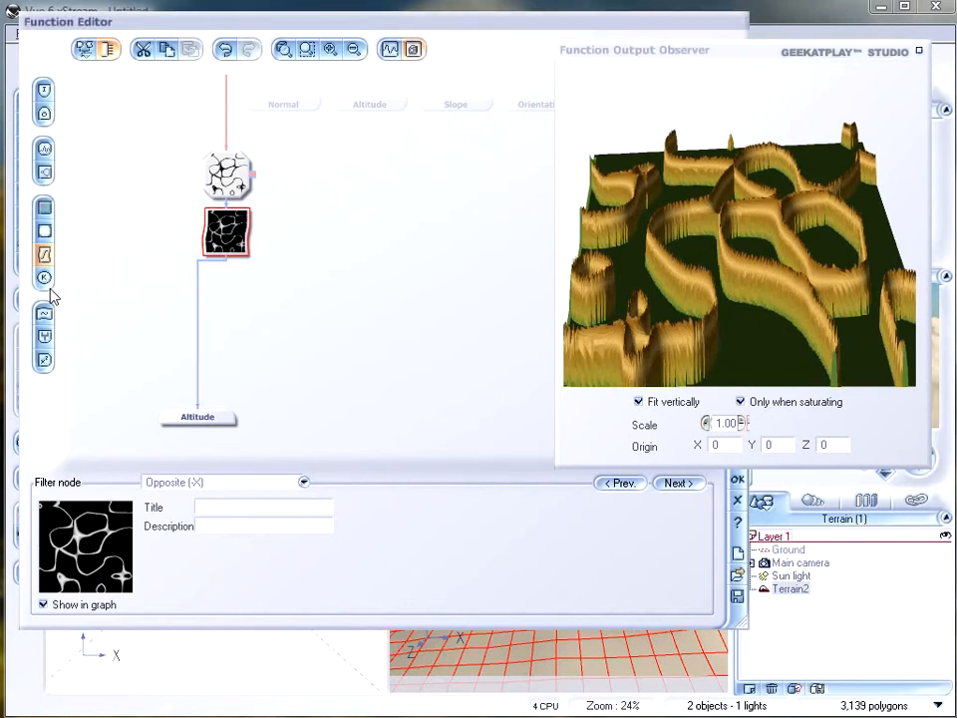
Step: Add a Blender combiner node after the Opposite filter and space out the nodes in the graph
left_click(44, 336)
left_click_drag(227, 232, 226, 289)
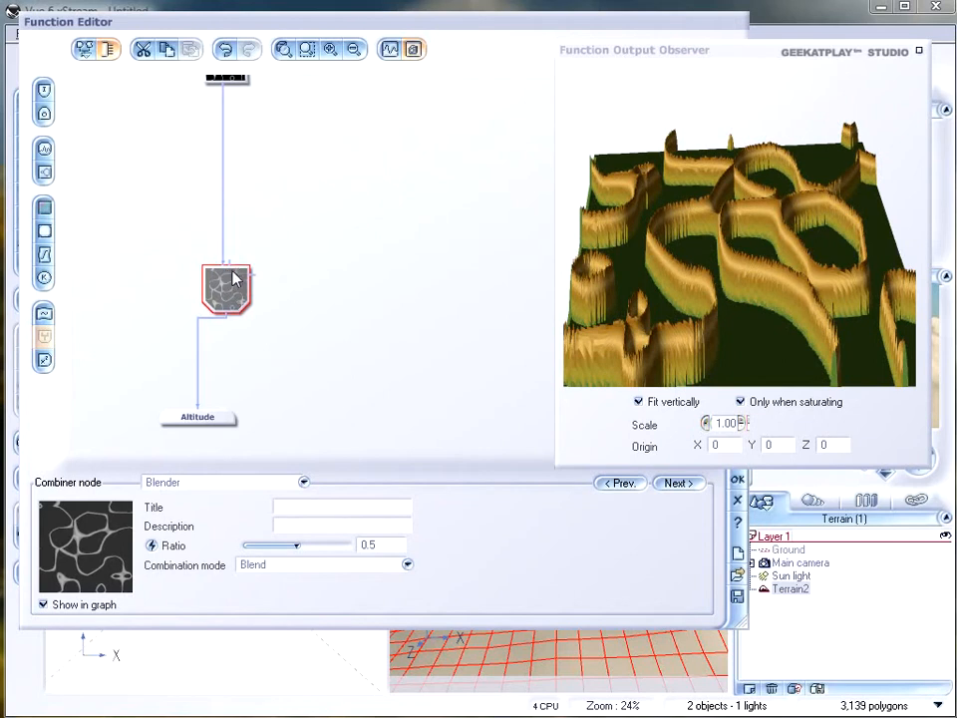
left_click(283, 49)
left_click_drag(241, 165, 240, 224)
left_click_drag(243, 125, 244, 184)
left_click_drag(259, 324, 277, 304)
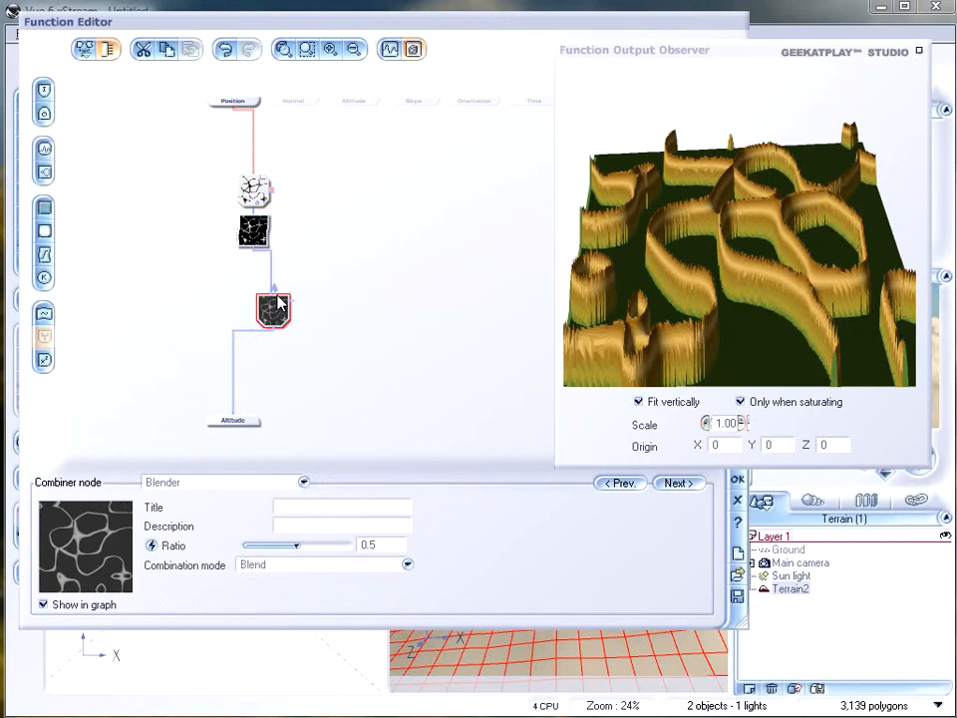
Step: Add a second noise node with the Perlin Value-Gradient pattern and connect it to the Blender's free input
left_click(308, 249)
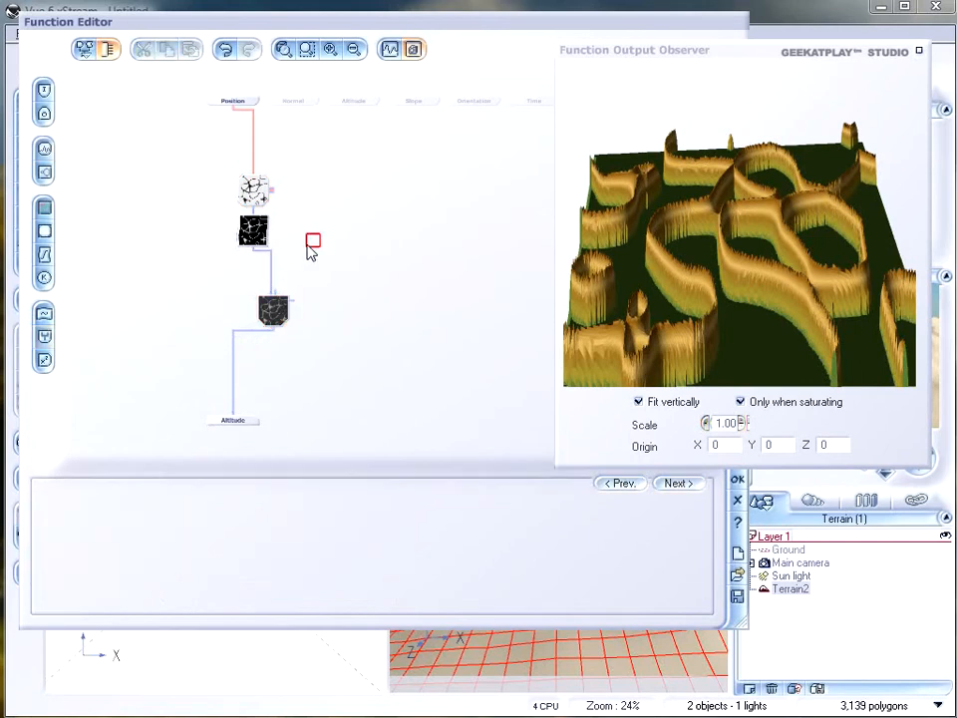
left_click(44, 149)
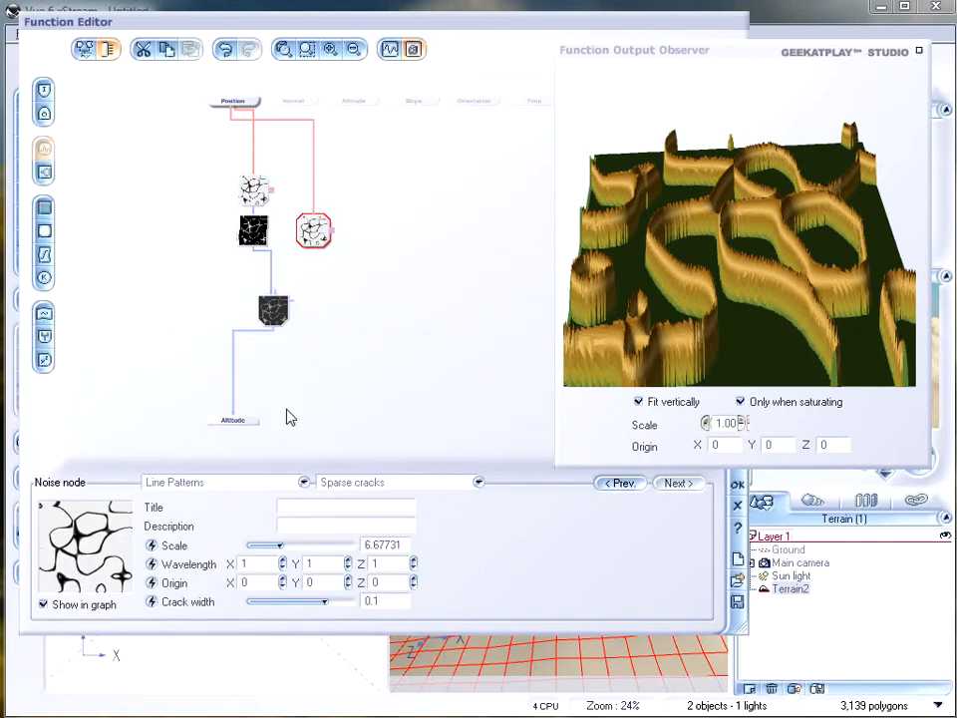
left_click(257, 484)
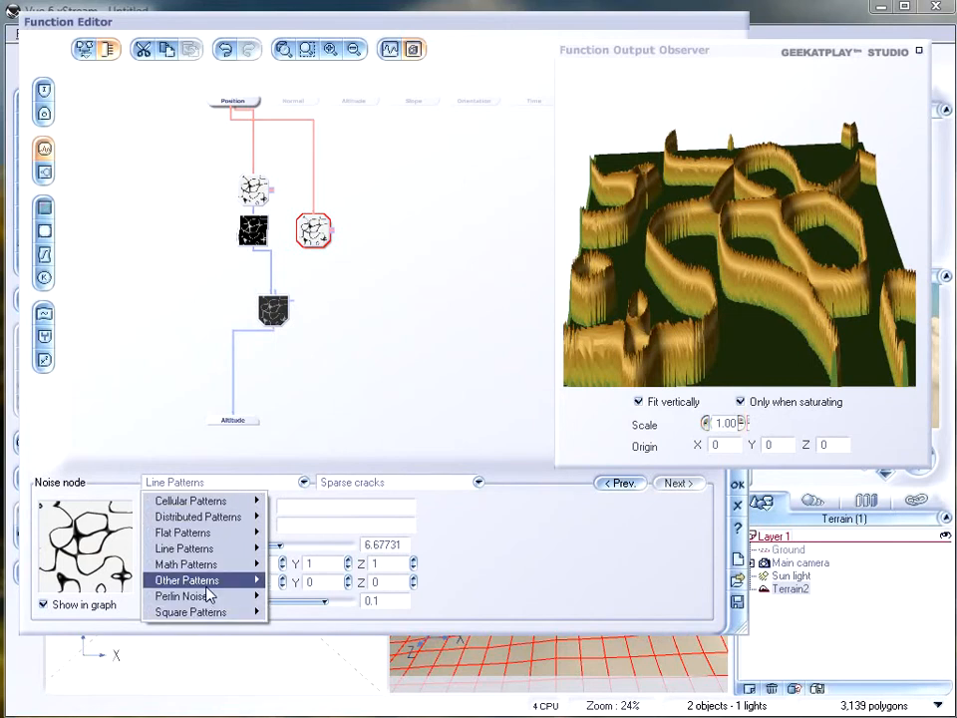
mouse_move(213, 598)
left_click(329, 629)
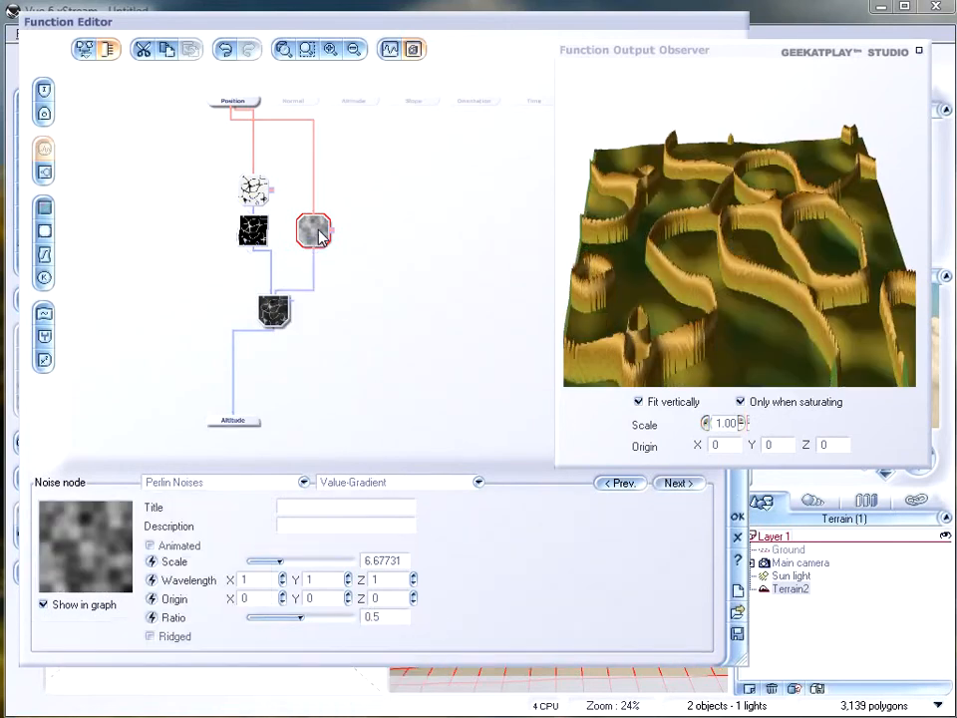
Step: Set the Blender ratio to about 0.868 and the Sparse cracks node's scale to about 1.496
left_click(273, 310)
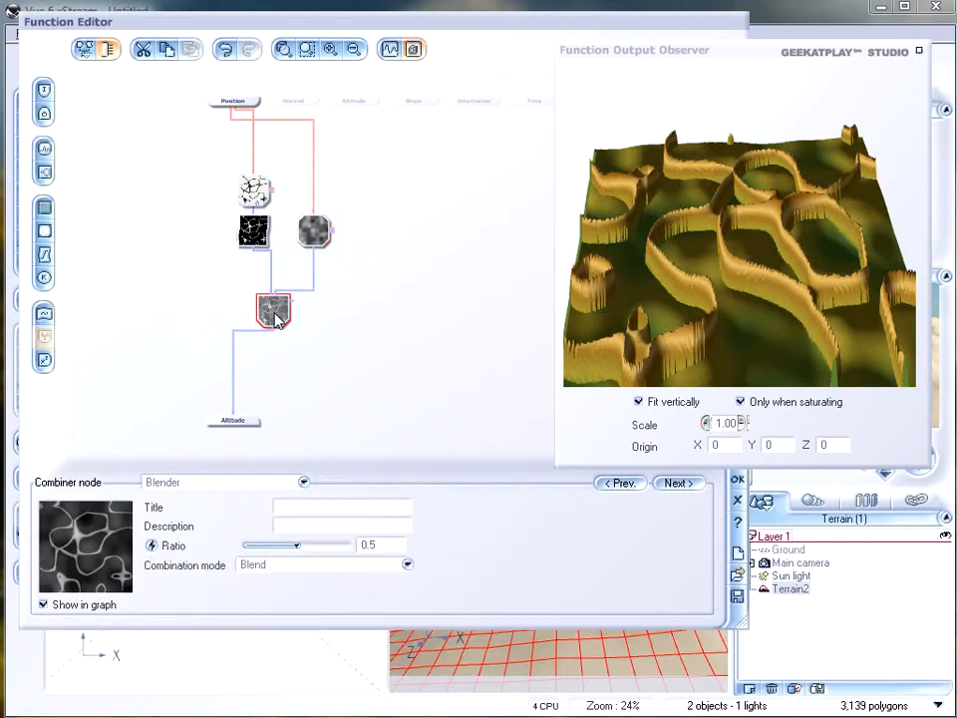
mouse_move(329, 540)
left_mouse_down()
mouse_move(311, 542)
mouse_move(330, 547)
left_mouse_up()
left_click_drag(727, 284, 708, 245)
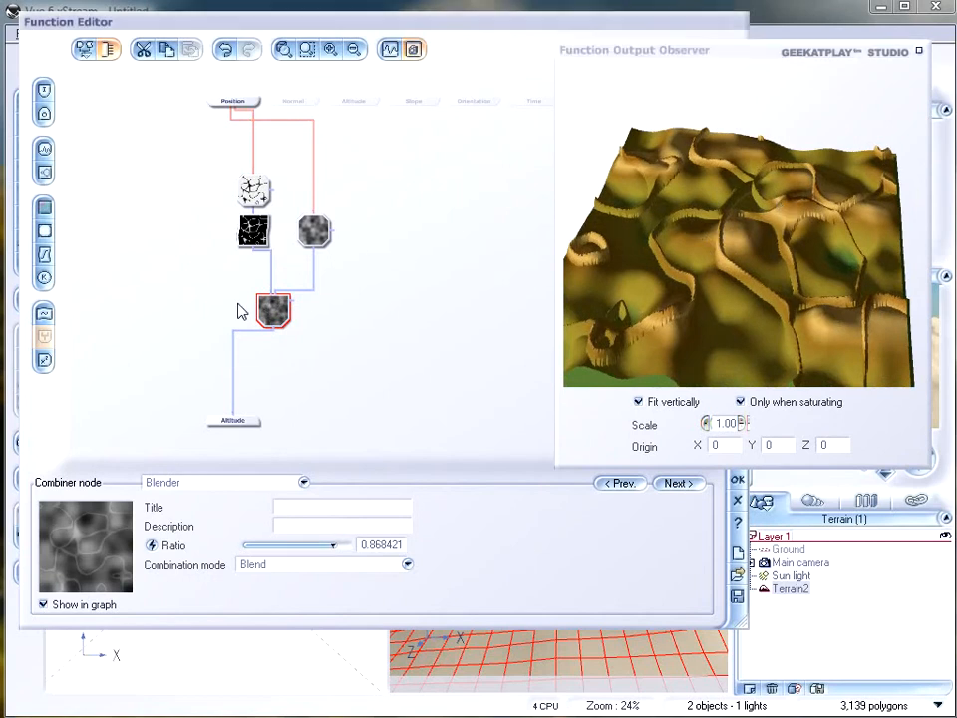
left_click(265, 189)
left_click_drag(333, 546, 308, 545)
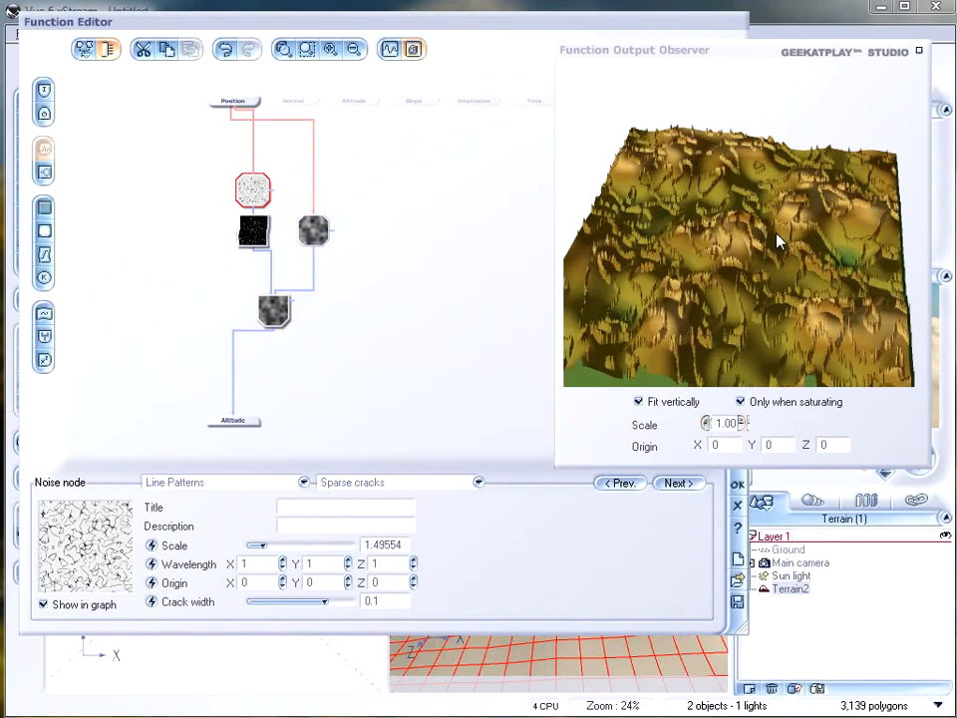
Step: Delete the Value-Gradient noise node, the Opposite filter and the Blender, keeping only the Sparse cracks node
left_click(317, 233)
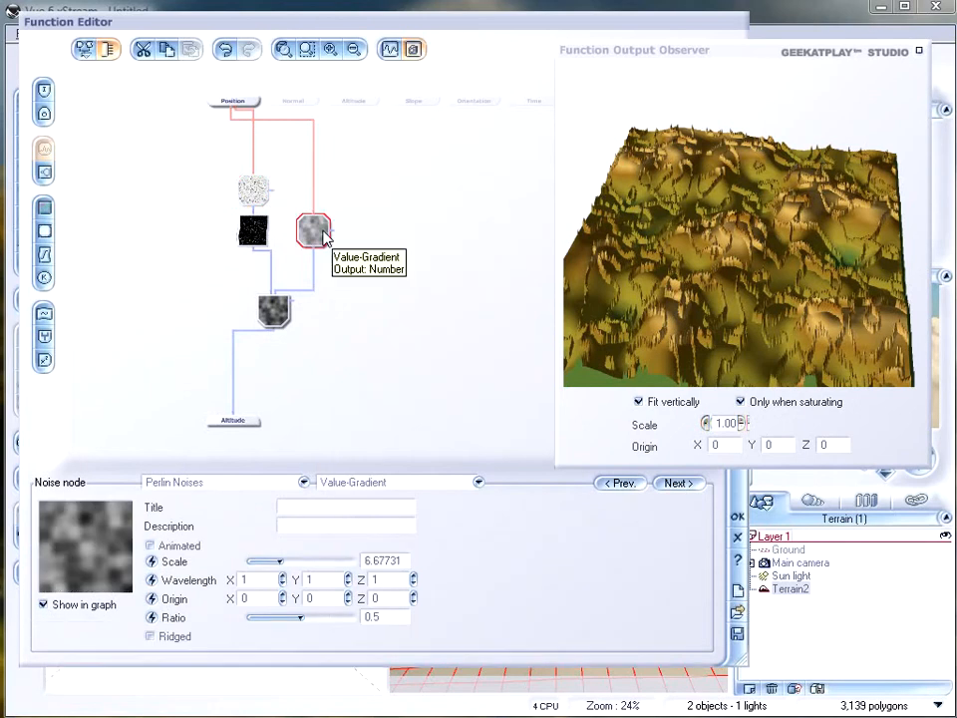
key("Delete")
left_click(252, 232)
key("Delete")
left_click(274, 311)
key("Delete")
Step: Line up the Sparse cracks node between Position and Altitude, and fit the graph to the view
left_click_drag(252, 193, 233, 269)
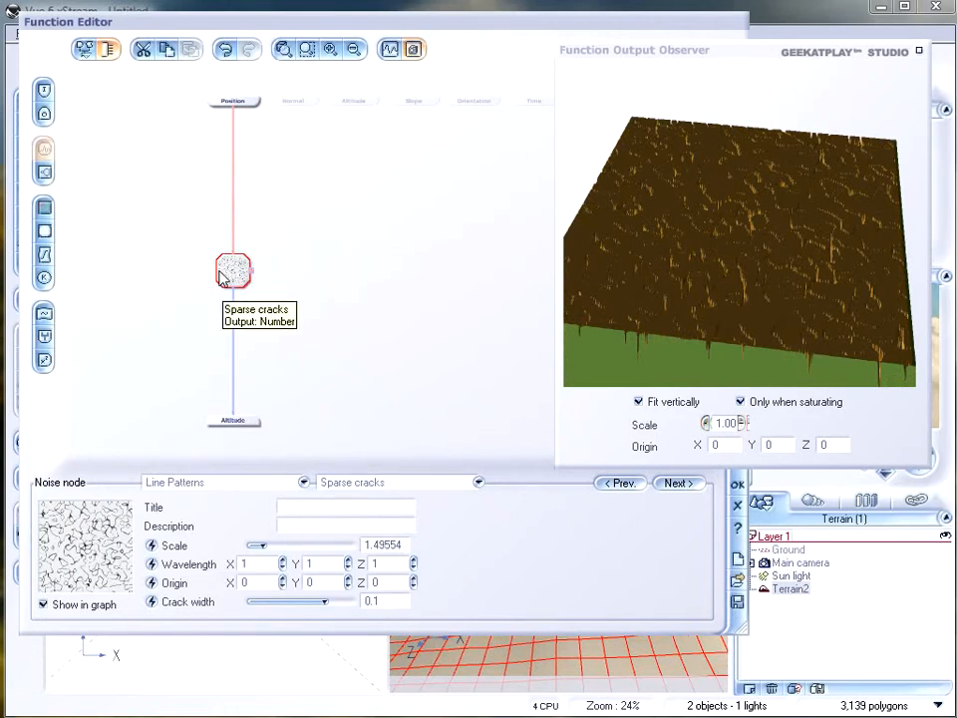
left_click(331, 54)
left_click_drag(174, 339, 426, 97)
left_click_drag(273, 388, 274, 61)
left_click_drag(374, 339, 374, 123)
left_click_drag(395, 297, 350, 281)
left_click(285, 50)
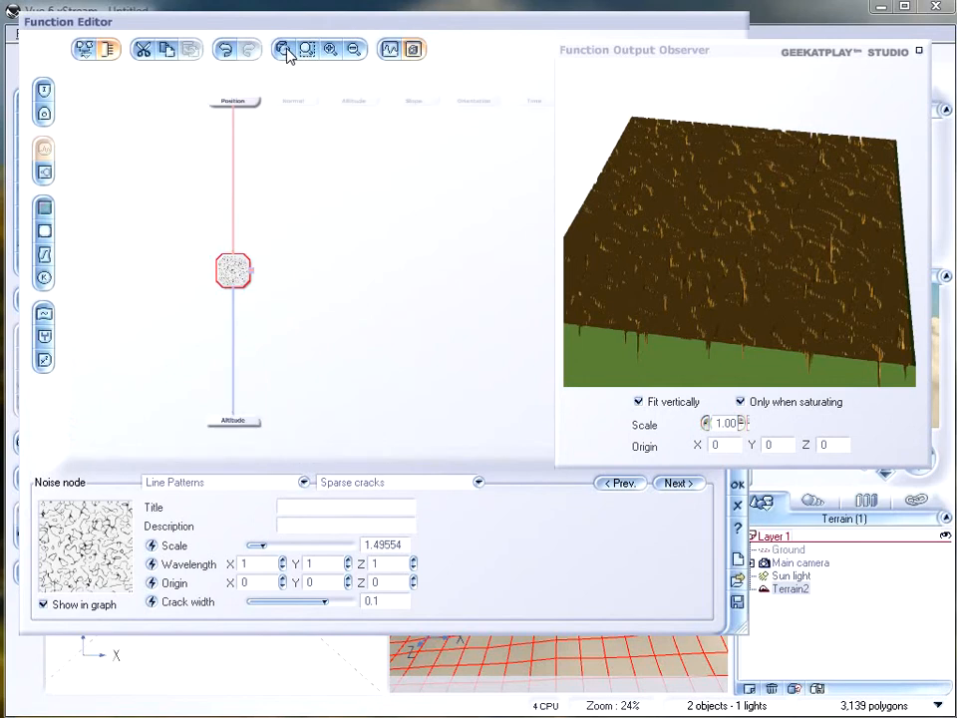
left_click(239, 426)
left_click_drag(243, 102, 237, 218)
left_click(234, 271)
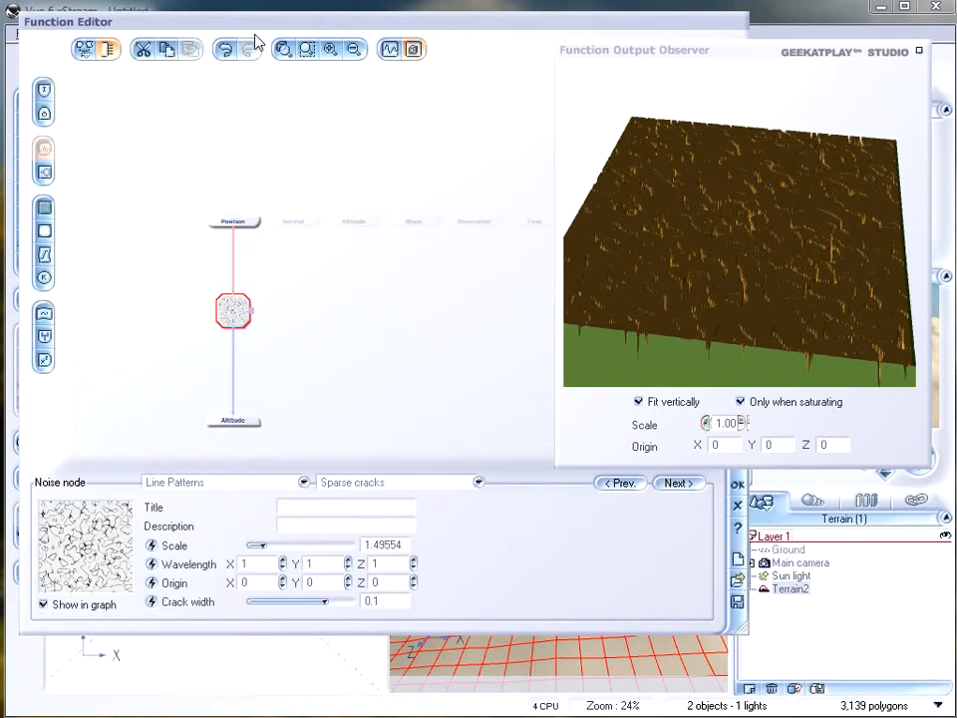
left_click(284, 49)
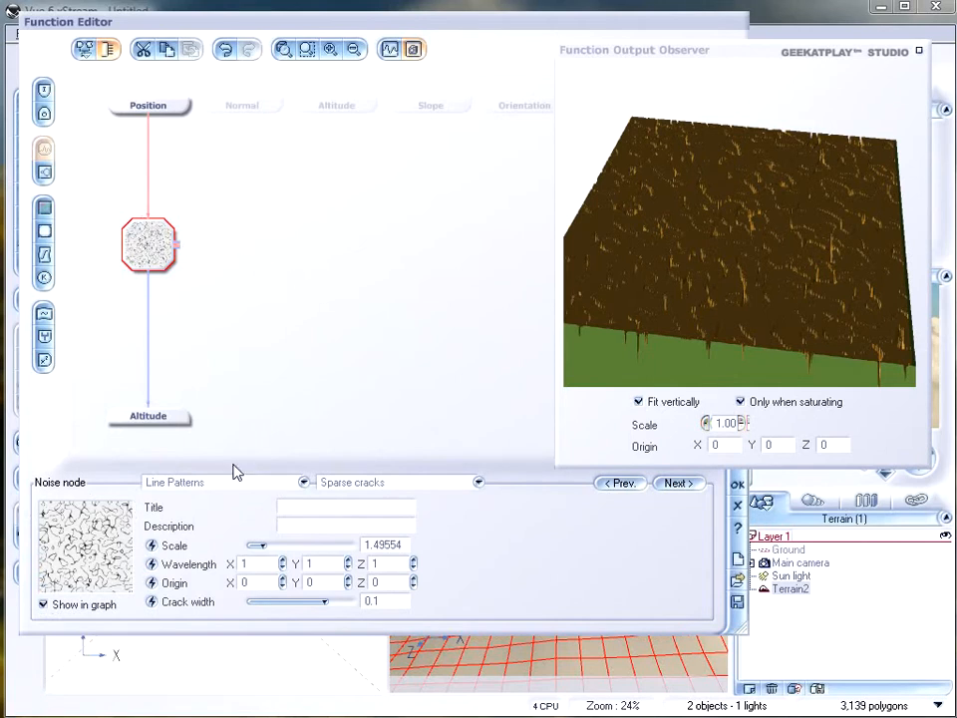
Step: Change the noise node to the Radial sine math pattern and inspect the terrain preview
left_click(305, 482)
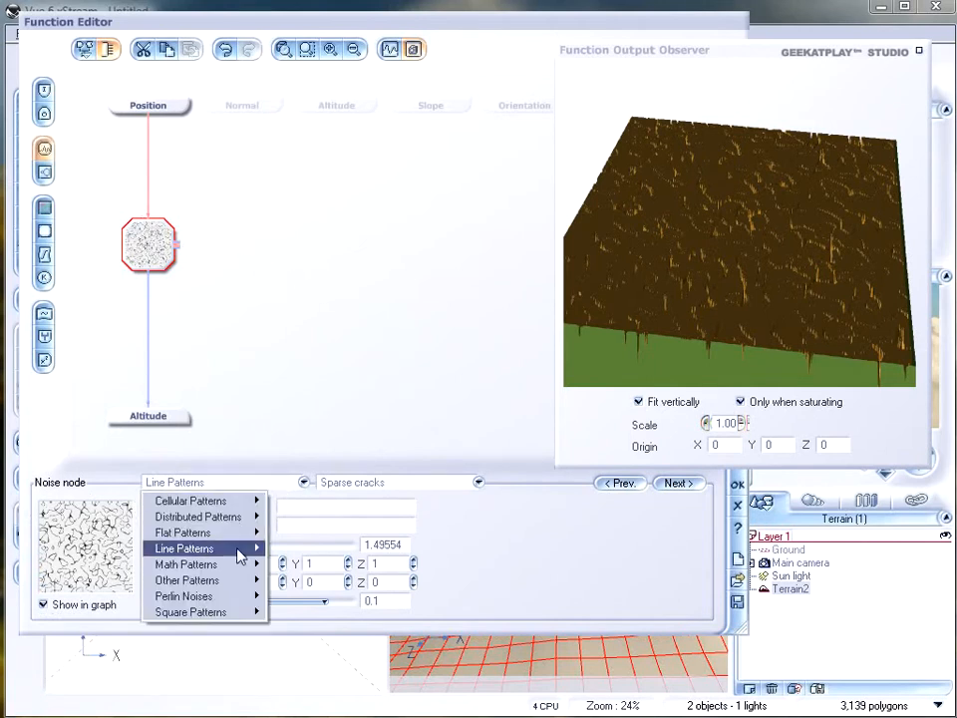
mouse_move(239, 570)
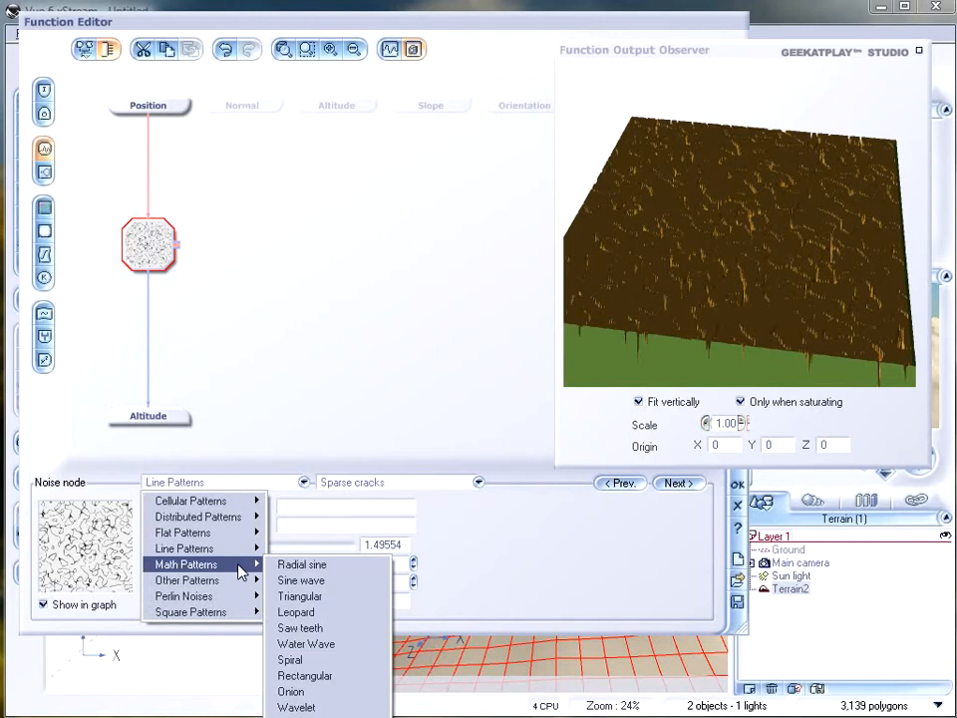
left_click(317, 565)
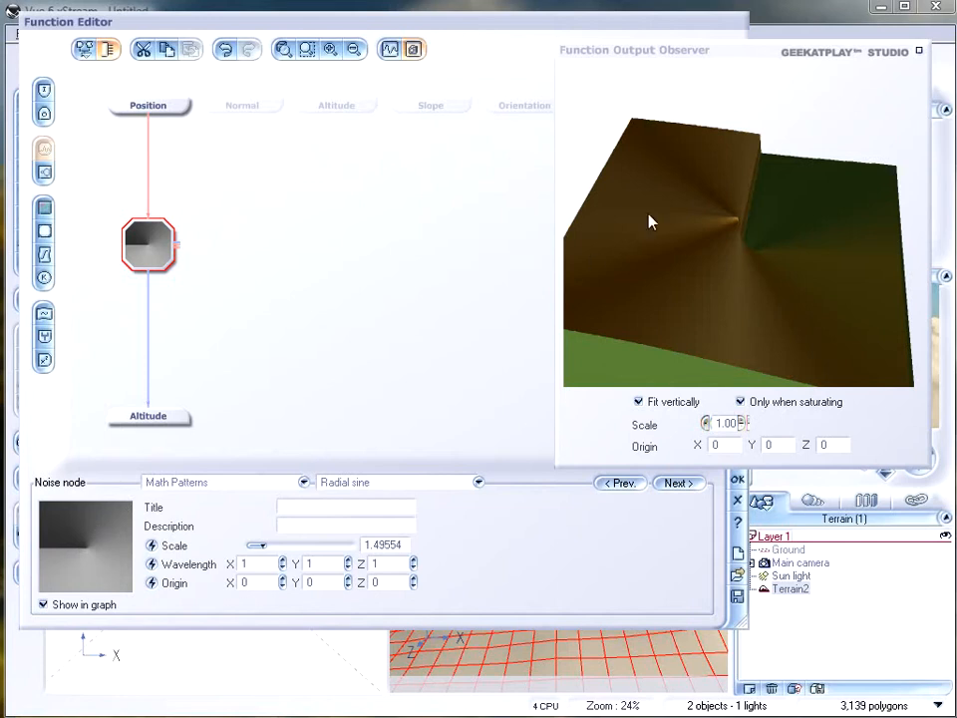
left_click_drag(758, 249, 728, 267)
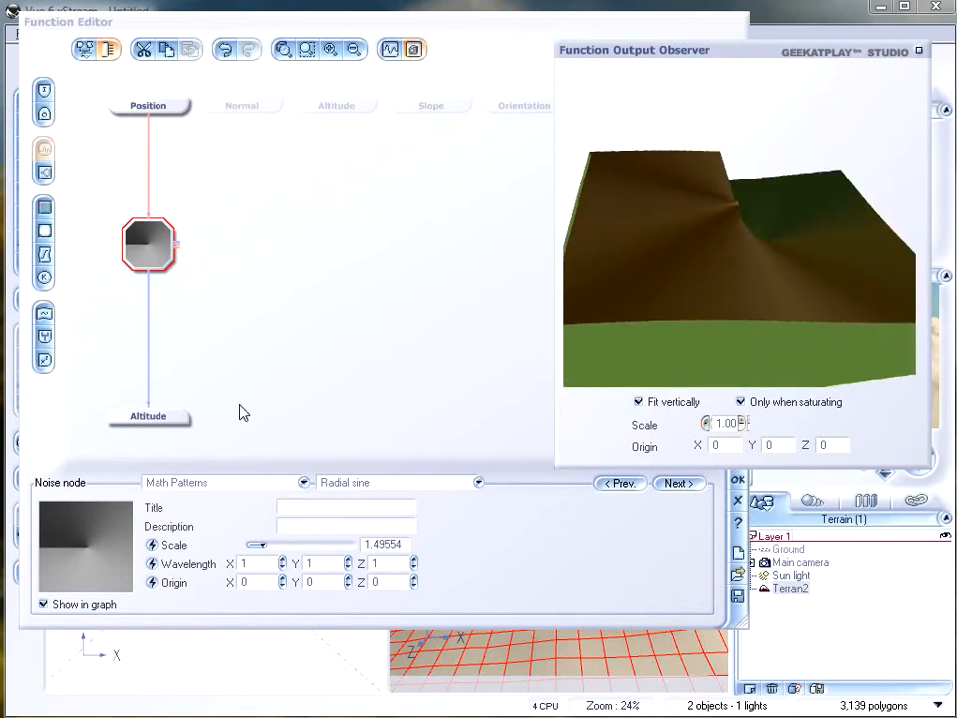
Step: Change the noise node to the Triangular math pattern and inspect the terrain preview
left_click(259, 489)
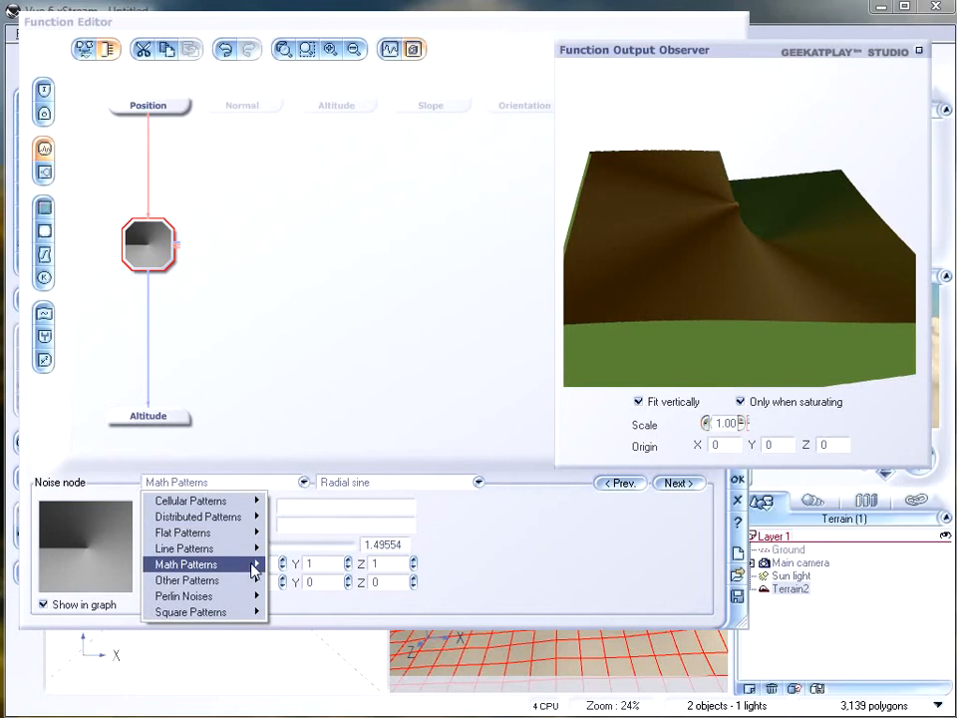
left_click(376, 489)
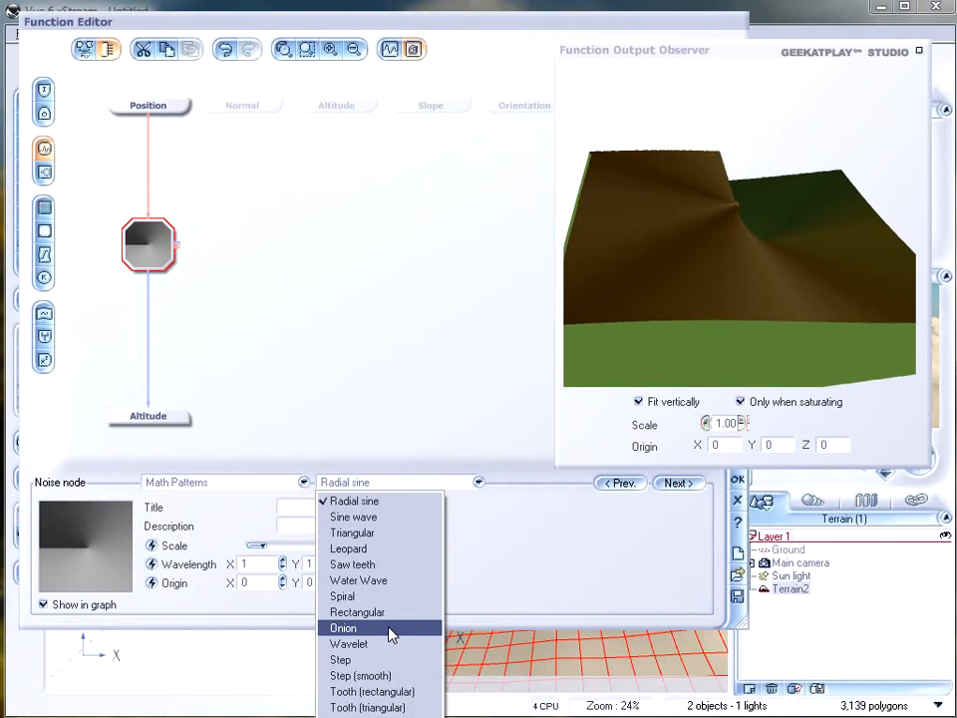
left_click(398, 504)
left_click(399, 483)
left_click(357, 532)
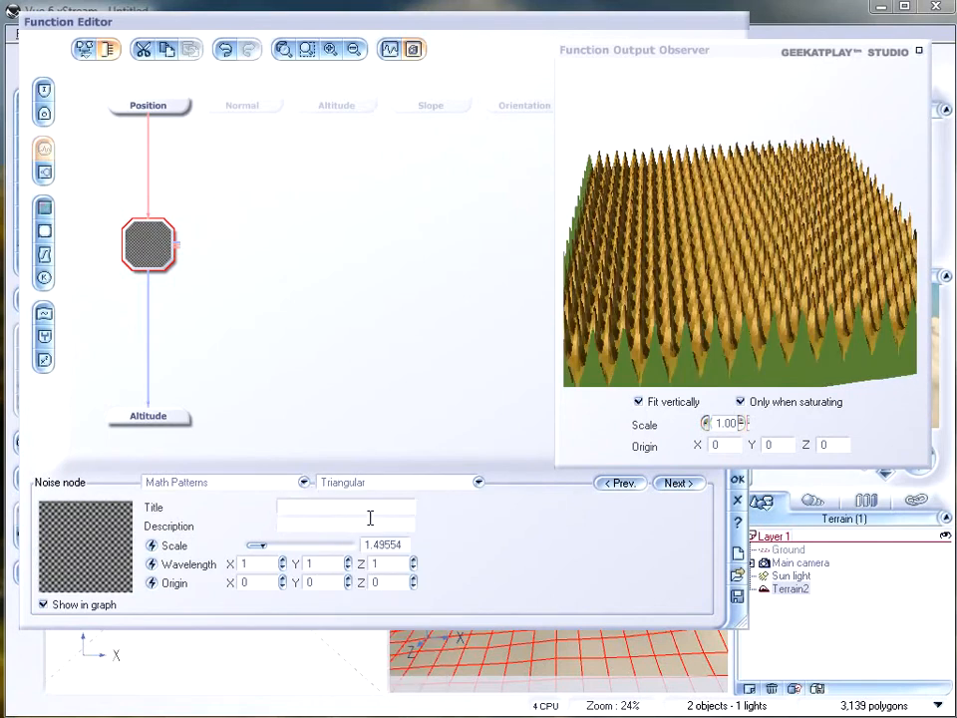
left_click_drag(678, 275, 700, 305)
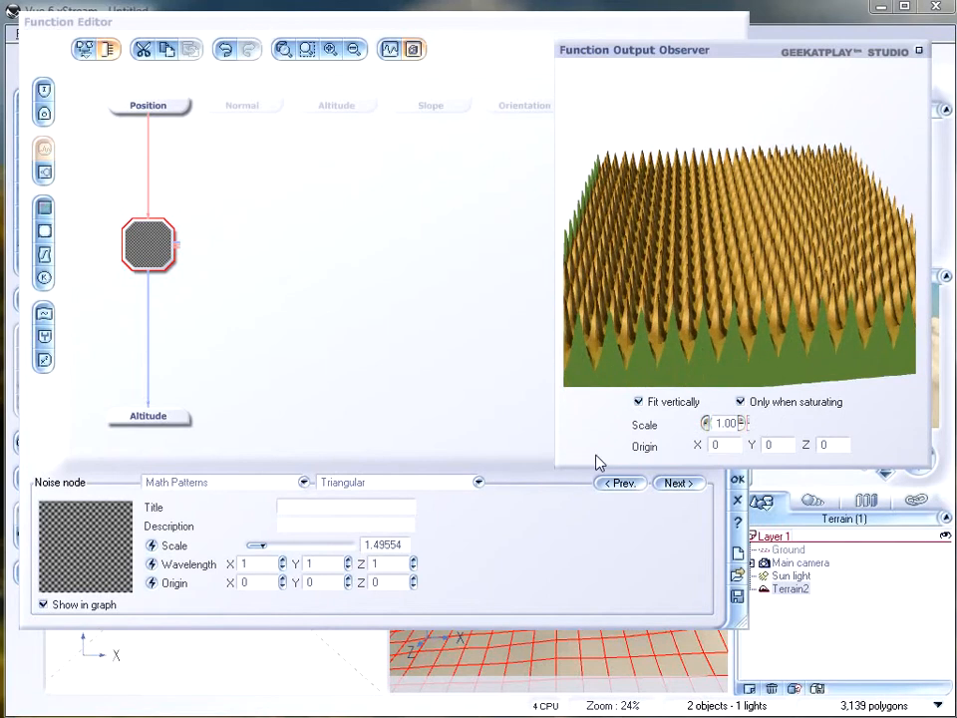
Step: Switch the noise node to the Sine wave pattern and inspect the terrain preview from several angles
left_click(431, 489)
left_click(391, 516)
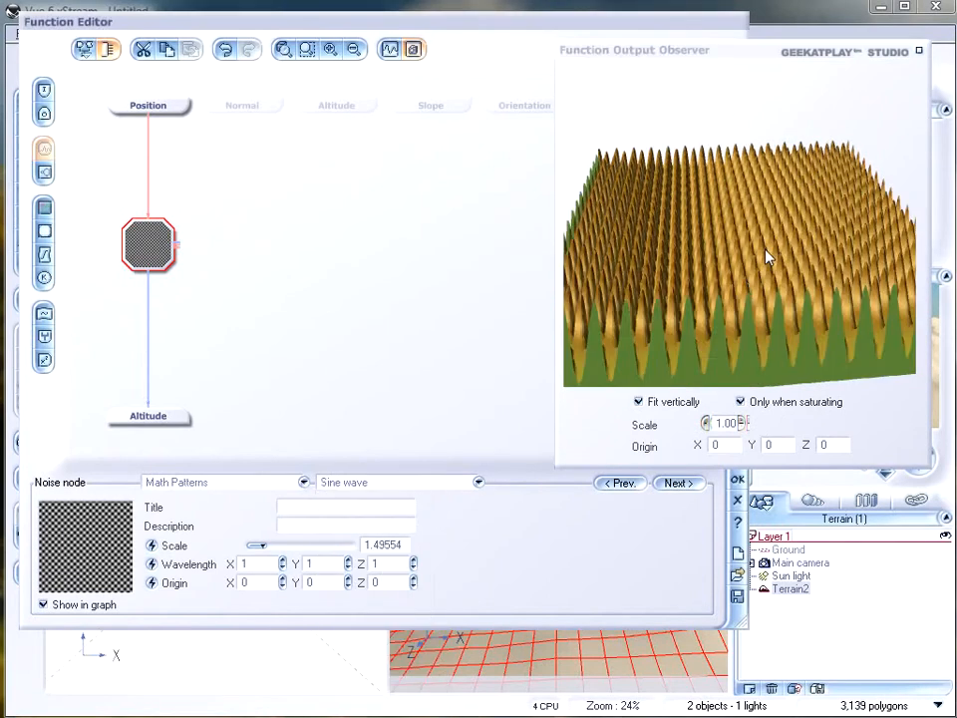
left_click_drag(740, 288, 818, 173)
left_click_drag(646, 217, 619, 299)
left_click_drag(564, 212, 639, 249)
Step: Change the noise node to the Leopard pattern, set its scale to about 3.49, and inspect the resulting terrain
left_click(389, 483)
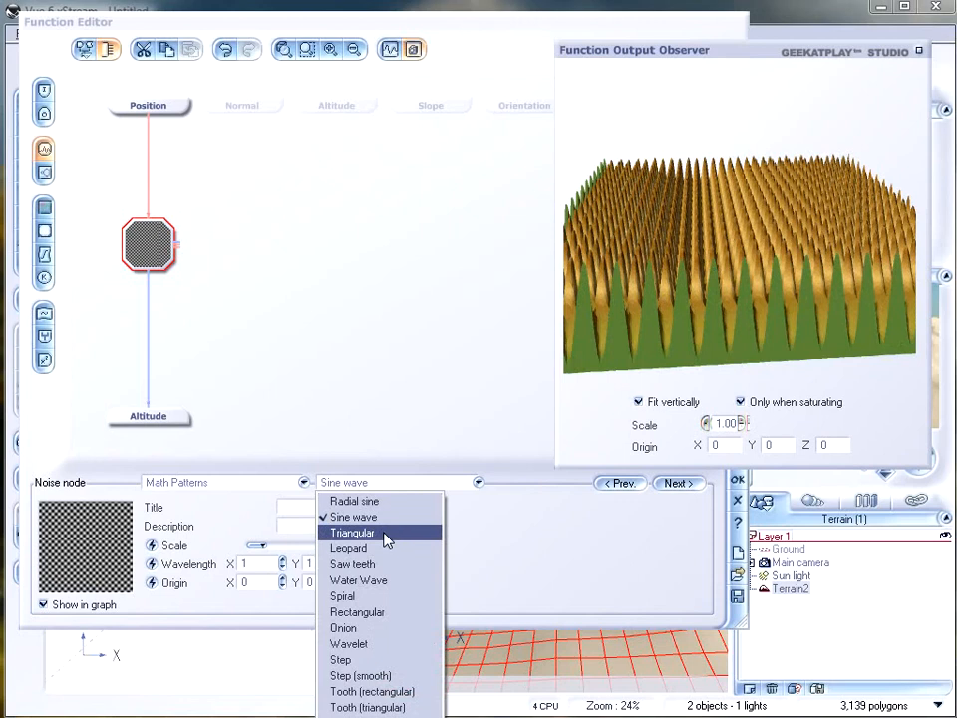
left_click(387, 550)
left_click_drag(718, 273, 686, 242)
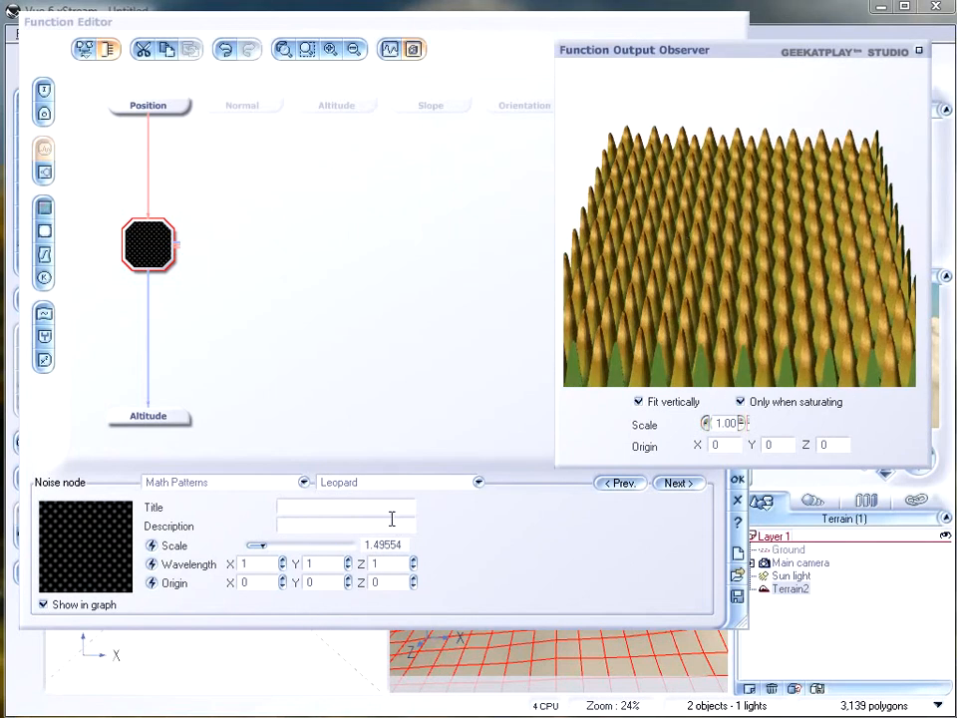
left_click_drag(268, 546, 283, 546)
left_click_drag(715, 343, 709, 325)
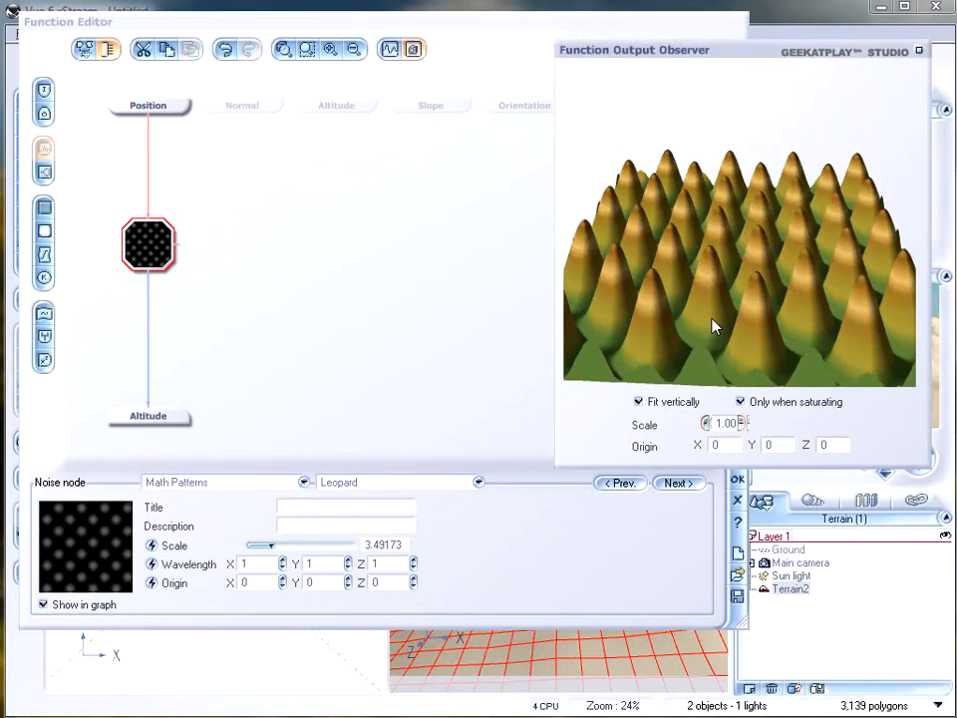
left_click(440, 485)
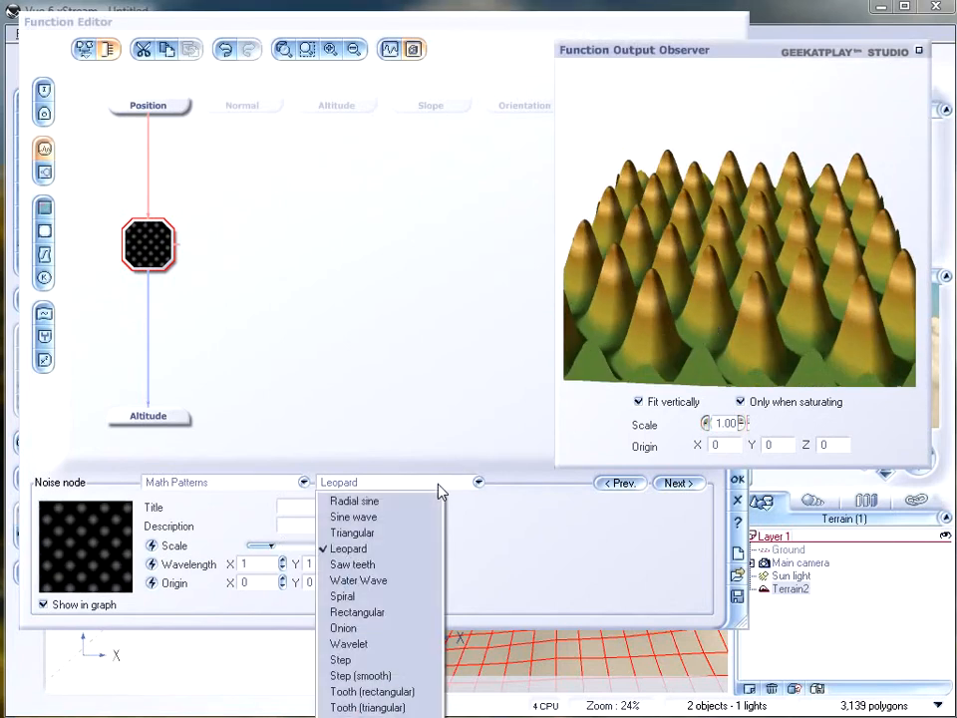
left_click(438, 483)
left_click_drag(738, 270, 738, 299)
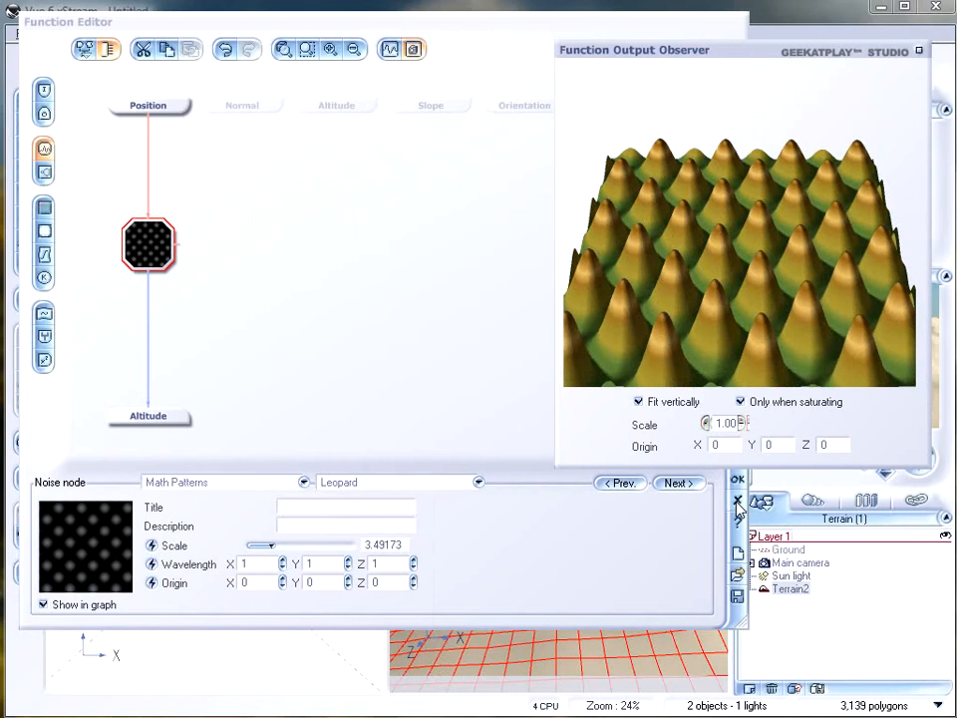
Step: Discard the terrain function edits and open the color production function of Terrain2's Default material for editing
left_click(737, 501)
left_click(725, 546)
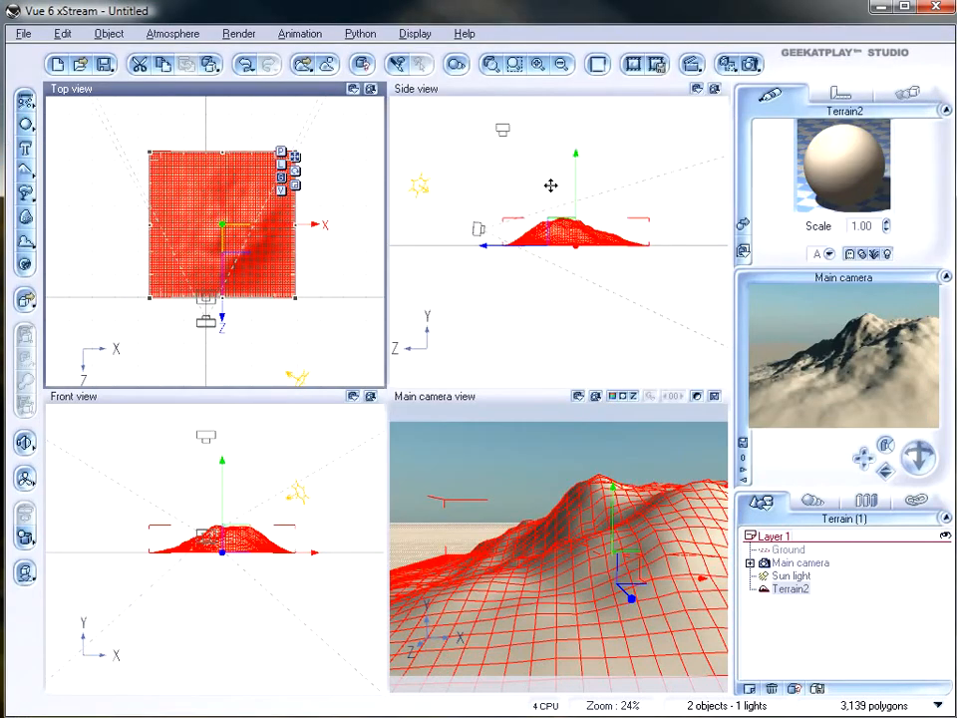
double_click(794, 172)
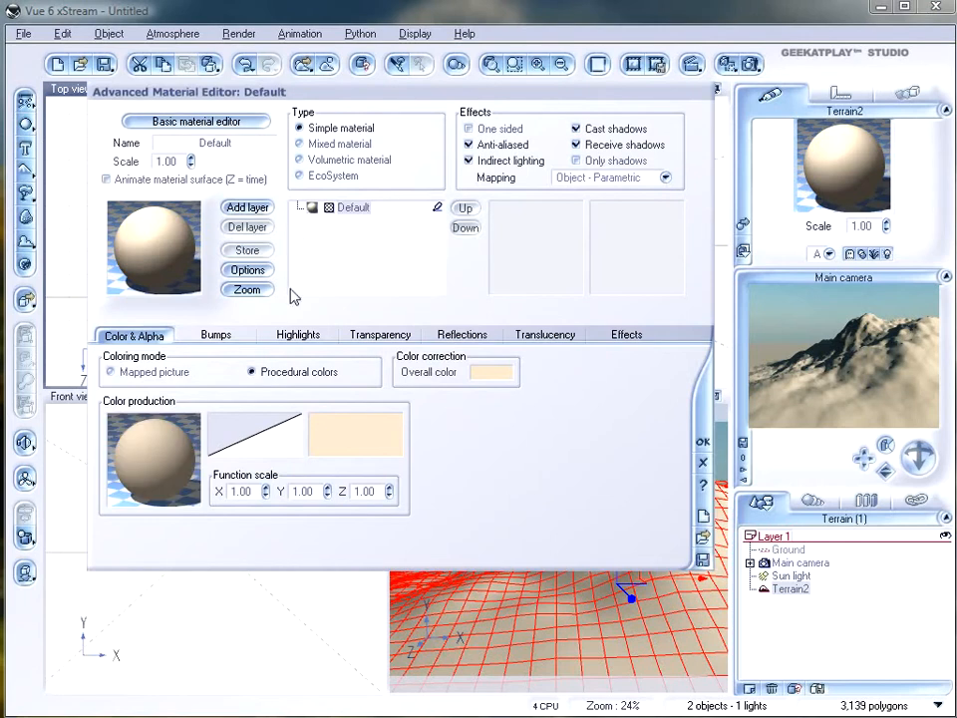
right_click(148, 439)
left_click(180, 440)
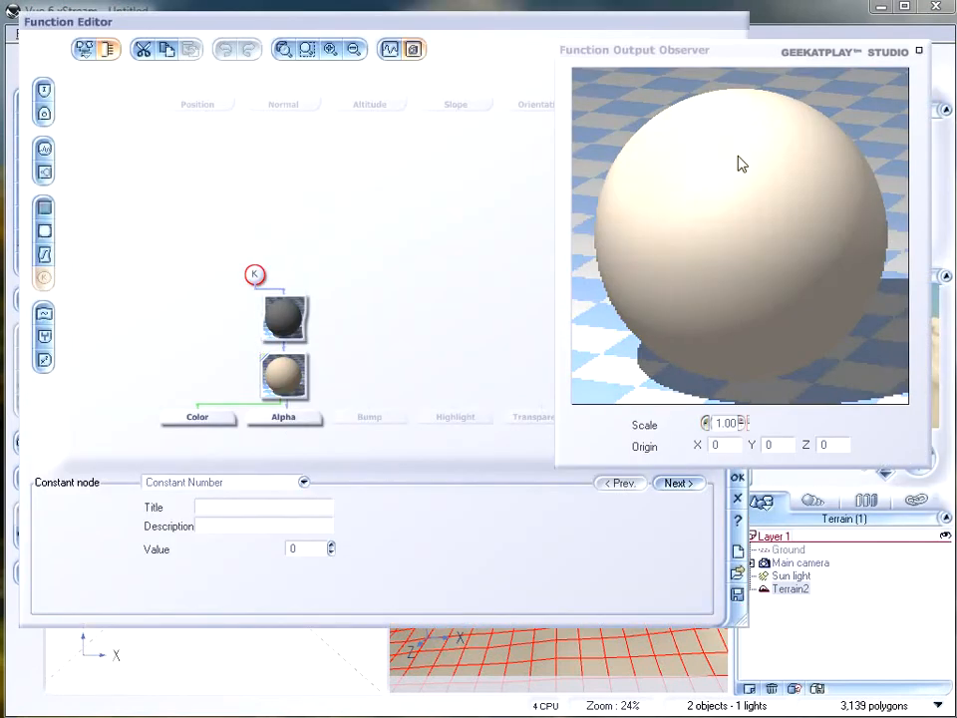
Step: Move the constant node up away from the filter, and assign the rainbow map from the Colorful collection to the color node
left_click_drag(255, 272, 311, 217)
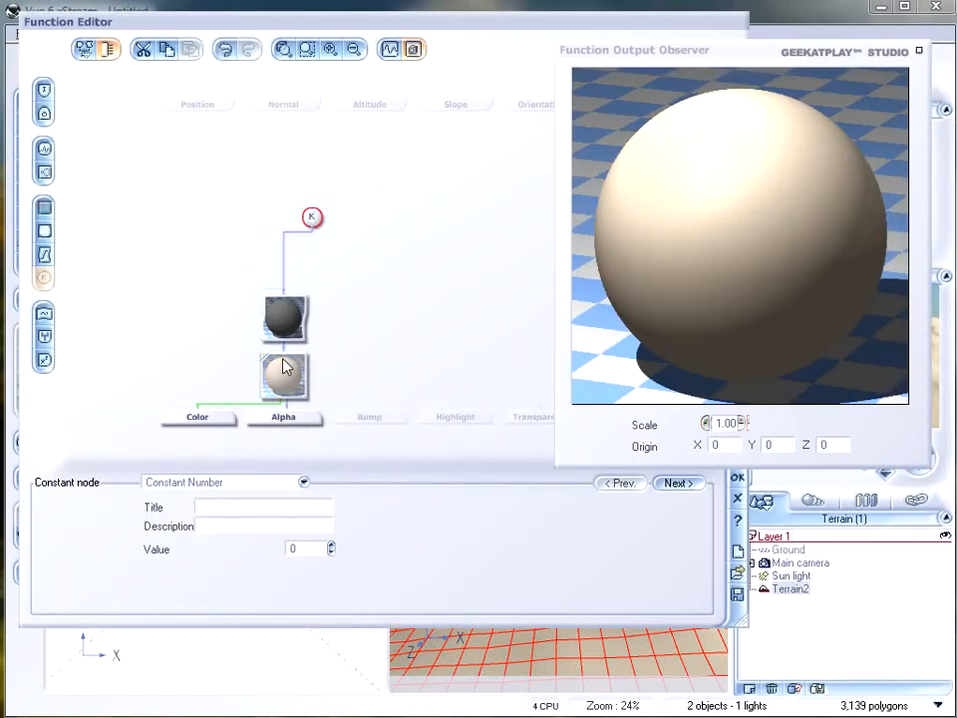
left_click(284, 374)
left_click(334, 553)
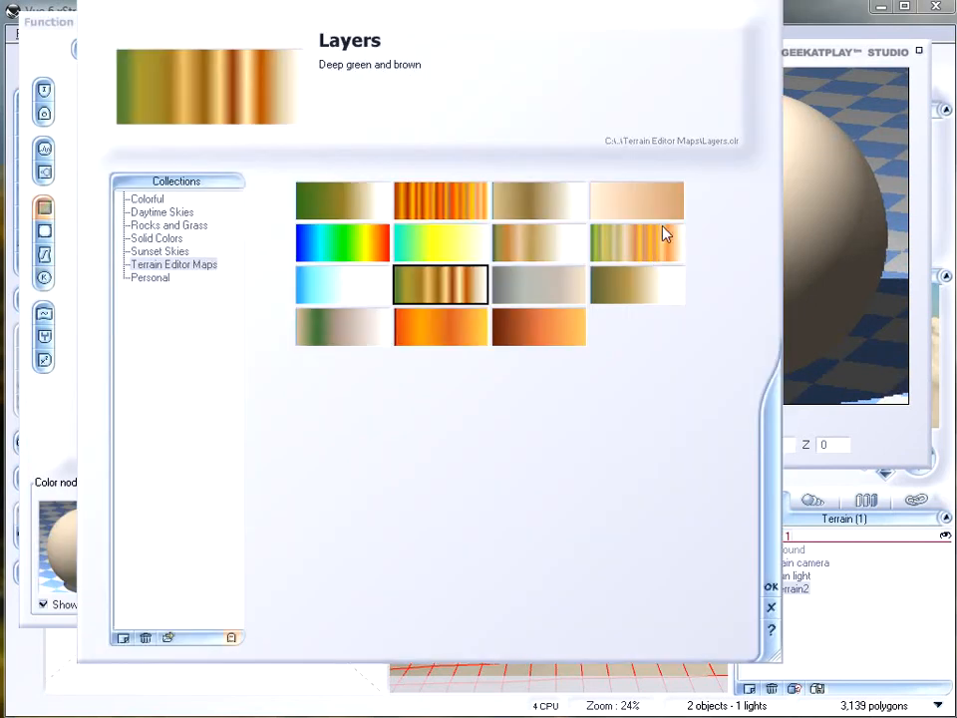
left_click(147, 199)
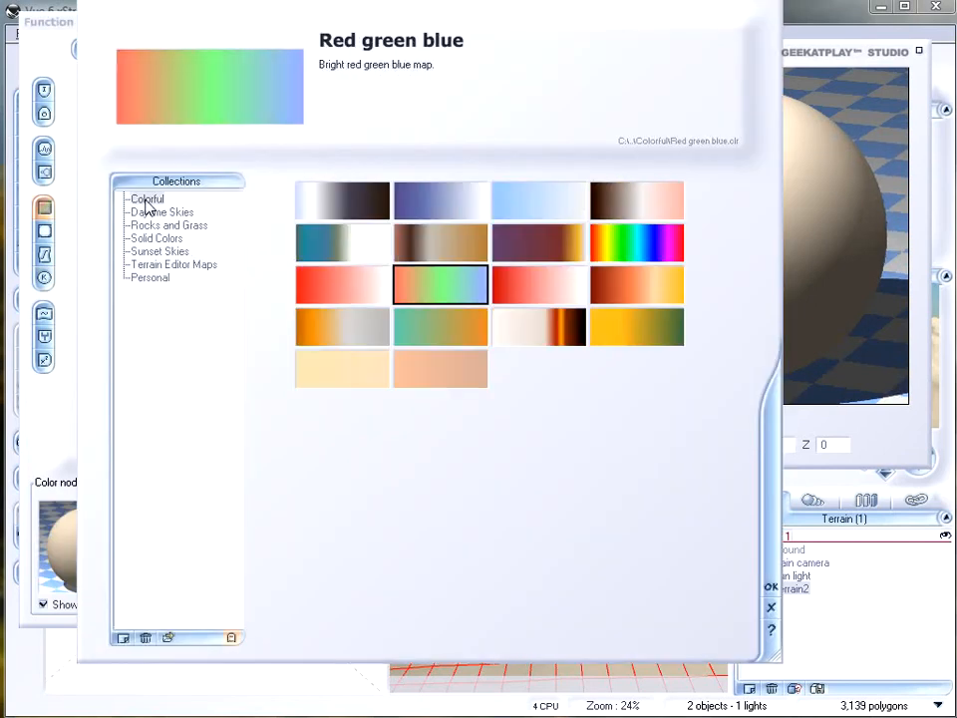
left_click(669, 231)
left_click(773, 587)
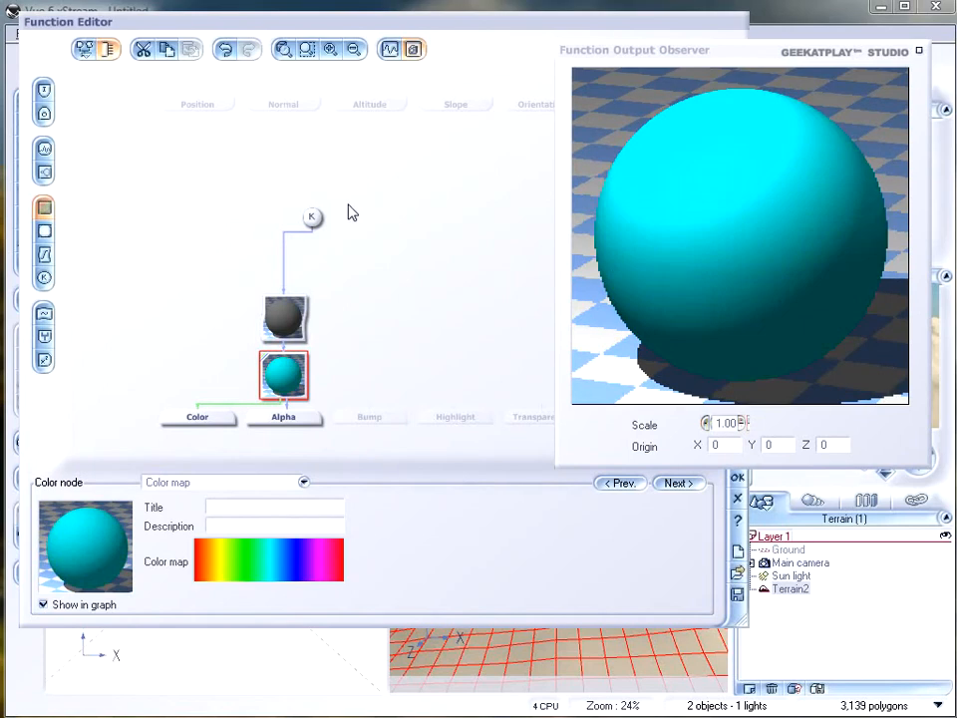
Step: Replace the constant node with a noise node above the filter and set it to the Radial sine math pattern
left_click(312, 217)
left_click(44, 149)
left_click_drag(316, 199, 256, 198)
left_click(230, 483)
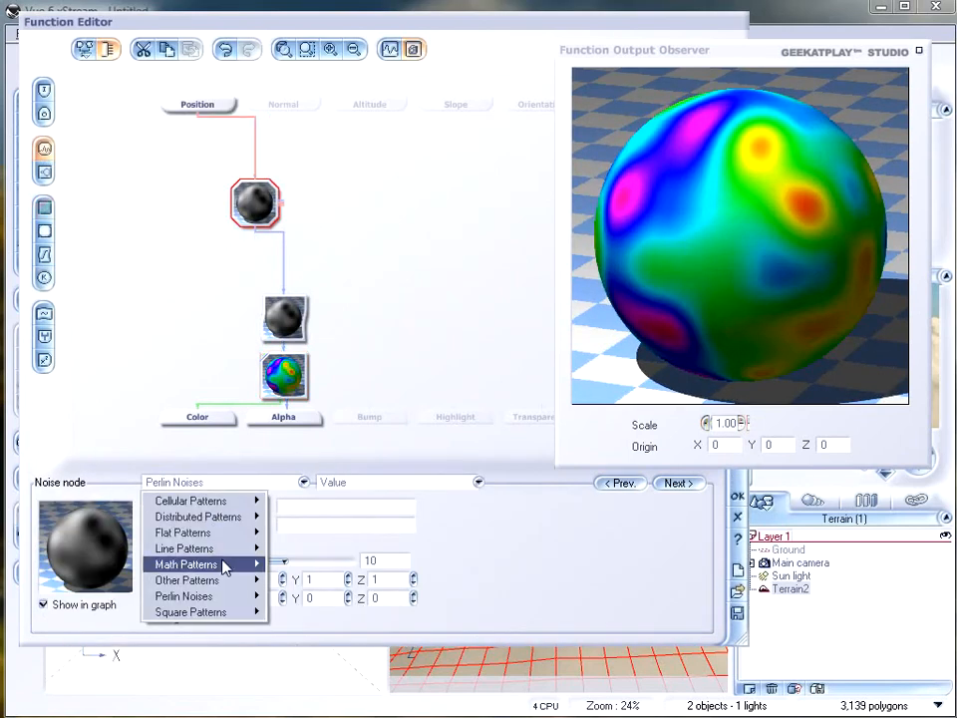
mouse_move(252, 565)
left_click(317, 565)
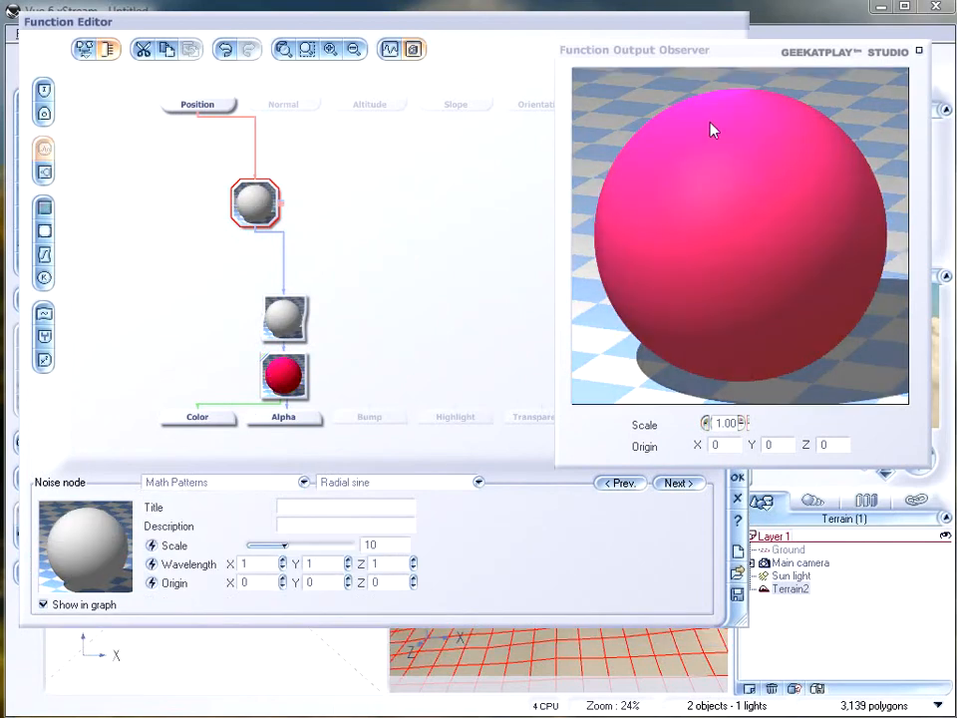
Step: Set the node previews to display a 2D Plane instead of a sphere
left_click(83, 49)
left_click(223, 151)
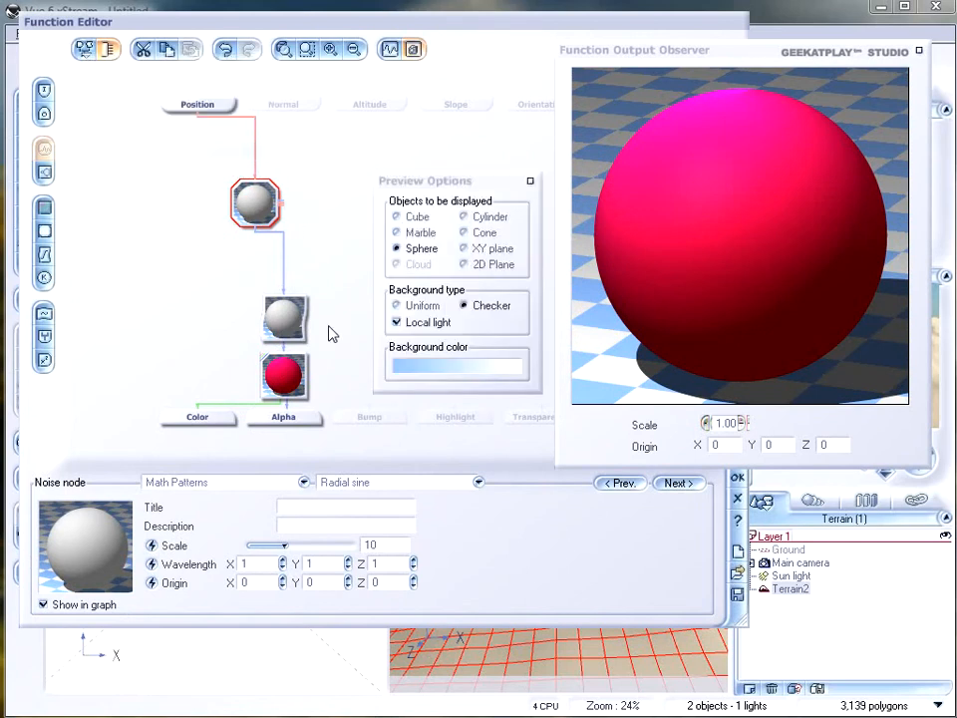
left_click(466, 263)
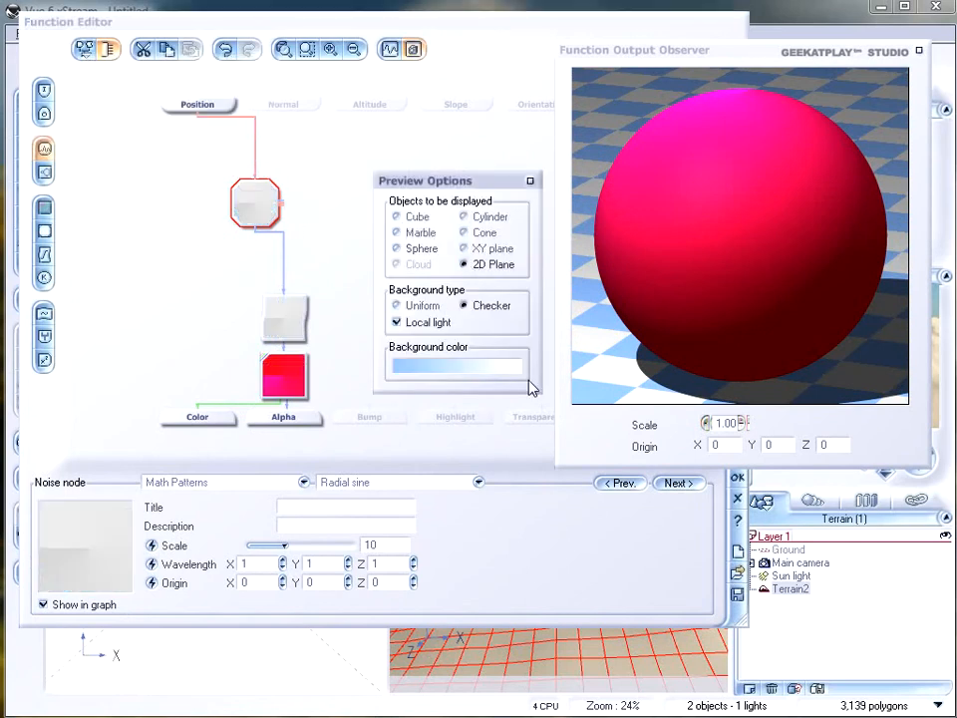
left_click(530, 183)
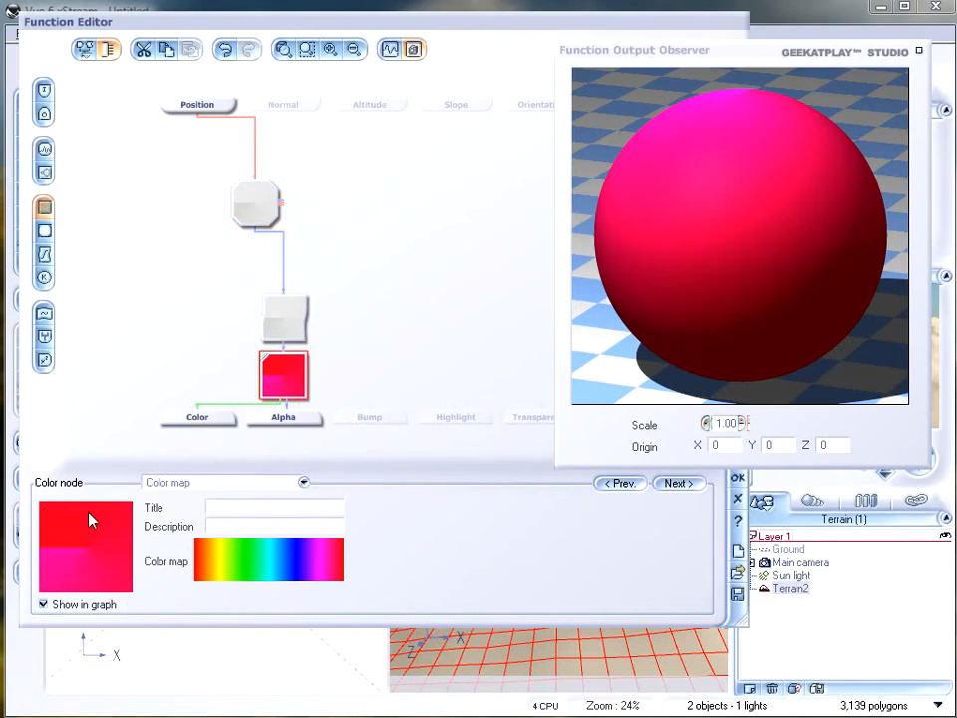
Step: Change the noise node to the Sine wave pattern and set its scale to about 8.19
left_click(265, 217)
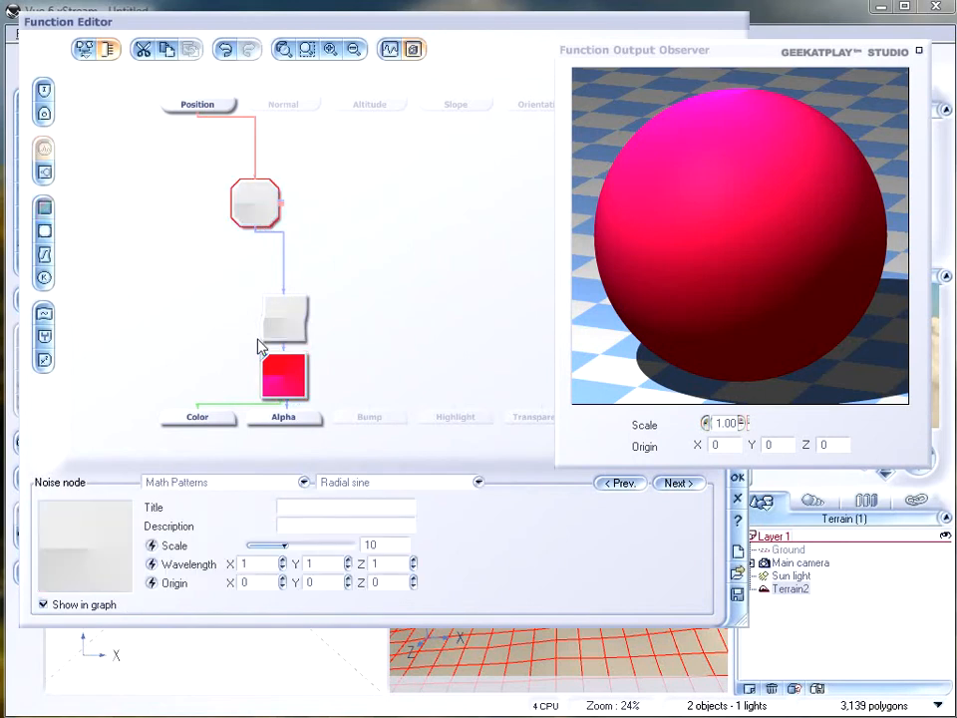
left_click(367, 489)
left_click(354, 514)
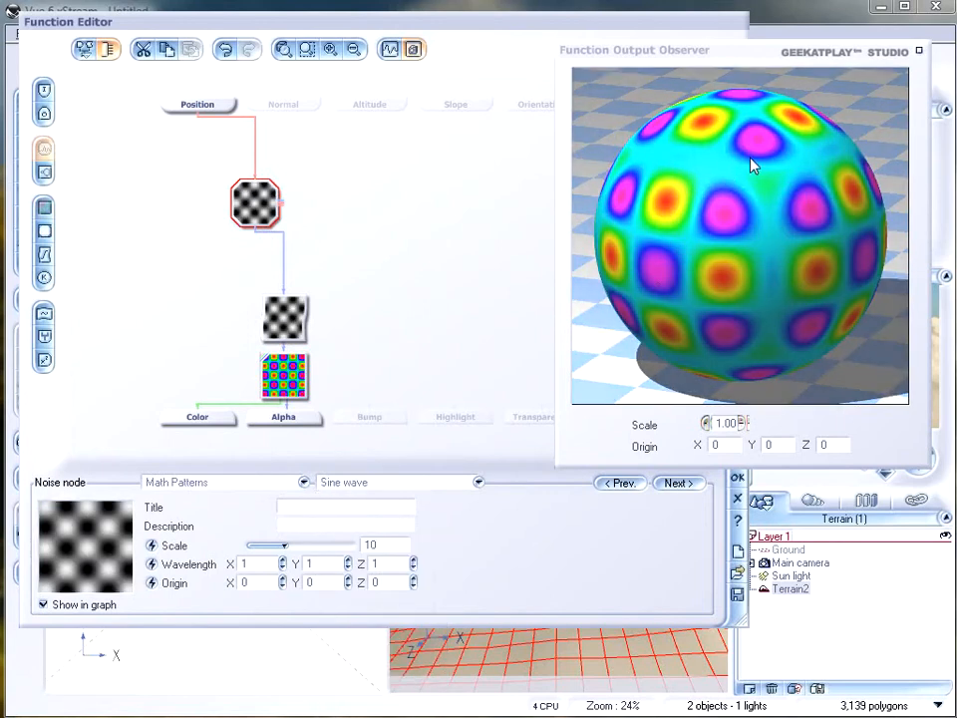
mouse_move(328, 536)
left_mouse_down()
mouse_move(299, 538)
mouse_move(324, 539)
left_mouse_up()
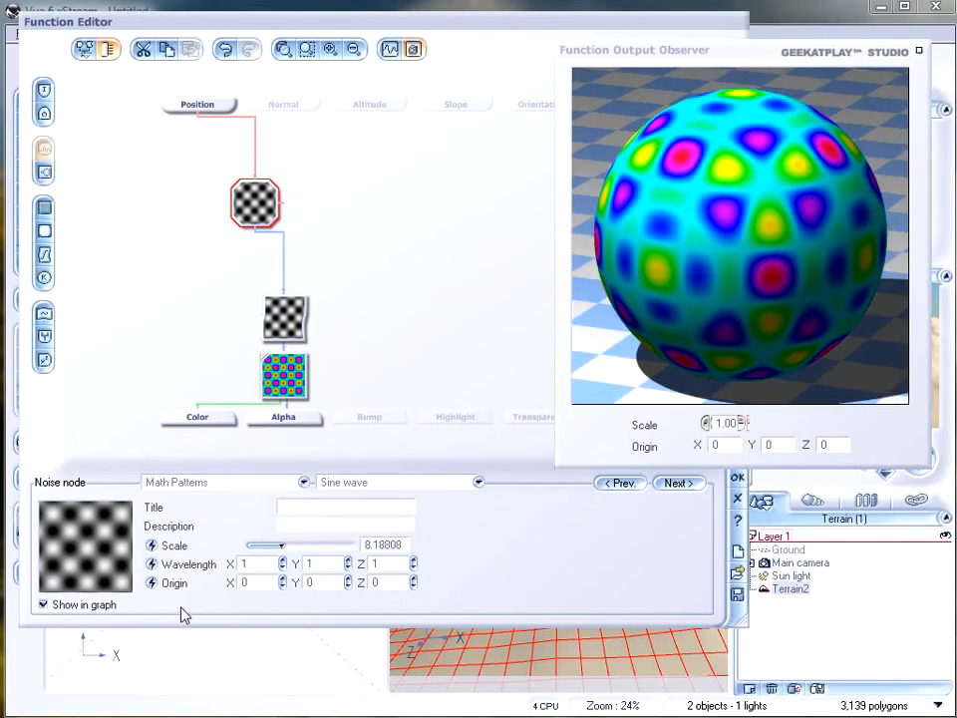
Step: Switch the noise node to the Leopard pattern and inspect its colors on the sphere preview
left_click(366, 480)
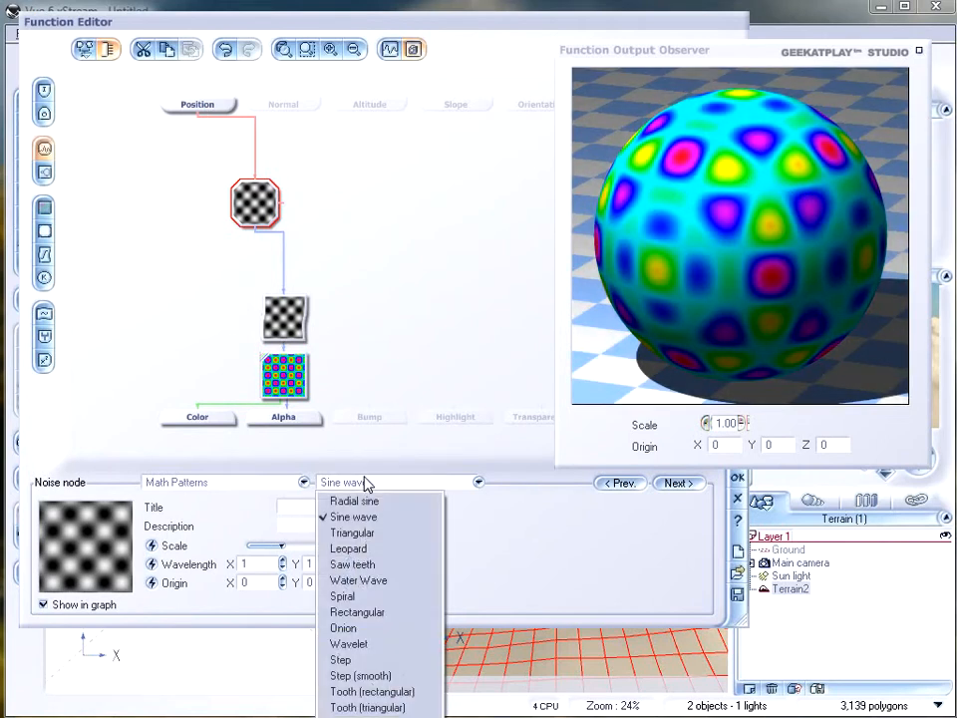
left_click(392, 549)
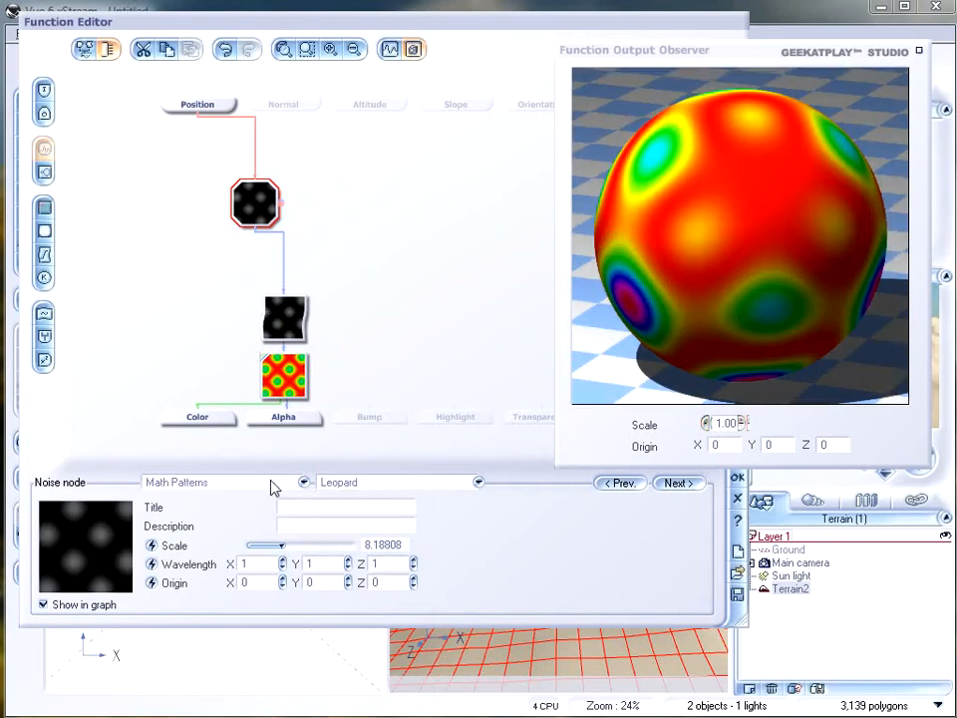
left_click(753, 237)
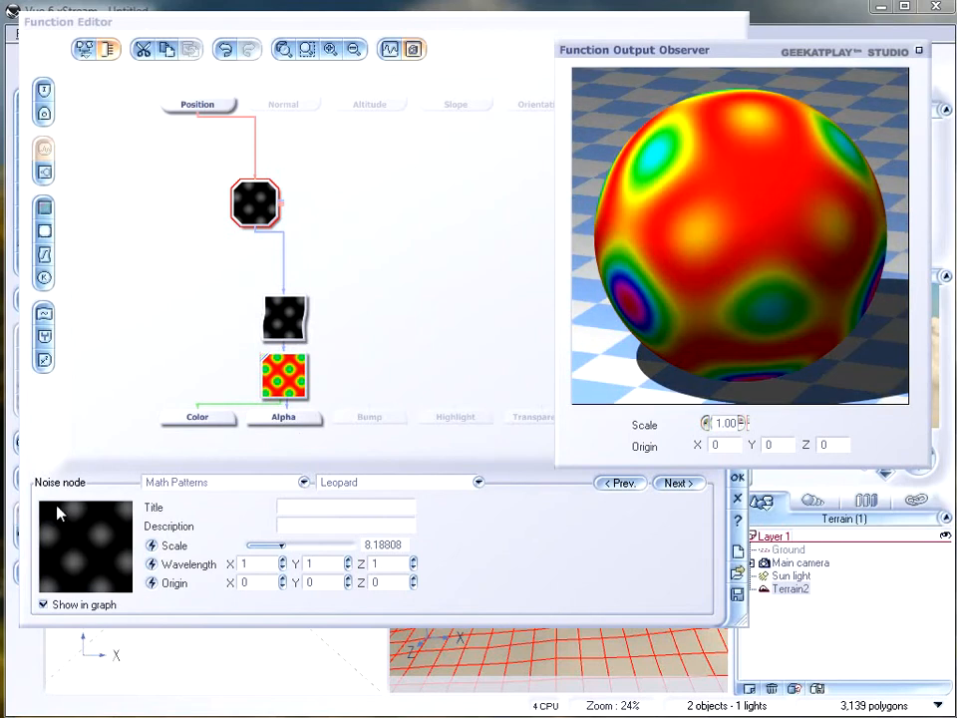
Step: Try the Saw teeth pattern on the noise node and settle on the Water Wave pattern
left_click(404, 482)
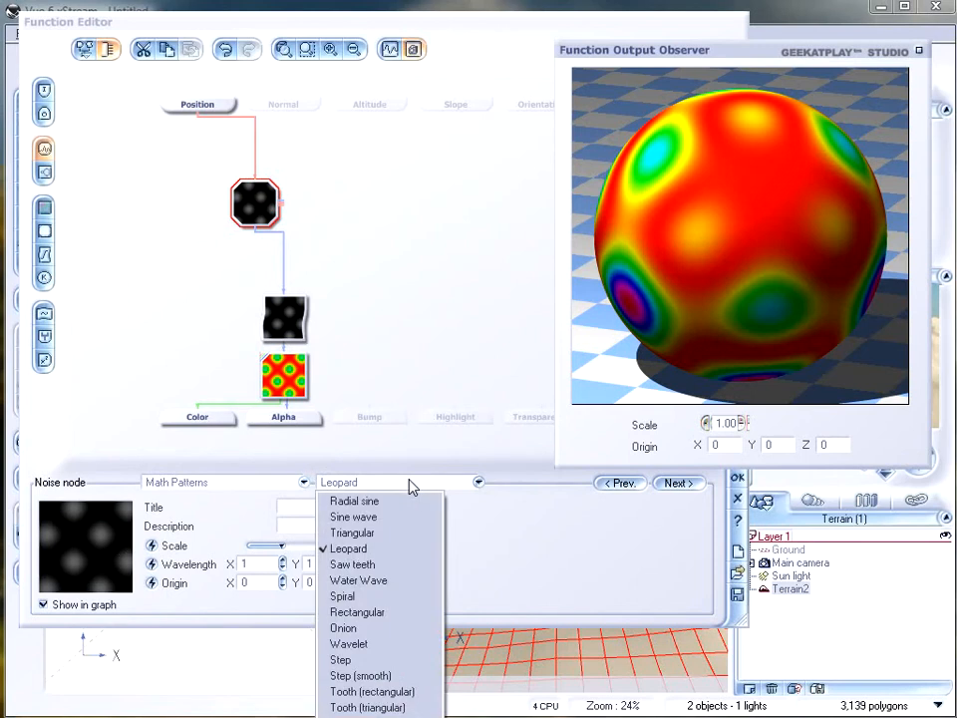
left_click(403, 566)
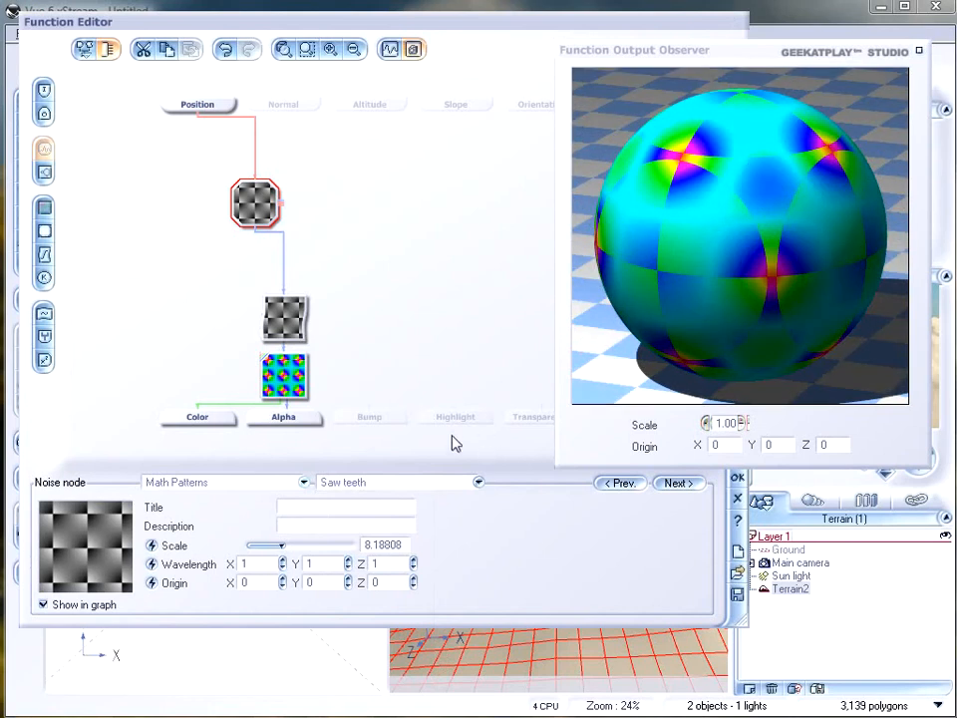
left_click(427, 485)
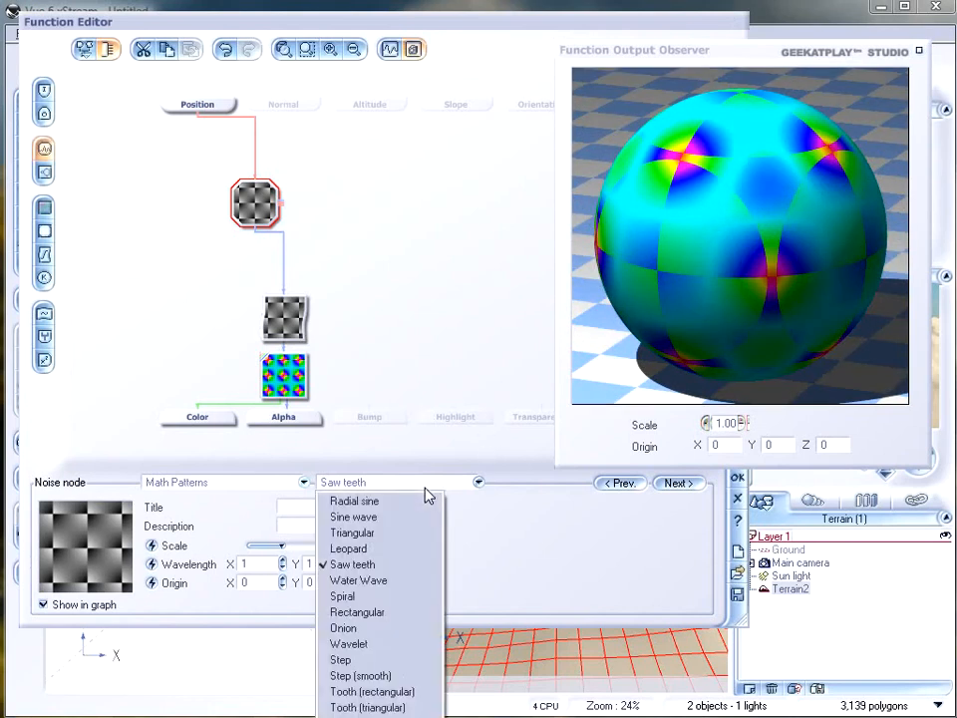
left_click(380, 578)
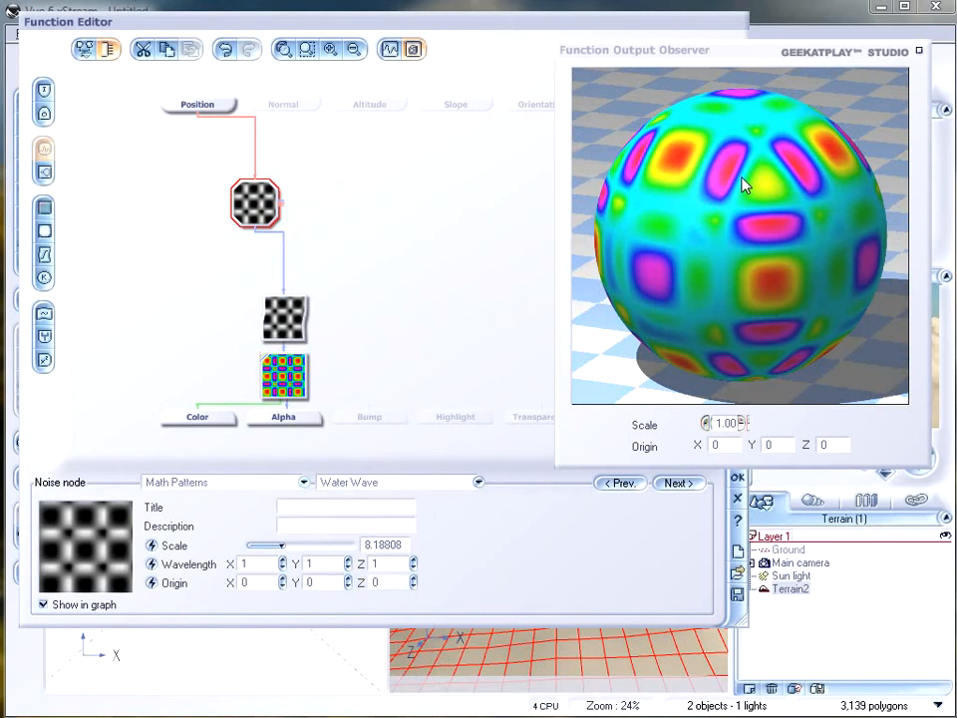
Step: Line up the noise and filter nodes directly beneath Position, and move the color map node up just below the filter
left_click_drag(271, 203, 214, 190)
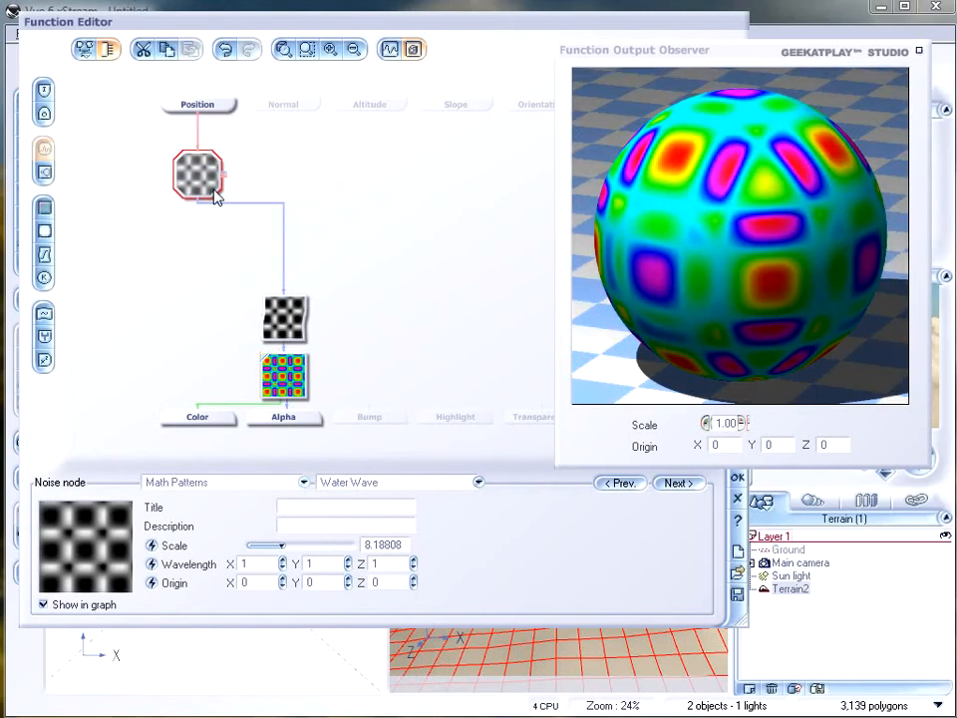
left_click_drag(277, 324, 241, 257)
left_click_drag(282, 377, 226, 321)
left_click_drag(252, 261, 195, 264)
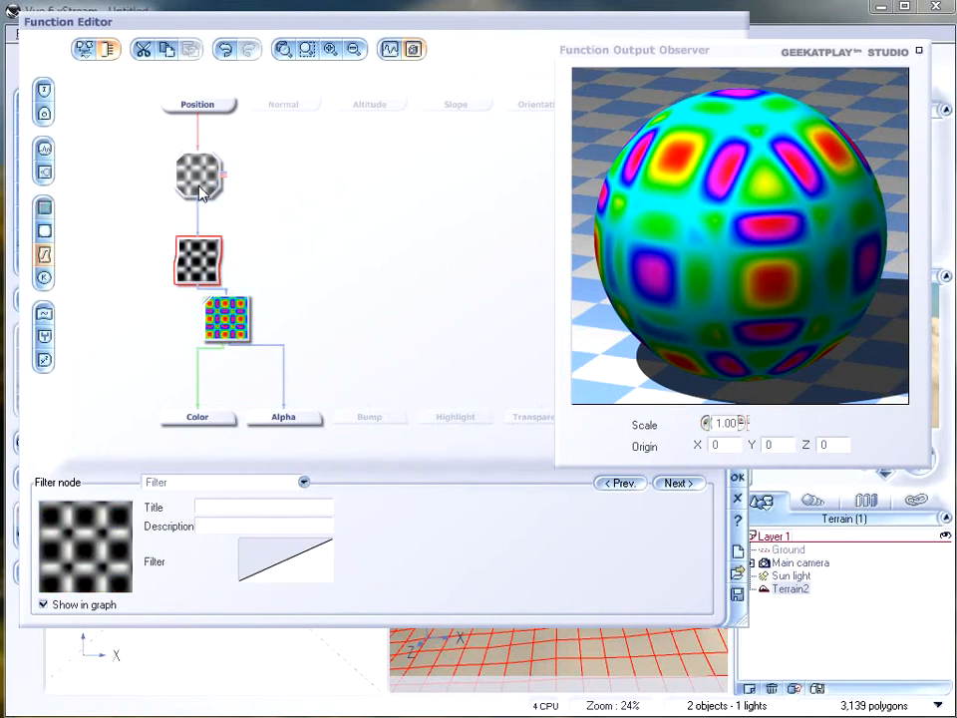
left_click_drag(197, 176, 198, 203)
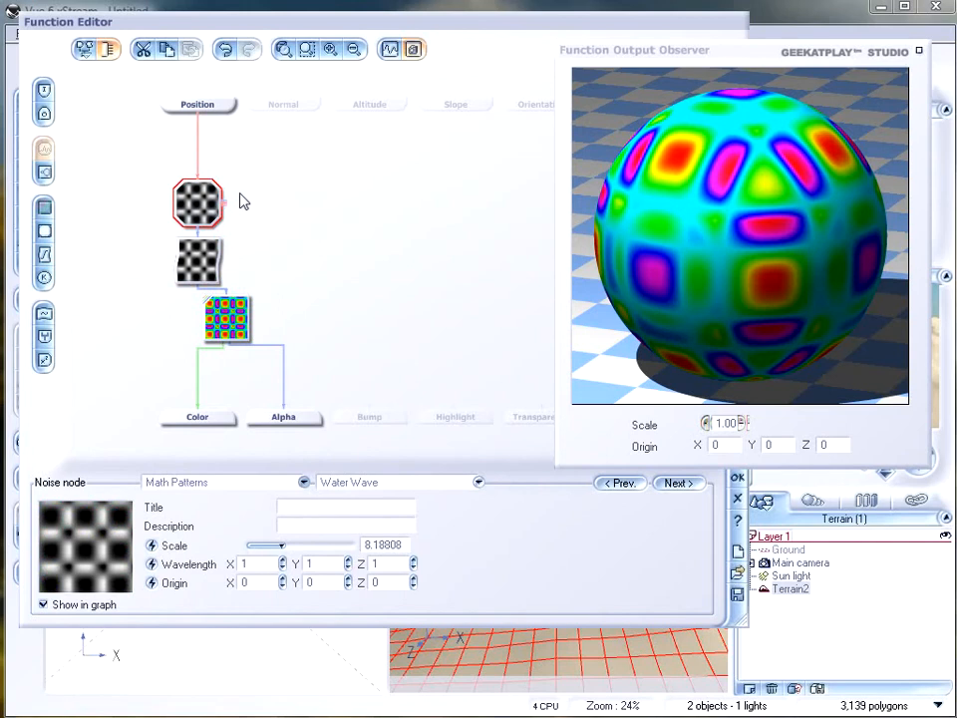
Step: Try feeding the noise node from a Simple Fractal node with largest feature about 1.35, roughness about 0.90 and gain about 4.83, and delete it
left_click(306, 169)
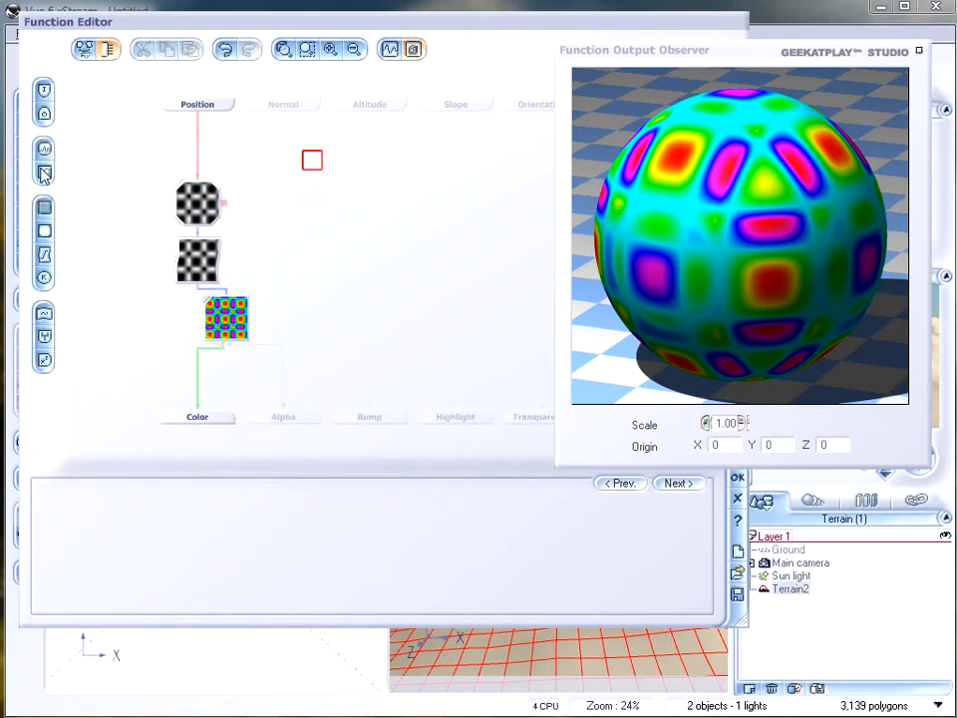
left_click(44, 173)
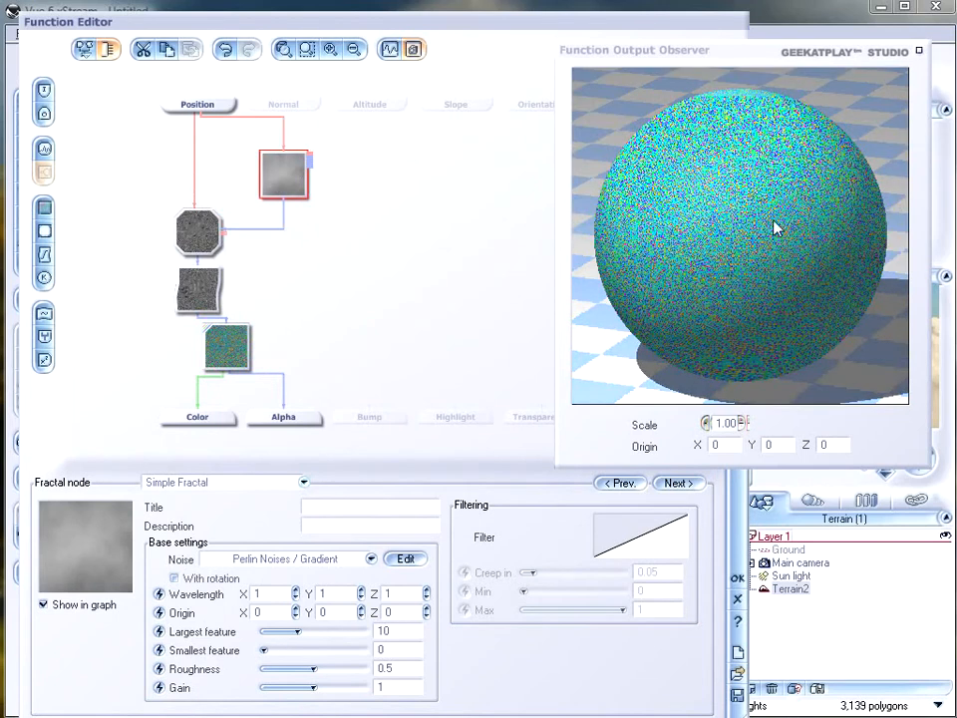
mouse_move(297, 631)
left_mouse_down()
mouse_move(276, 631)
mouse_move(305, 633)
left_mouse_up()
left_click_drag(338, 670, 357, 689)
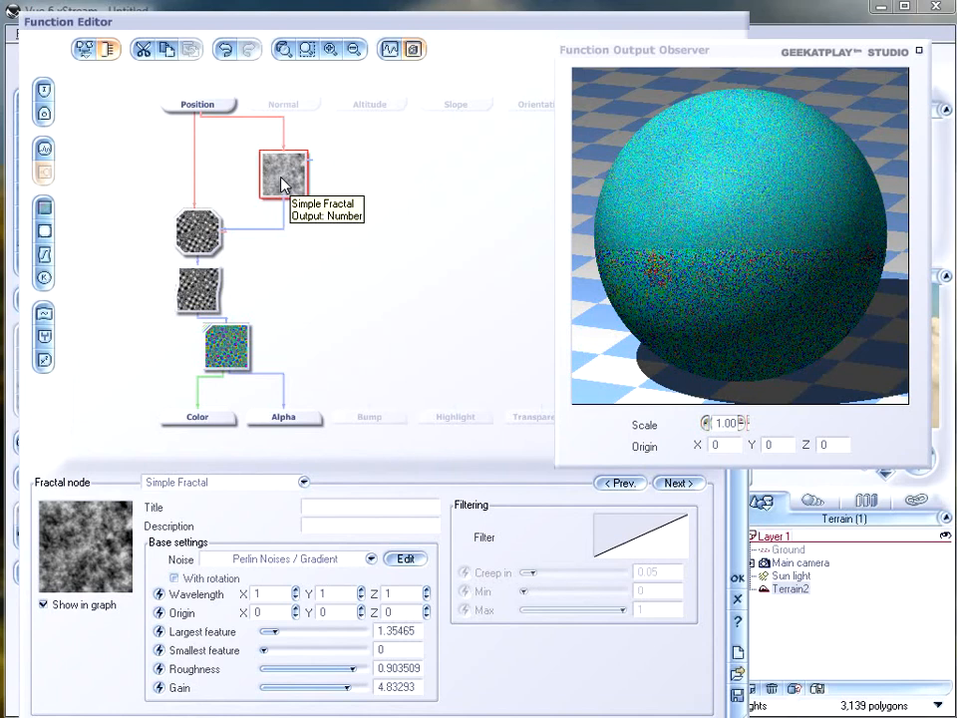
key("Delete")
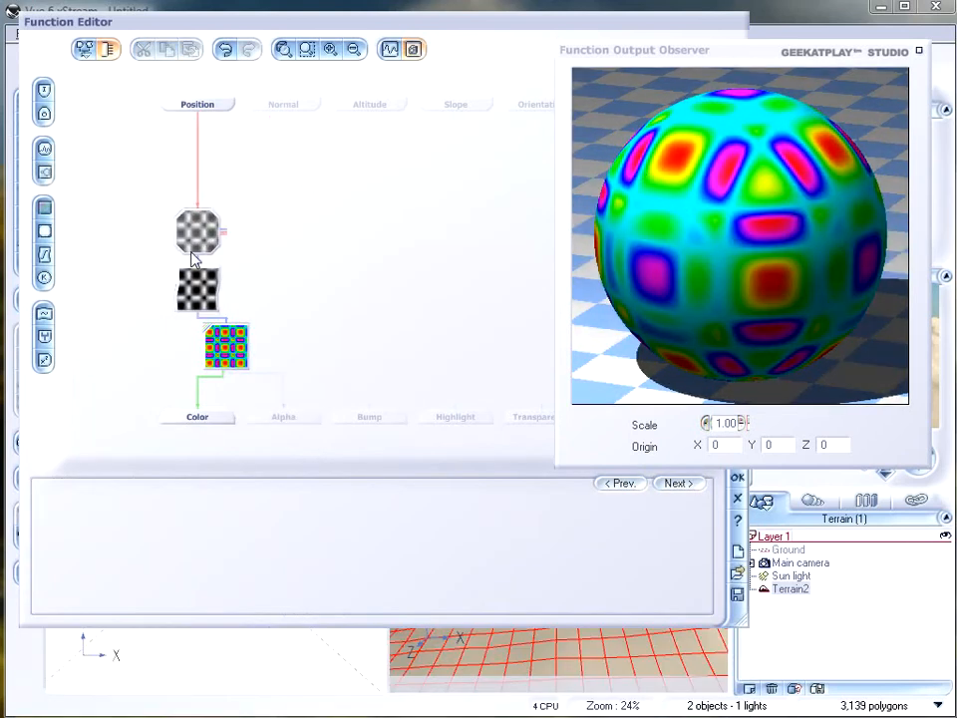
Step: Try a steep curve on the filter node with its upper keypoint at X 0.1233, Y 1.0000, and discard it
left_click(212, 239)
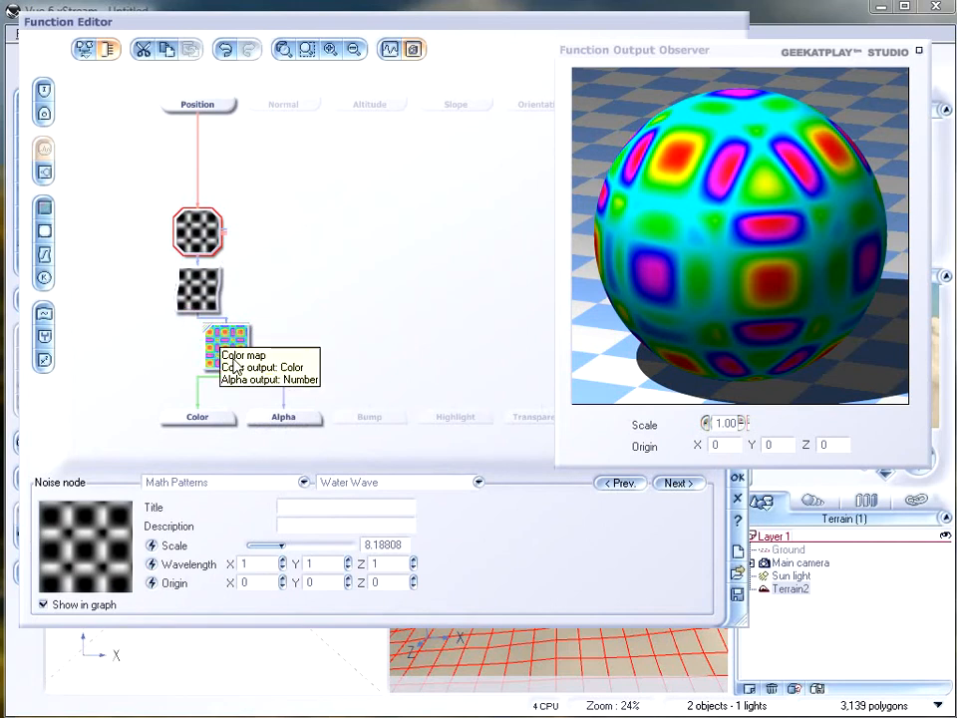
left_click(208, 302)
right_click(282, 571)
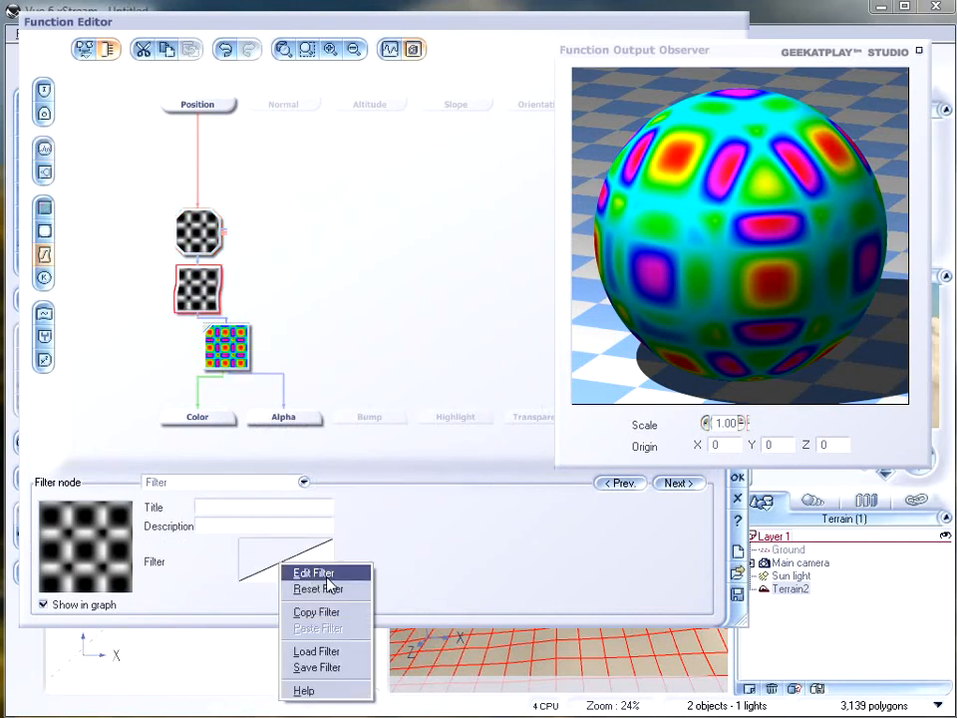
left_click(333, 578)
left_click_drag(351, 328, 388, 356)
left_click_drag(466, 268, 419, 216)
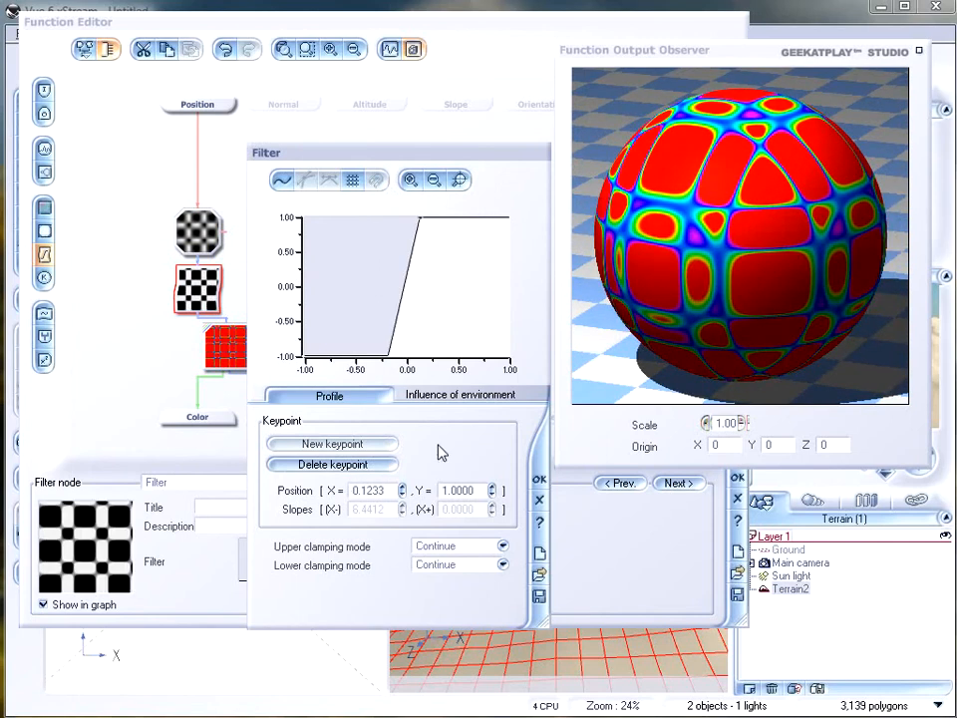
left_click(540, 501)
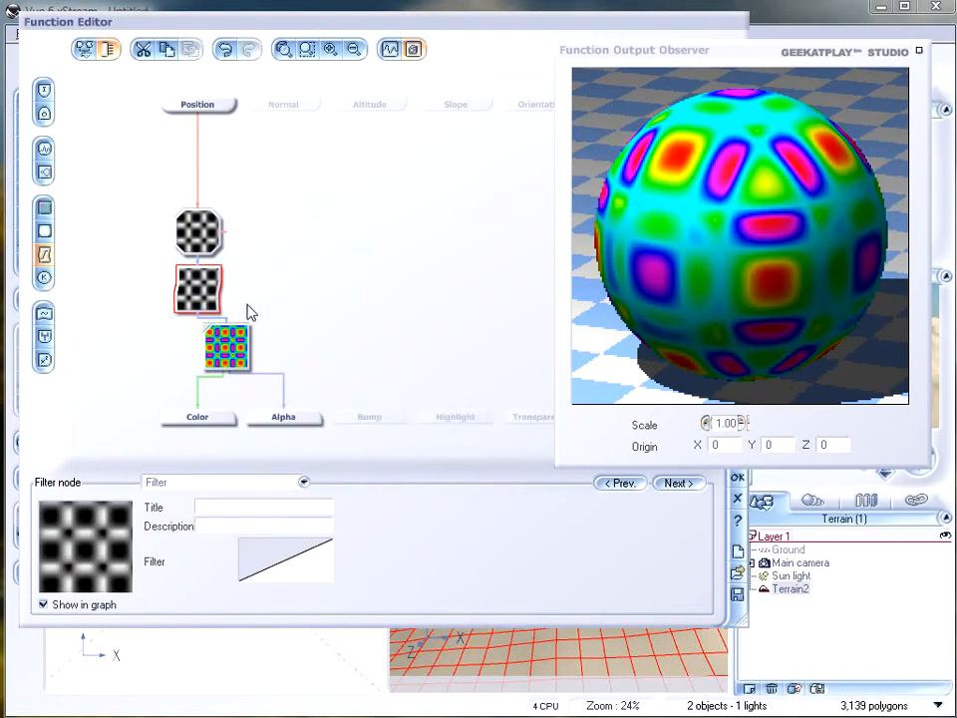
Step: Close the Function Editor and the Advanced Material Editor, discarding the color function changes
left_click(227, 354)
left_click(739, 499)
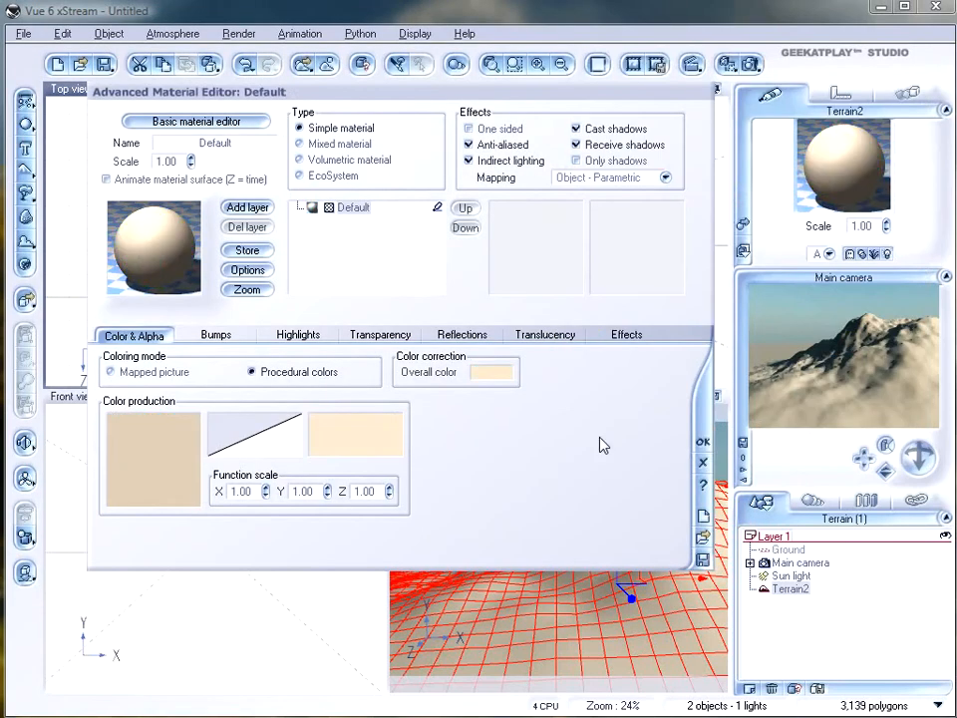
left_click(702, 461)
Step: Open Terrain2 in the Terrain Editor, convert it to a procedural terrain, and open its altitude production function for editing
right_click(223, 250)
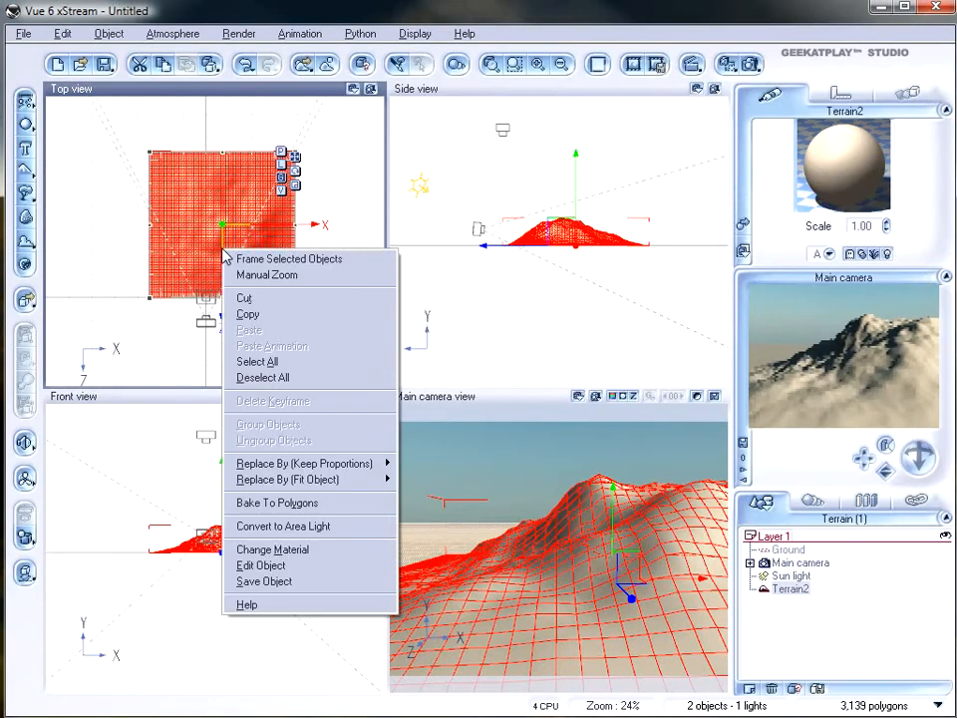
left_click(261, 565)
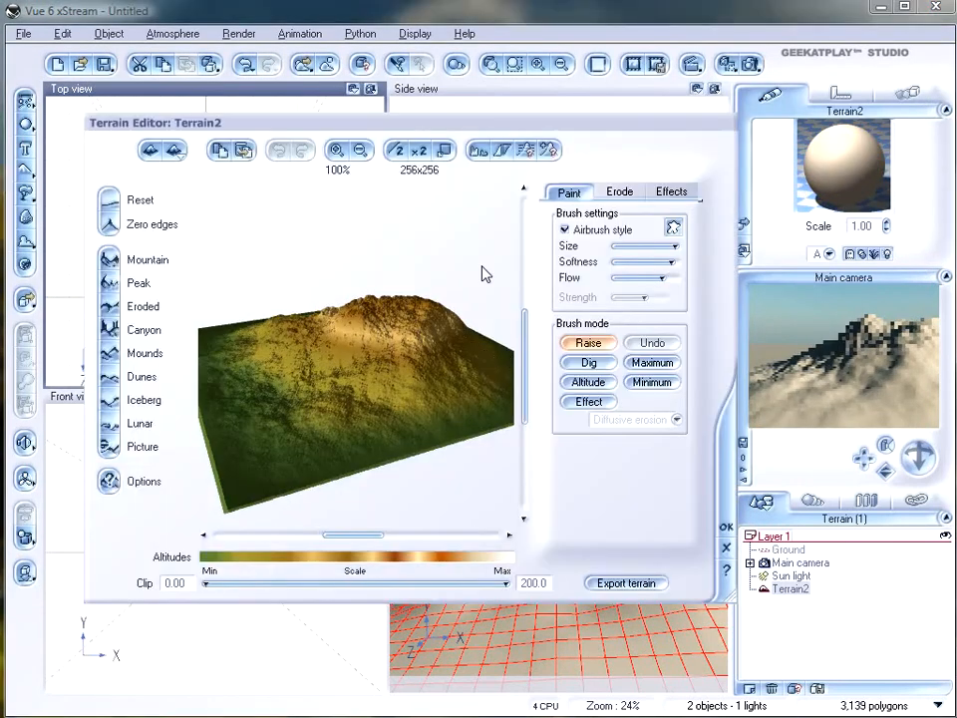
left_click(174, 149)
left_click(217, 221)
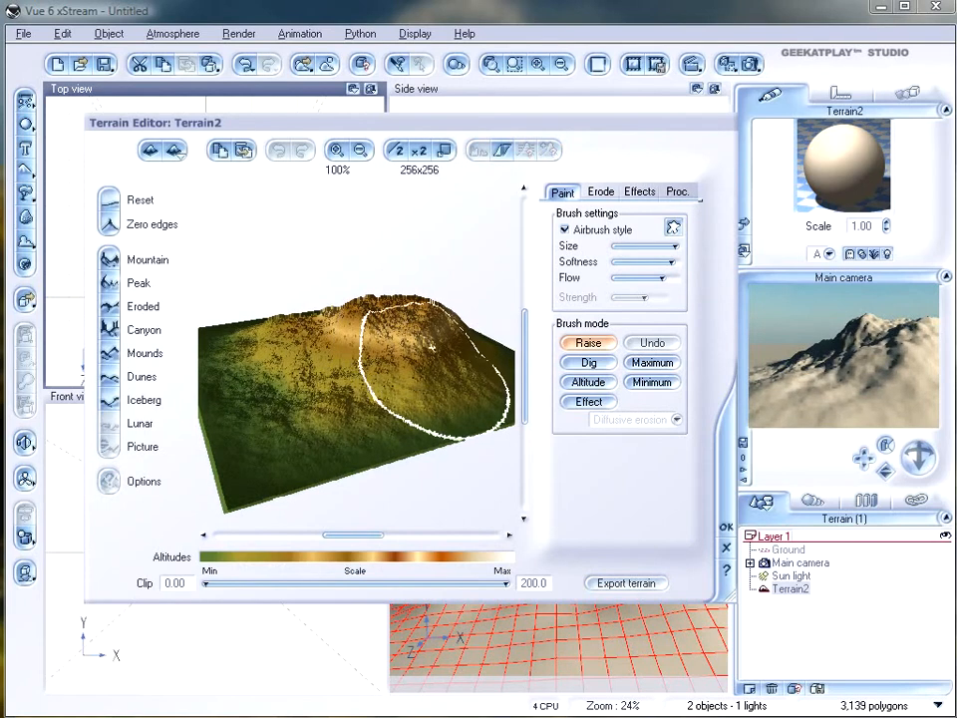
left_click(676, 193)
right_click(613, 275)
left_click(639, 284)
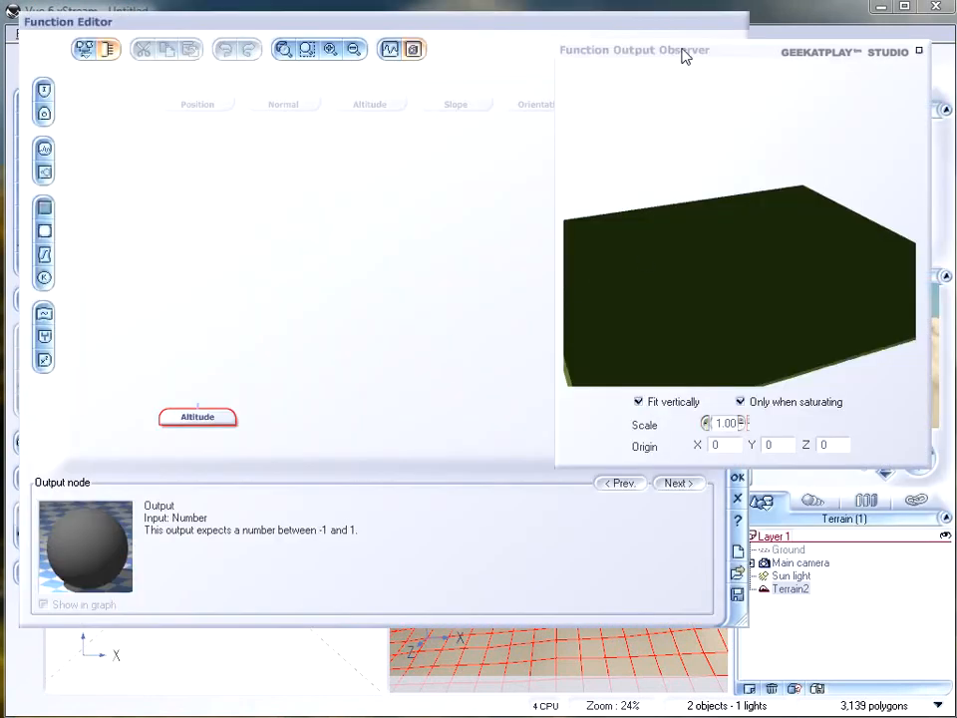
Step: Add a noise node between Position and Altitude and set it to the Radial sine math pattern
left_click(37, 148)
left_click_drag(198, 374, 226, 260)
left_click(240, 482)
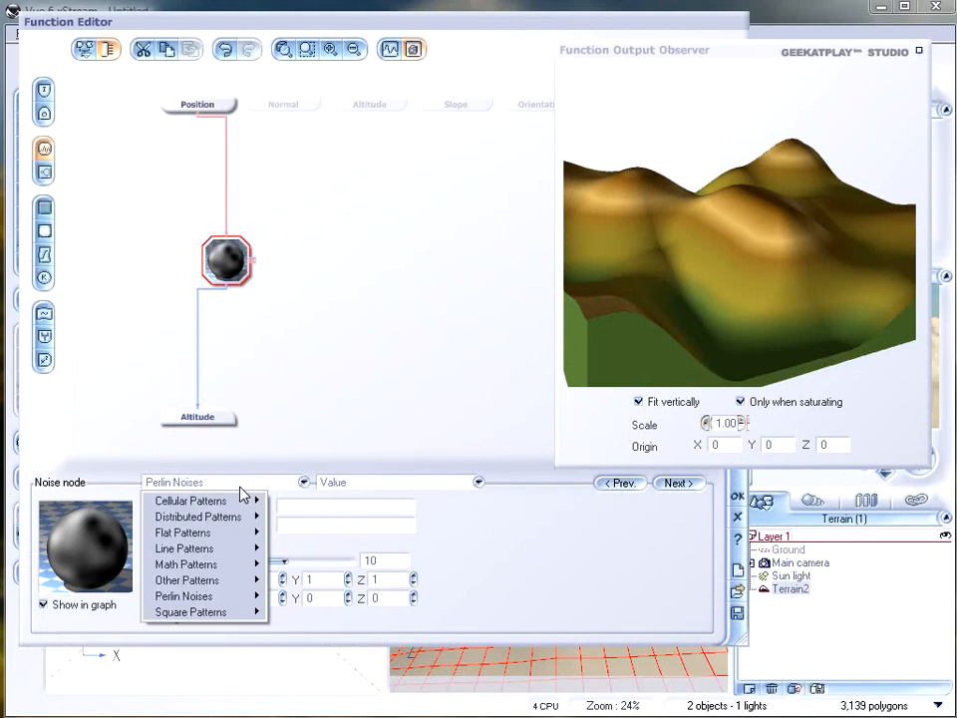
mouse_move(223, 577)
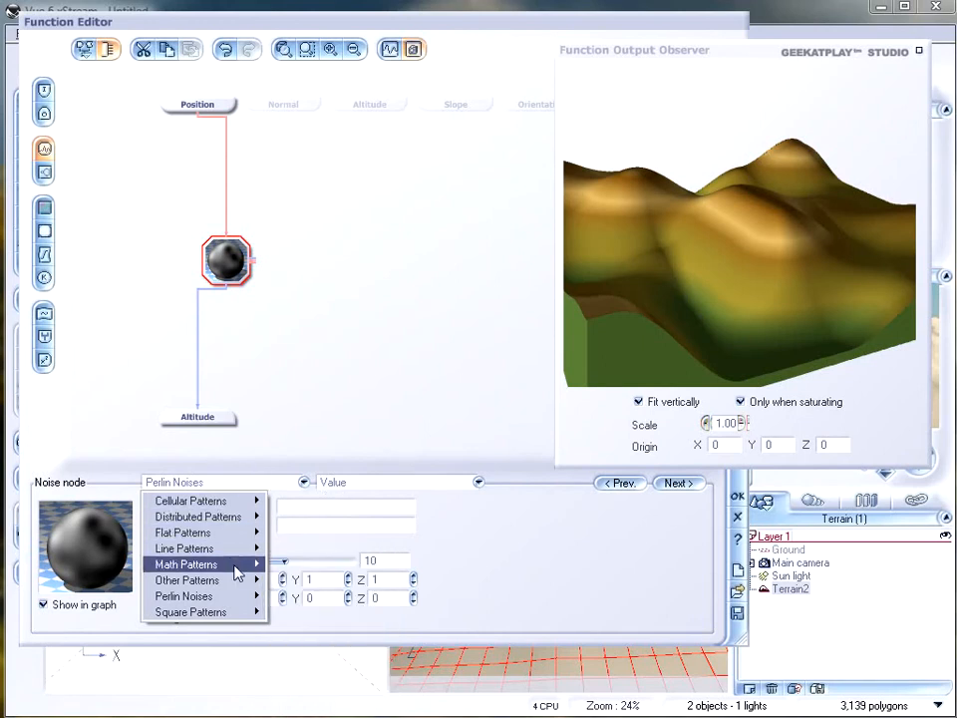
mouse_move(255, 564)
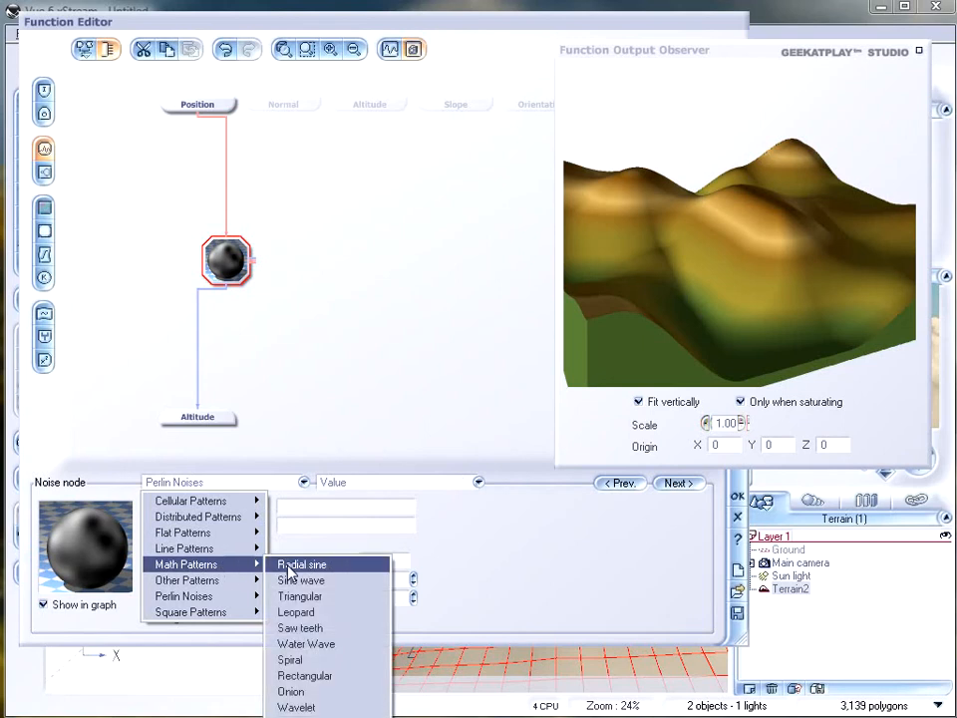
left_click(301, 563)
Step: Switch the noise node to the Spiral pattern, inspect it on the terrain preview, and accept the altitude function
left_click(445, 481)
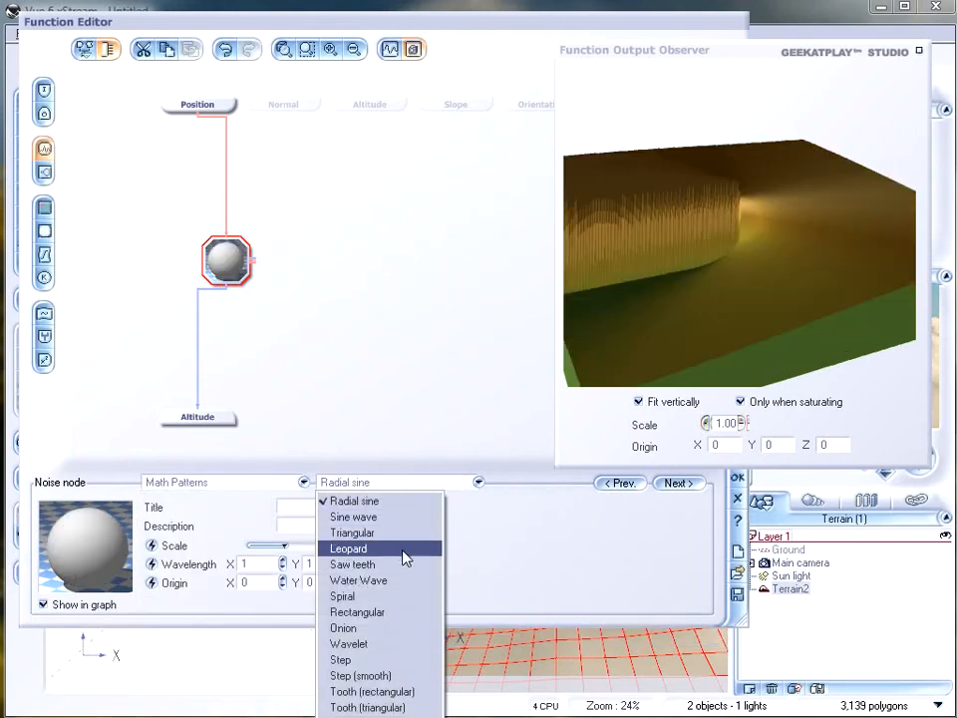
left_click(386, 602)
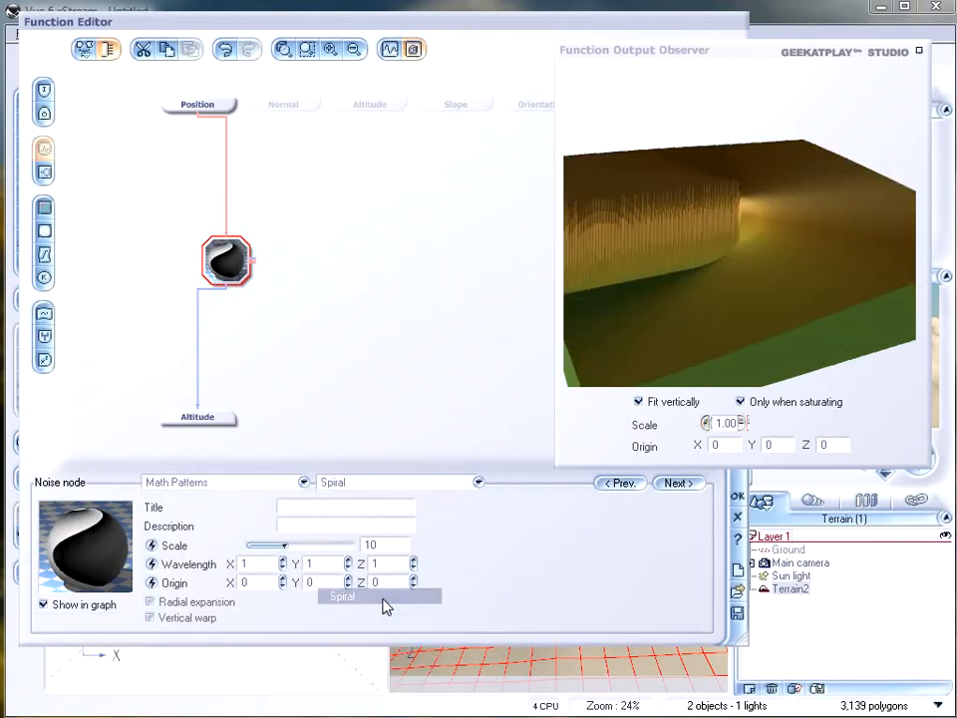
left_click_drag(727, 332, 765, 288)
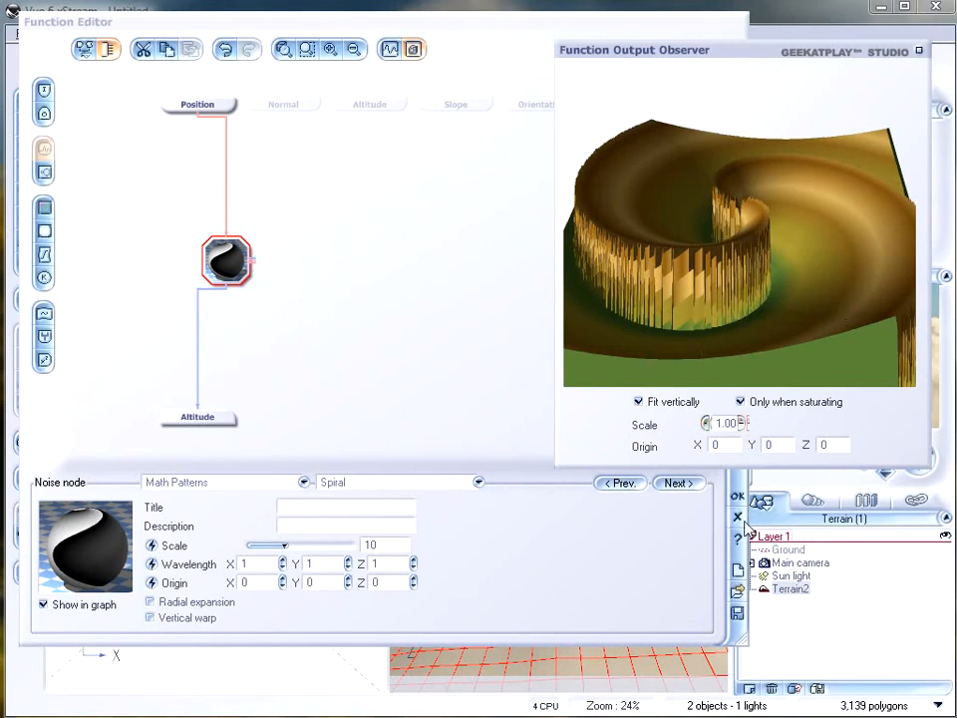
left_click(739, 499)
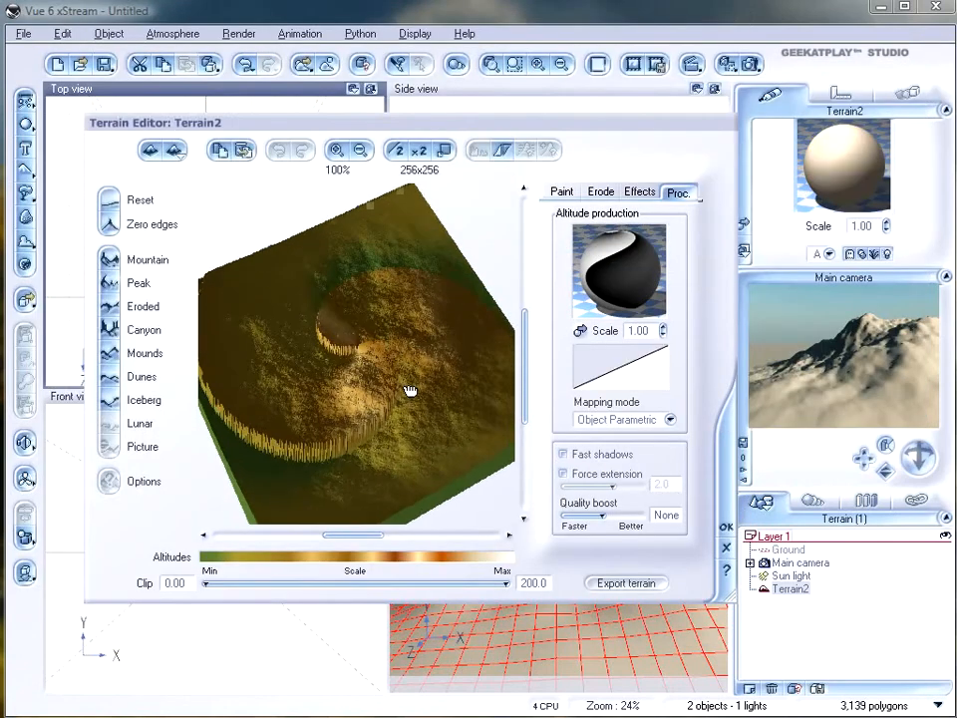
Step: Zero the terrain's edges and raise its lower clipping altitude to about 7.29
left_click(109, 226)
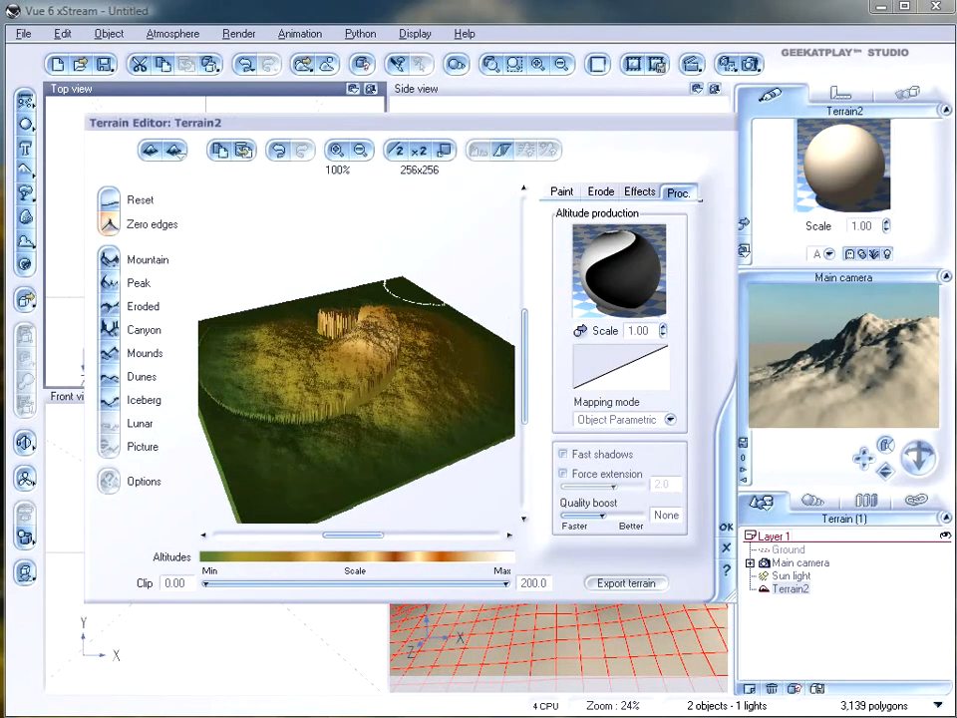
left_click_drag(210, 585, 222, 586)
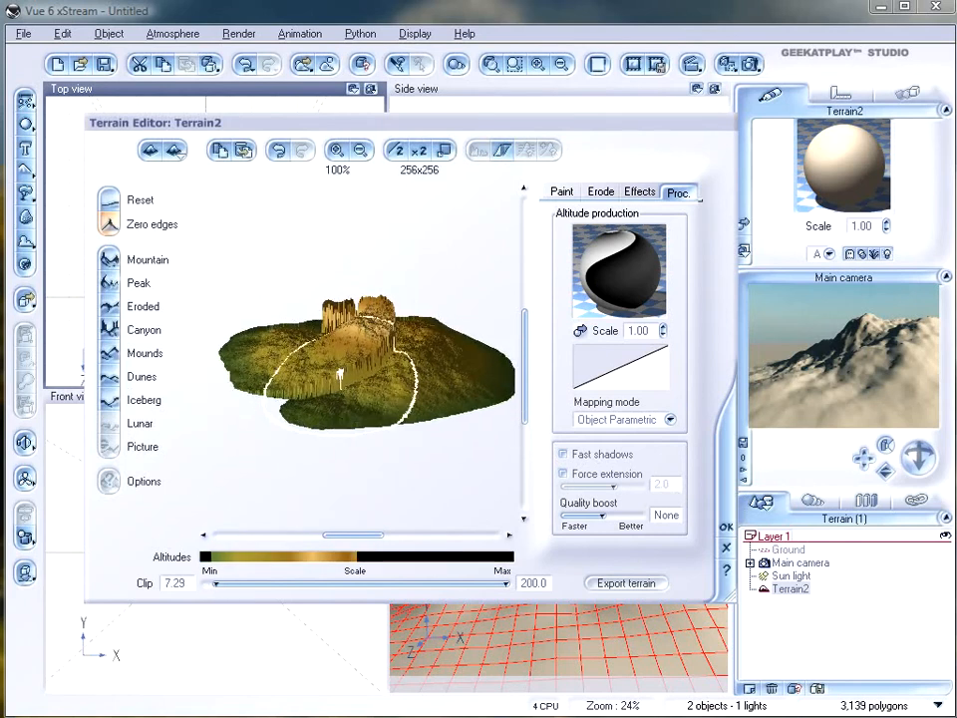
right_click_drag(353, 374, 299, 384)
Step: Reopen the altitude function, switch the noise node to the Rectangular pattern, and inspect it on the terrain preview
right_click(630, 249)
left_click(693, 261)
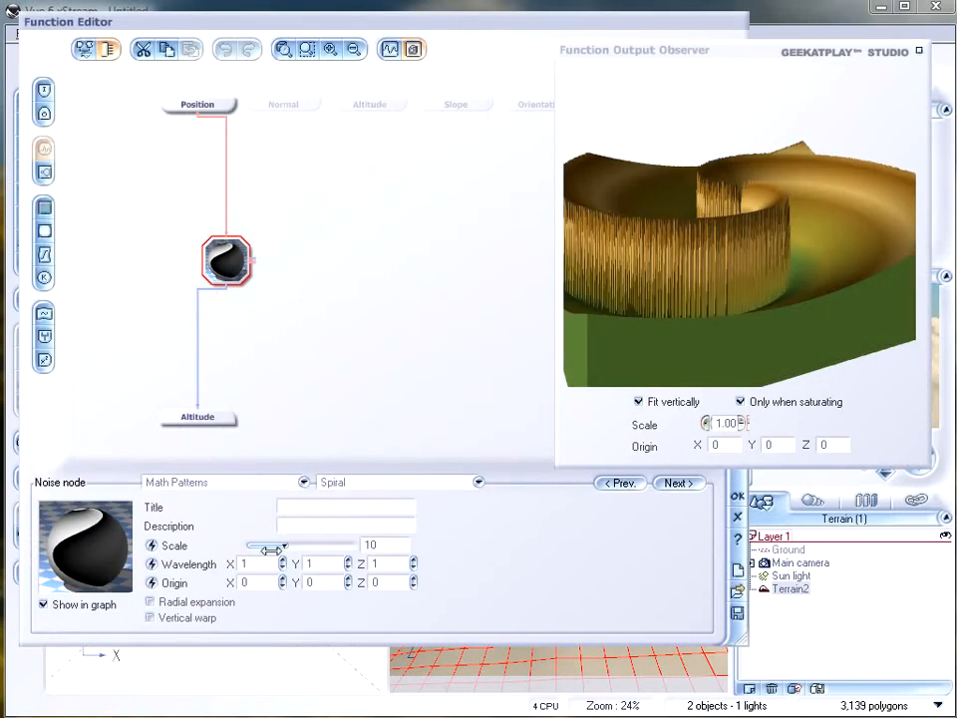
left_click(393, 484)
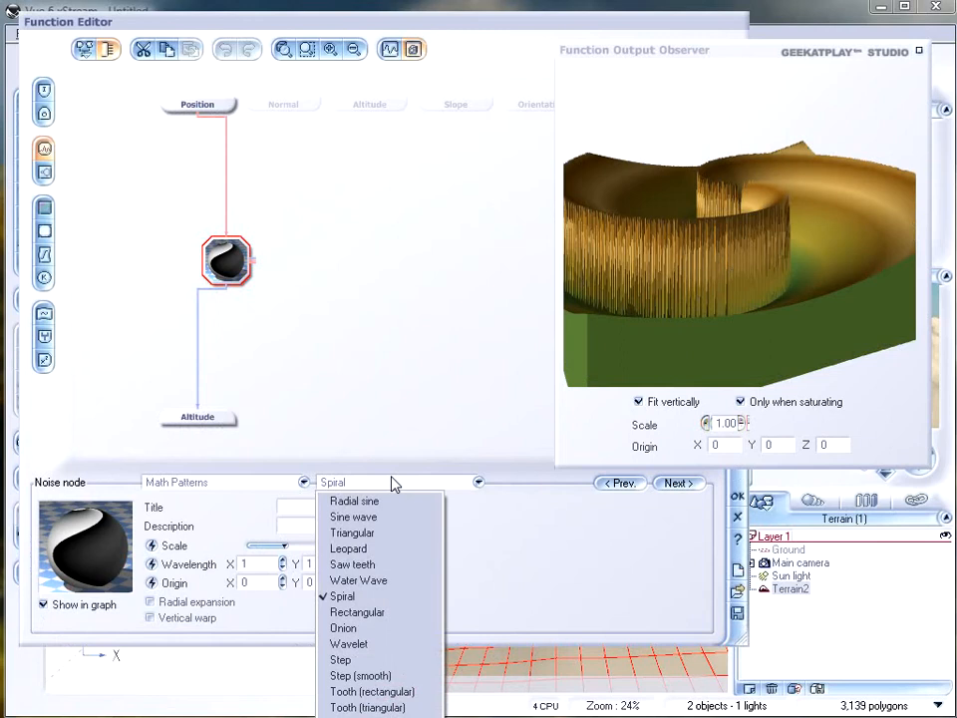
left_click(397, 612)
left_click_drag(714, 232, 684, 244)
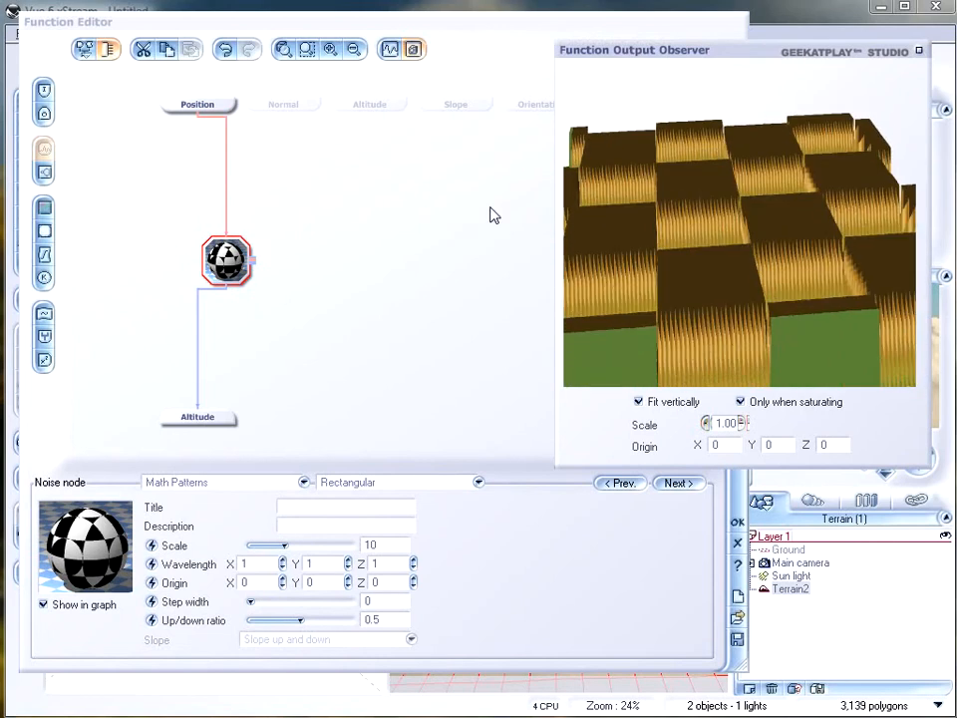
Step: Try the Onion pattern on the noise node and compare the terrain preview with and without vertical fitting
left_click(429, 486)
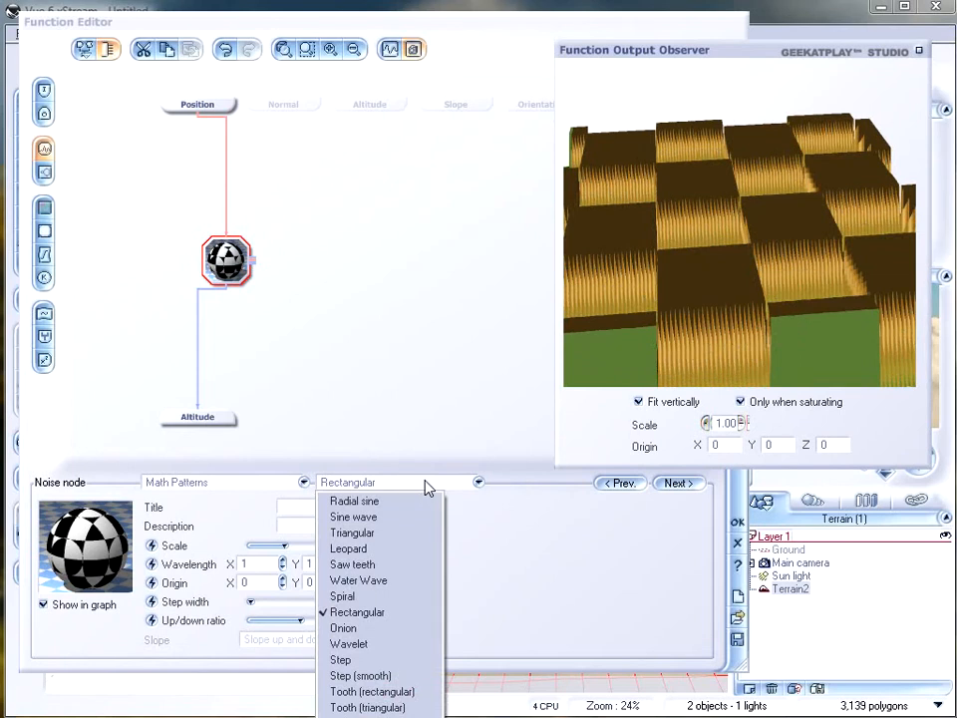
left_click(413, 629)
left_click_drag(845, 228, 818, 205)
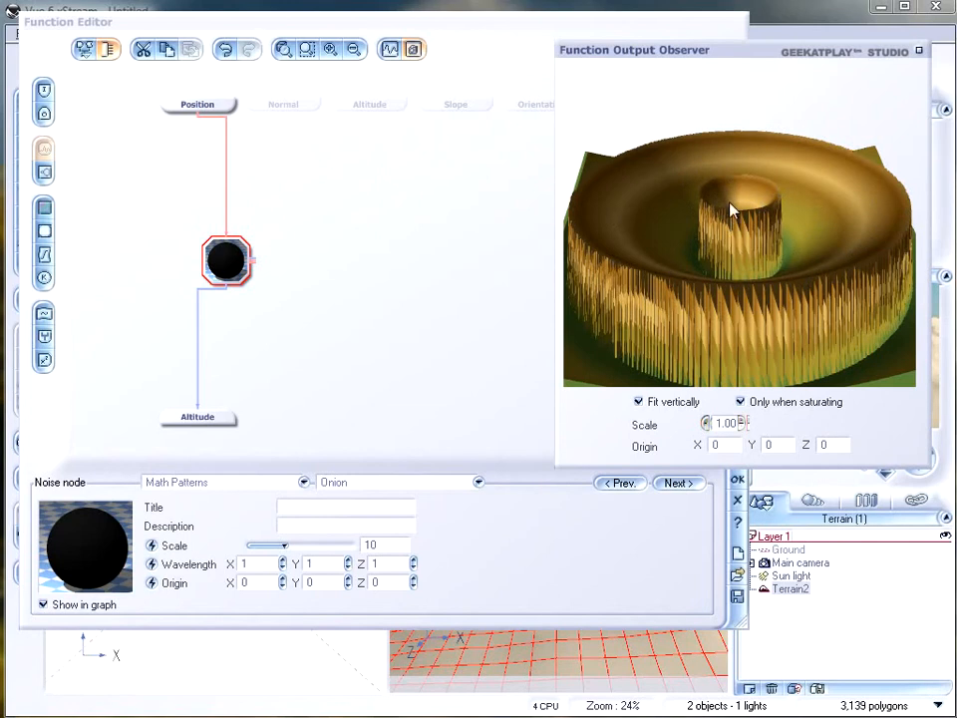
left_click(648, 404)
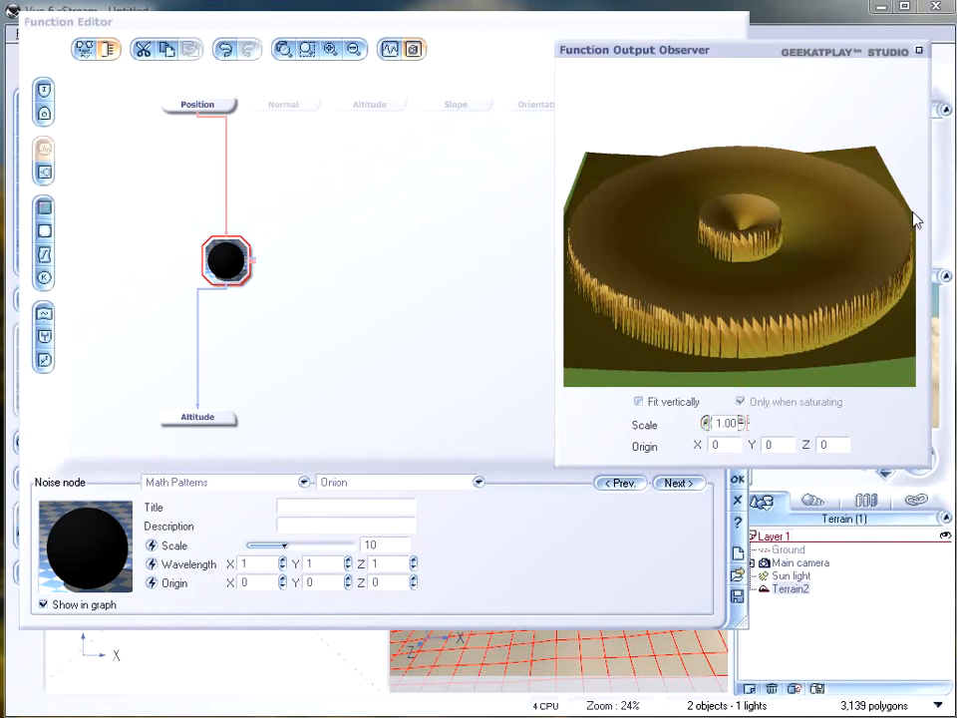
left_click(640, 402)
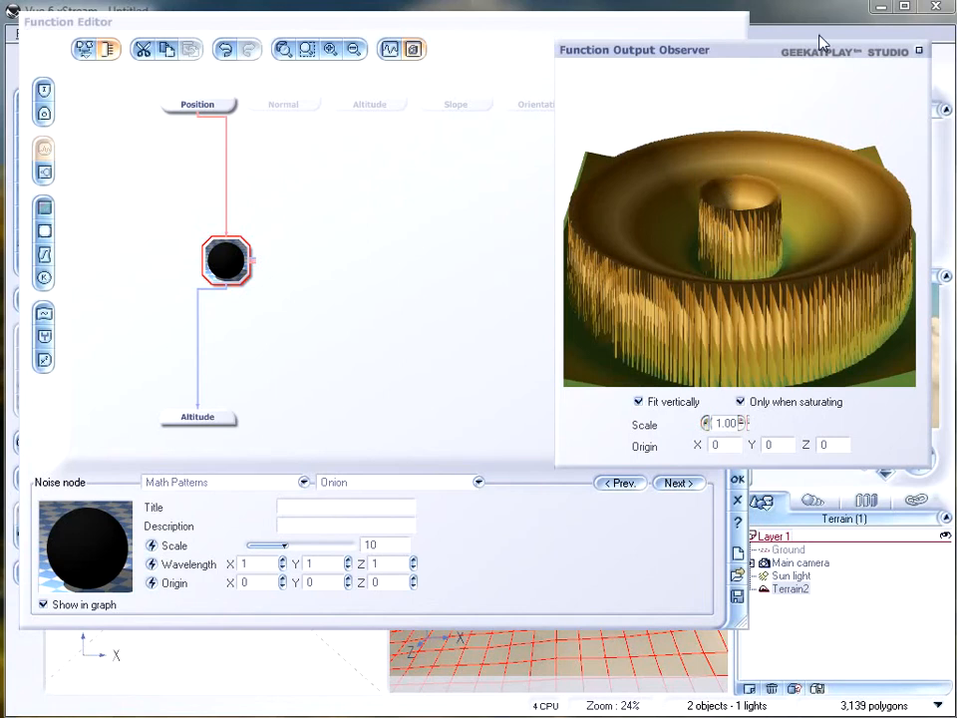
left_click_drag(808, 200, 637, 293)
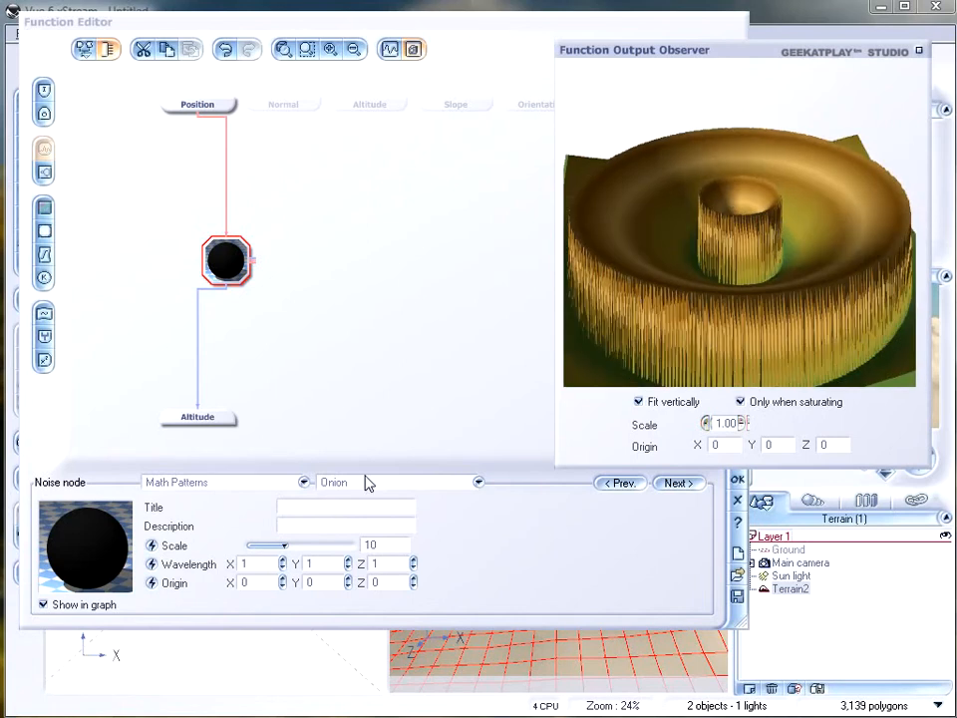
Step: Try the Wavelet pattern on the noise node and inspect its shape on the terrain preview
left_click(349, 494)
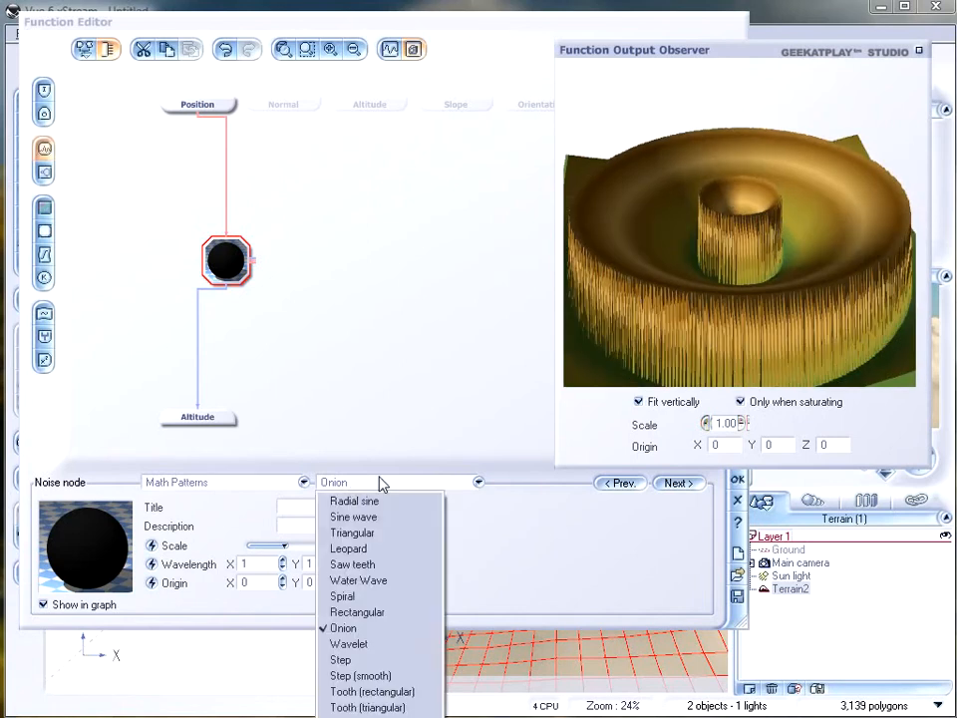
left_click(371, 643)
left_click_drag(586, 367, 716, 301)
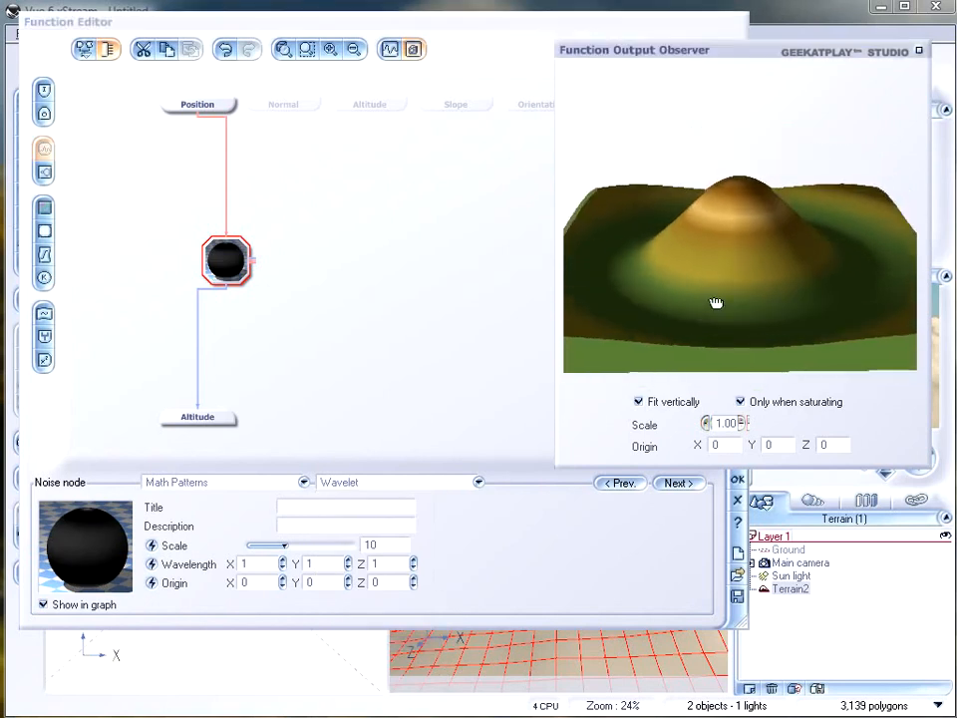
Step: Switch the noise node to the Step pattern and inspect the terrain preview from several angles
left_click(404, 487)
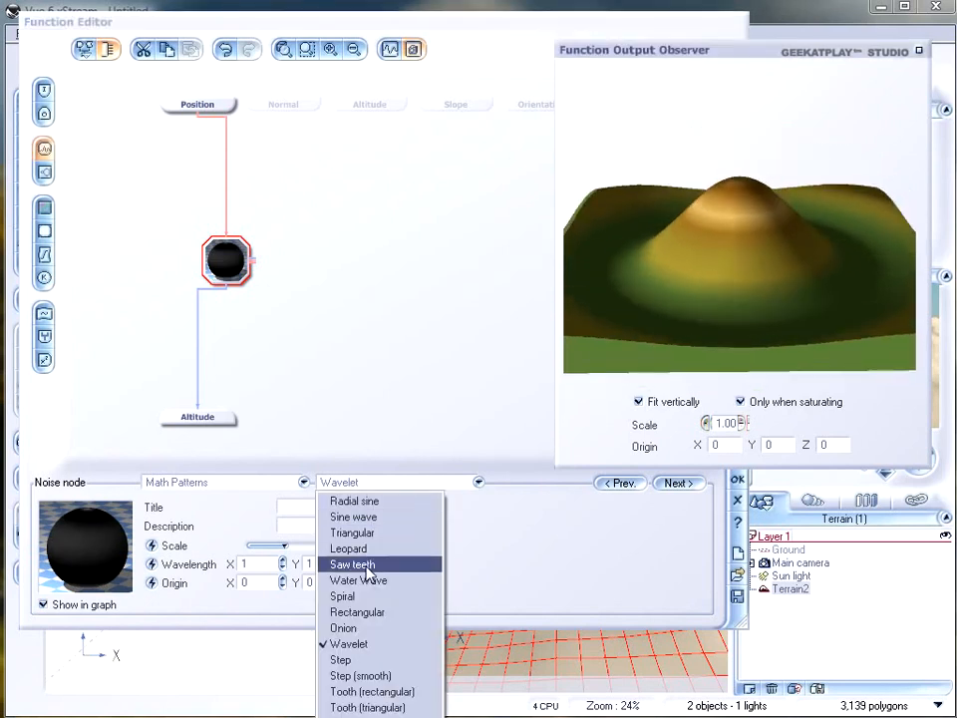
left_click(368, 660)
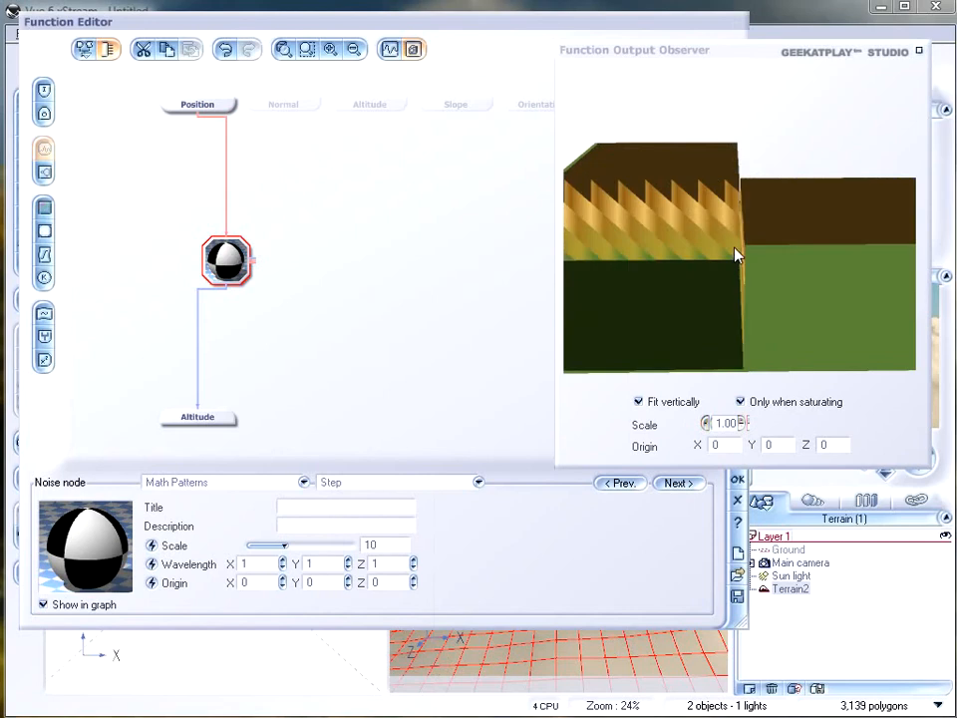
left_click_drag(737, 257, 840, 335)
left_click_drag(849, 262, 643, 235)
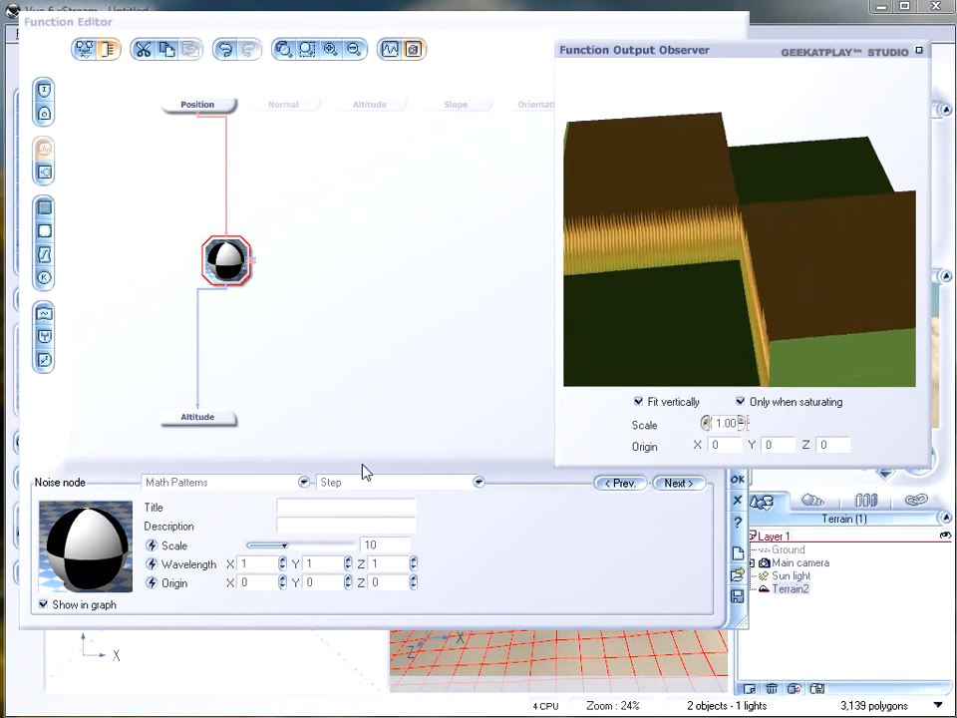
Step: Switch the noise node to the Dots pattern from Other Patterns and reduce its scale to 3.76613
mouse_move(710, 284)
left_mouse_down()
mouse_move(690, 240)
mouse_move(701, 274)
left_mouse_up()
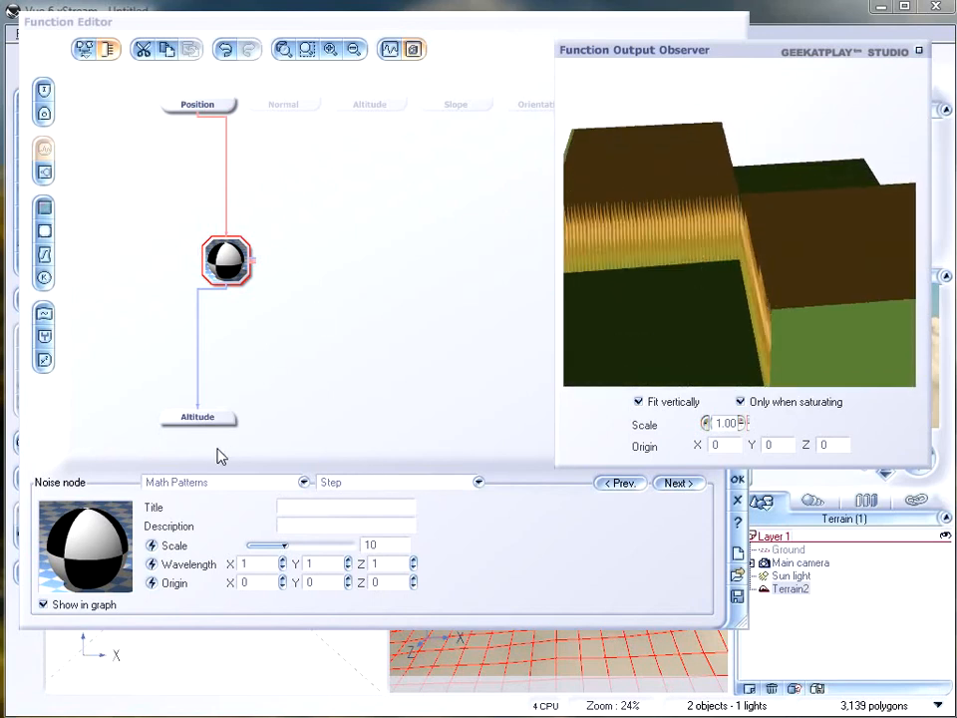
left_click_drag(750, 299, 755, 255)
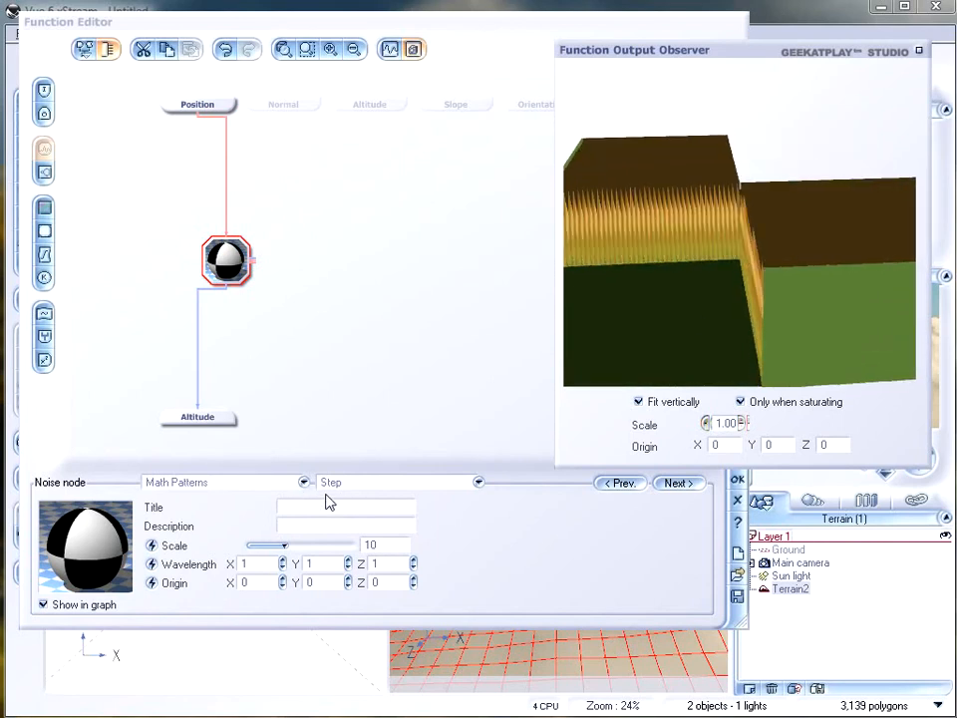
left_click(282, 488)
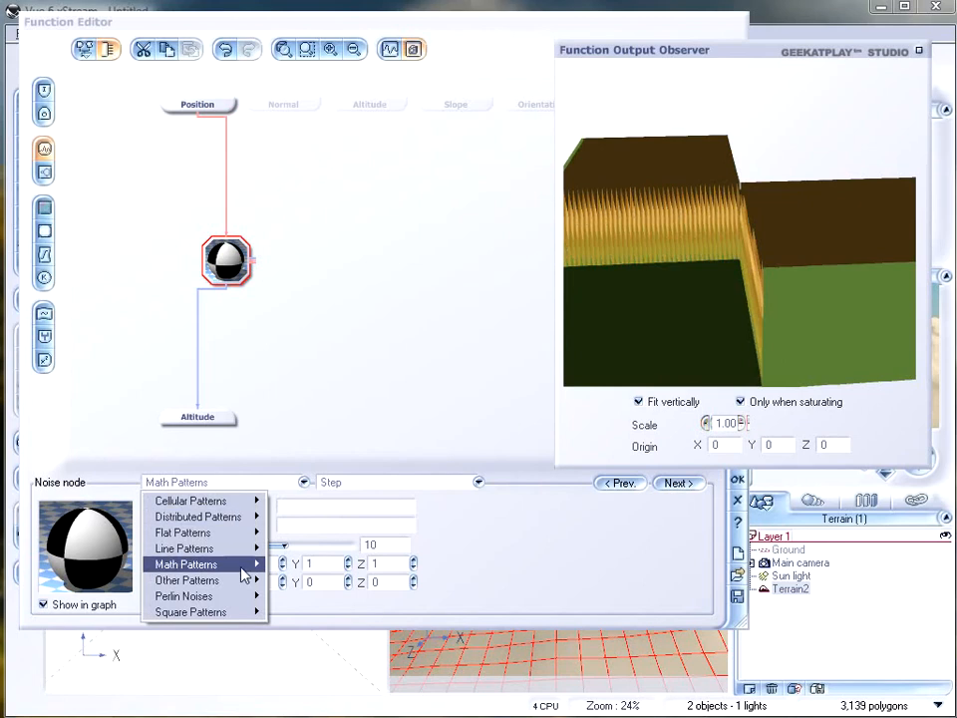
mouse_move(245, 586)
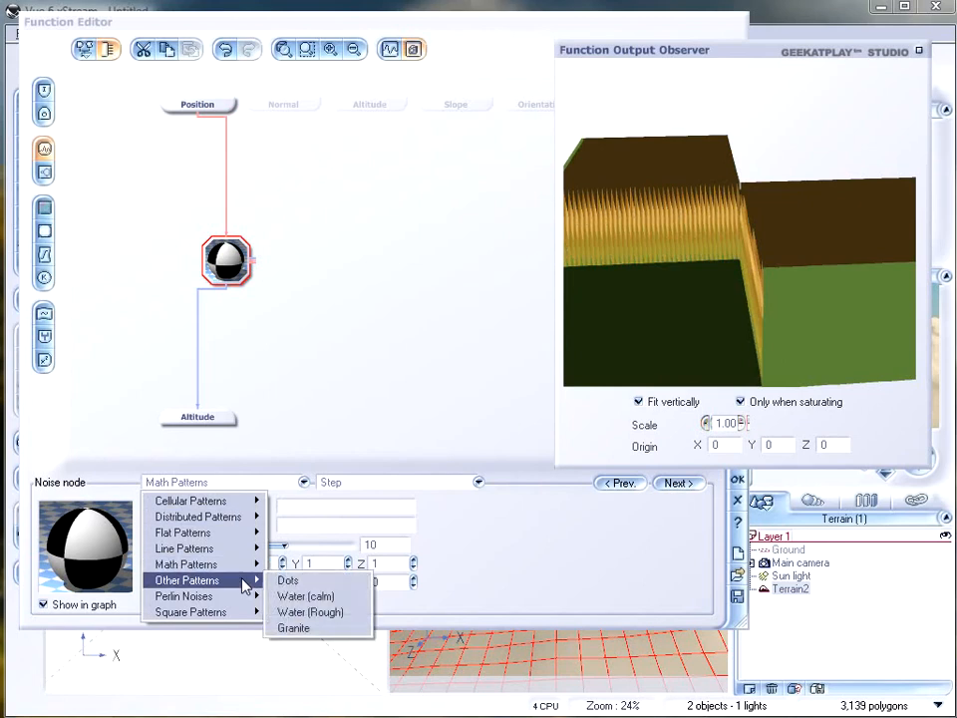
left_click(335, 581)
left_click_drag(726, 257, 720, 284)
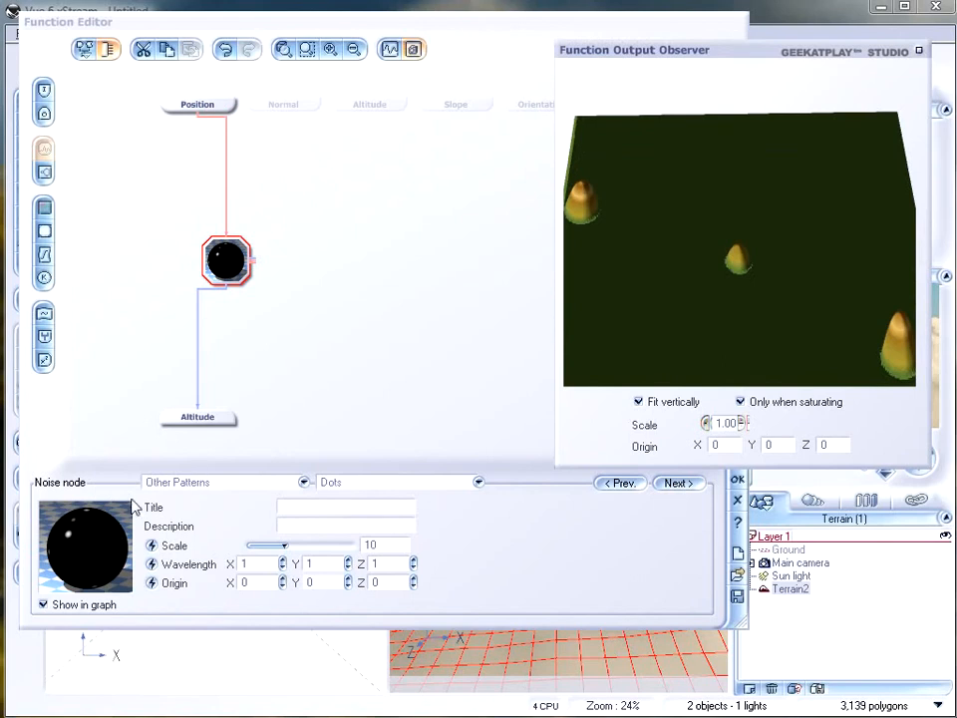
left_click(108, 556)
left_click_drag(335, 547, 304, 543)
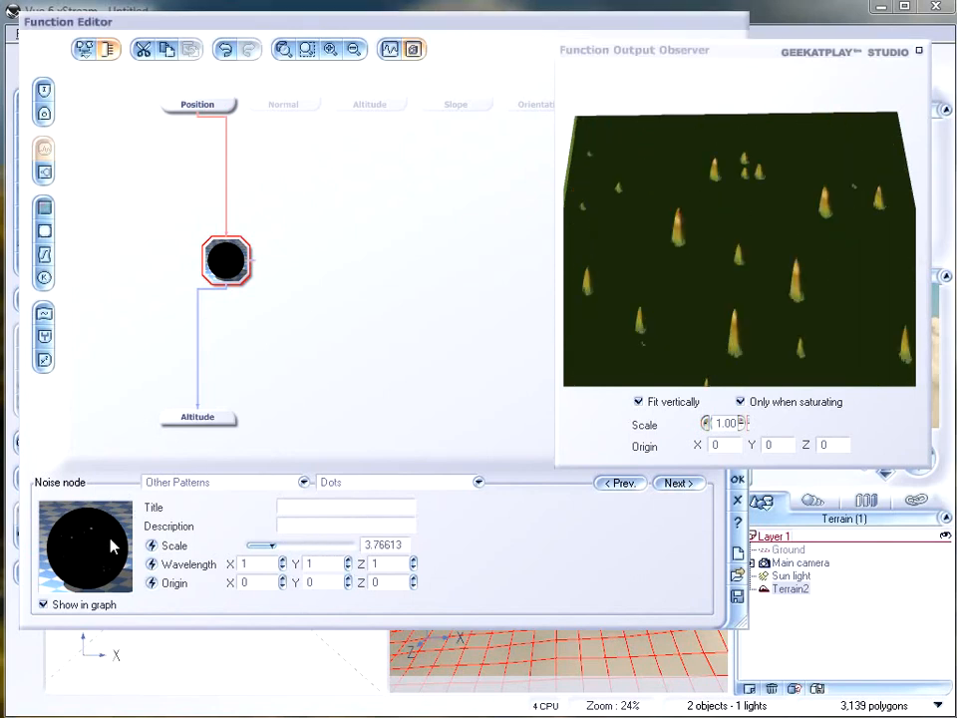
Step: Inspect the Dots pattern on the terrain preview from low and high viewing angles
left_click_drag(726, 242, 638, 264)
left_click_drag(735, 242, 732, 215)
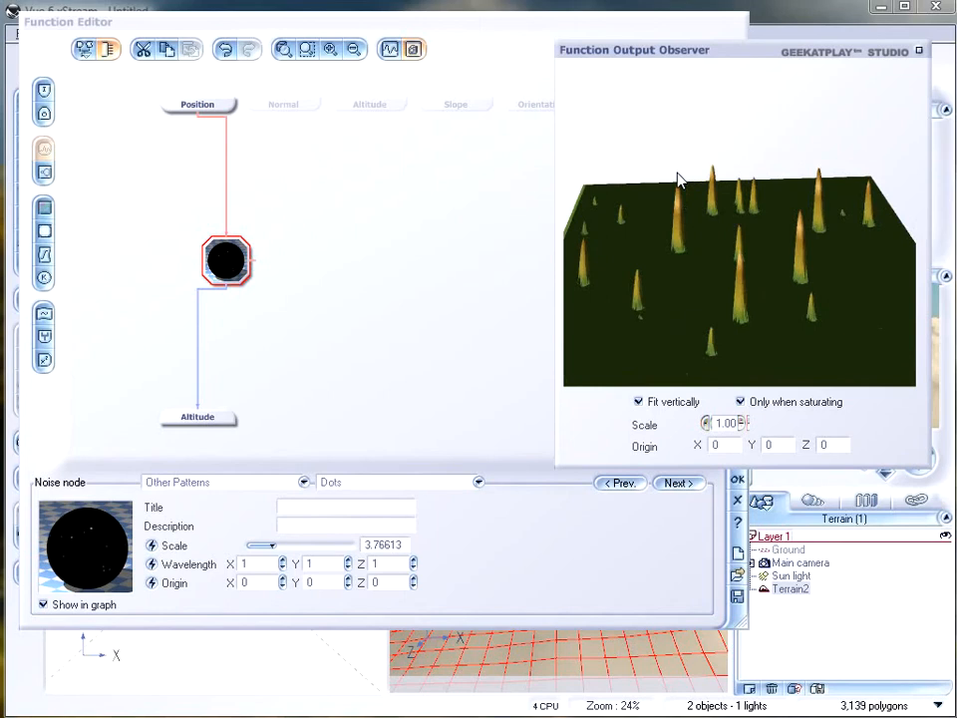
left_click_drag(685, 293, 675, 229)
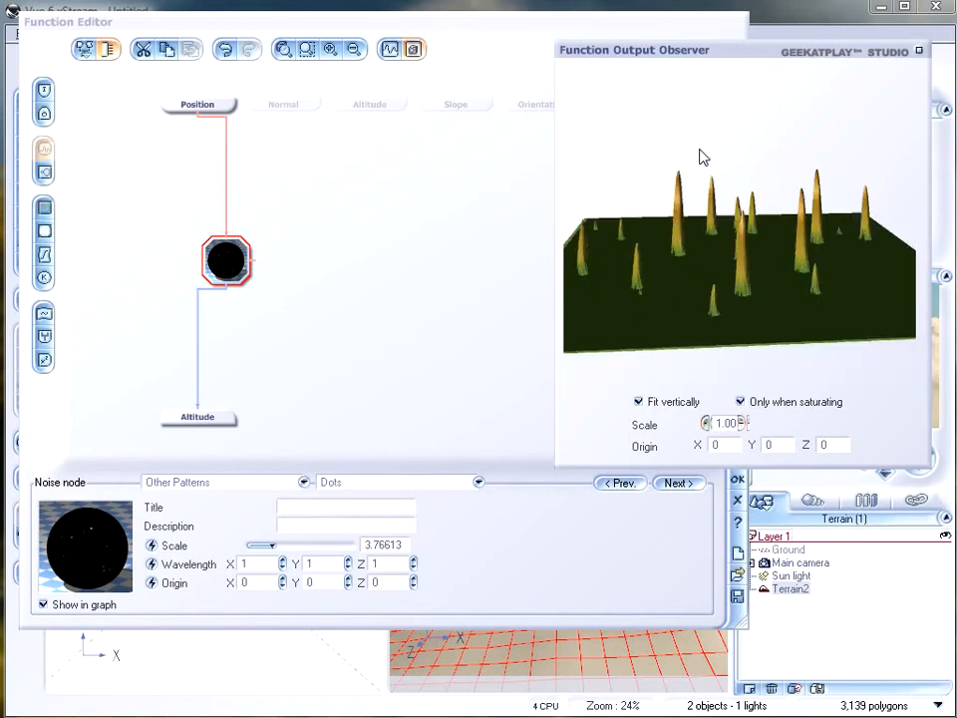
left_click_drag(705, 284, 703, 325)
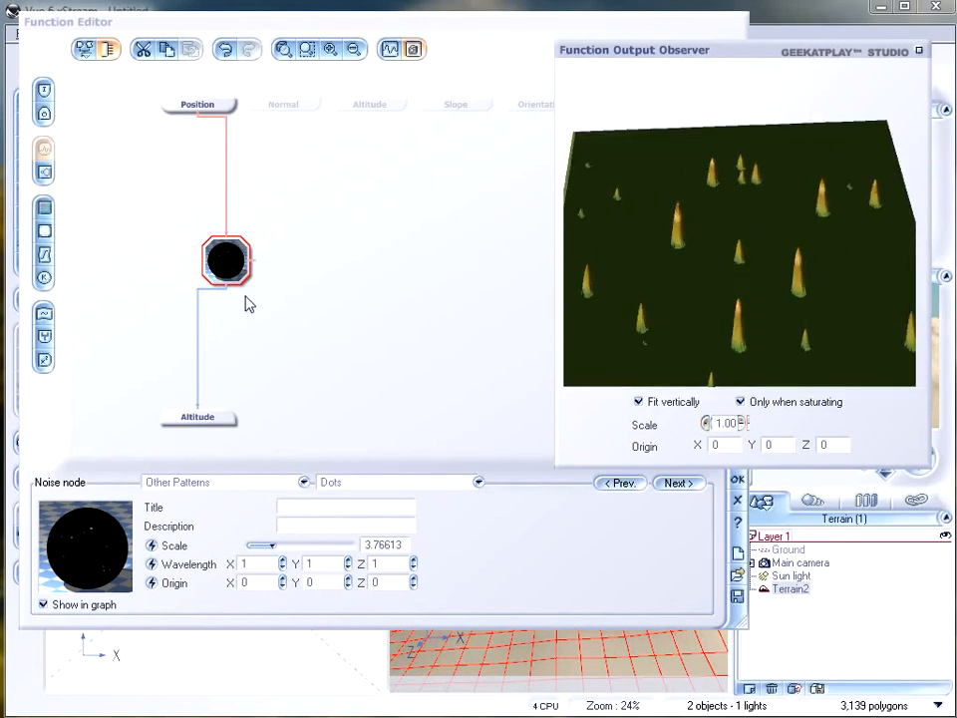
left_click(235, 262)
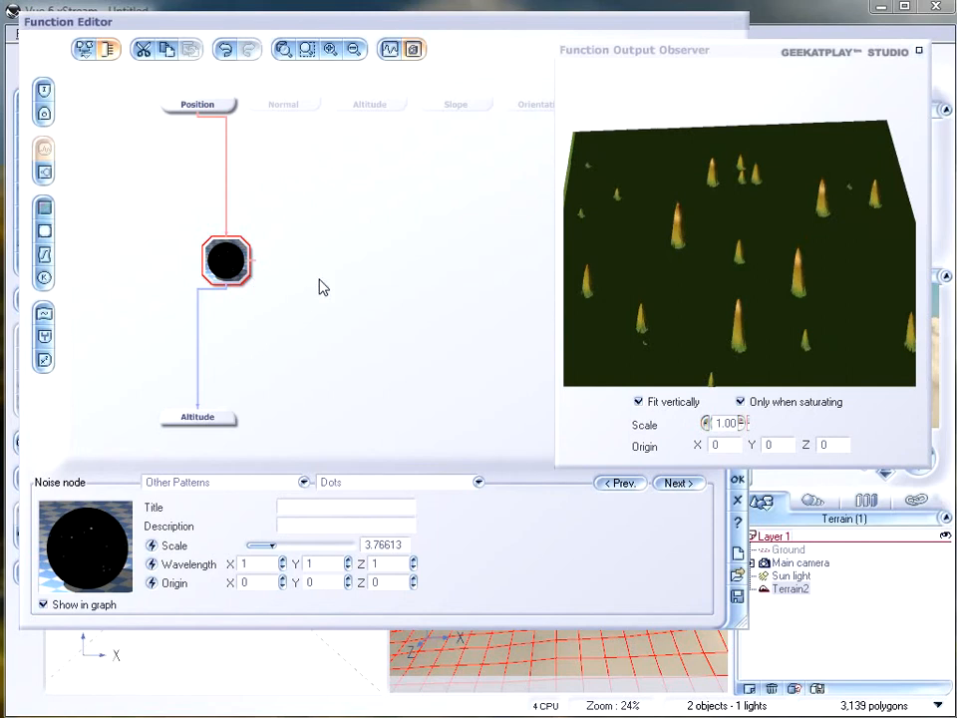
Step: Try the Water (calm) pattern on the noise node and inspect it with the terrain preview scale at 0.25
left_click(364, 484)
left_click(359, 516)
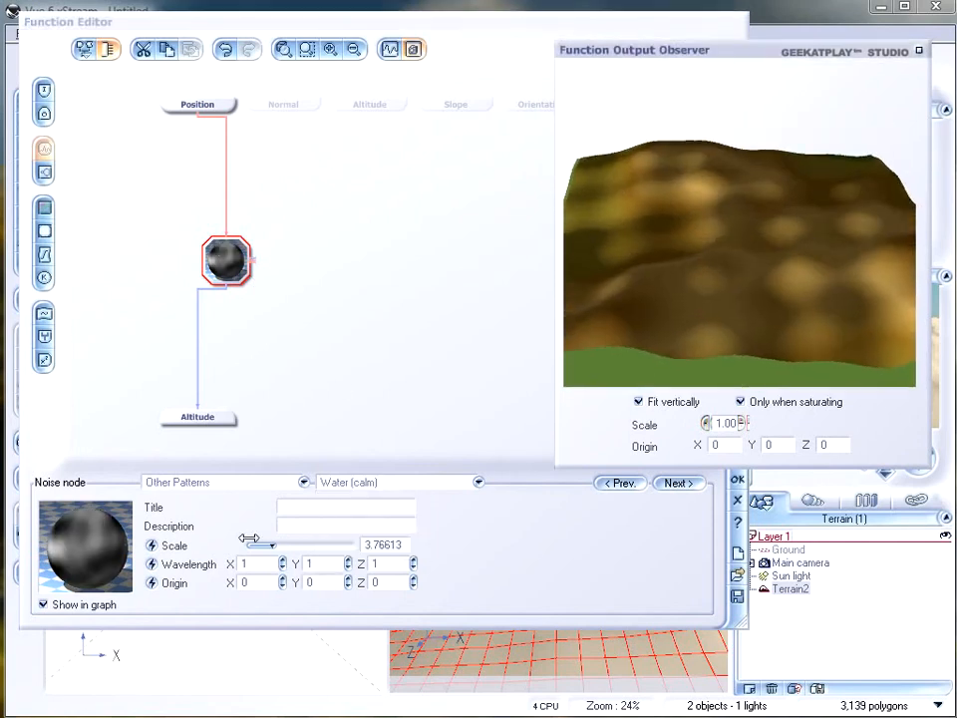
left_click_drag(679, 263, 641, 344)
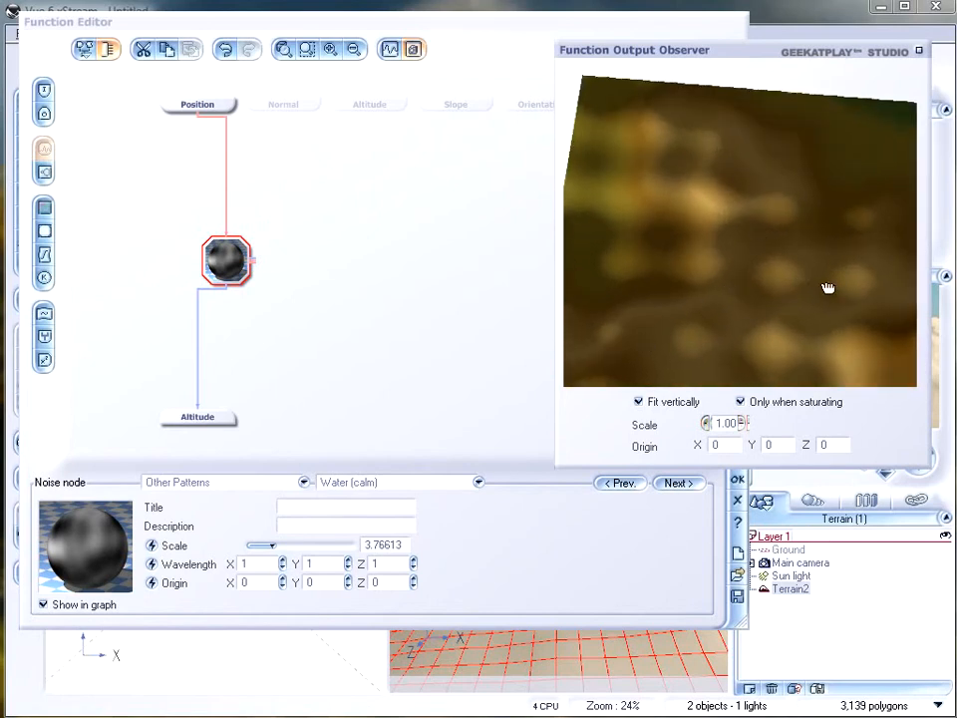
left_click_drag(829, 296, 832, 241)
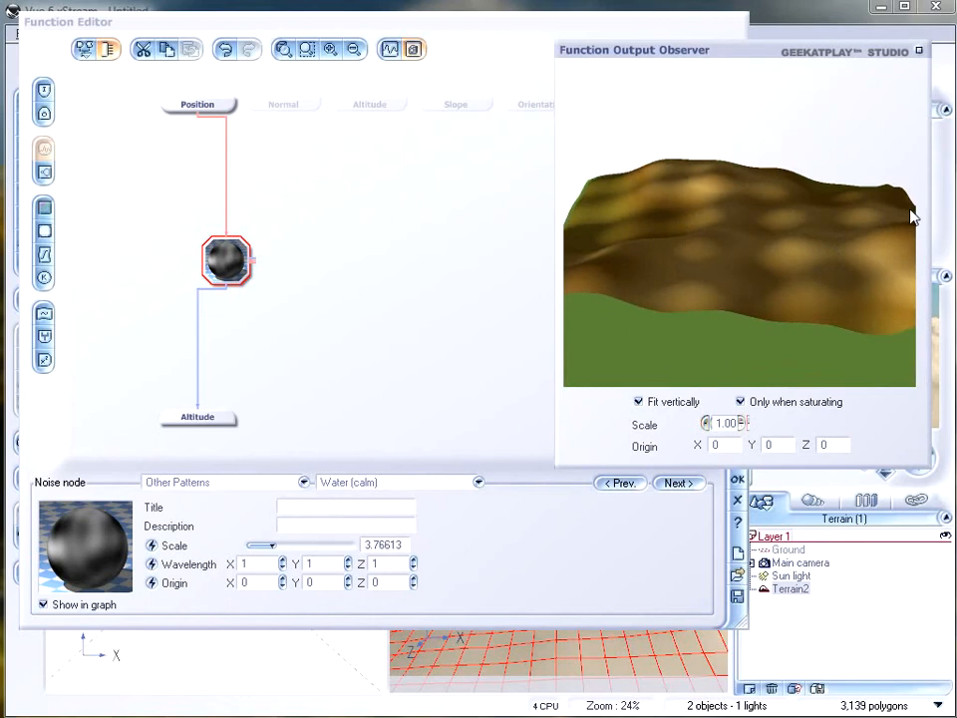
left_click(707, 424)
left_click(707, 423)
left_click_drag(705, 348, 669, 312)
left_click_drag(742, 230, 706, 206)
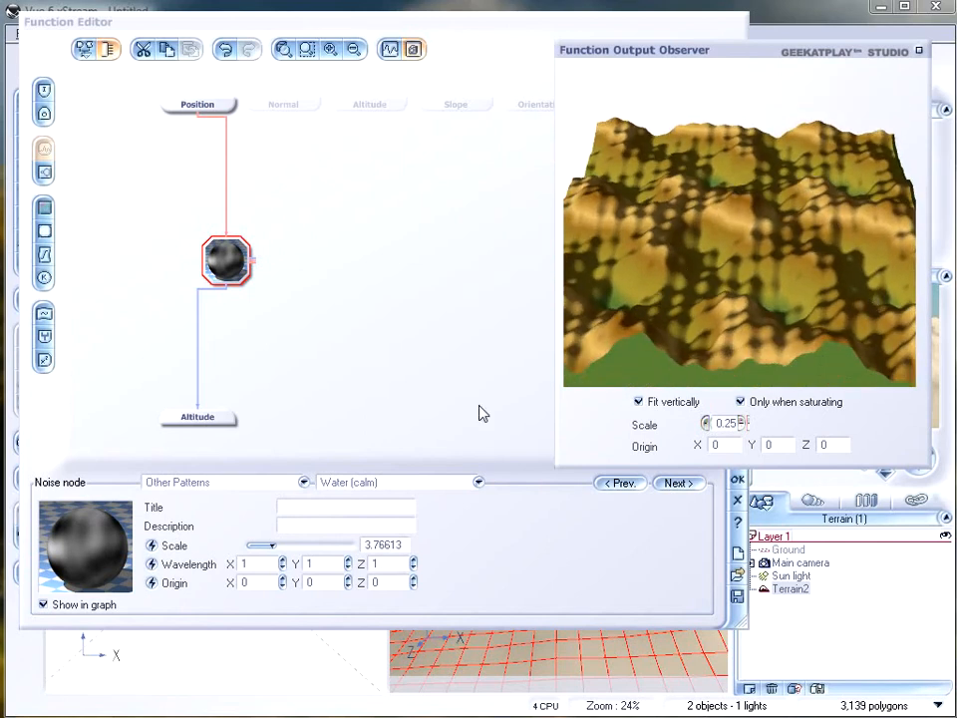
Step: Try the Water (Rough) pattern on the noise node and inspect its shape on the terrain preview
left_click(419, 482)
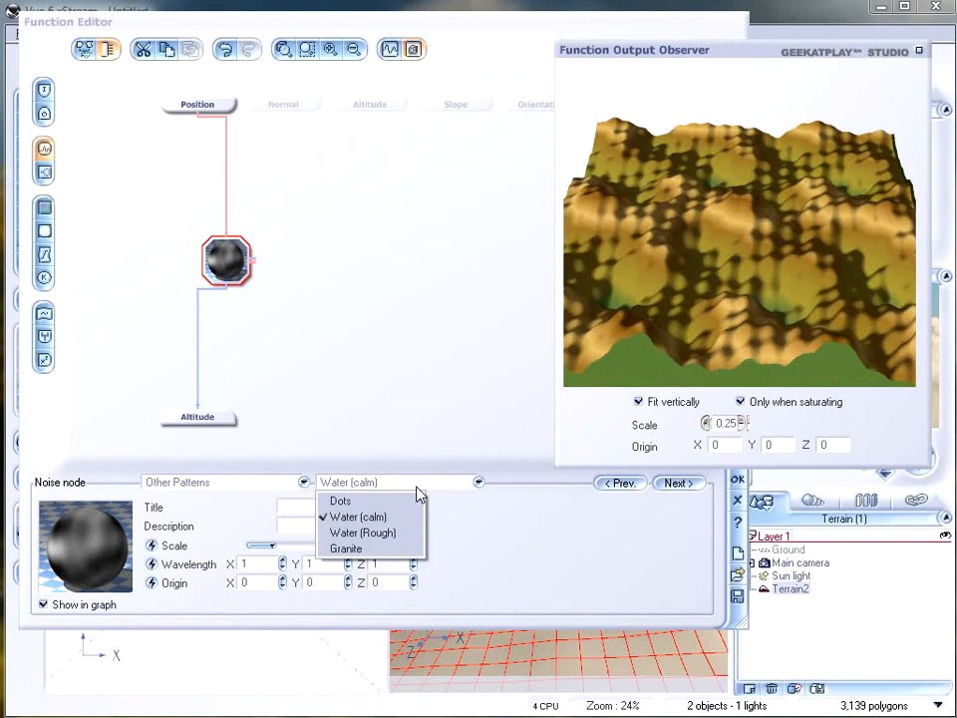
left_click(392, 535)
left_click_drag(743, 255, 781, 168)
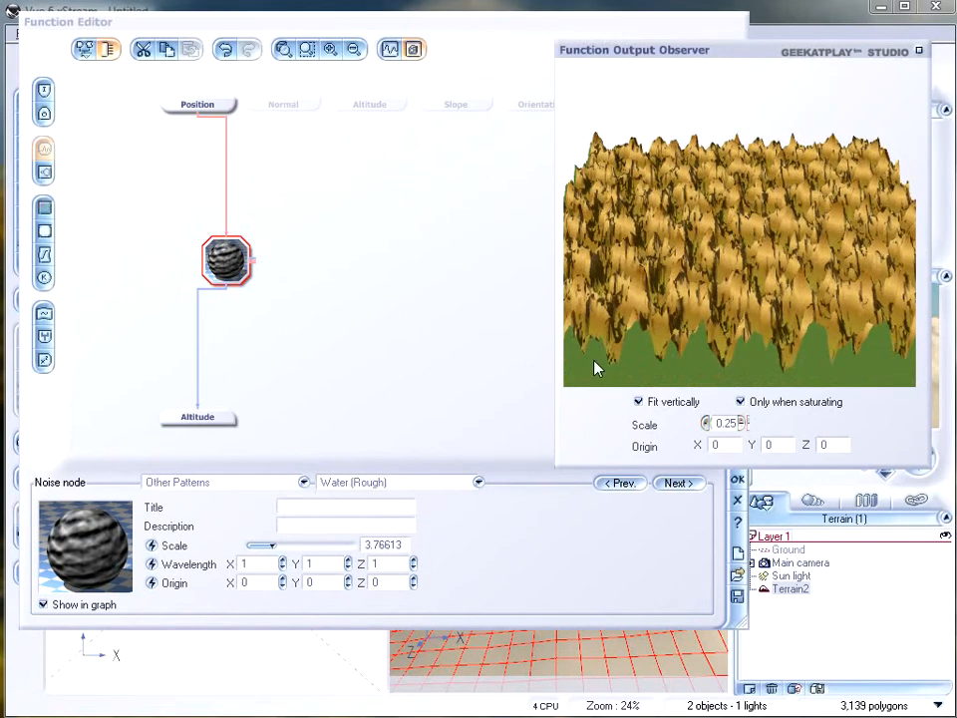
Step: Switch the noise node to the Granite pattern, raise its scale to 198.911, and inspect the terrain preview from several angles
left_click(411, 485)
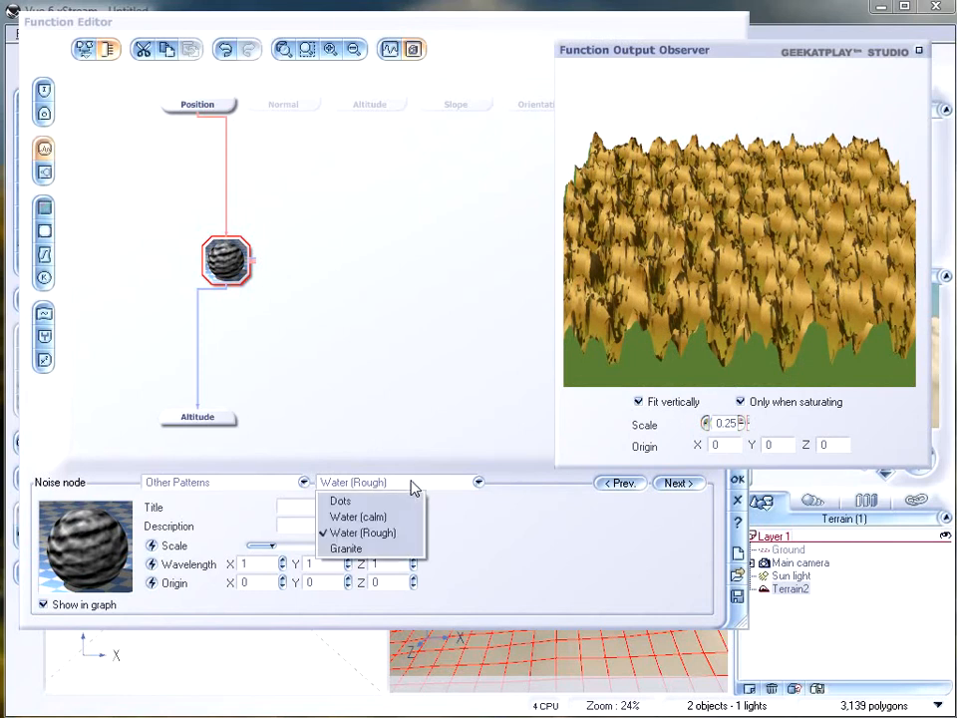
left_click(389, 551)
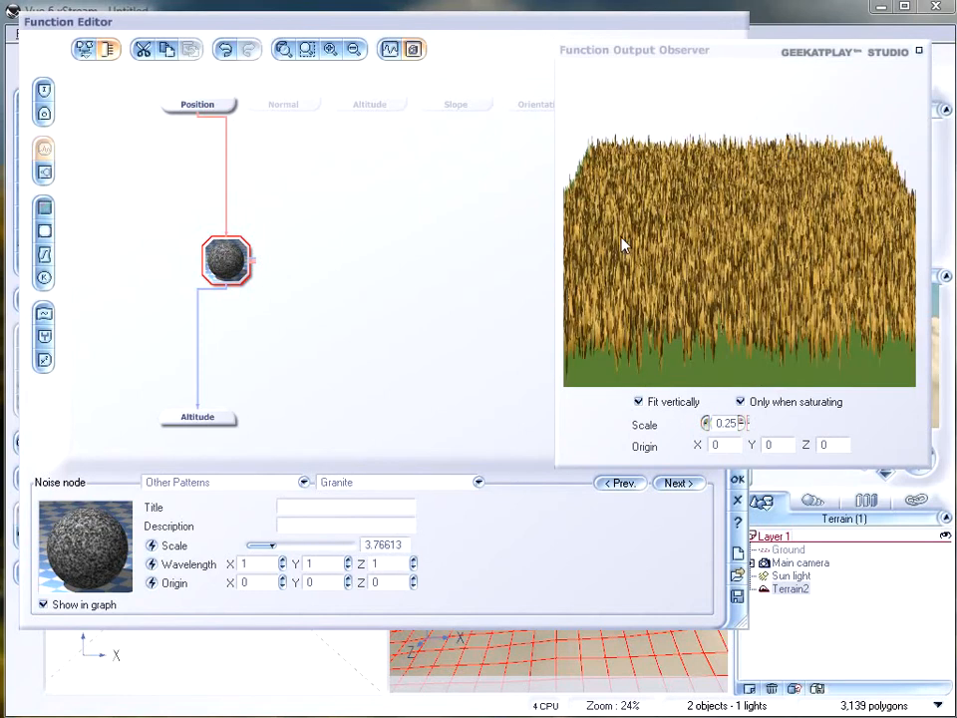
mouse_move(620, 314)
left_mouse_down()
mouse_move(613, 336)
mouse_move(627, 271)
mouse_move(615, 333)
mouse_move(629, 329)
mouse_move(620, 331)
left_mouse_up()
left_click_drag(269, 545, 329, 545)
mouse_move(697, 236)
left_mouse_down()
mouse_move(701, 192)
mouse_move(703, 234)
left_mouse_up()
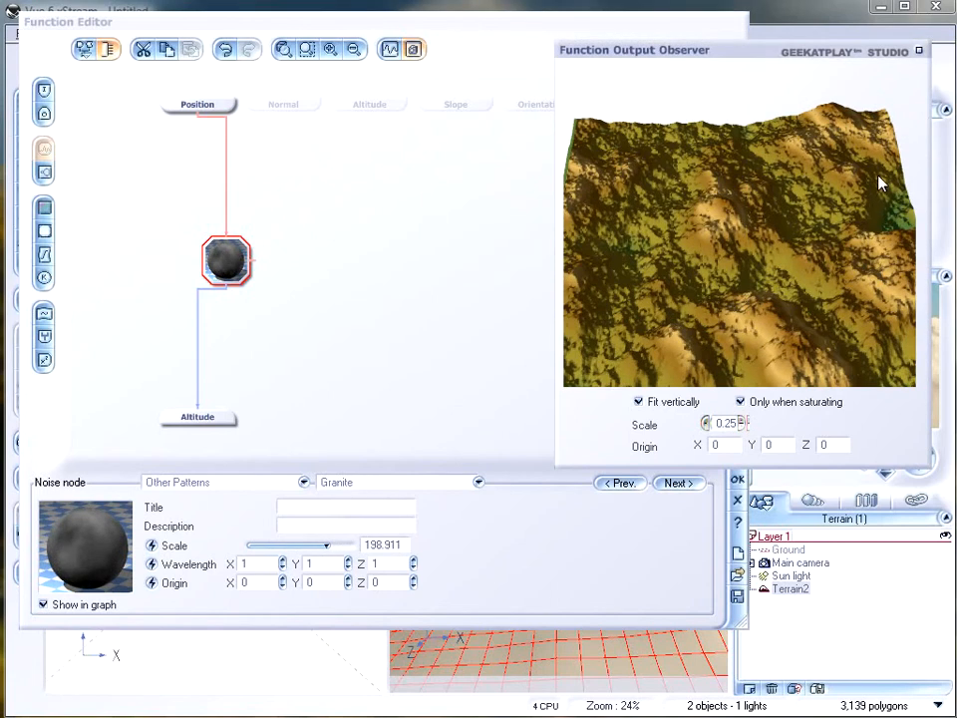
left_click_drag(807, 282, 611, 275)
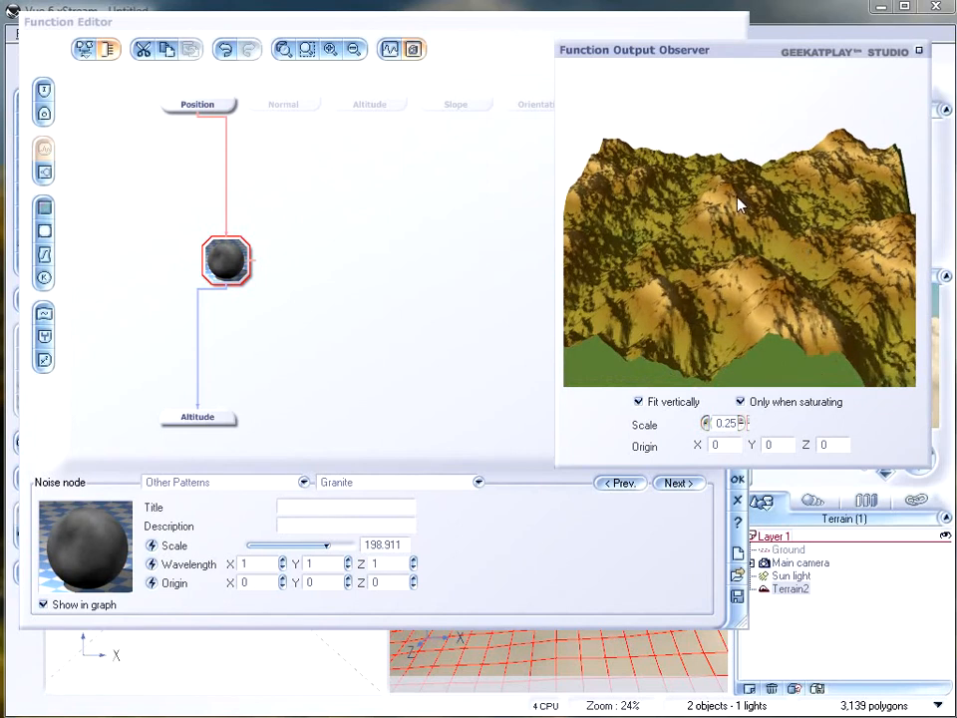
left_click_drag(733, 219, 765, 200)
left_click_drag(741, 281, 733, 252)
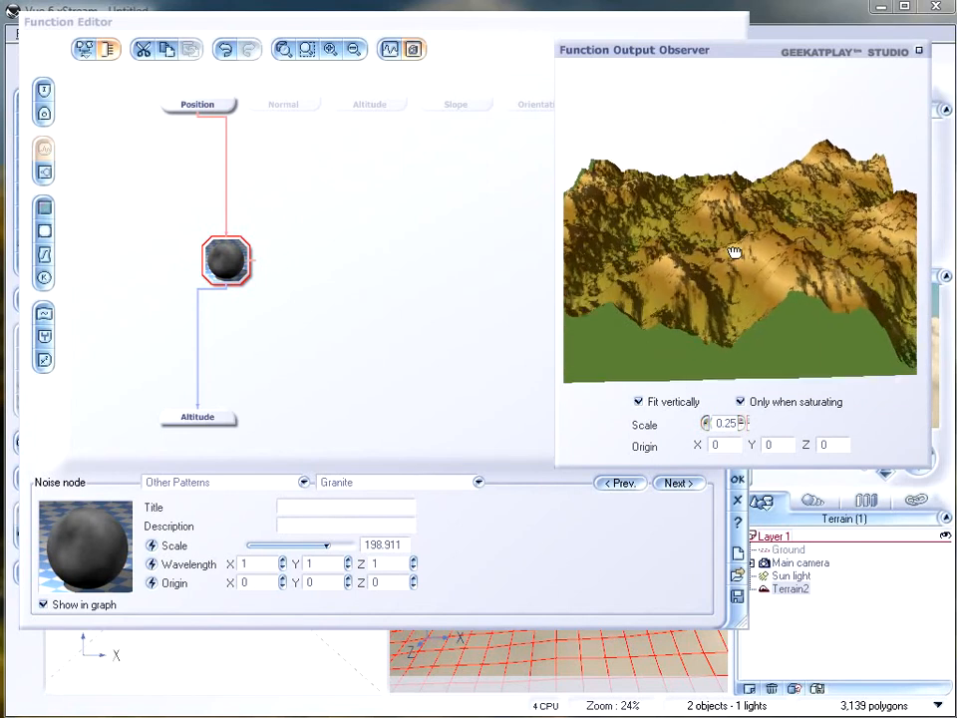
Step: Switch the noise node to the Value type of Perlin Noises and set the terrain preview scale to 1.00
left_click(268, 482)
left_click(182, 500)
mouse_move(656, 240)
left_mouse_down()
mouse_move(657, 267)
mouse_move(662, 260)
left_mouse_up()
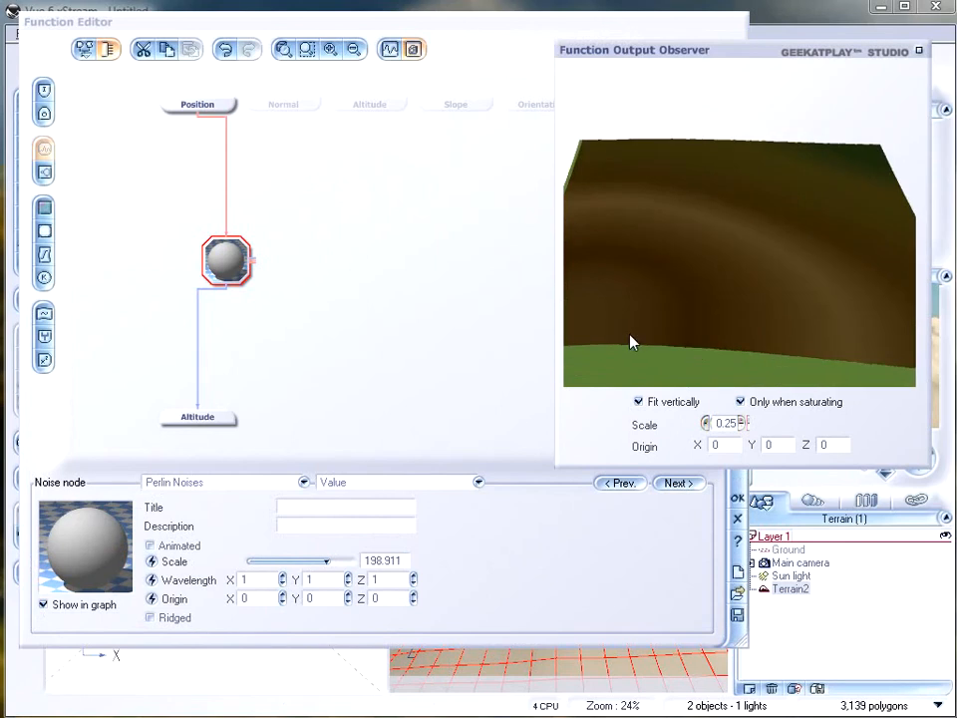
left_click(748, 423)
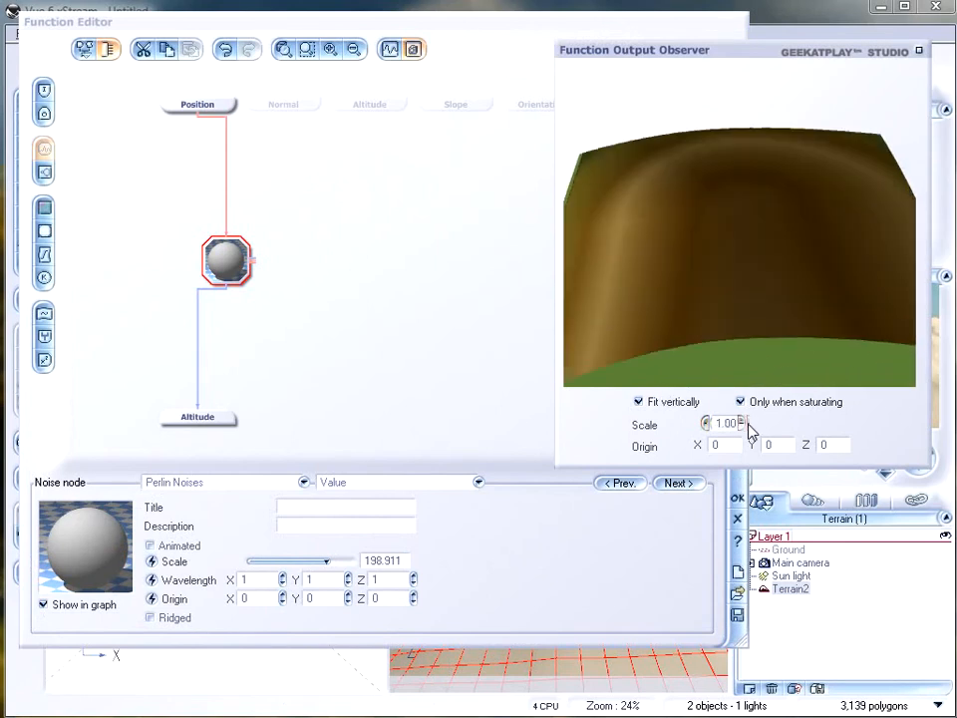
mouse_move(716, 196)
left_mouse_down()
mouse_move(718, 207)
mouse_move(717, 198)
left_mouse_up()
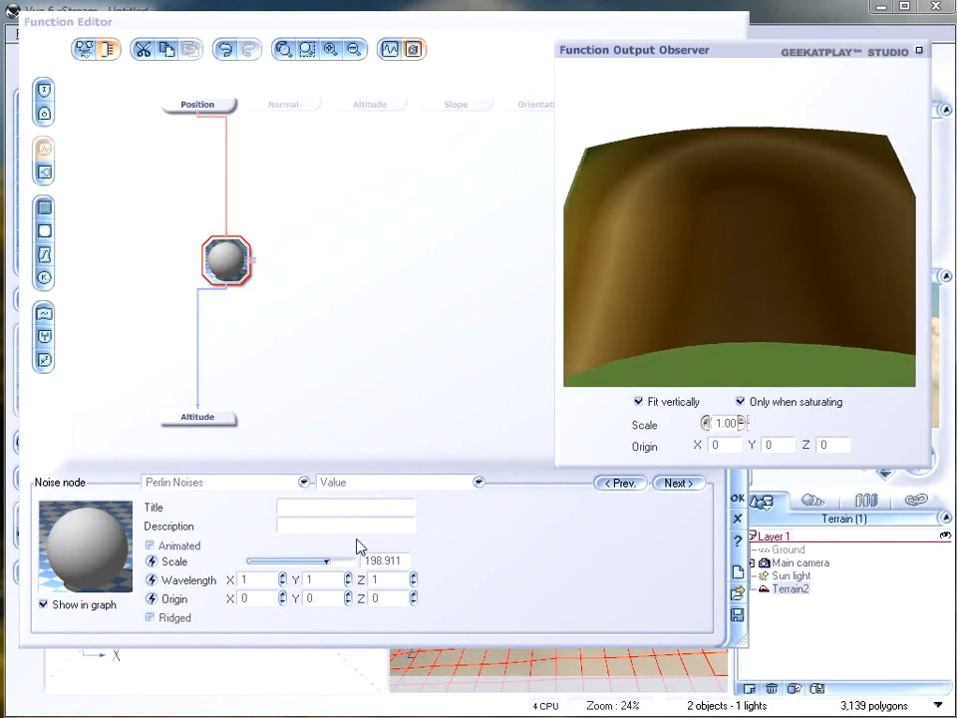
Step: Compare the Value noise on the terrain preview at noise scales of 1.8043 and 7.65369, ending on the larger scale
left_click_drag(341, 559, 263, 559)
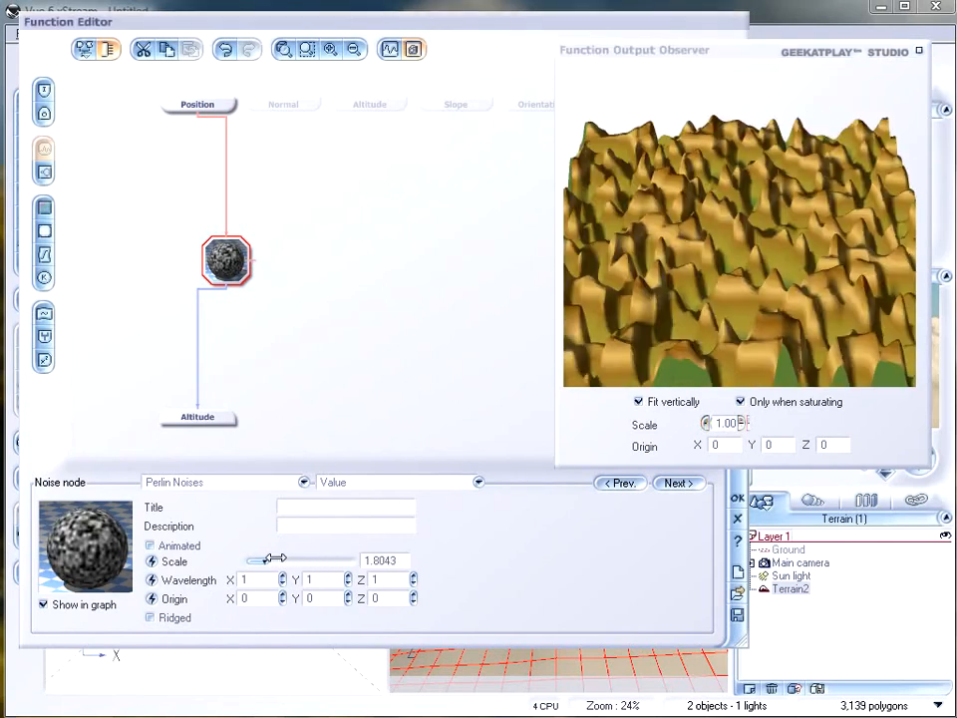
left_click_drag(711, 228, 737, 193)
left_click_drag(258, 561, 281, 562)
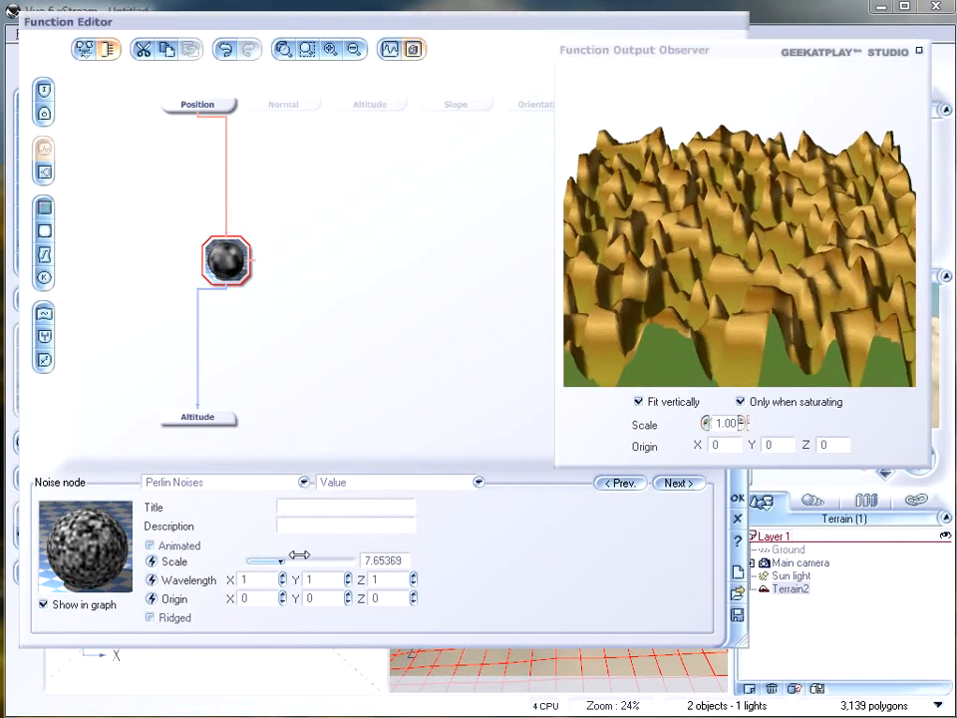
left_click_drag(752, 240, 662, 149)
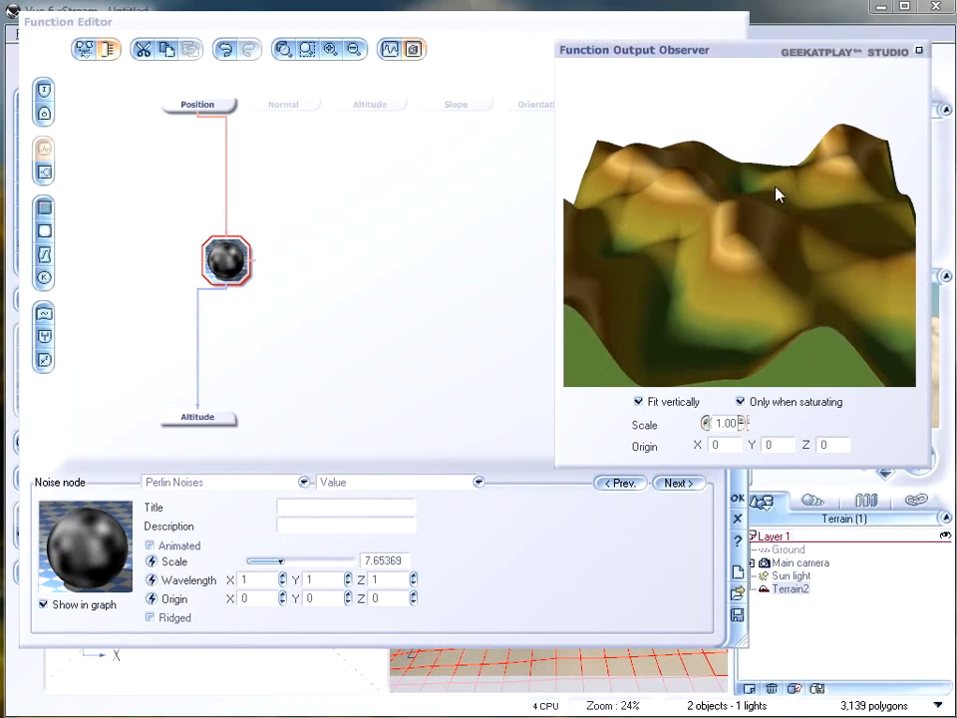
left_click_drag(729, 243, 626, 179)
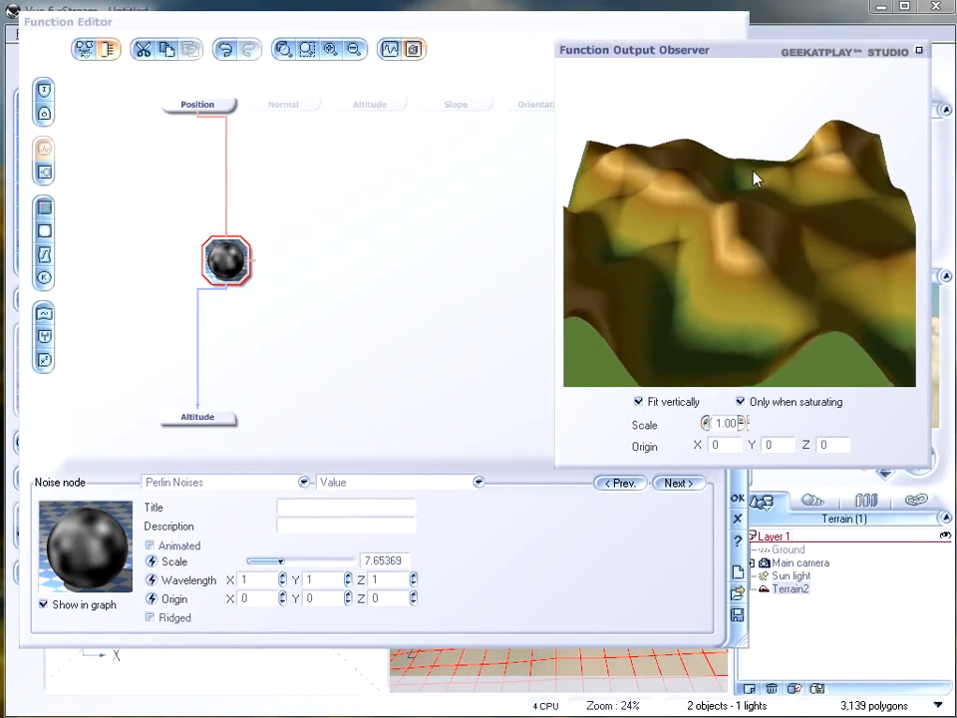
Step: Try the Gradient type of Perlin noise and inspect its shape on the terrain preview
left_click(408, 487)
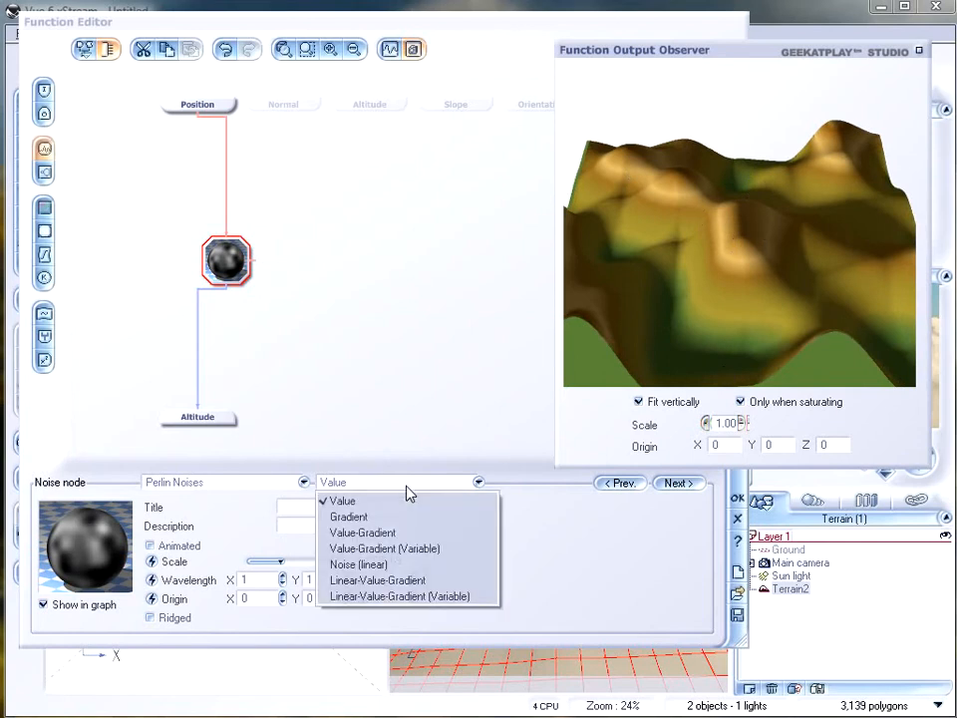
left_click(407, 519)
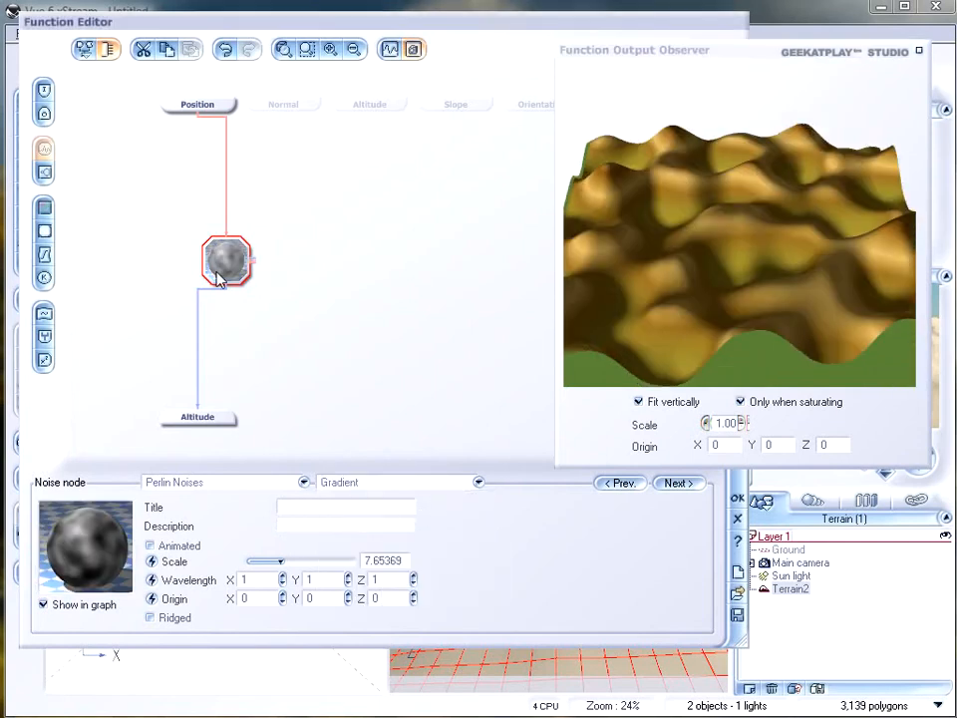
left_click_drag(718, 271, 712, 231)
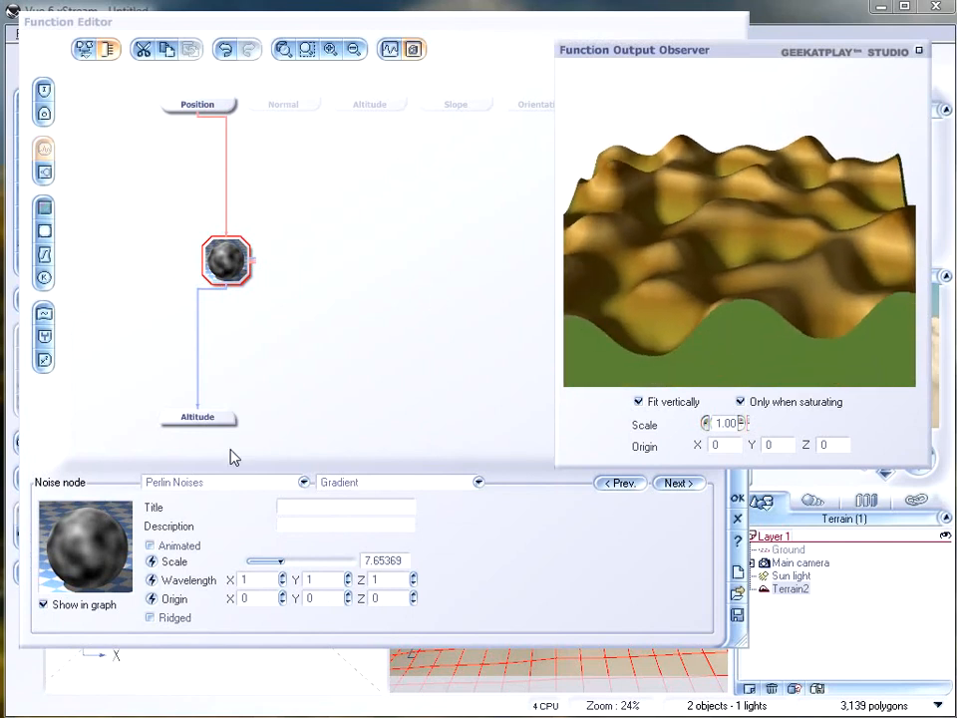
Step: Change the node preview object from a sphere to a 2D Plane in the preview options
left_click(77, 554)
left_click(85, 48)
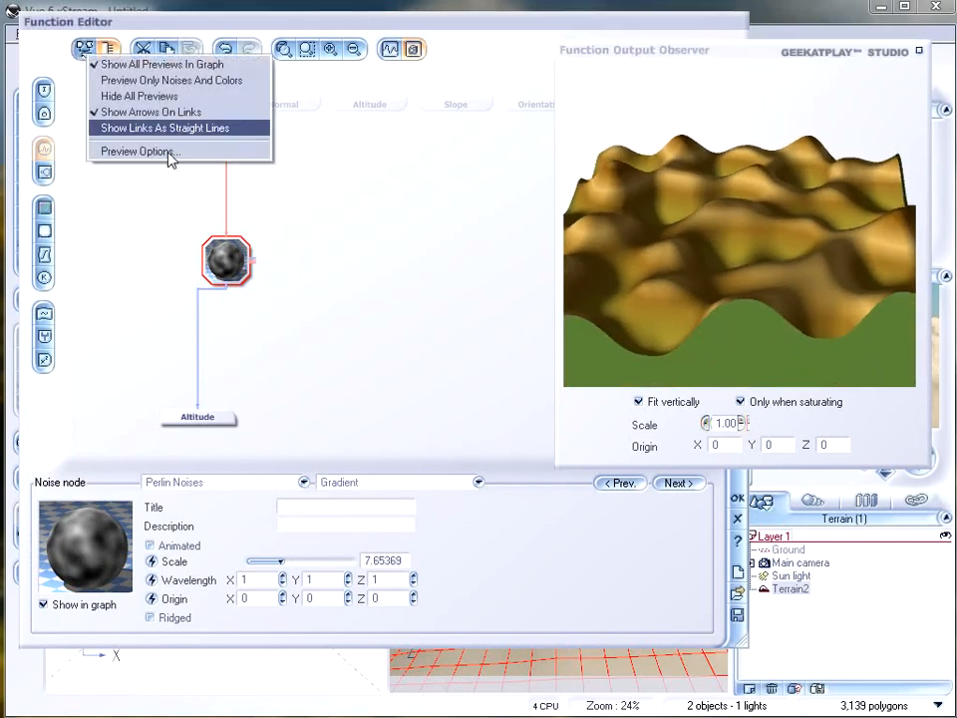
left_click(135, 151)
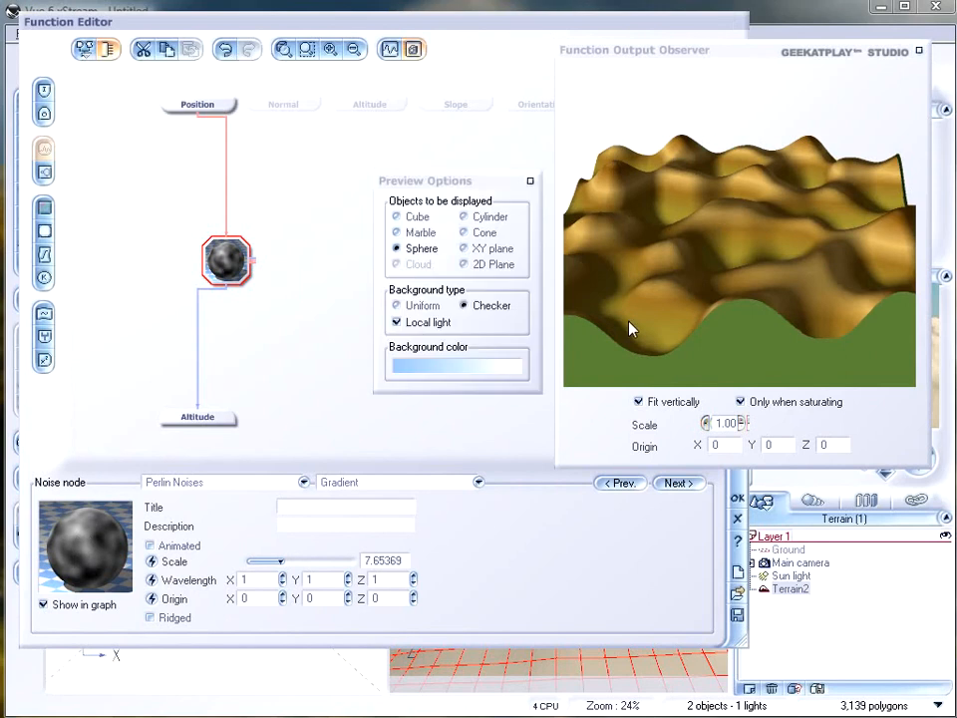
left_click(475, 265)
left_click(530, 182)
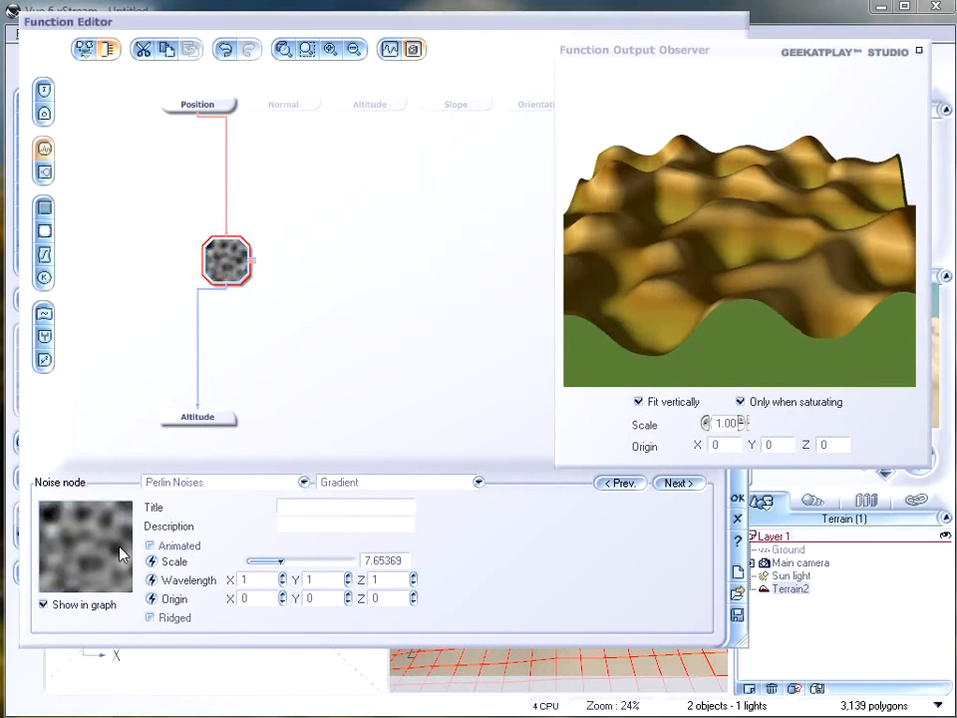
Step: Switch the Perlin noise node back to the Value type to view it on the flat preview
left_click(408, 487)
left_click(357, 501)
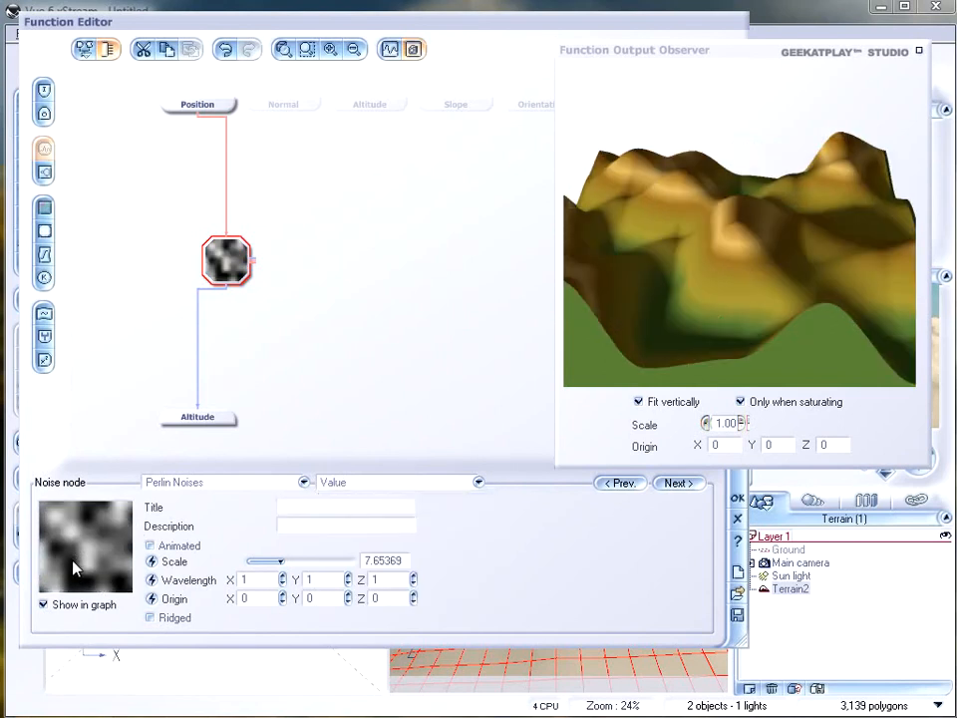
Step: Try the Gradient type of the Perlin noise once more, followed by the Value-Gradient type
left_click(391, 485)
left_click(355, 515)
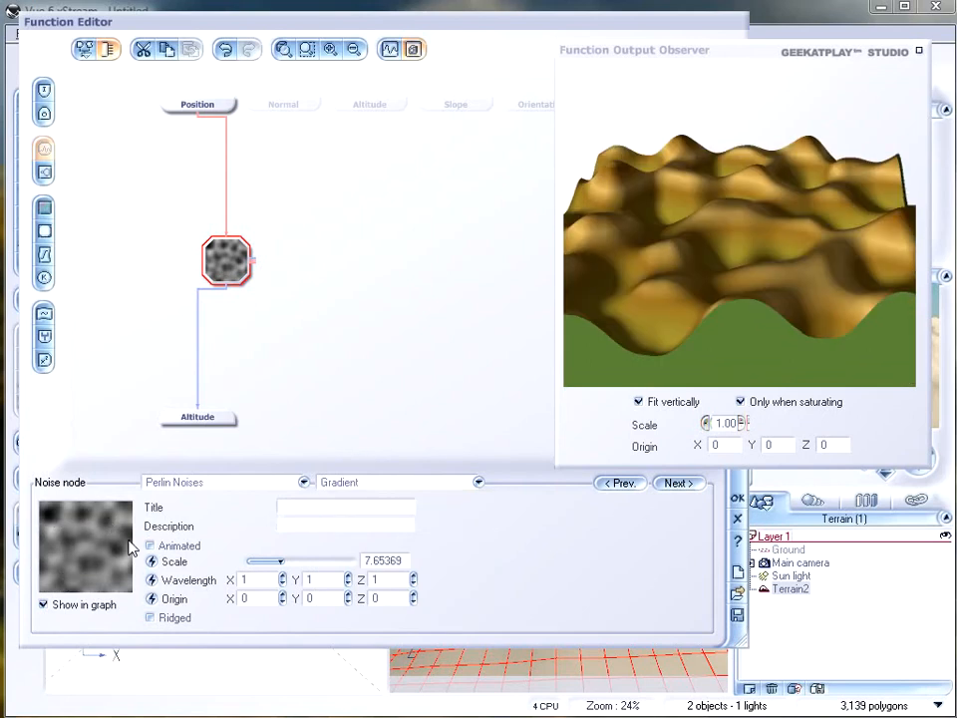
left_click(398, 486)
left_click(404, 533)
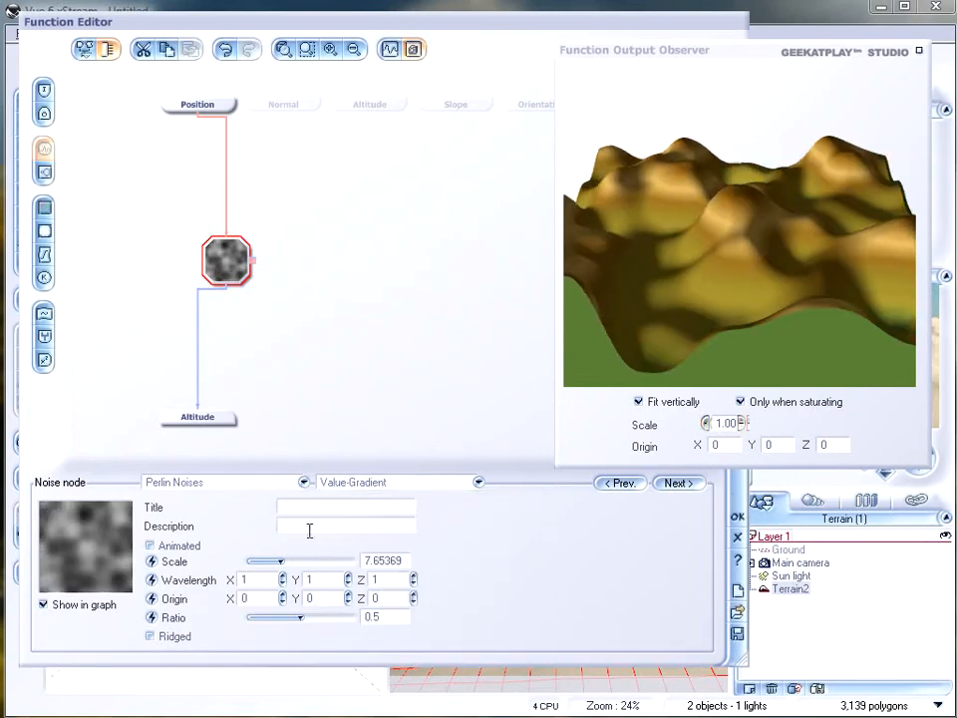
Step: Compare Value-Gradient ratios of 0.350877 and 0.824561 on the terrain preview, ending on the larger ratio
left_click(405, 484)
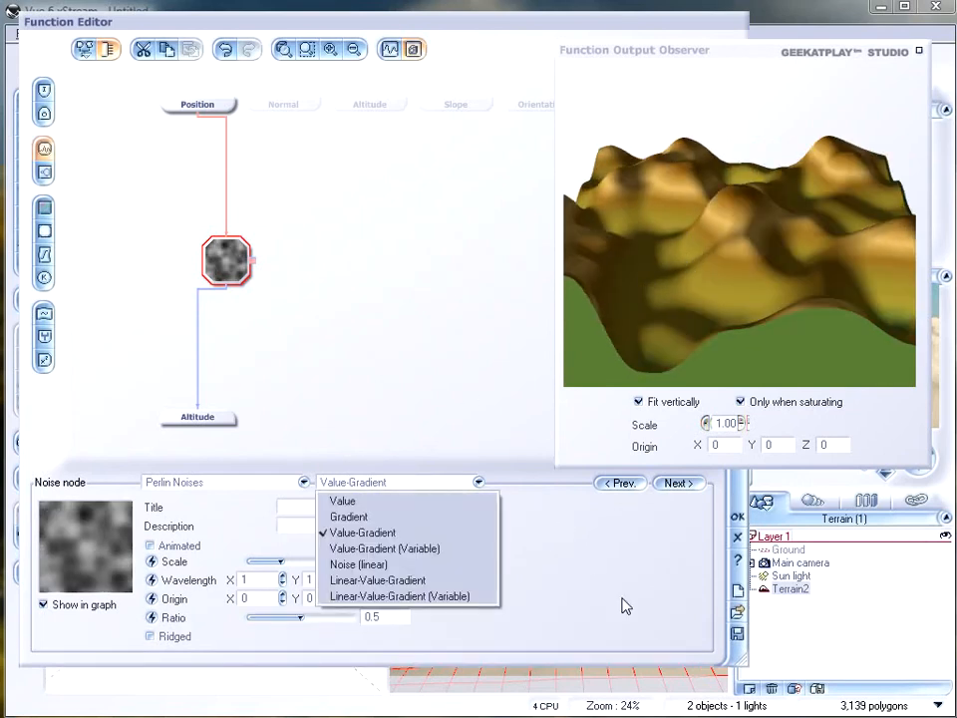
left_click(626, 602)
mouse_move(299, 616)
left_mouse_down()
mouse_move(336, 617)
mouse_move(297, 616)
left_mouse_up()
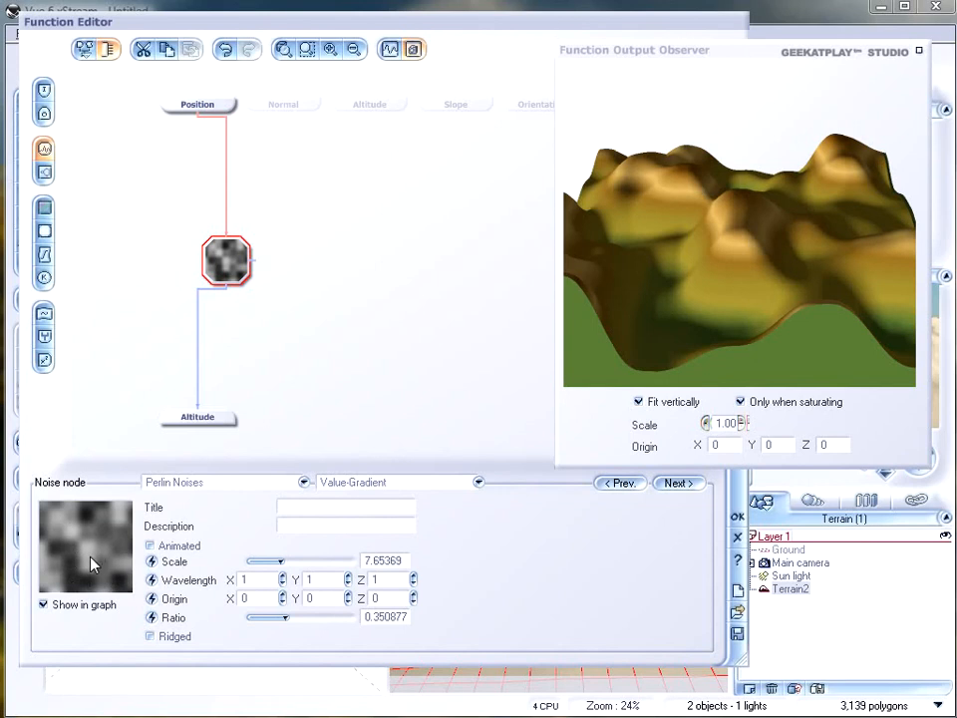
left_click_drag(286, 619, 330, 618)
left_click_drag(787, 220, 651, 211)
left_click_drag(667, 285, 601, 311)
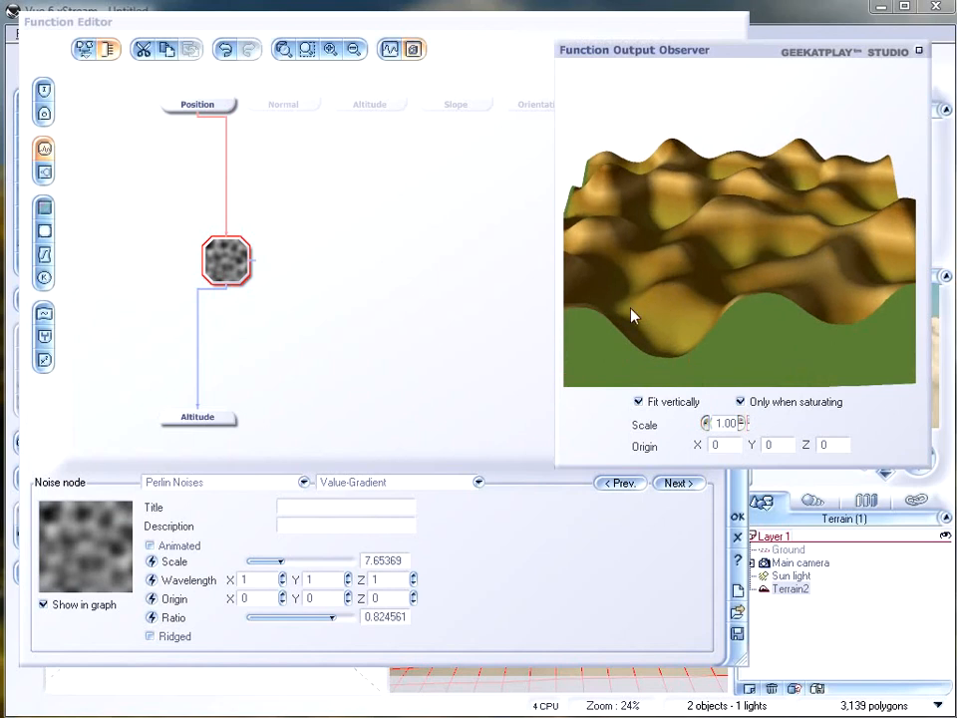
Step: Try the Noise (linear) type of Perlin noise and inspect its shape on the terrain preview from several angles
left_click(391, 483)
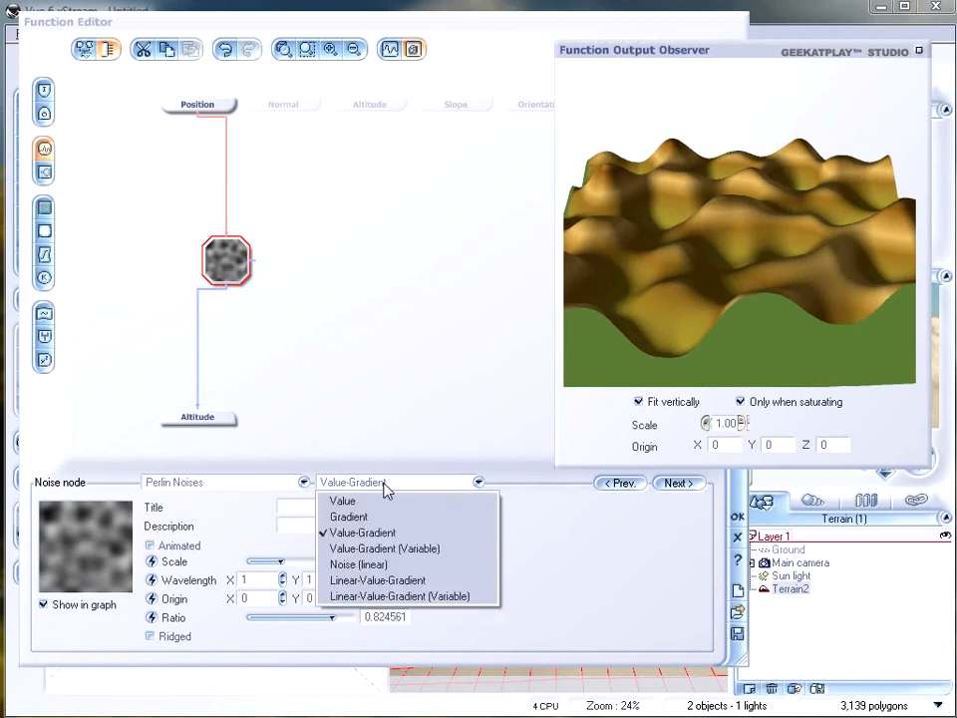
left_click(403, 565)
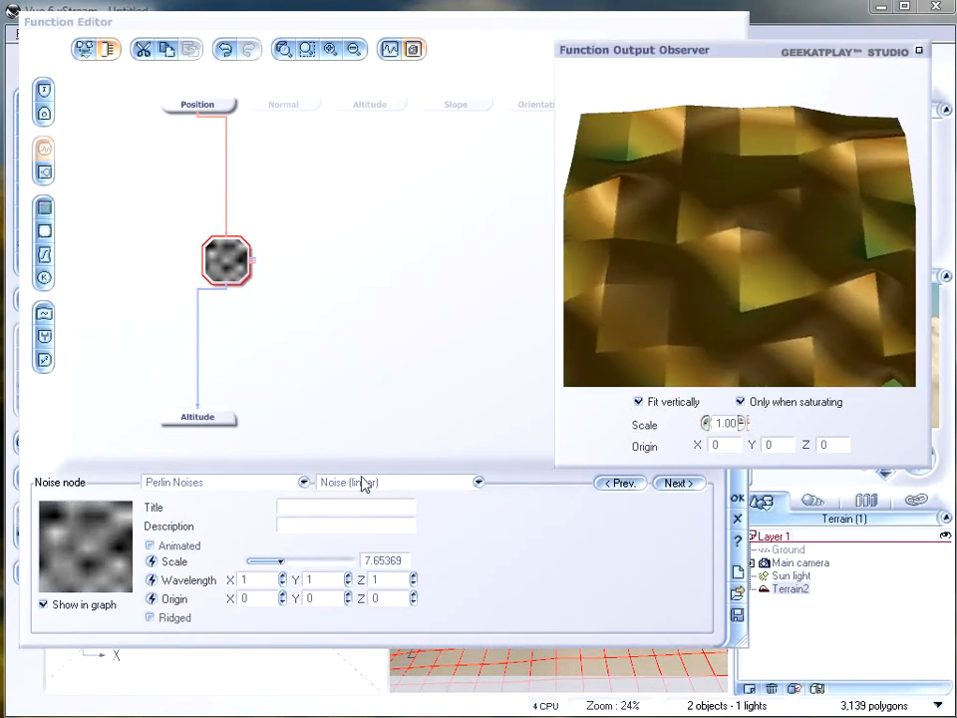
left_click_drag(752, 227, 748, 231)
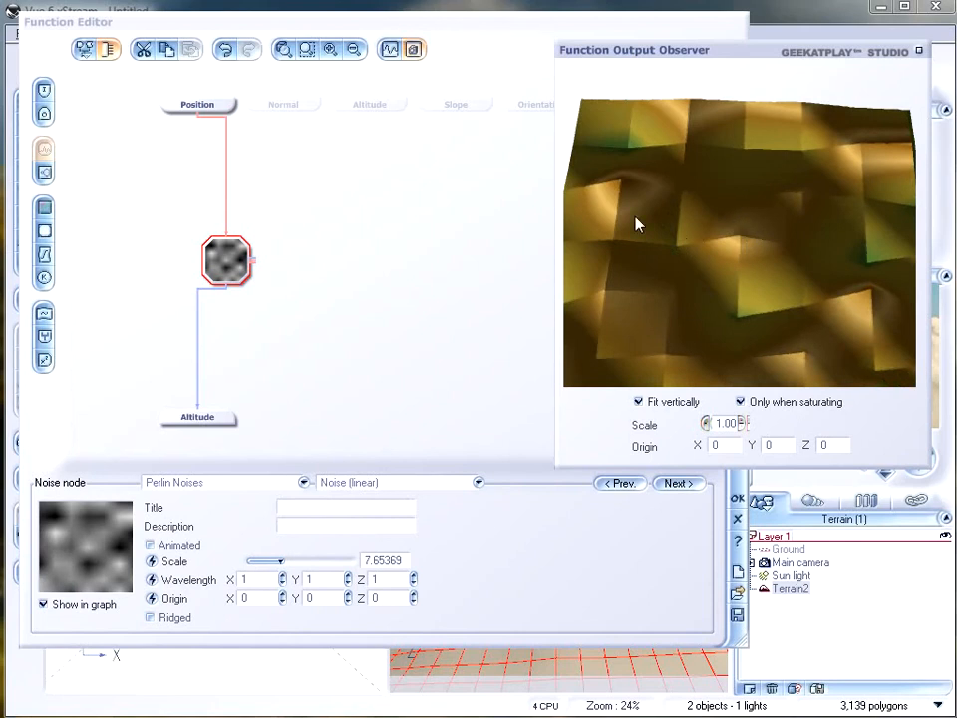
left_click_drag(787, 276, 785, 224)
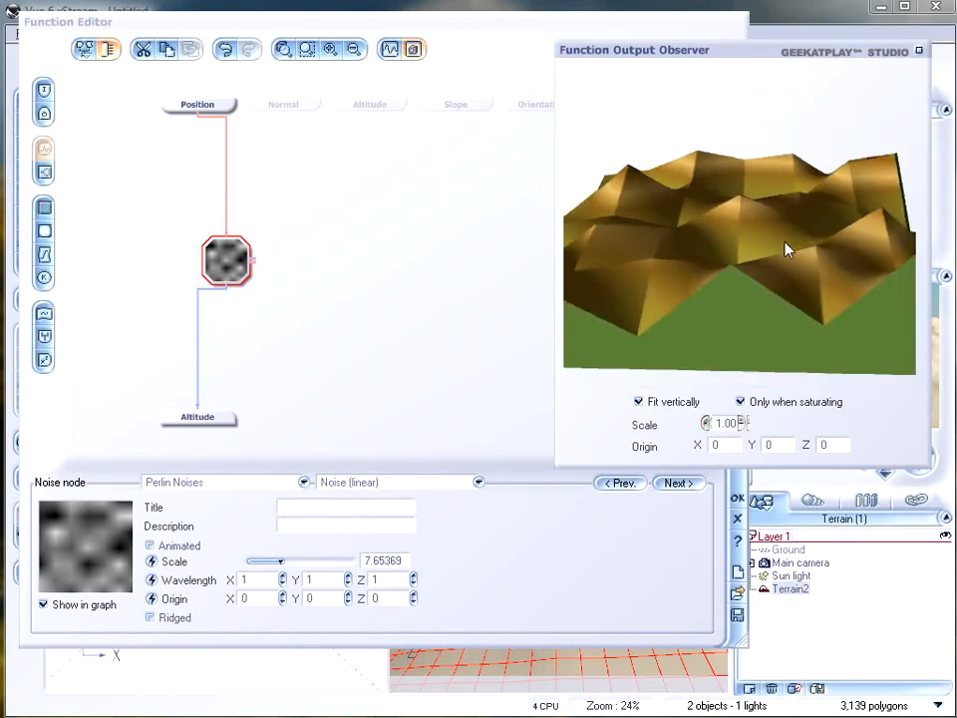
left_click_drag(782, 273, 774, 226)
mouse_move(736, 304)
left_mouse_down()
mouse_move(737, 239)
mouse_move(736, 284)
left_mouse_up()
left_click_drag(785, 245, 701, 279)
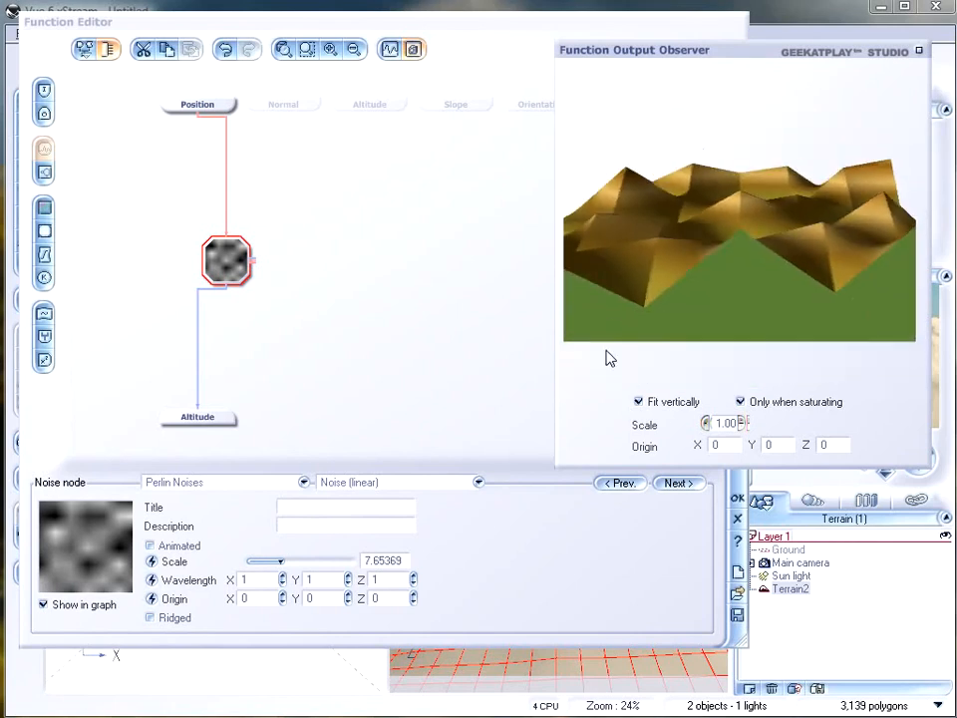
Step: Switch the Perlin noise to Linear-Value-Gradient and set its ratio to 0.315789
left_click(404, 488)
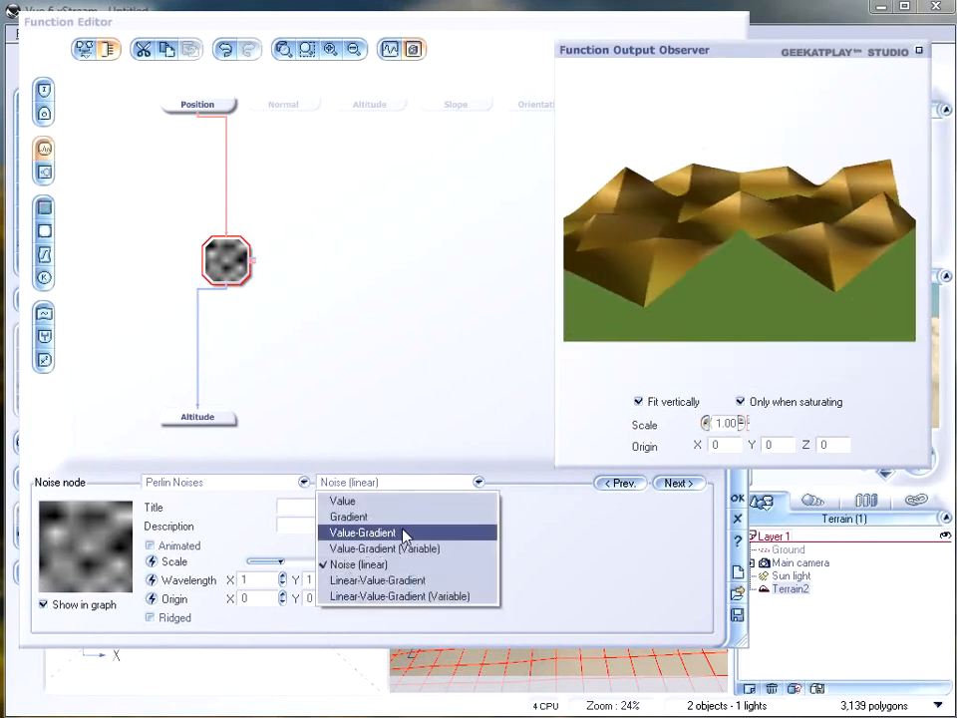
left_click(482, 579)
left_click_drag(737, 239, 573, 421)
left_click_drag(301, 616, 322, 622)
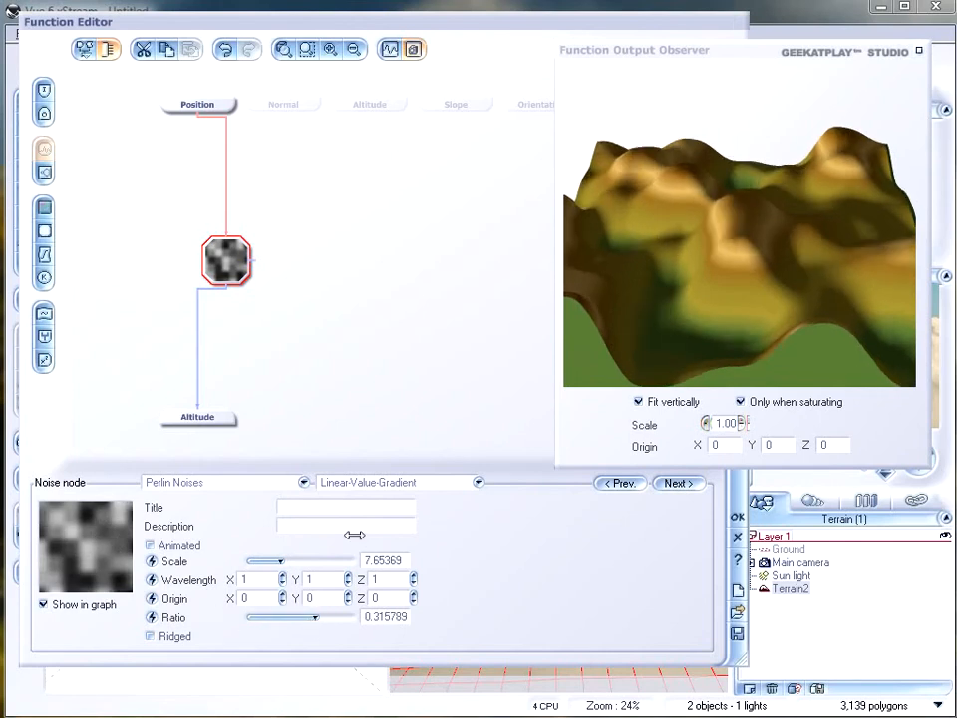
Step: Compare the Linear-Value-Gradient noise with and without the Ridged option, leave it enabled, and inspect the ridges on the terrain preview
left_click(177, 639)
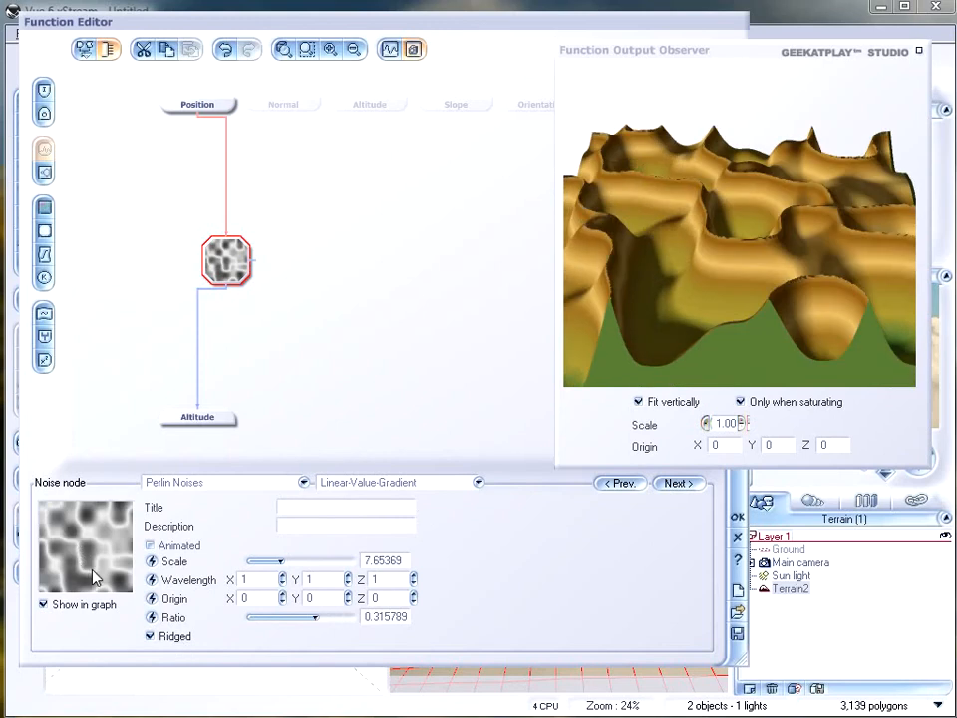
left_click(150, 636)
left_click(150, 636)
left_click(150, 636)
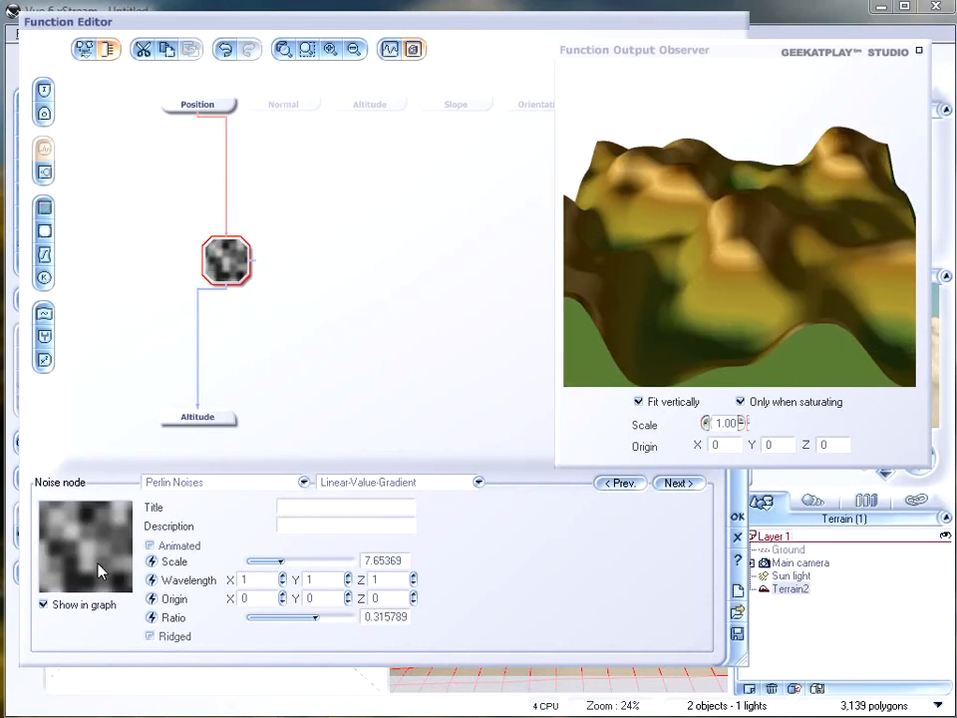
left_click(149, 636)
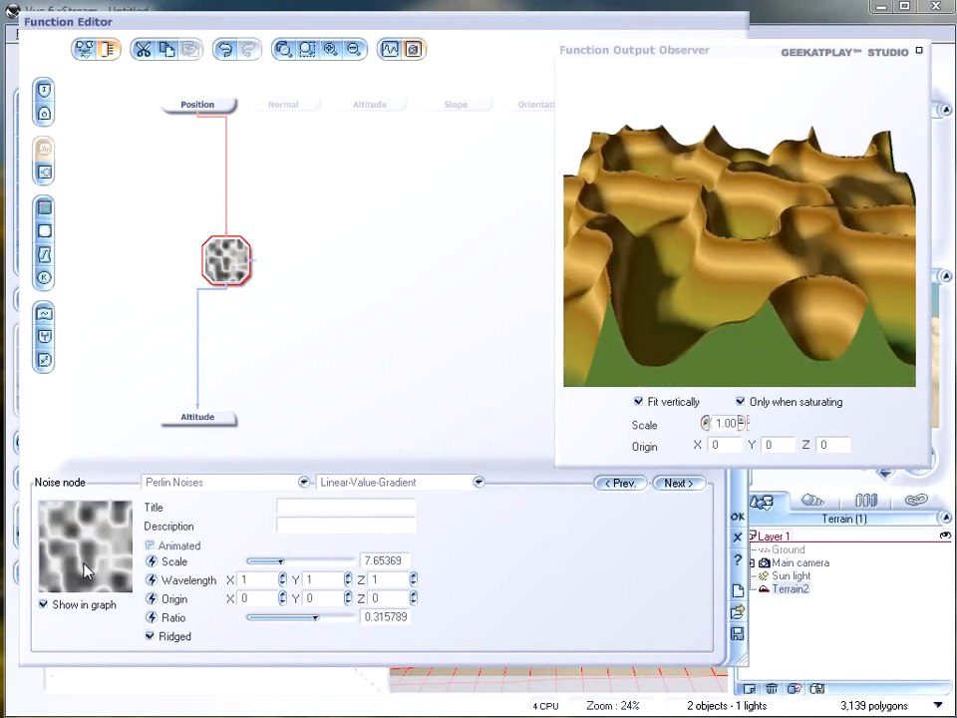
left_click_drag(631, 310, 644, 330)
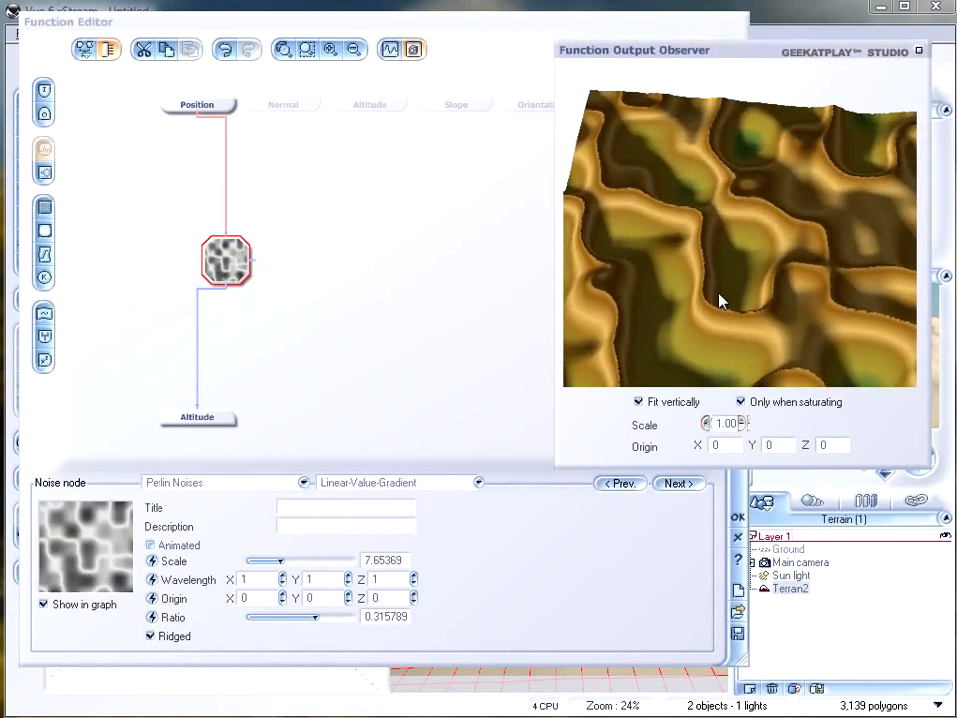
left_click_drag(700, 256, 722, 255)
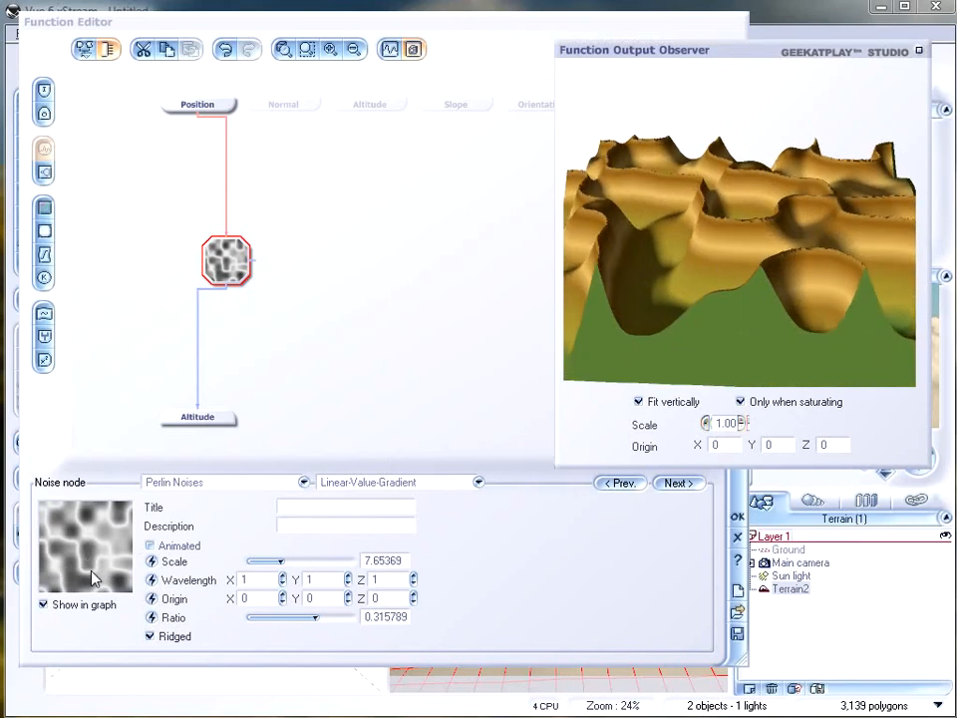
left_click_drag(738, 279, 737, 216)
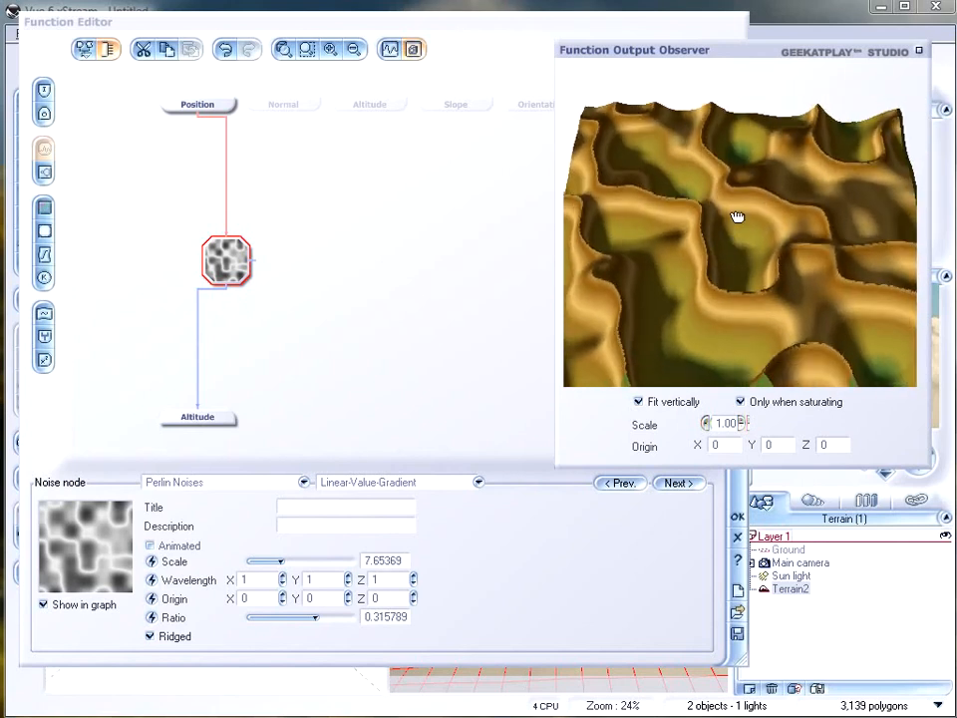
Step: Reduce the Function Output Observer scale to 0.13 to view a wider area, and bring it back up to 0.50
left_click(705, 424)
left_click(706, 424)
left_click(705, 423)
left_click_drag(782, 229, 753, 218)
left_click_drag(790, 291, 793, 279)
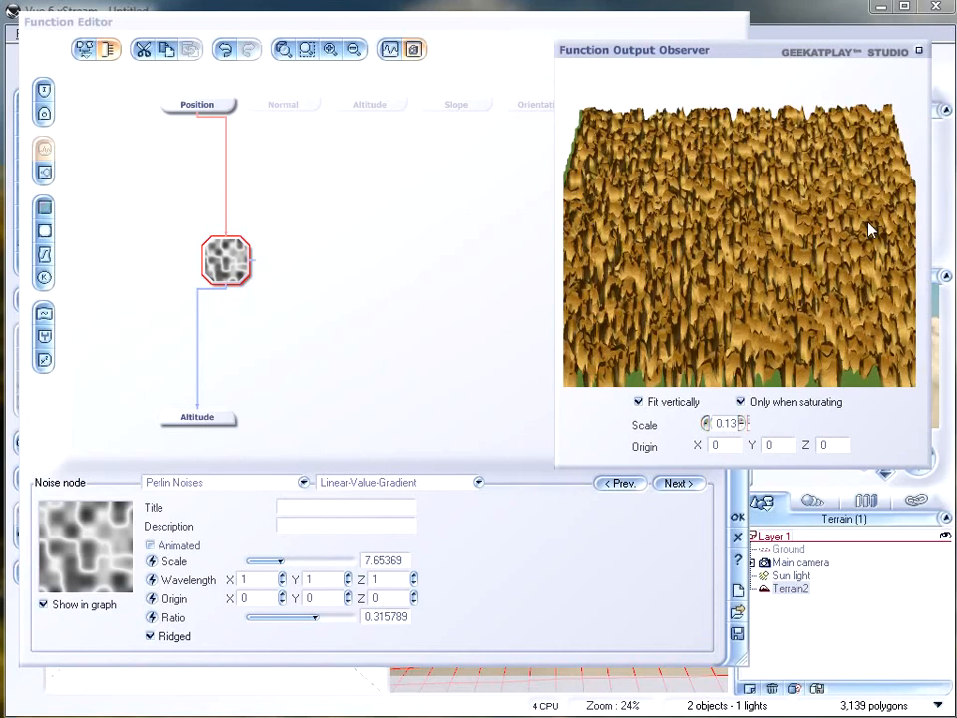
left_click(747, 423)
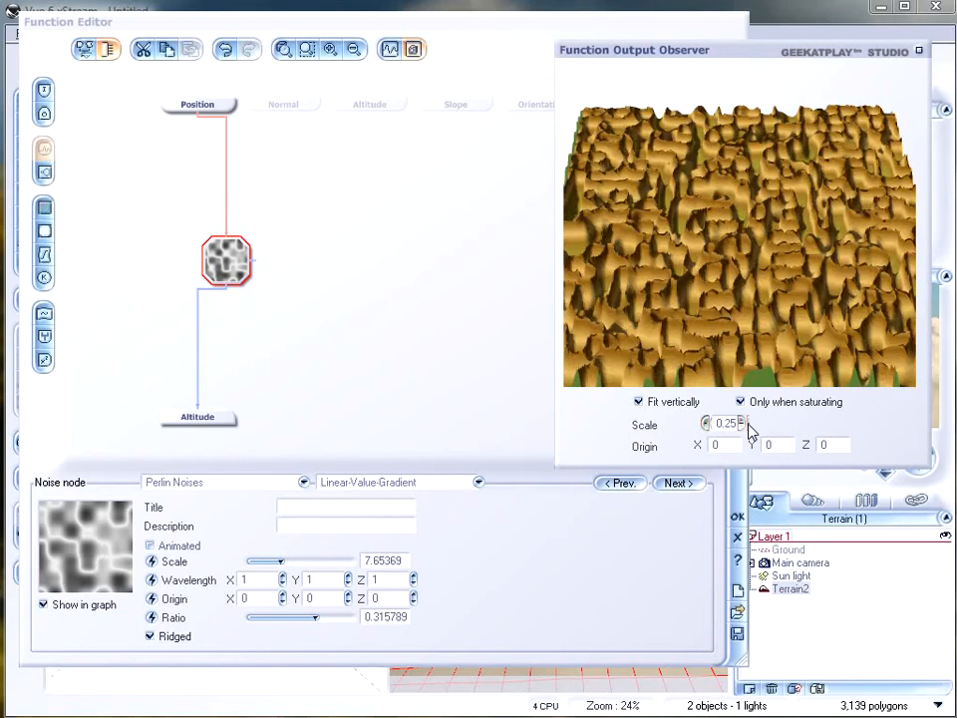
left_click(748, 424)
left_click_drag(768, 339, 679, 207)
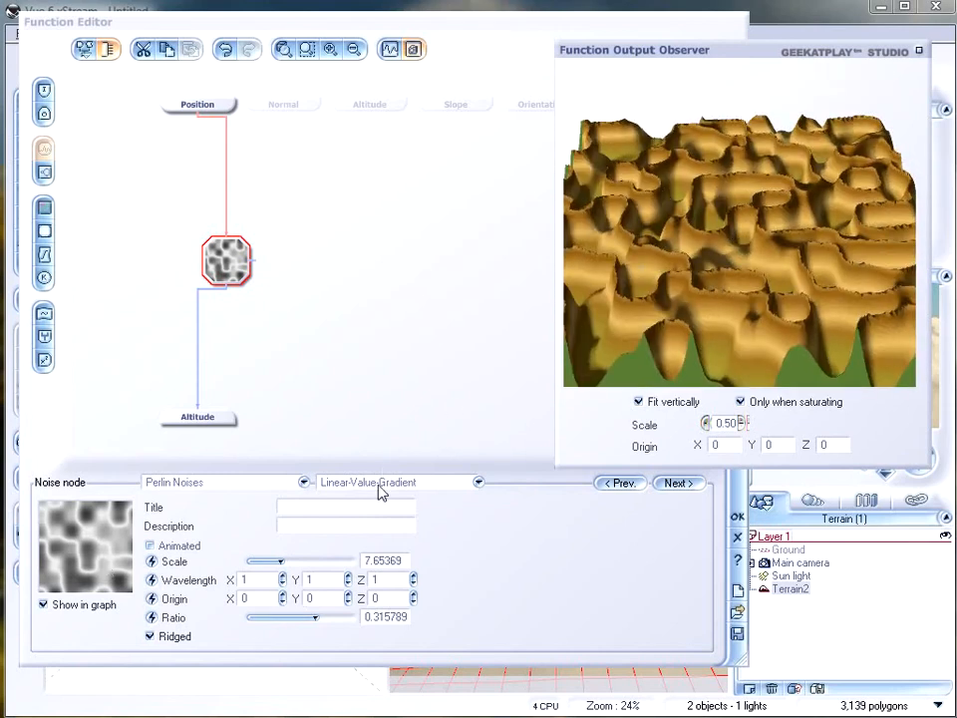
Step: Try the Linear-Value-Gradient (Variable) noise without and with the Ridged option and inspect both on the terrain preview
left_click(478, 482)
left_click(431, 595)
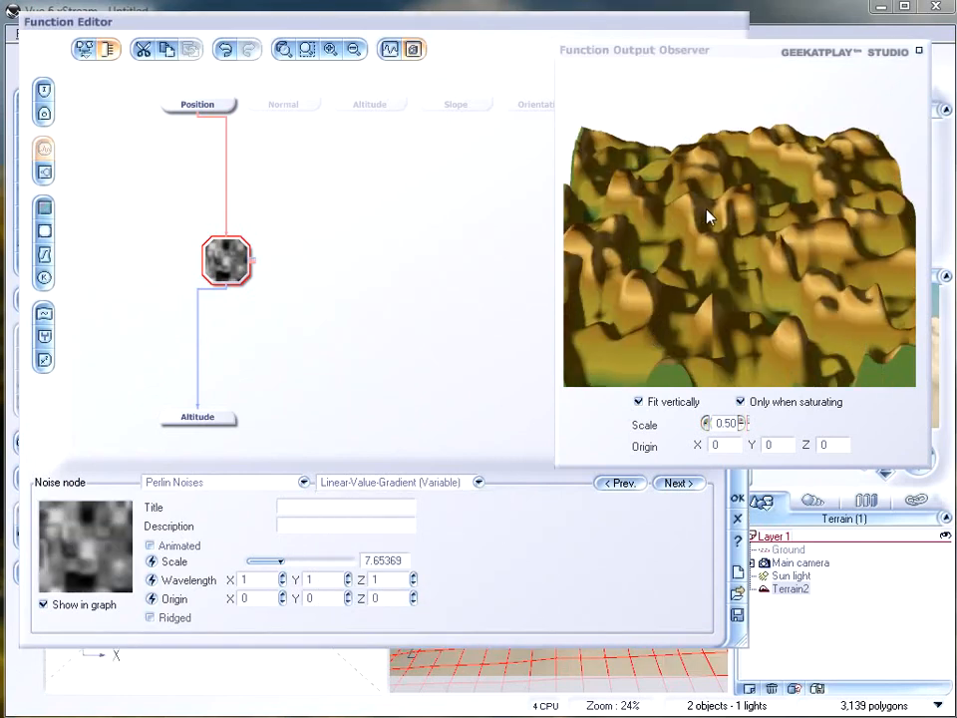
left_click_drag(668, 269, 733, 189)
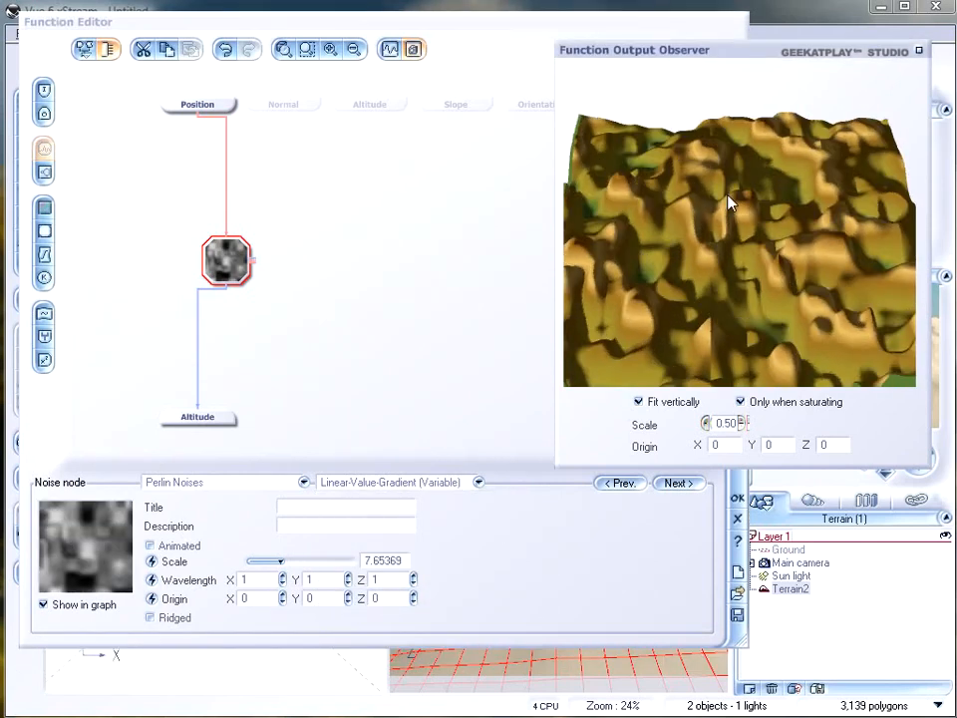
left_click(175, 620)
left_click_drag(701, 312, 766, 269)
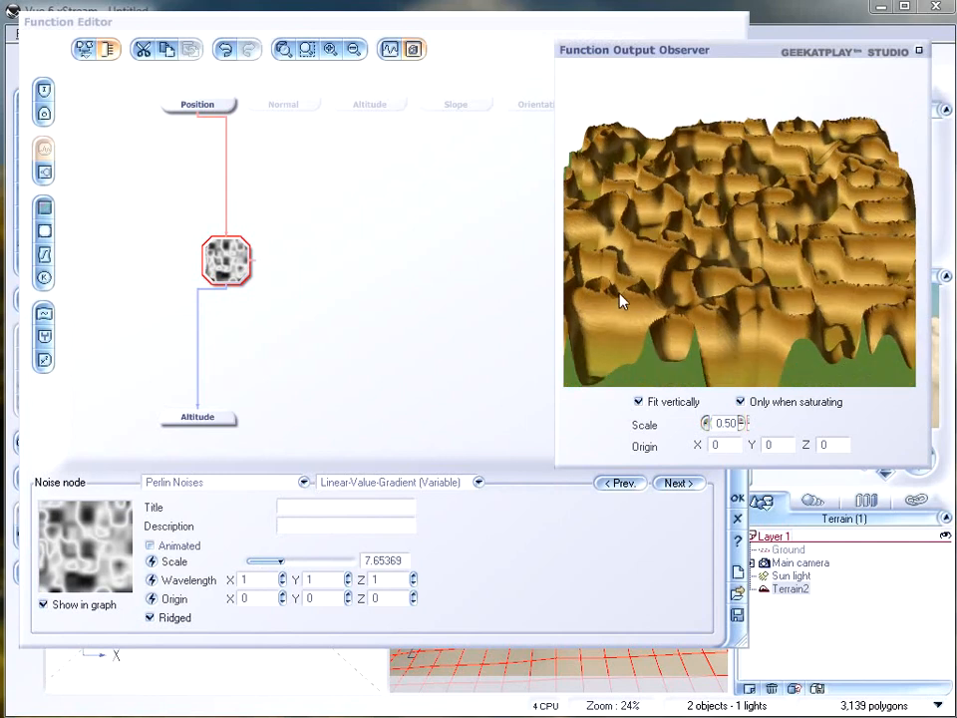
mouse_move(675, 279)
left_mouse_down()
mouse_move(675, 292)
mouse_move(679, 285)
left_mouse_up()
Step: Change the noise node to the Random altitudes type of Square Patterns and inspect the blocks on the terrain preview
left_click(221, 485)
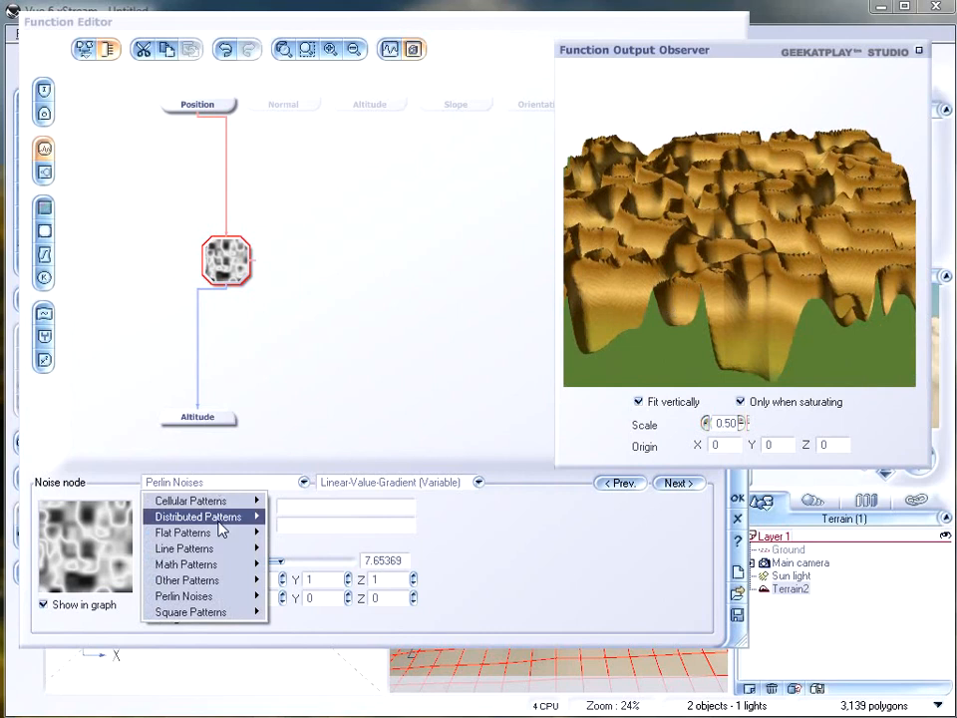
mouse_move(221, 612)
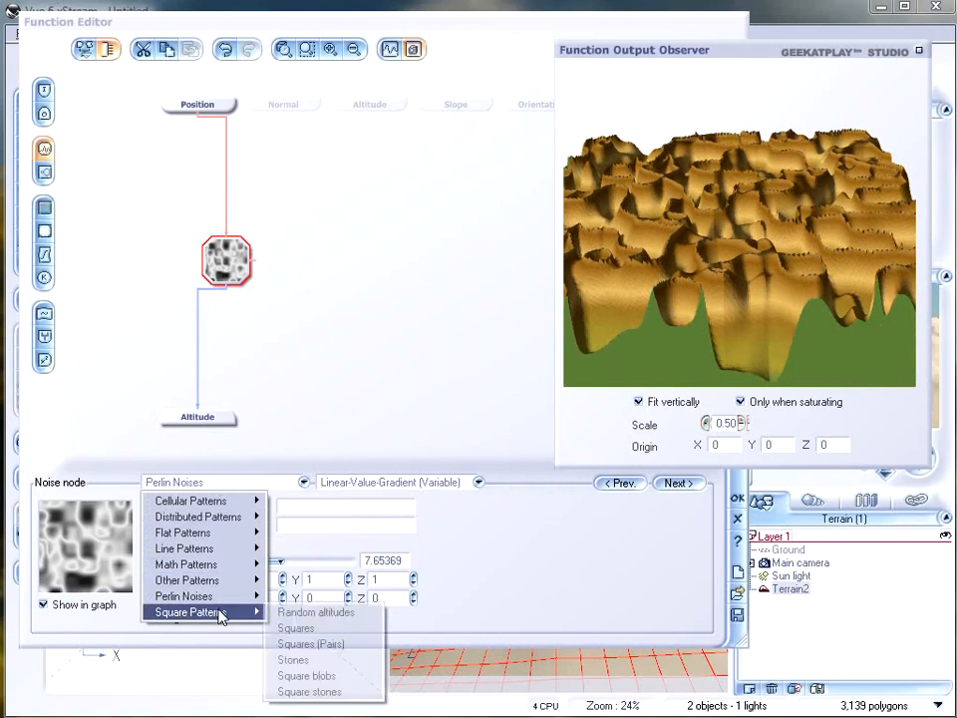
left_click(344, 614)
mouse_move(752, 214)
left_mouse_down()
mouse_move(744, 220)
mouse_move(732, 196)
mouse_move(716, 205)
mouse_move(752, 213)
mouse_move(752, 257)
mouse_move(759, 207)
left_mouse_up()
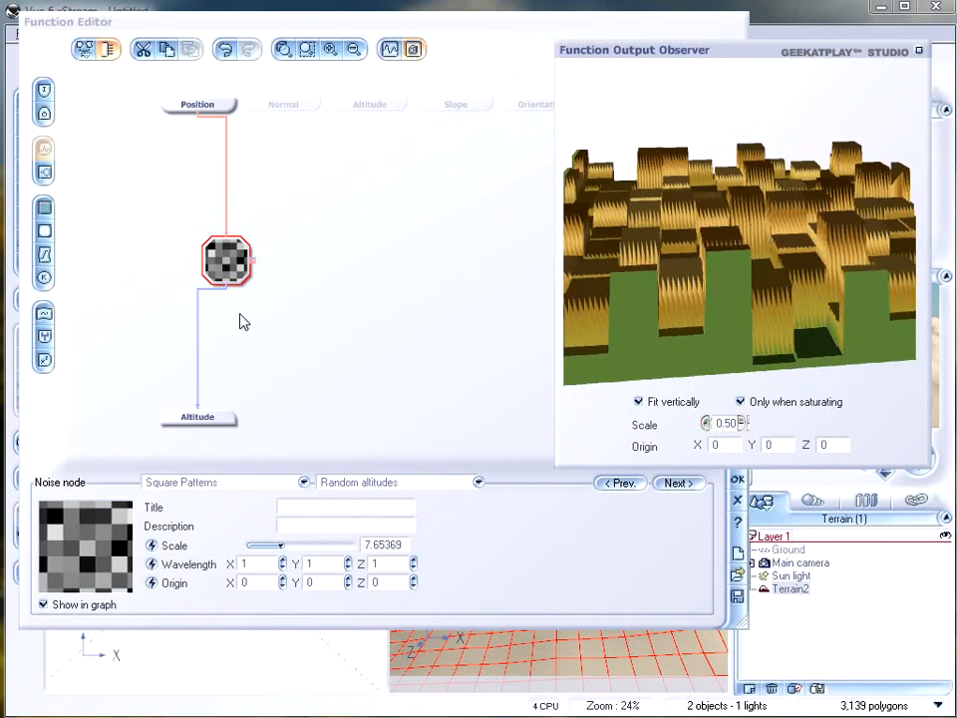
left_click(256, 485)
mouse_move(736, 183)
left_mouse_down()
mouse_move(729, 210)
mouse_move(733, 161)
mouse_move(718, 154)
mouse_move(678, 166)
mouse_move(724, 215)
mouse_move(735, 202)
mouse_move(786, 205)
mouse_move(786, 180)
mouse_move(738, 166)
mouse_move(729, 181)
left_mouse_up()
left_click_drag(692, 252, 724, 175)
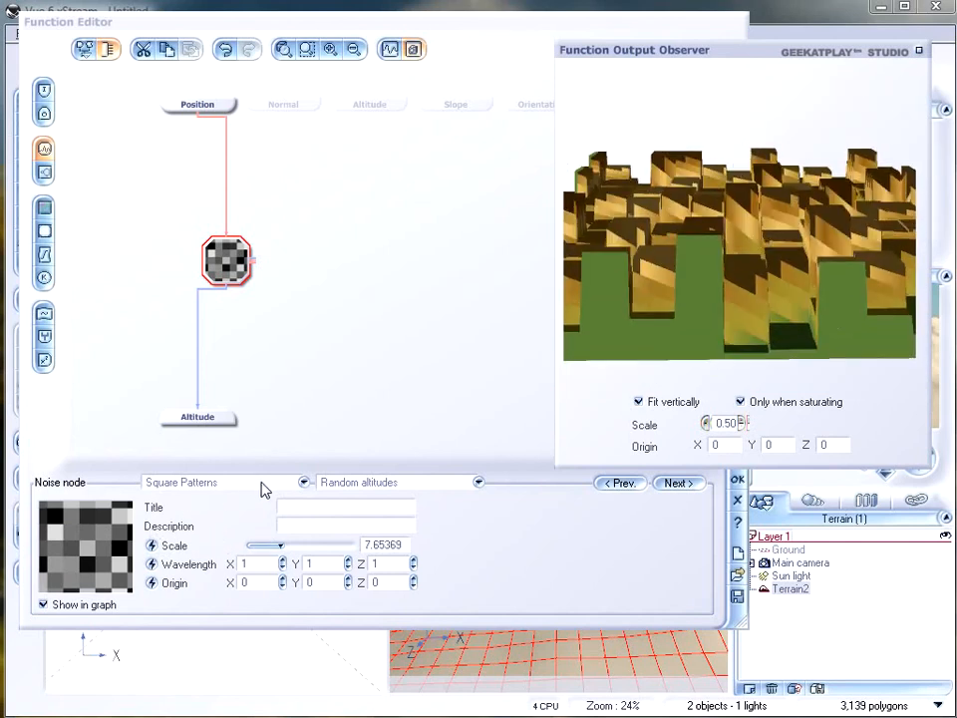
Step: Try the Squares type of Square Patterns and inspect it on the terrain preview from above and from the side
left_click(411, 485)
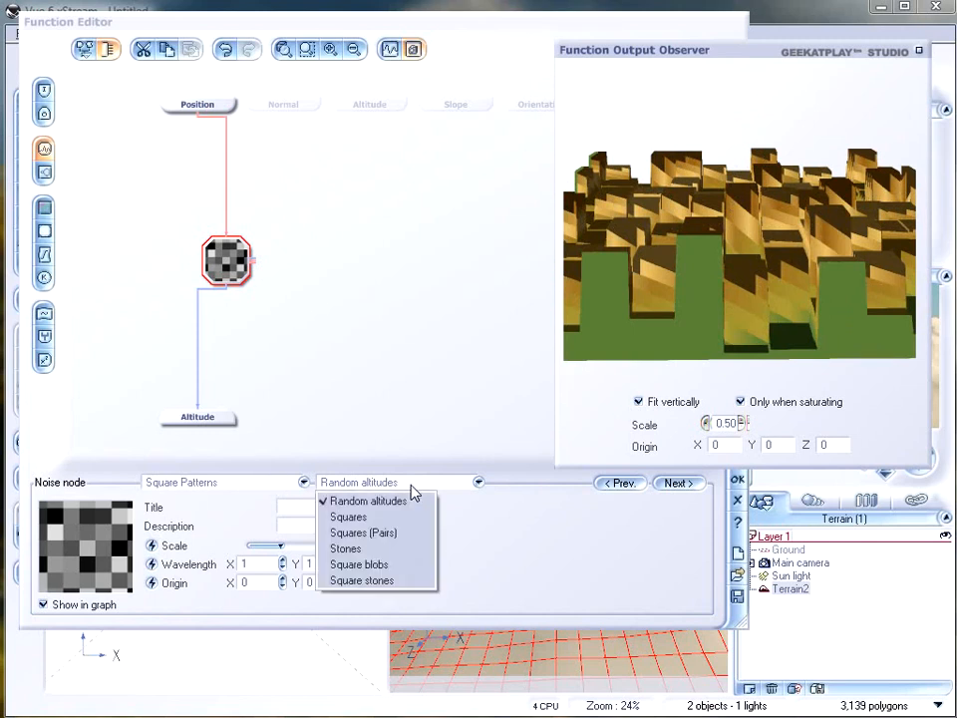
left_click(394, 520)
left_click_drag(573, 141, 774, 239)
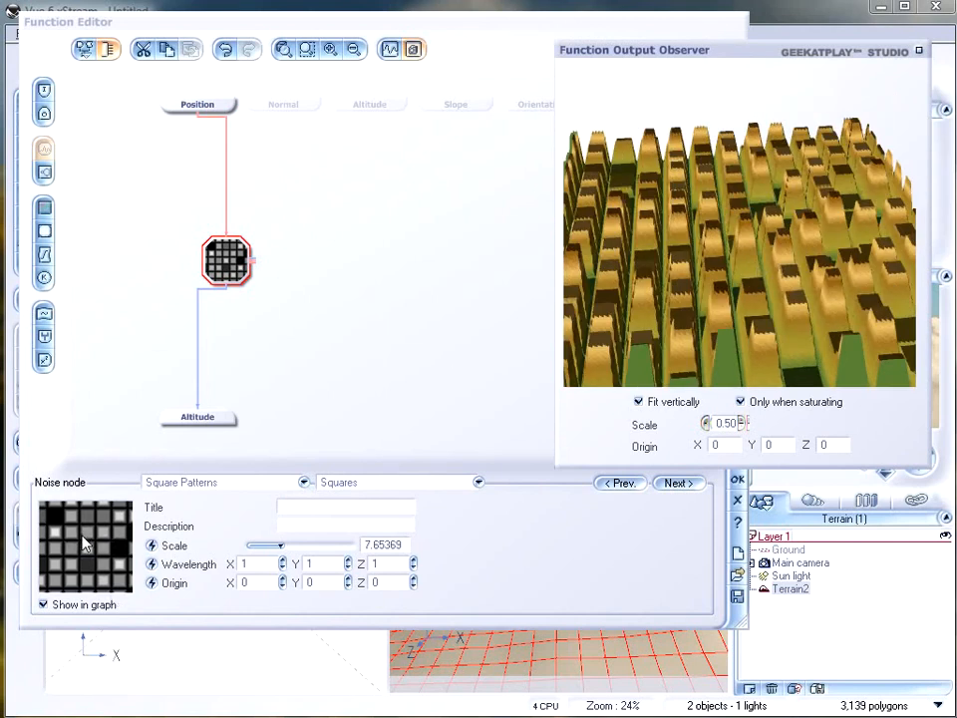
left_click_drag(718, 288, 735, 348)
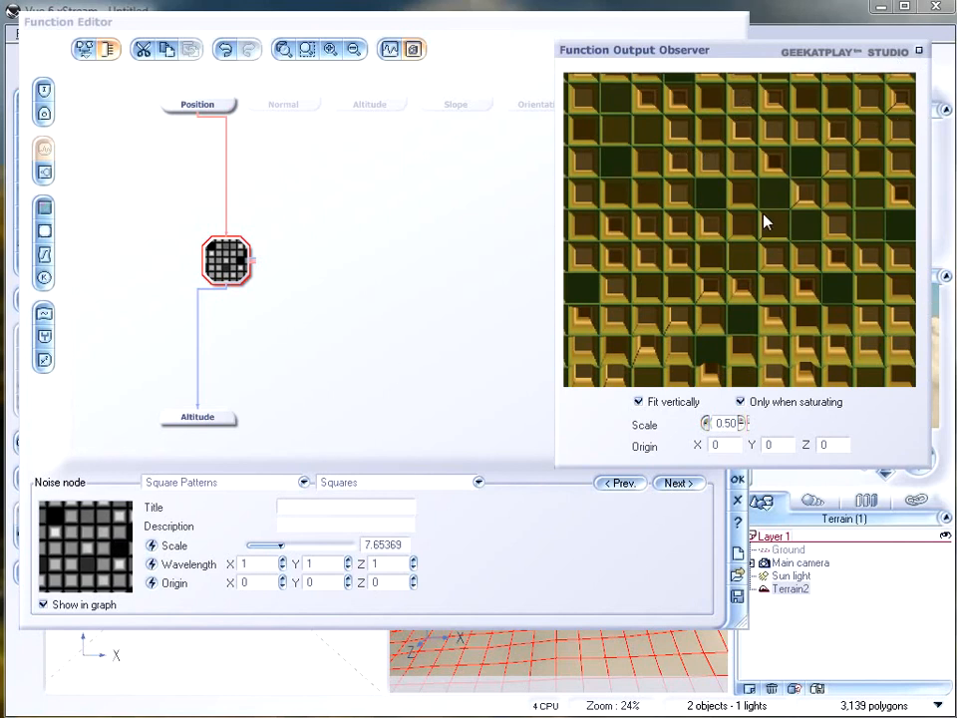
left_click_drag(750, 286, 731, 214)
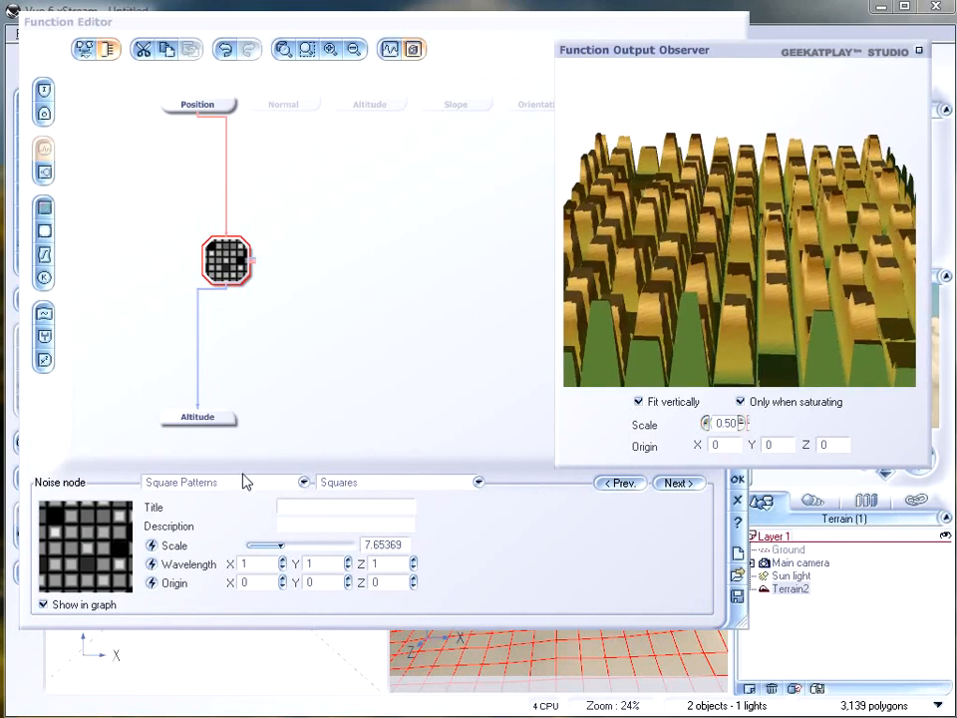
mouse_move(687, 271)
left_mouse_down()
mouse_move(687, 304)
mouse_move(692, 275)
mouse_move(683, 287)
left_mouse_up()
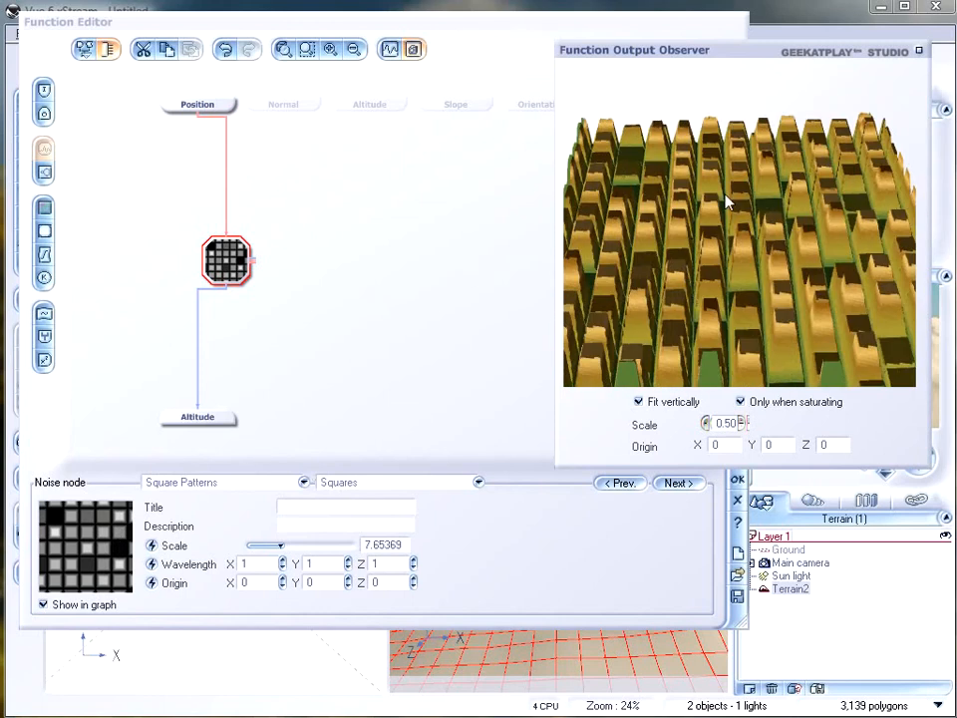
Step: Try the Squares (Pairs) and Stones types of Square Patterns and inspect the stones on the terrain preview from several angles
left_click(377, 485)
left_click(379, 534)
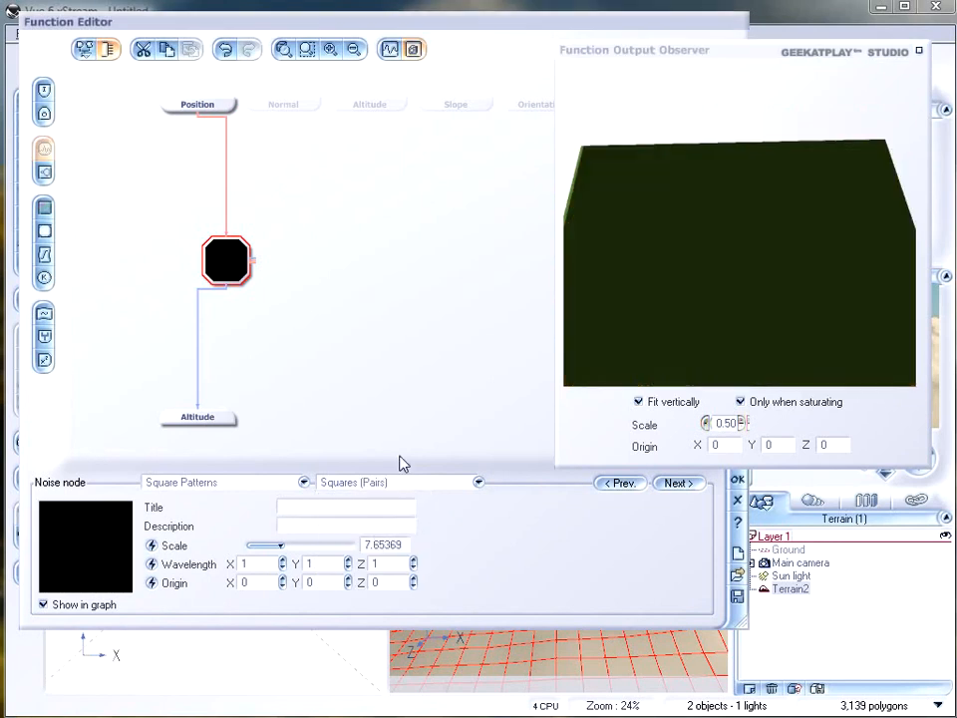
left_click(384, 486)
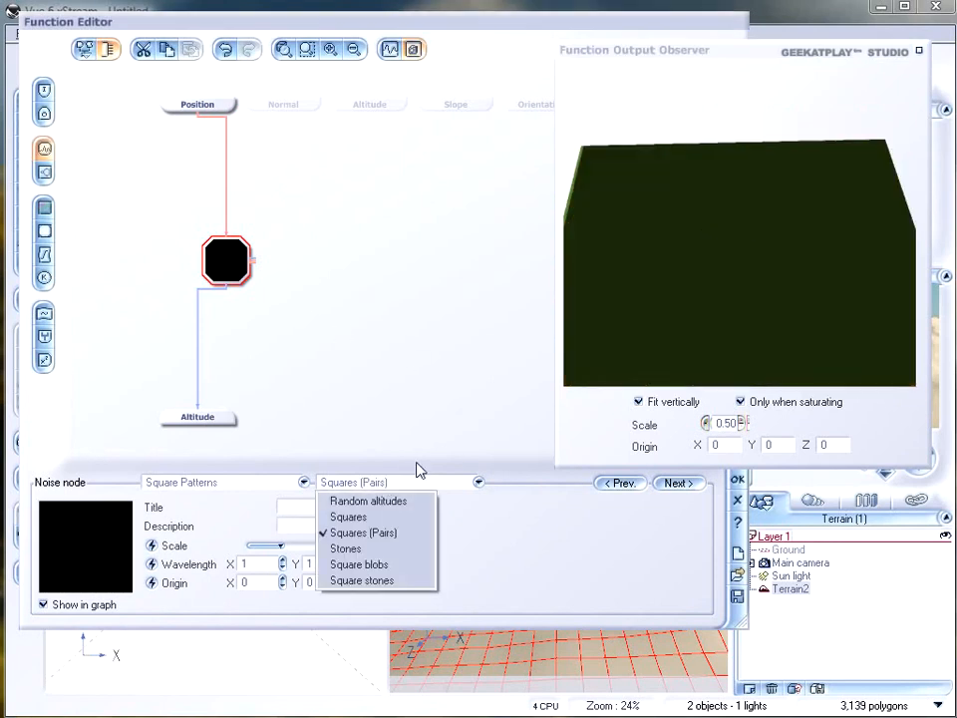
left_click(380, 548)
left_click_drag(696, 246, 696, 276)
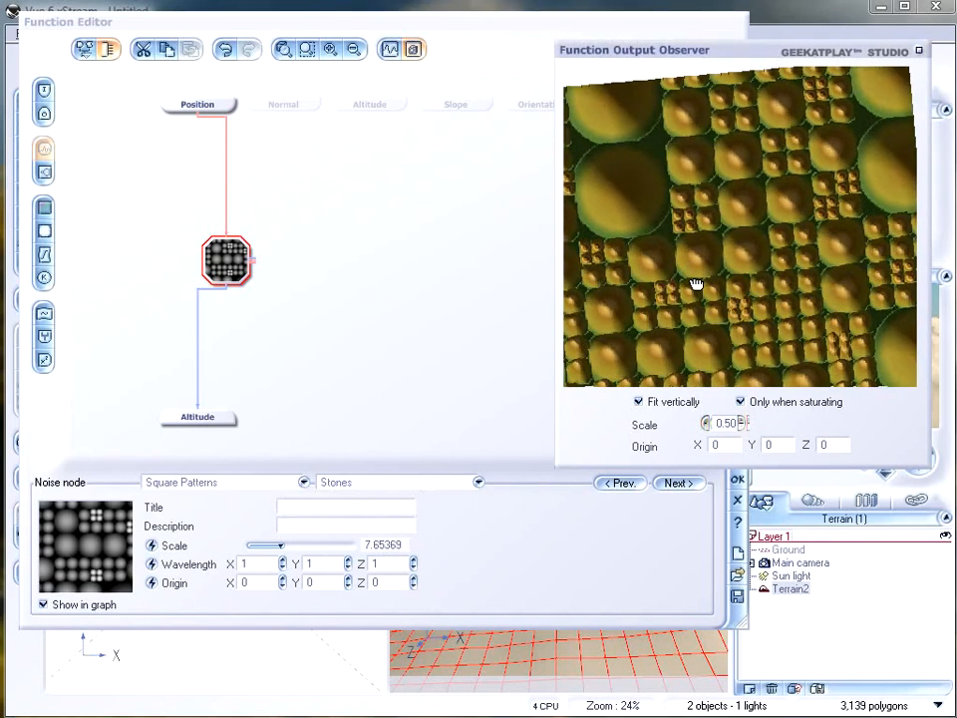
left_click(444, 487)
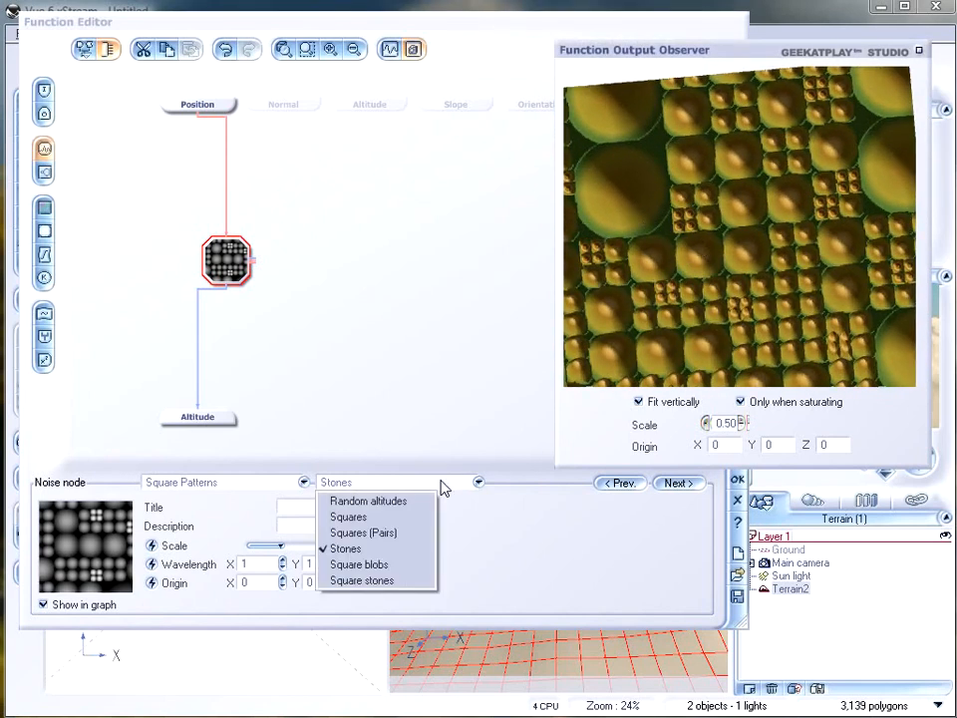
left_click_drag(770, 282, 643, 255)
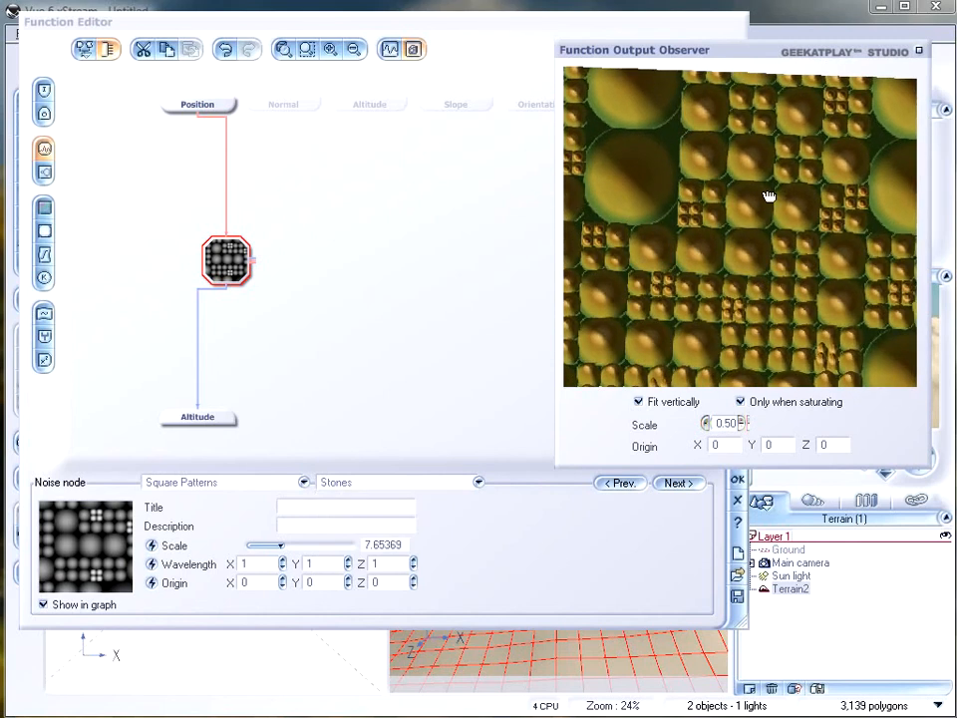
left_click_drag(776, 257, 620, 205)
left_click_drag(790, 255, 808, 115)
Step: Try the Square blobs type of Square Patterns and inspect it on the terrain preview
left_click(446, 484)
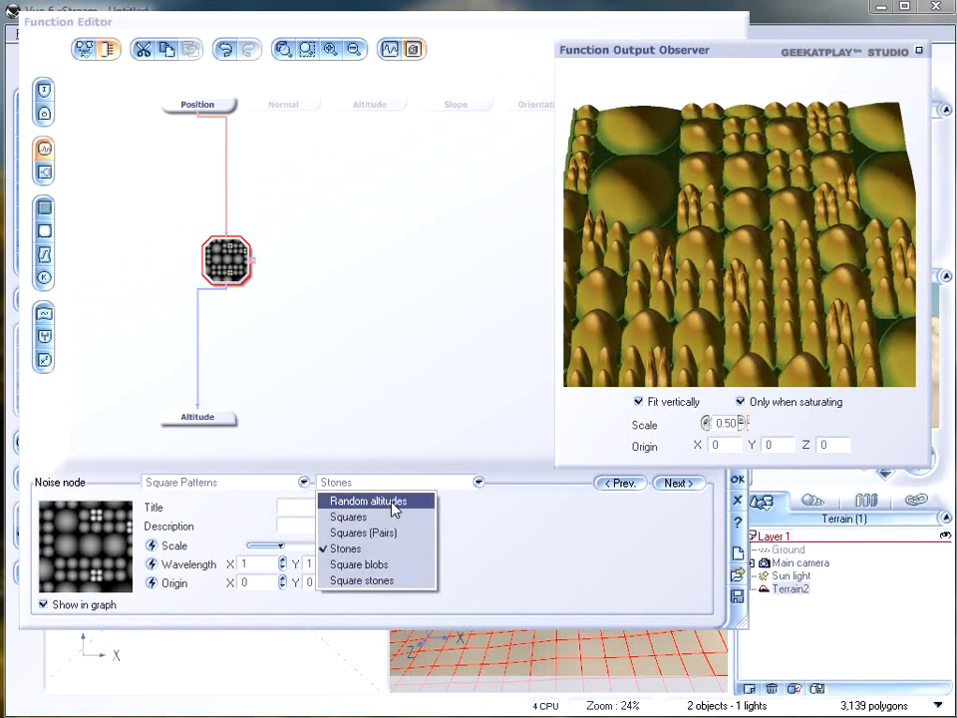
left_click(398, 563)
left_click_drag(735, 318, 738, 281)
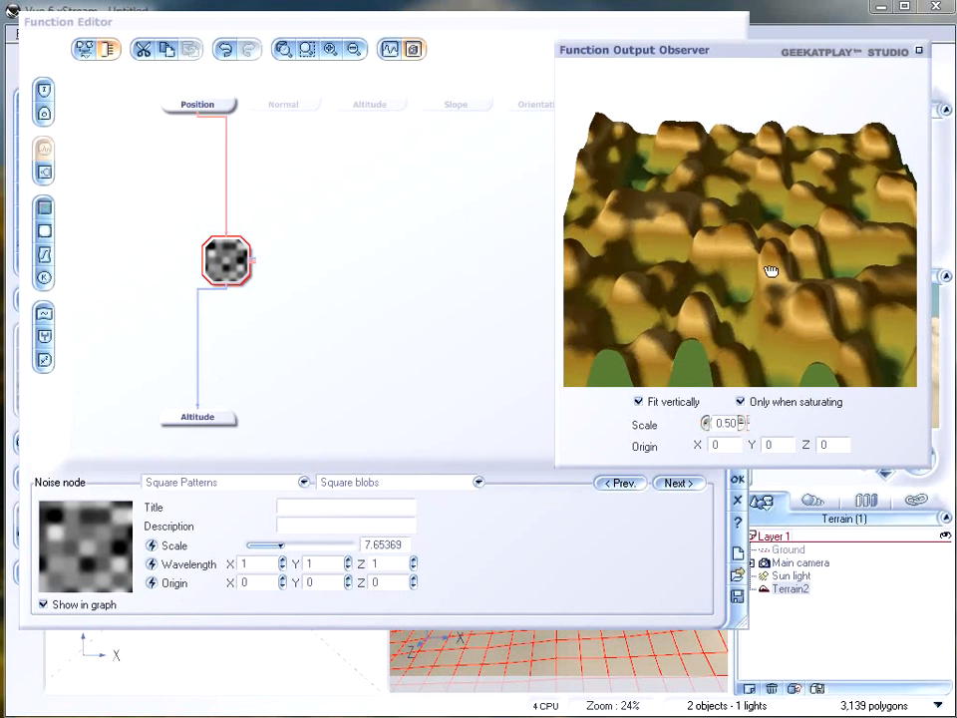
Step: Change the noise node to the Square stones type of Square Patterns and inspect it on the terrain preview from a low angle
left_click(422, 483)
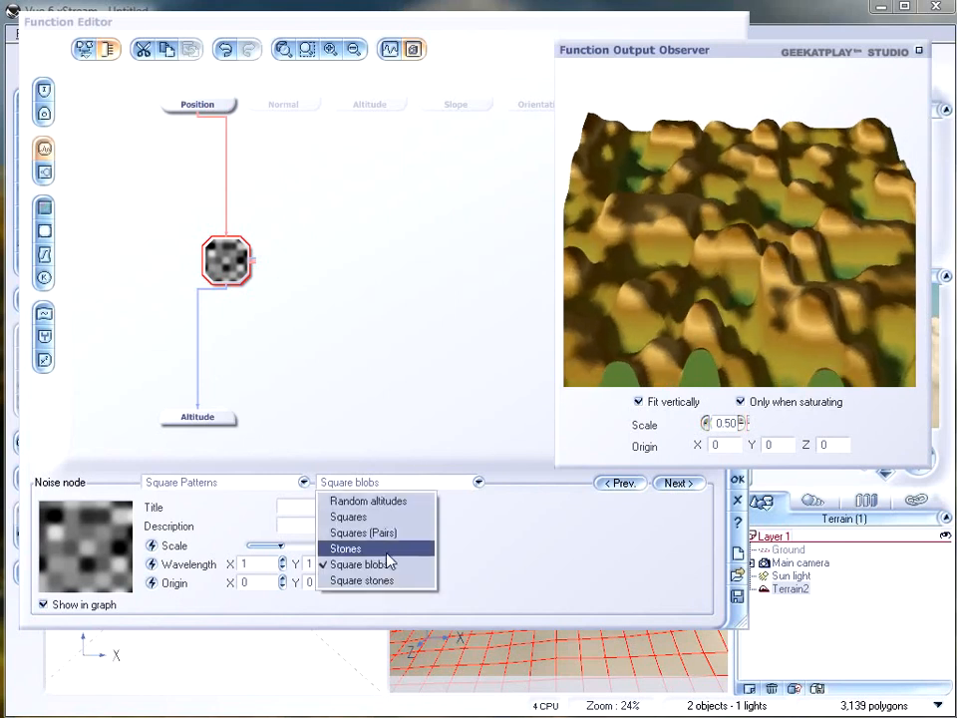
left_click(362, 580)
mouse_move(774, 204)
left_mouse_down()
mouse_move(771, 217)
mouse_move(777, 199)
left_mouse_up()
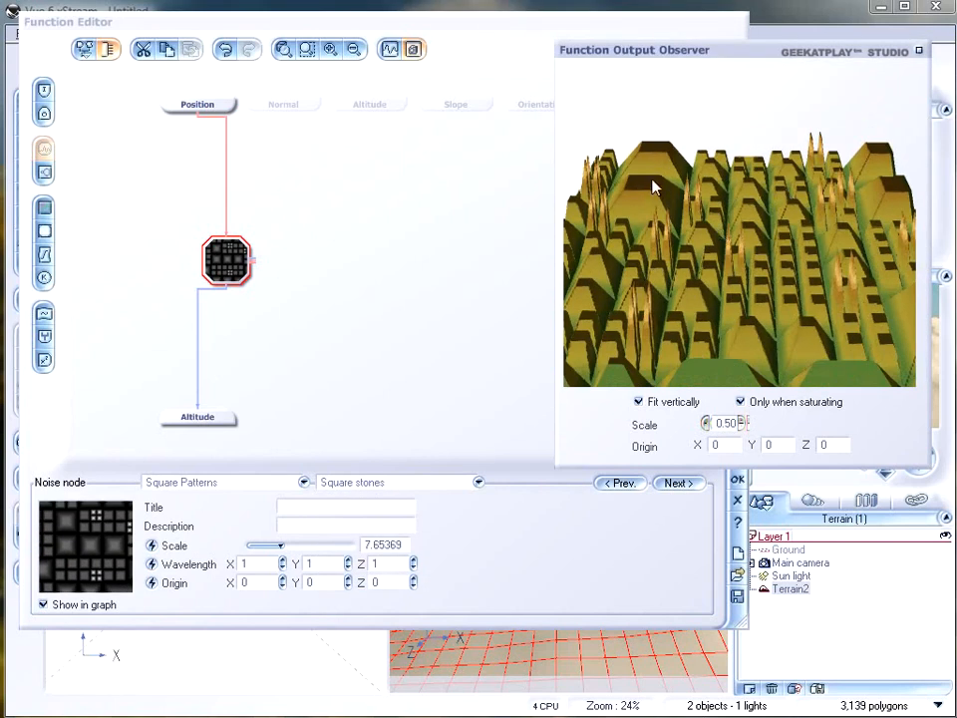
left_click_drag(753, 284, 658, 309)
left_click(264, 484)
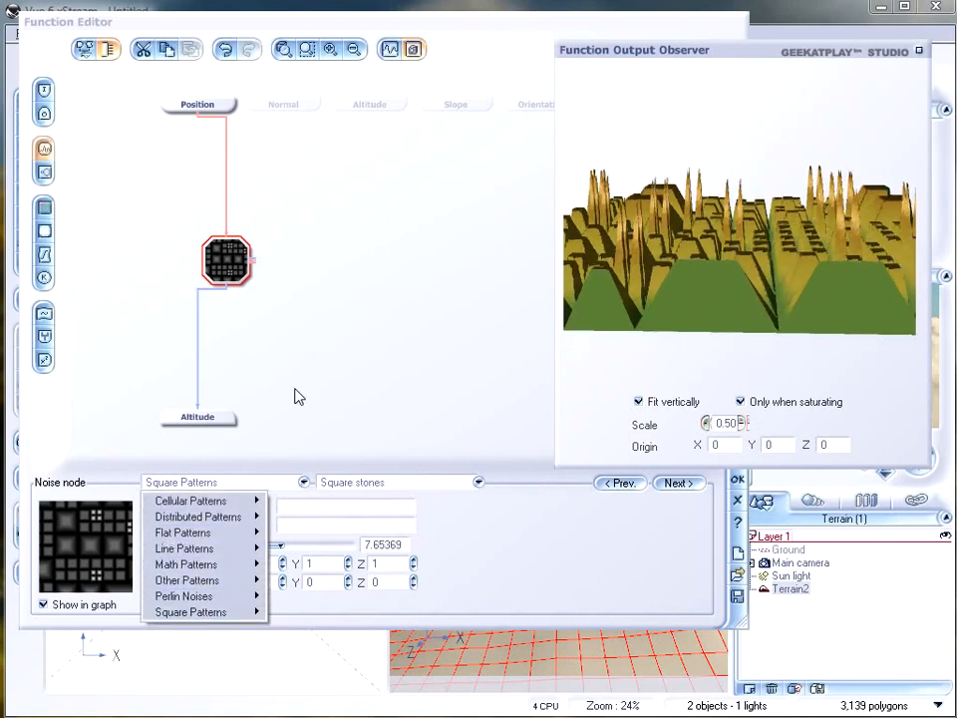
left_click(340, 389)
Step: Shift the noise node slightly sideways in the graph, and accept the altitude function
left_click(239, 278)
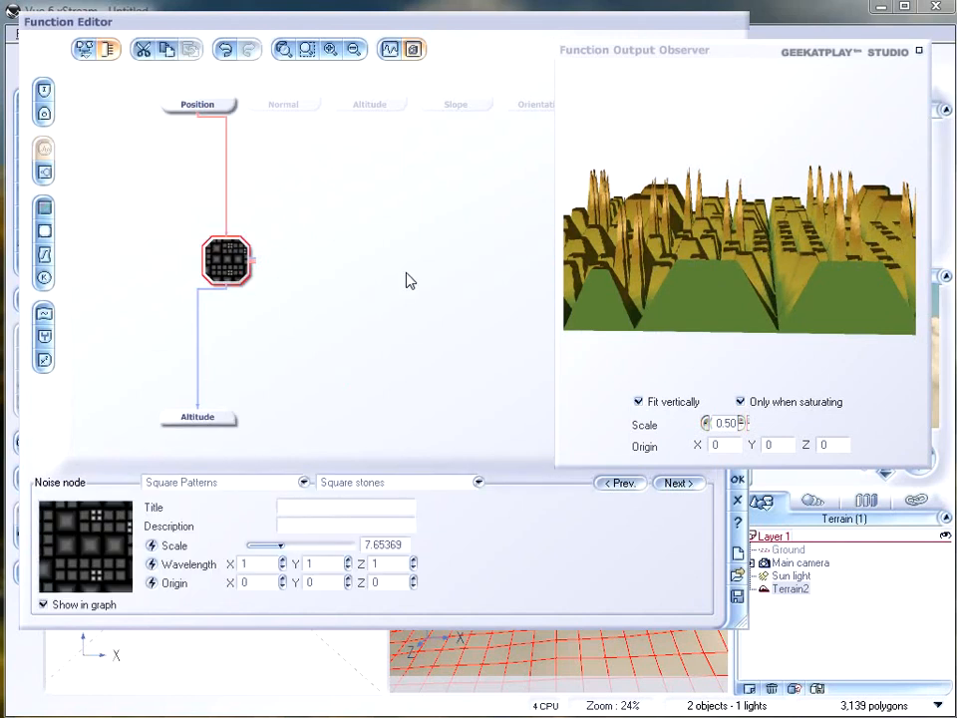
left_click_drag(231, 265, 174, 264)
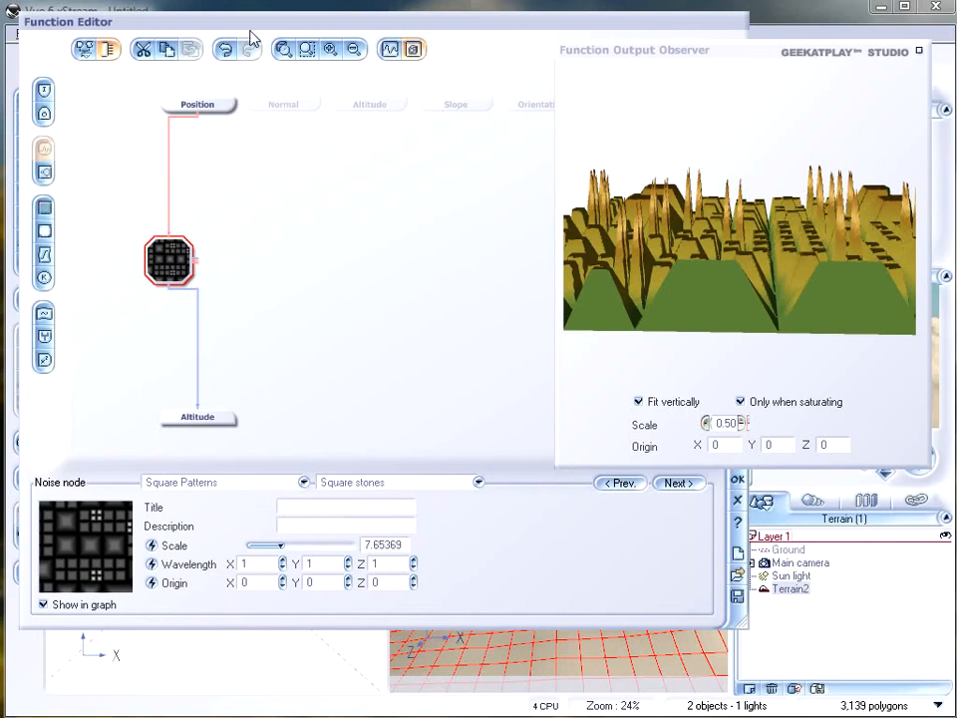
left_click(918, 52)
left_click(737, 481)
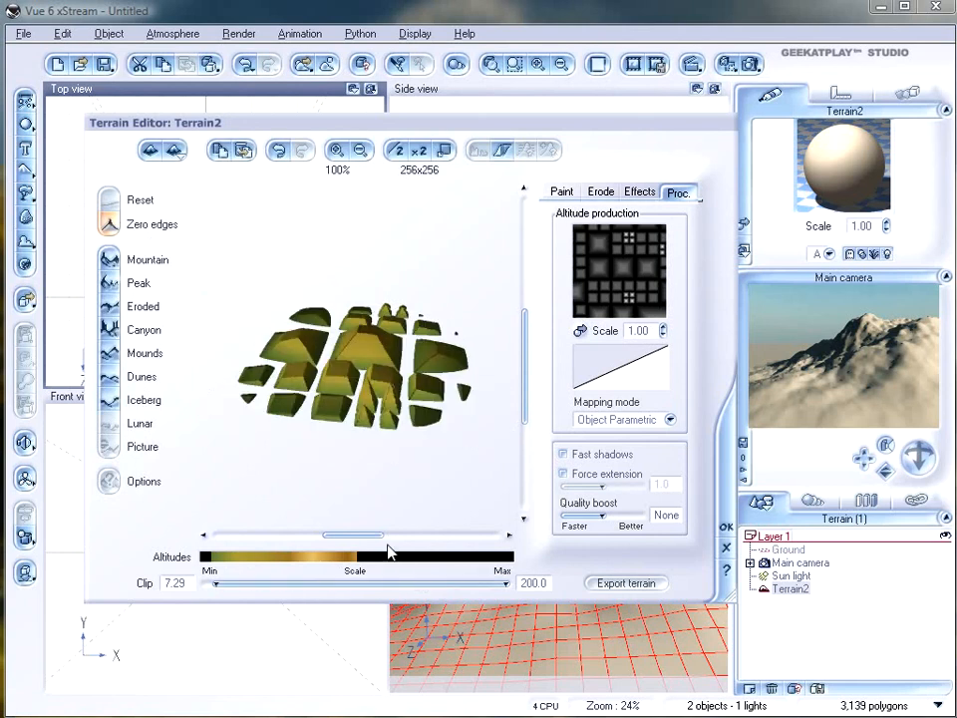
Step: Lower the terrain's minimum clipping altitude to 0.00 and accept the terrain edits
left_click_drag(195, 583, 184, 582)
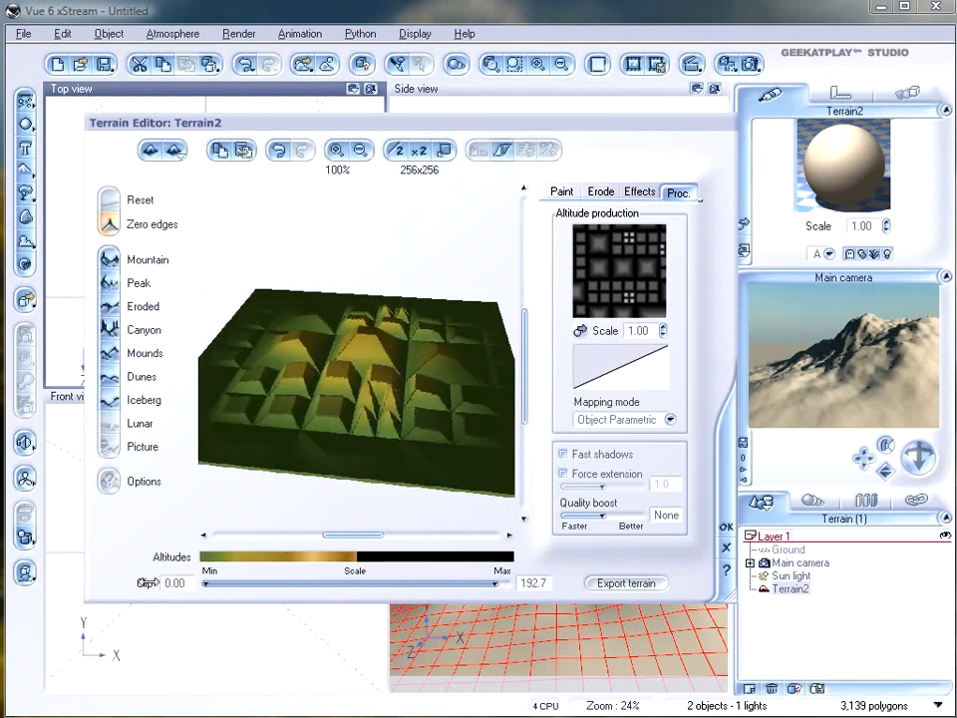
mouse_move(335, 373)
right_mouse_down()
mouse_move(336, 400)
mouse_move(325, 335)
mouse_move(334, 356)
right_mouse_up()
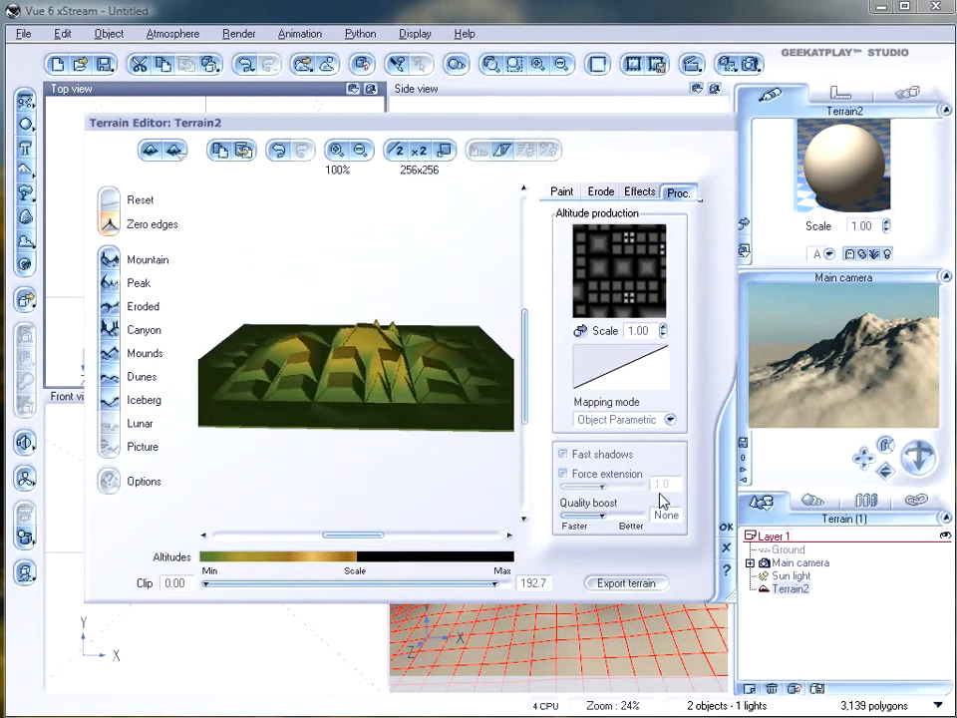
left_click(725, 525)
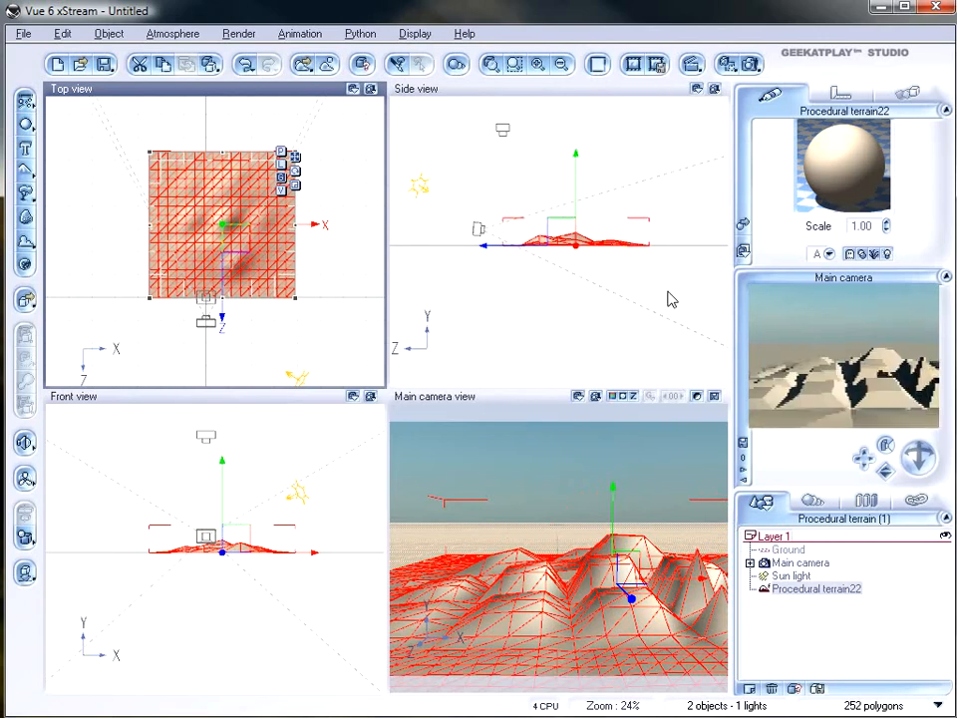
Step: Stretch the procedural terrain vertically so its peaks stand much taller
left_click(587, 231)
scroll(588, 232, "up", 3)
left_click_drag(586, 204, 585, 132)
Step: Move the terrain farther away from the camera and render the scene to check it
right_click_drag(300, 222, 296, 287)
left_click_drag(244, 273, 234, 136)
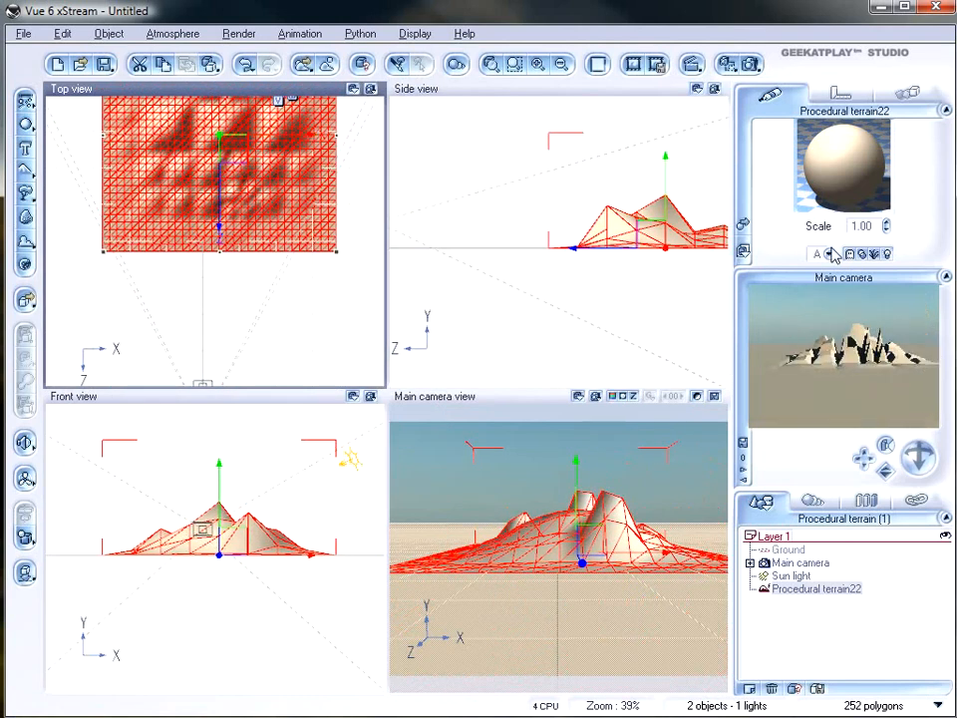
left_click(750, 64)
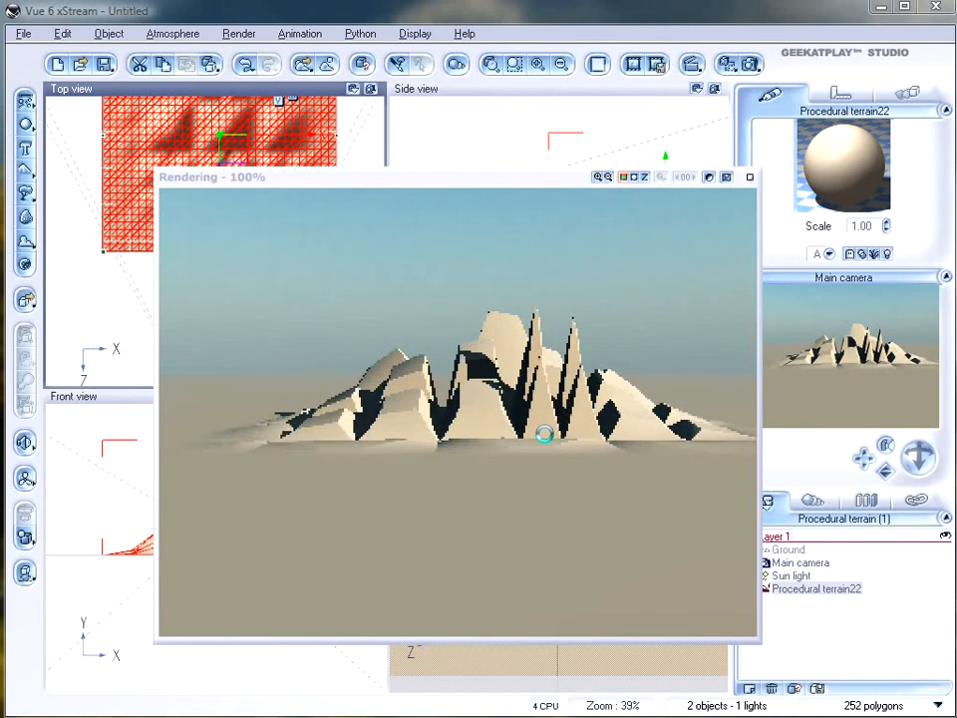
left_click(751, 177)
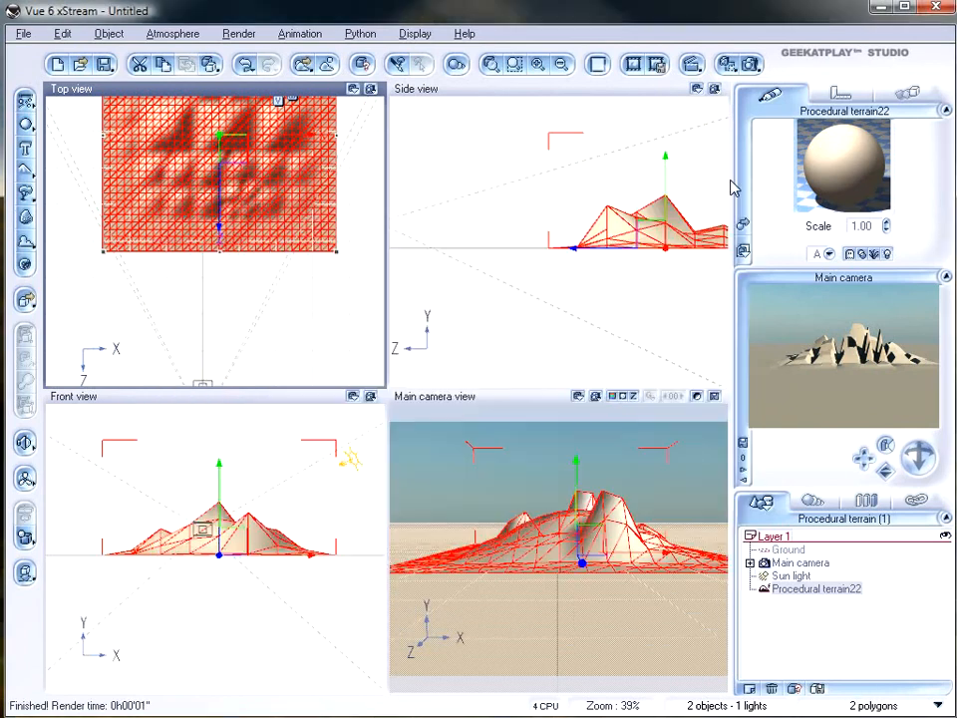
Step: Reopen the procedural terrain for editing, double its grid resolution and halve it again
right_click(305, 186)
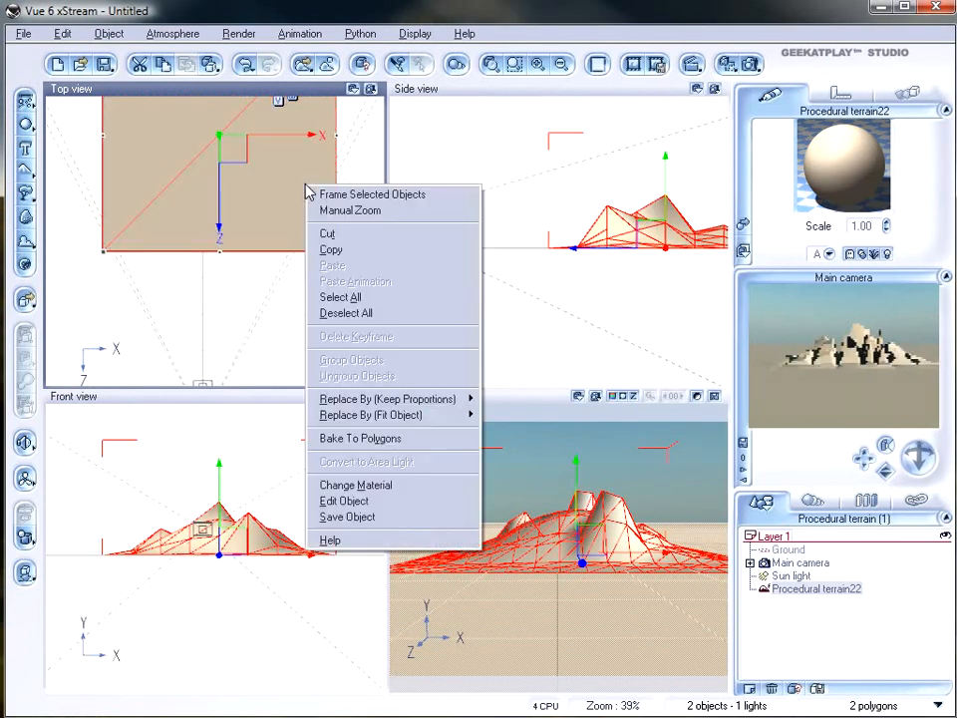
left_click(398, 501)
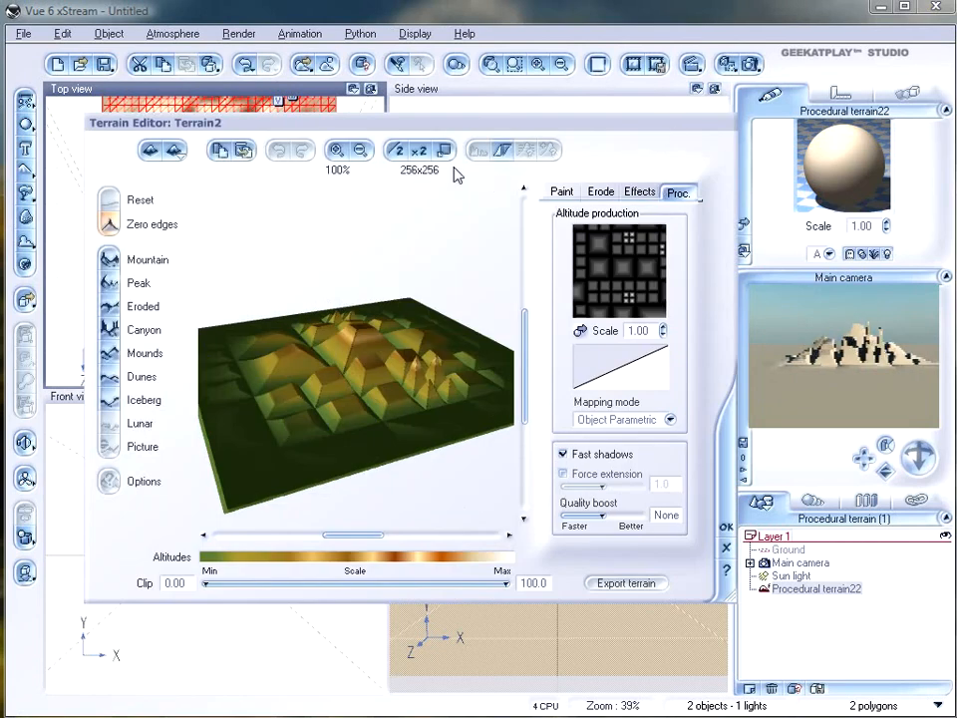
left_click(420, 150)
left_click(400, 150)
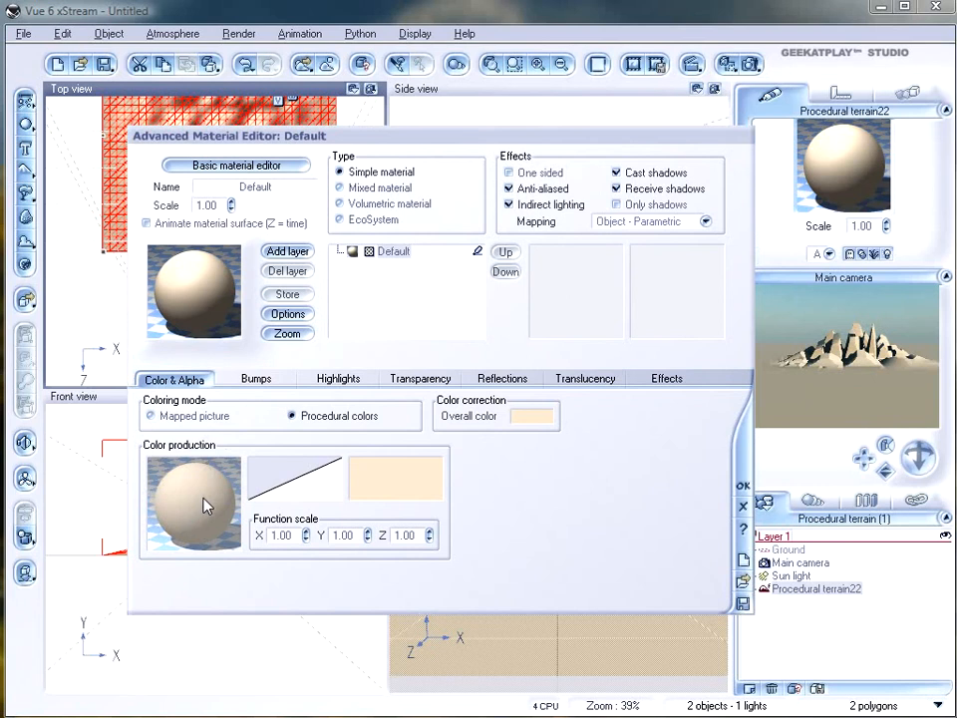
Step: In the Default material's color function, replace the constant input with a noise node of the Squares type from Square Patterns
right_click(205, 506)
left_click(243, 509)
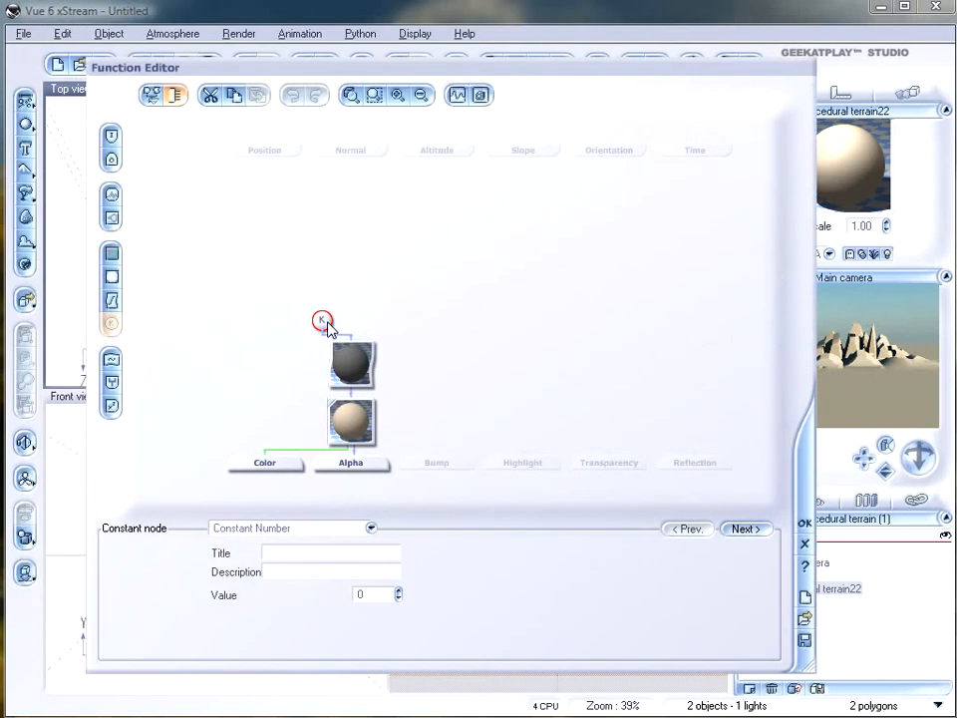
left_click_drag(321, 324, 341, 269)
left_click(113, 196)
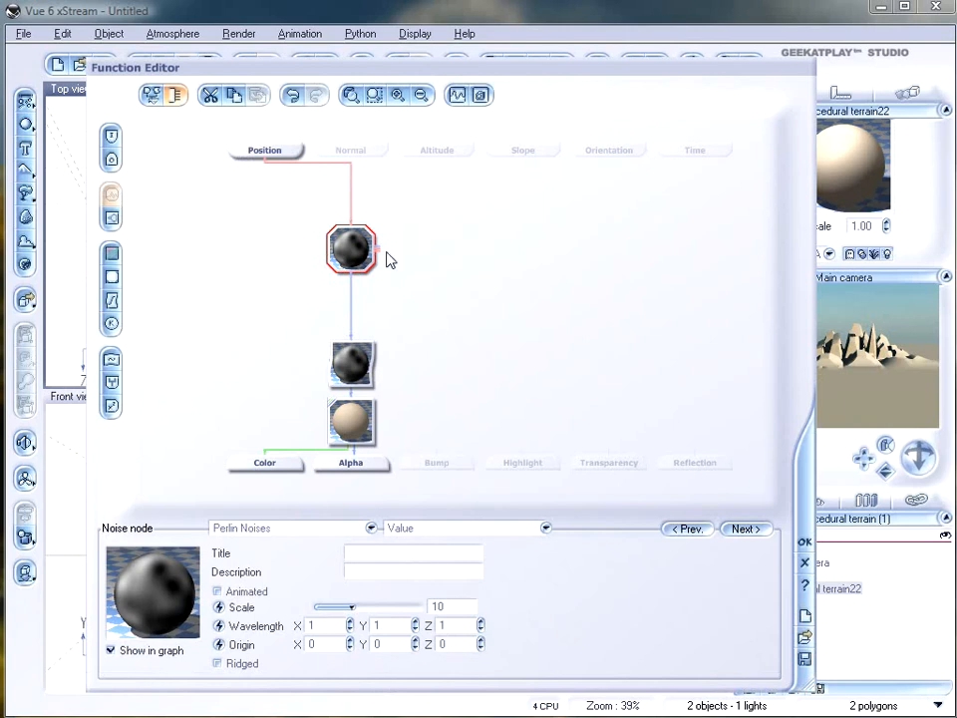
left_click(363, 533)
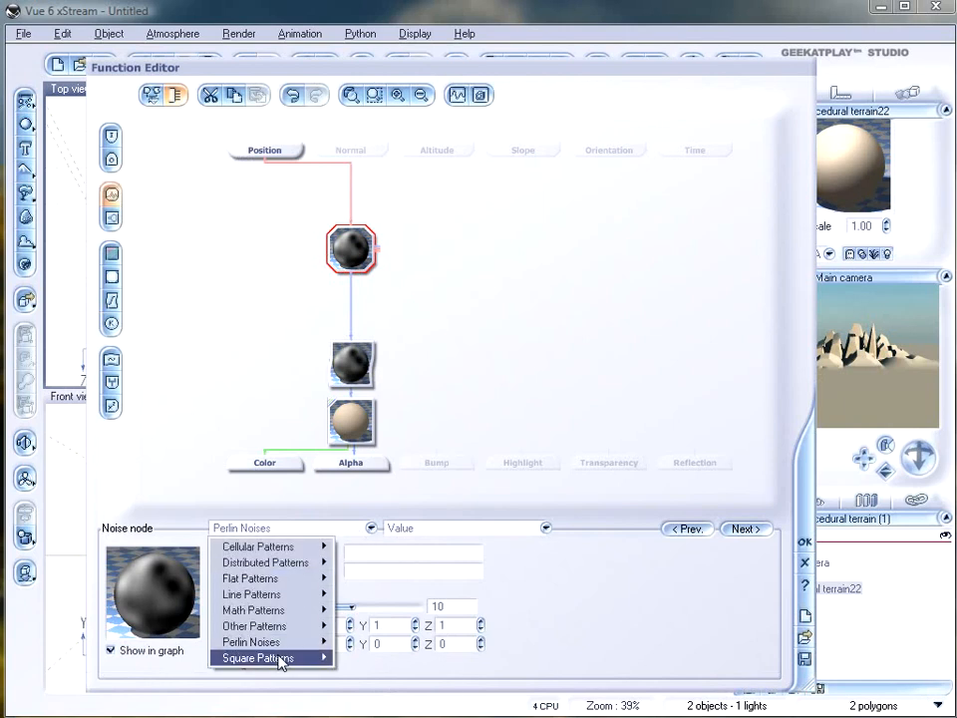
mouse_move(284, 658)
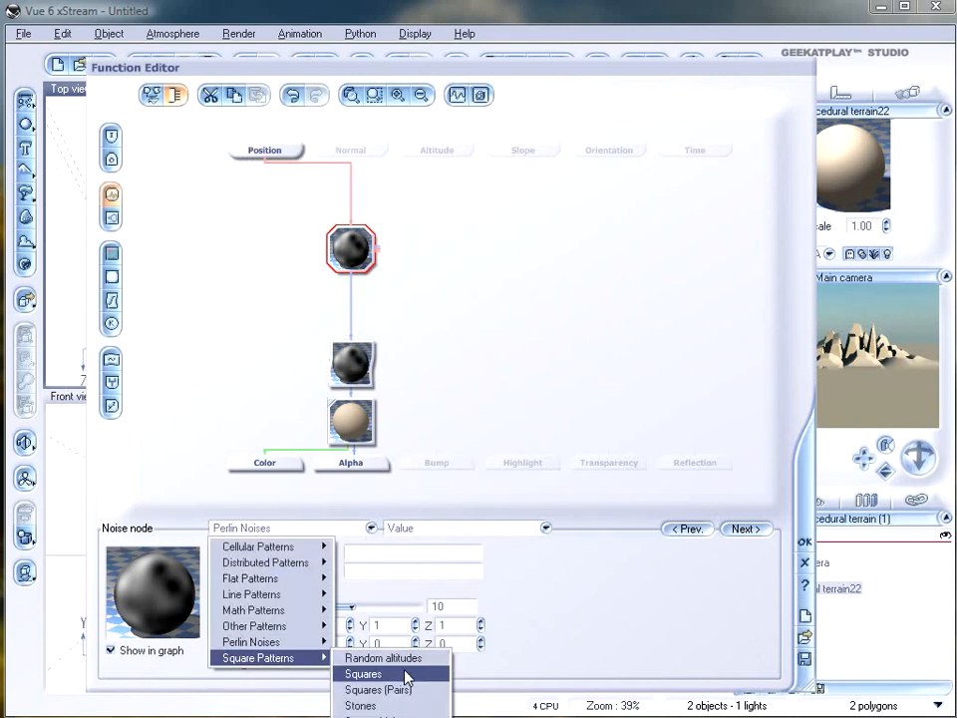
left_click(406, 674)
Step: Load the Red green blue color map from the Colorful collection into the color node
left_click(351, 422)
left_click(348, 619)
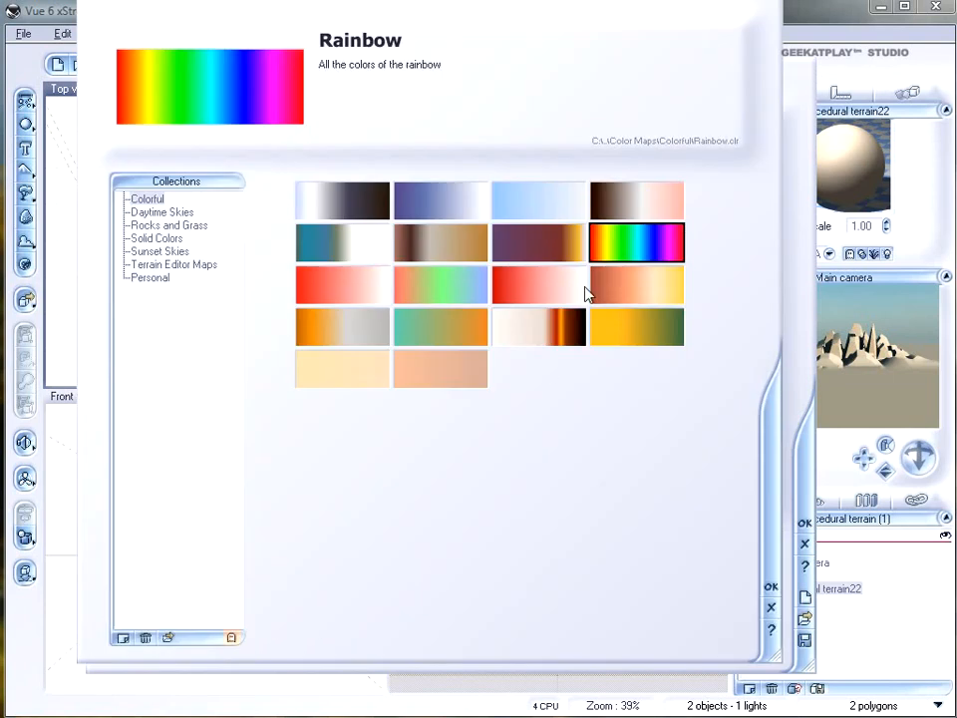
left_click(149, 213)
left_click(164, 227)
left_click(160, 240)
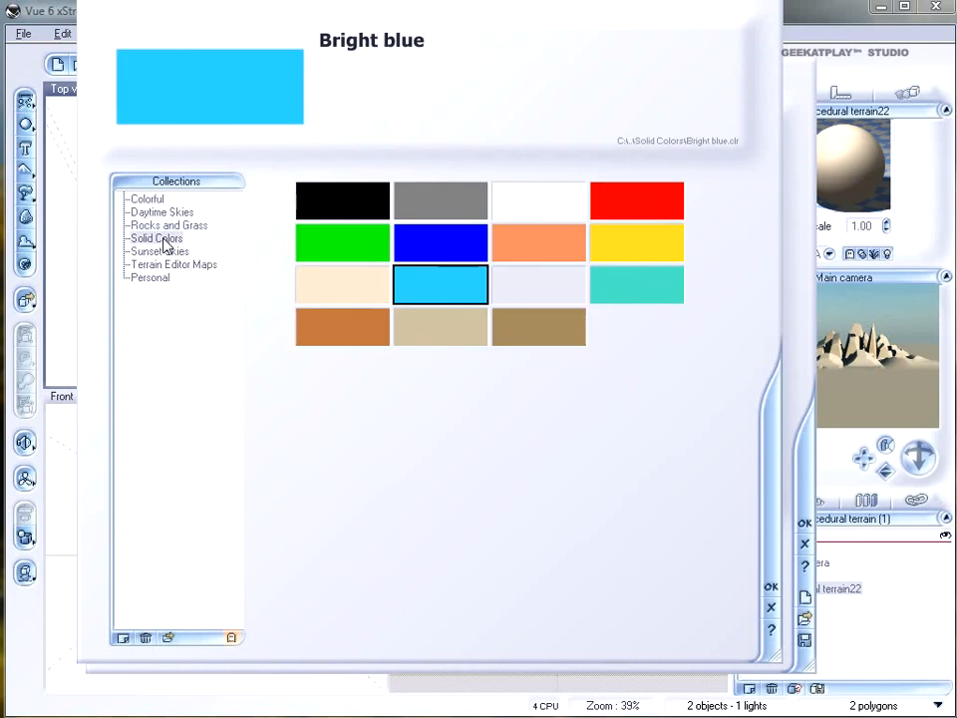
left_click(149, 199)
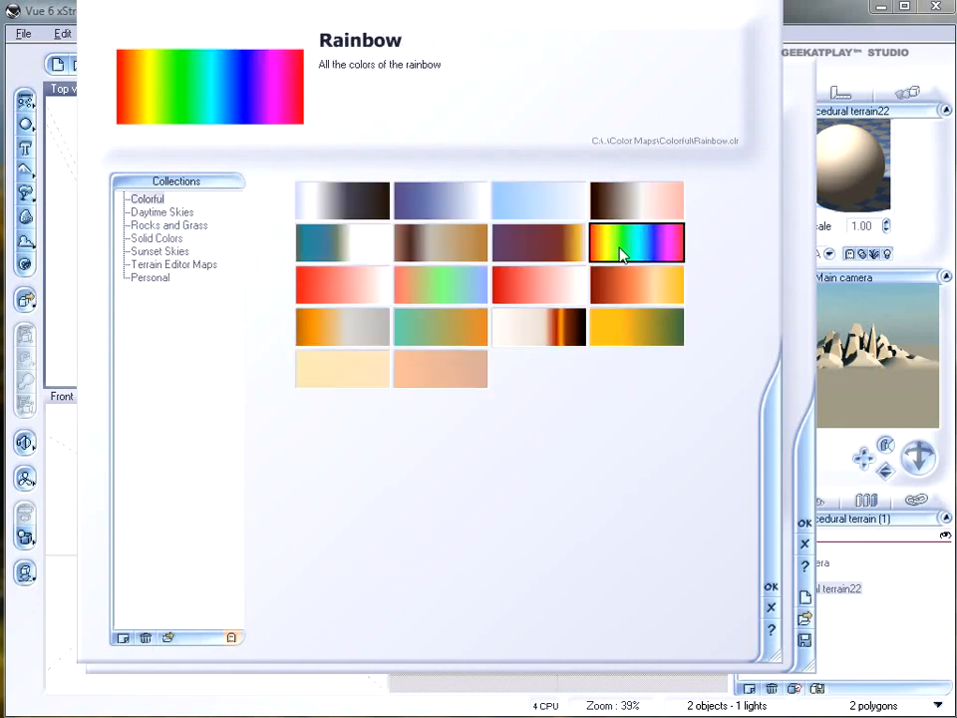
left_click(436, 292)
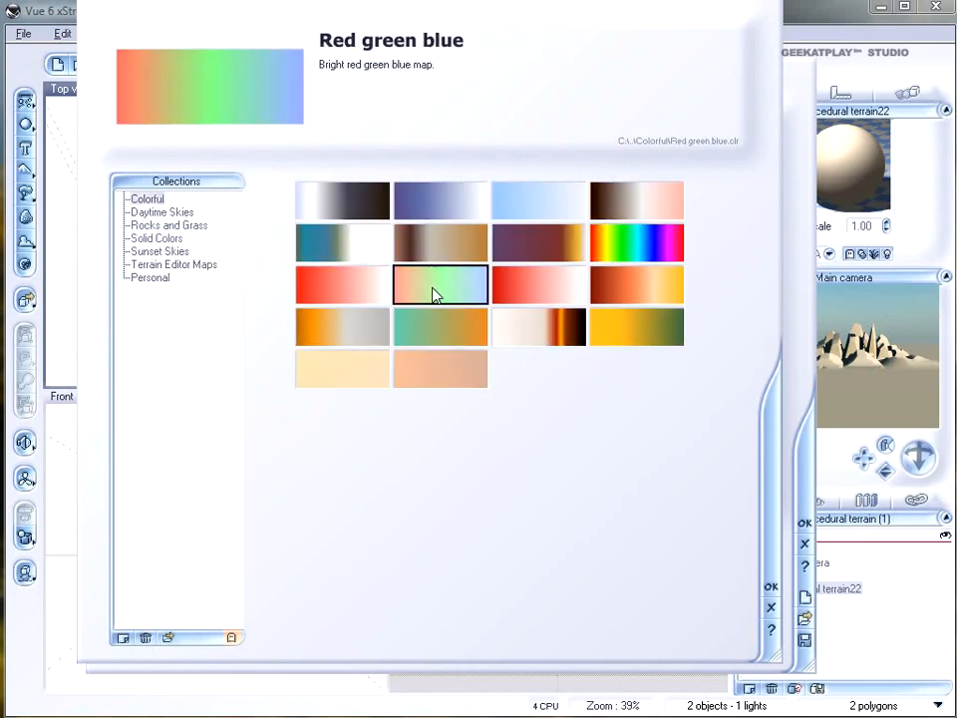
left_click(771, 586)
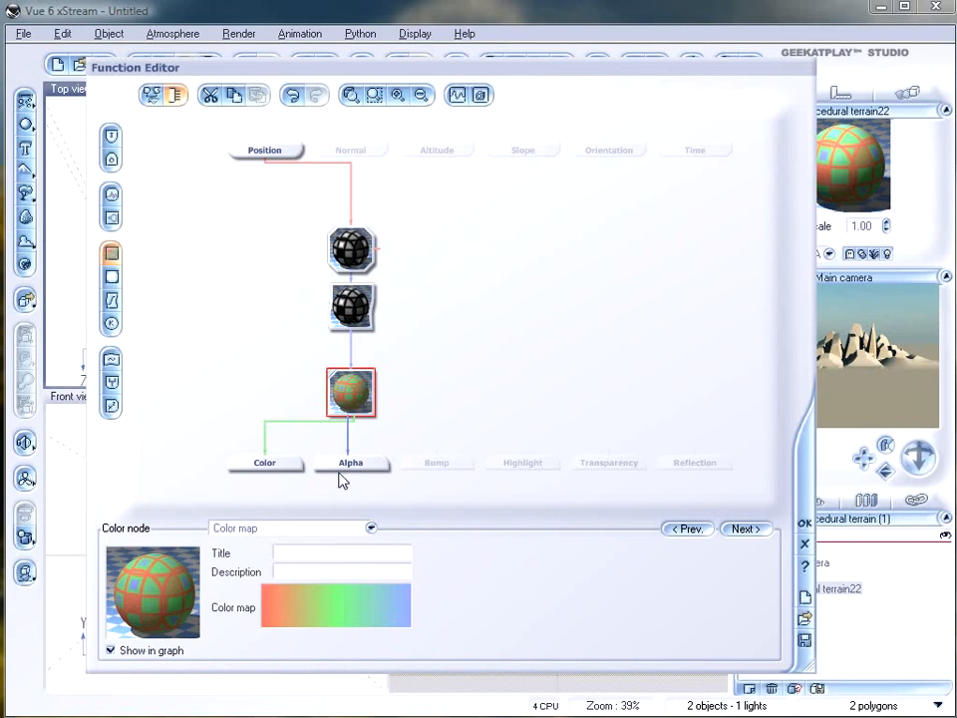
Step: Change the middle key color of the color map to yellow with red 255, green 214 and blue 57
right_click(335, 616)
left_click(384, 620)
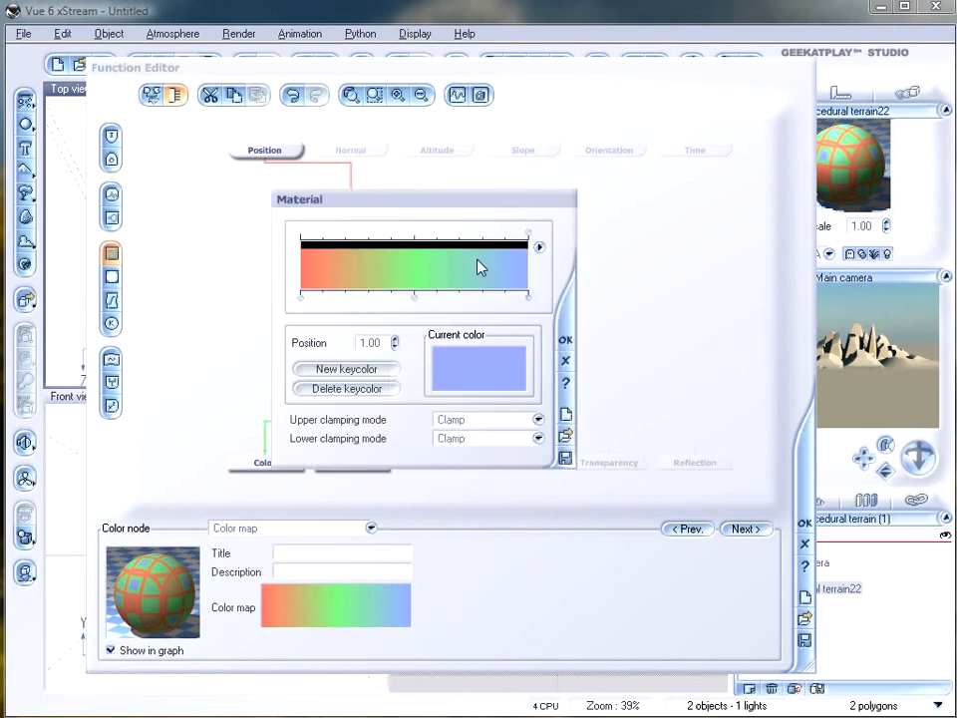
left_click(410, 297)
right_click(499, 380)
left_click(522, 385)
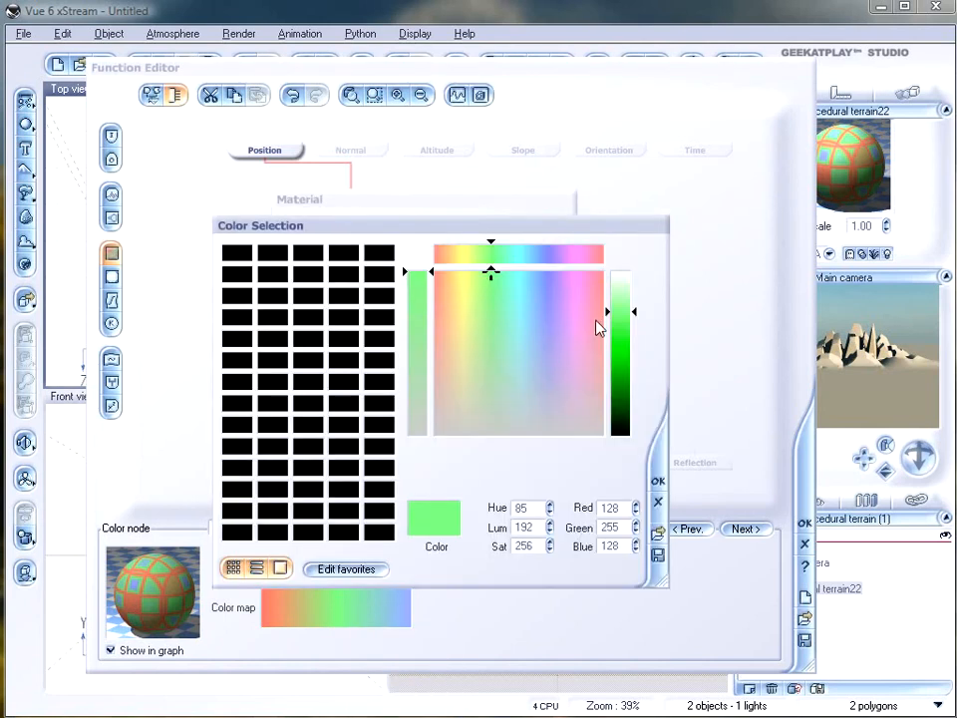
left_click(459, 275)
left_click(629, 335)
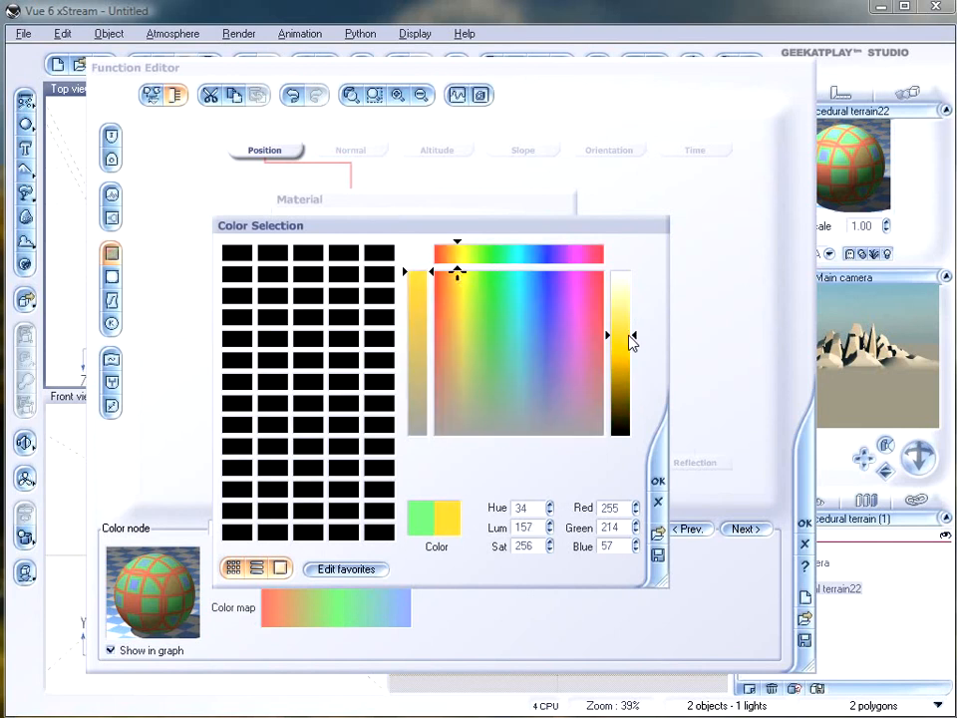
left_click(658, 481)
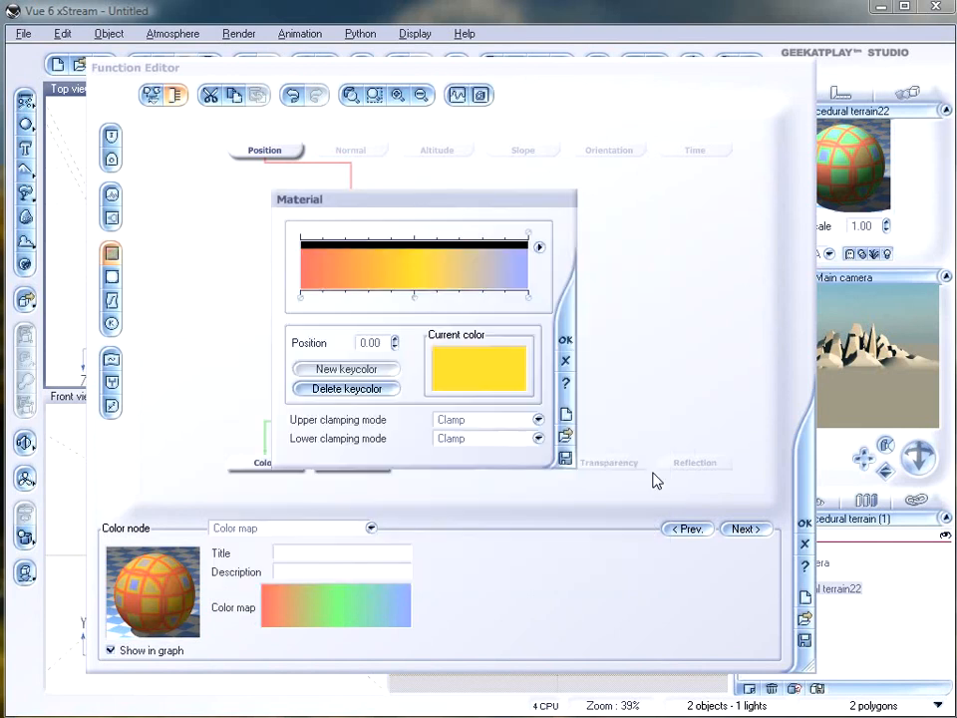
Step: Accept the edited color map and move the filter and color nodes aside from the noise node, keeping them aligned with each other
left_click(565, 342)
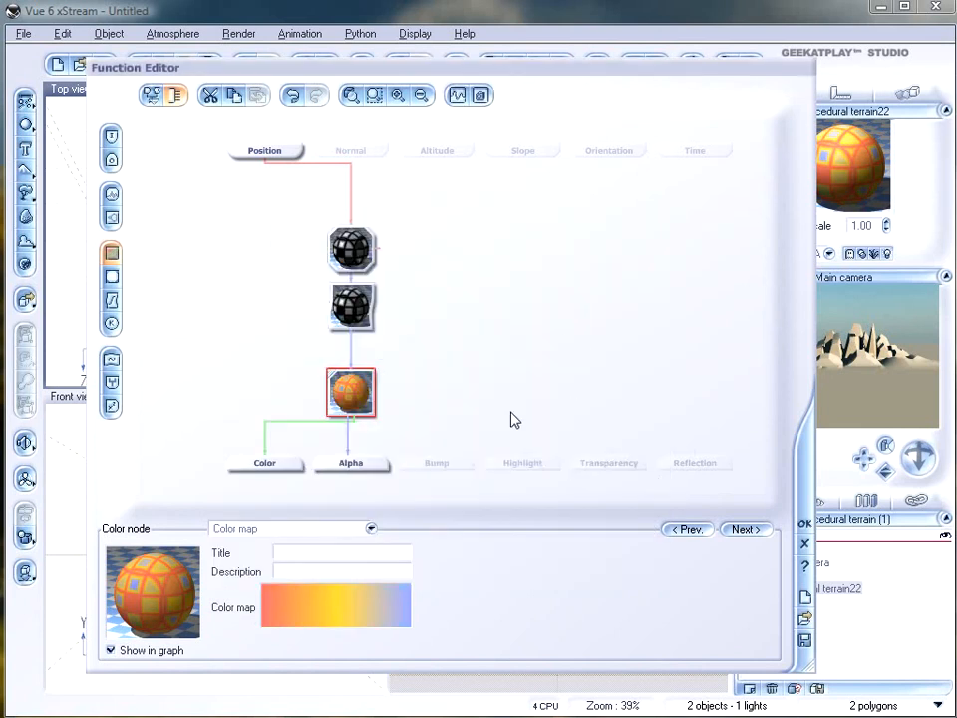
left_click(348, 296)
left_click_drag(351, 306, 295, 306)
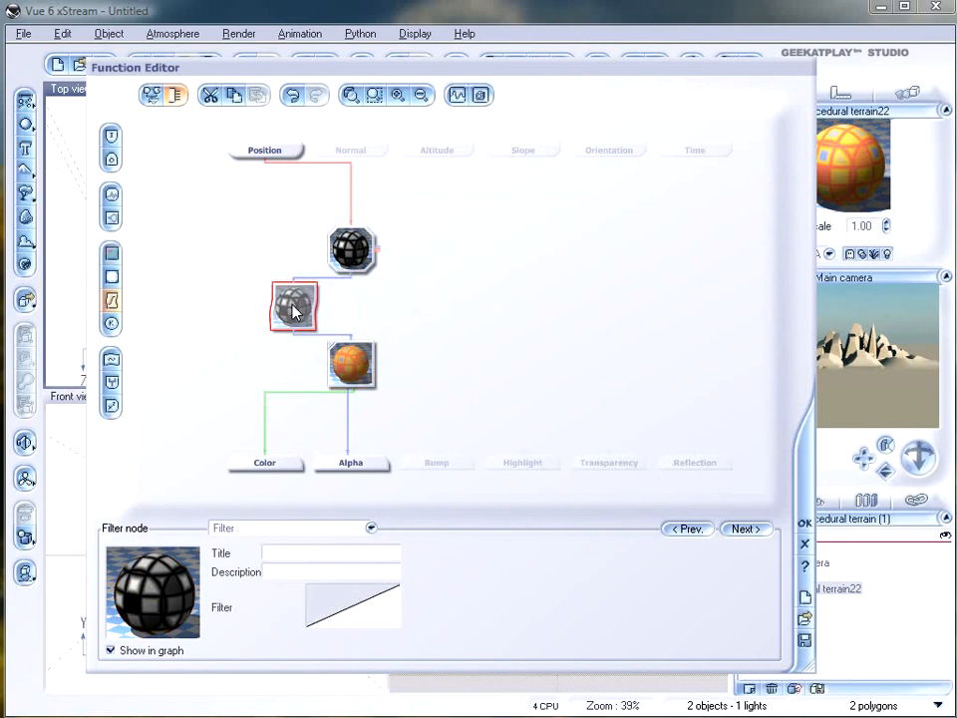
left_click_drag(351, 364, 293, 364)
Step: Reshape the filter node's profile with added keypoints into a steep step from -1 to 1 near X = 0
left_click(299, 310)
right_click(357, 623)
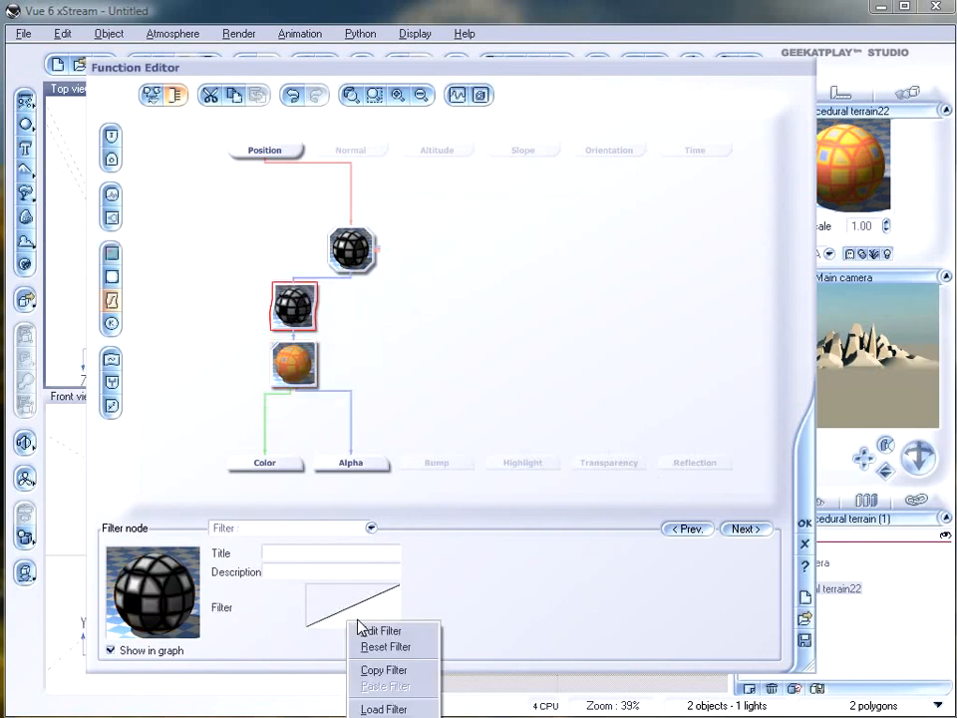
left_click(370, 631)
left_click(357, 320)
left_click_drag(355, 314, 387, 354)
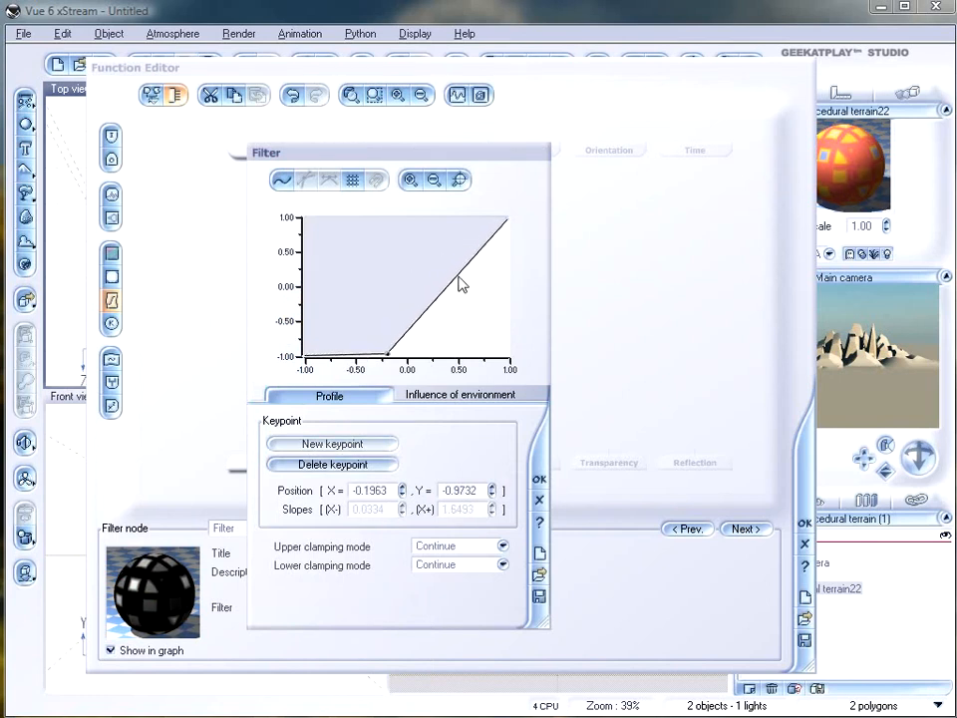
left_click(458, 276)
left_click_drag(455, 269, 379, 204)
left_click_drag(387, 356, 404, 361)
left_click(539, 479)
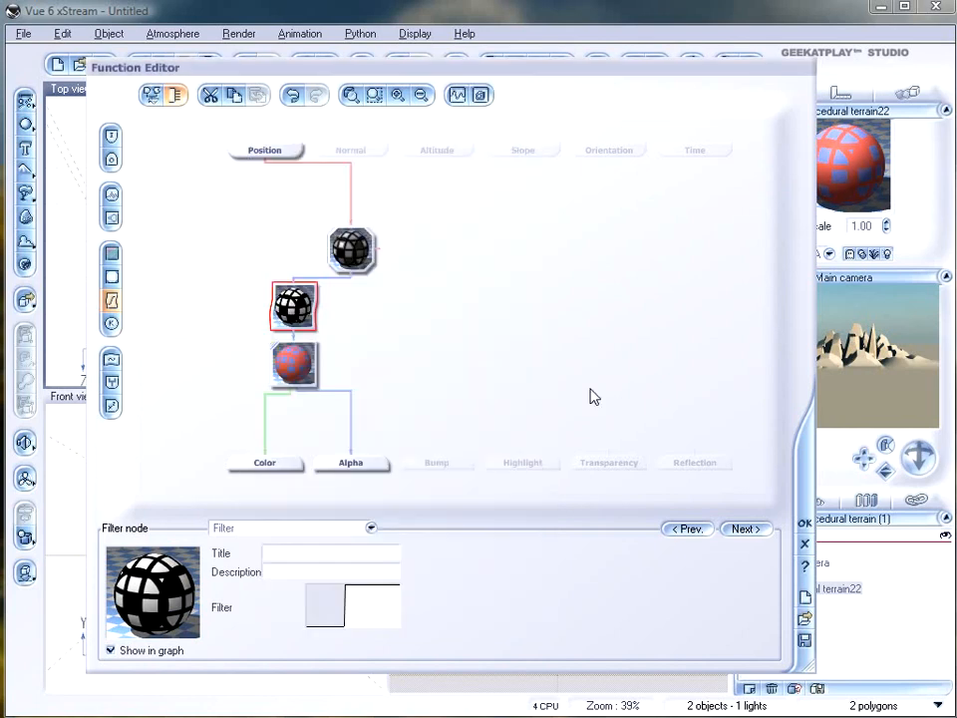
Step: Change the color node's last key color at position 1.00 to near-white with red 229, green 232 and blue 254
left_click(290, 371)
right_click(384, 601)
left_click(407, 605)
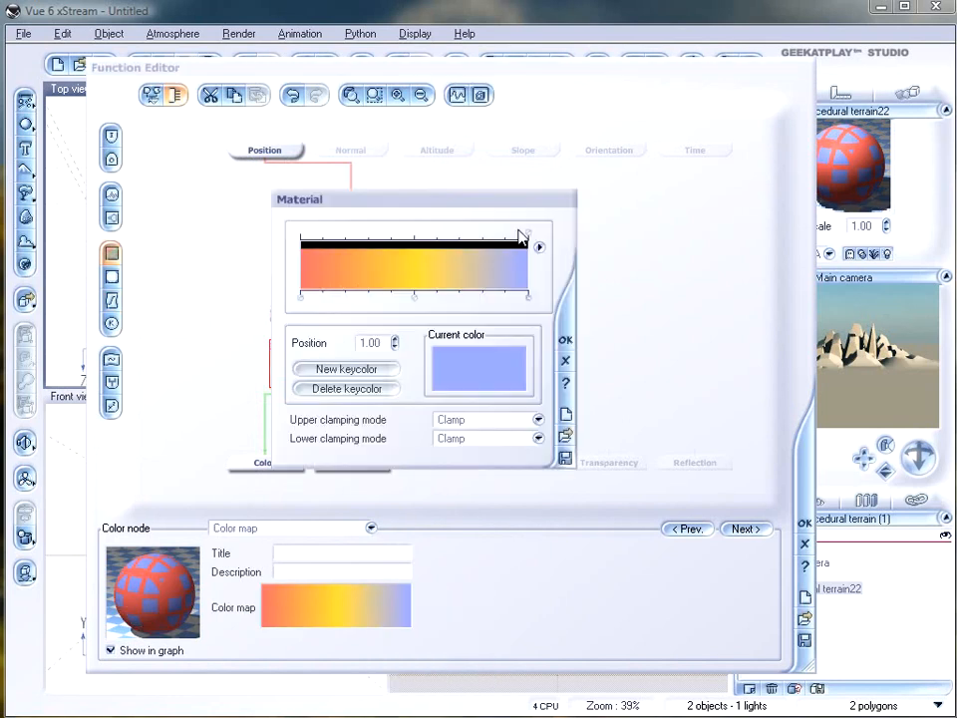
left_click(503, 387)
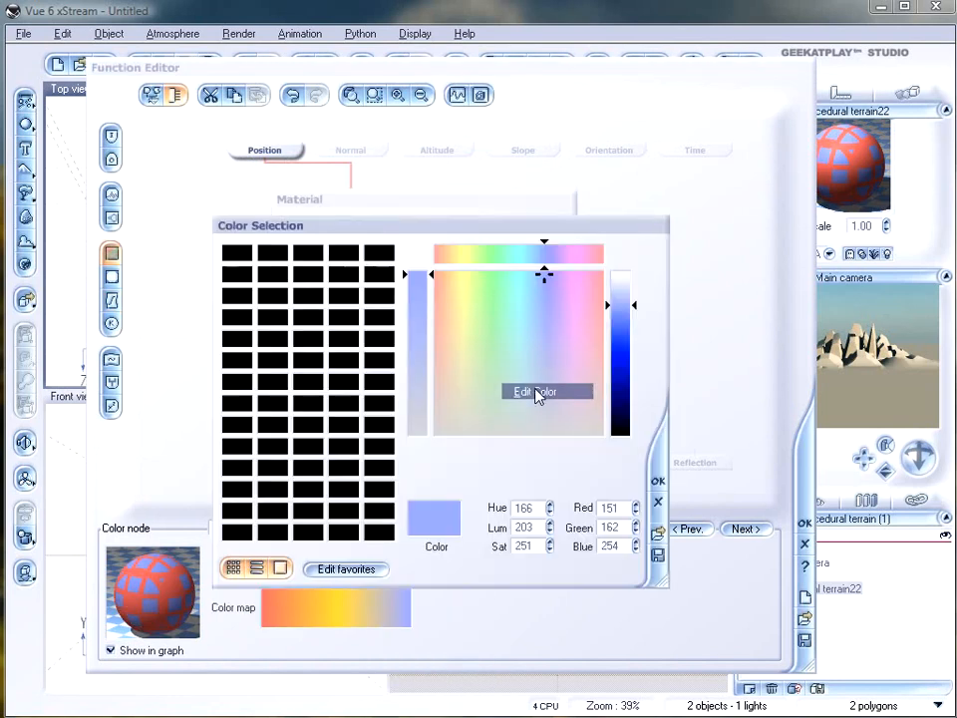
left_click_drag(619, 300, 620, 289)
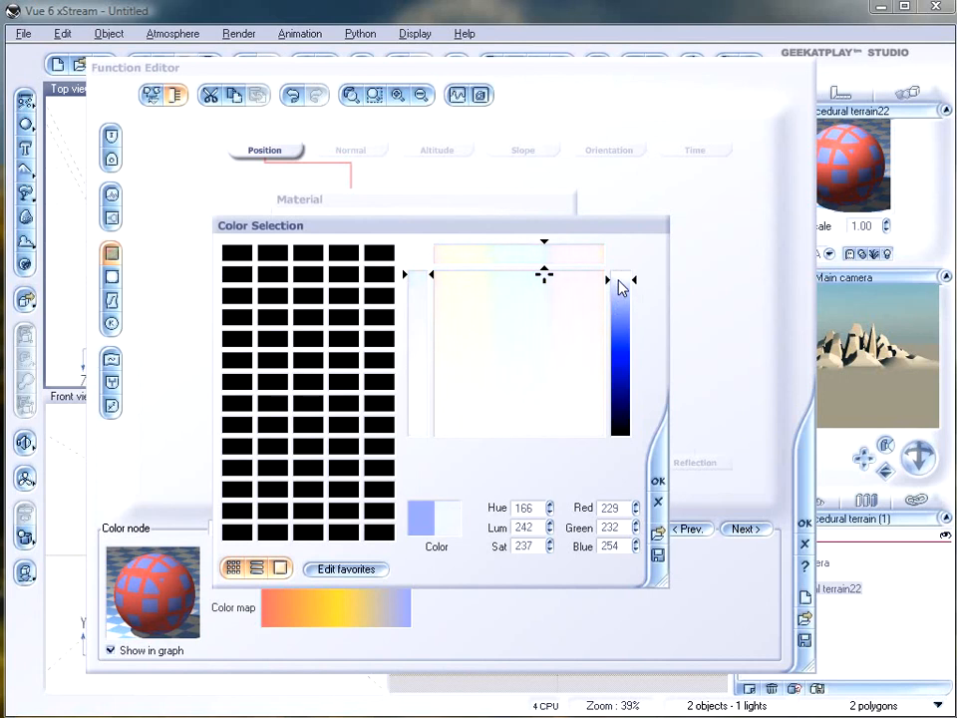
left_click(658, 481)
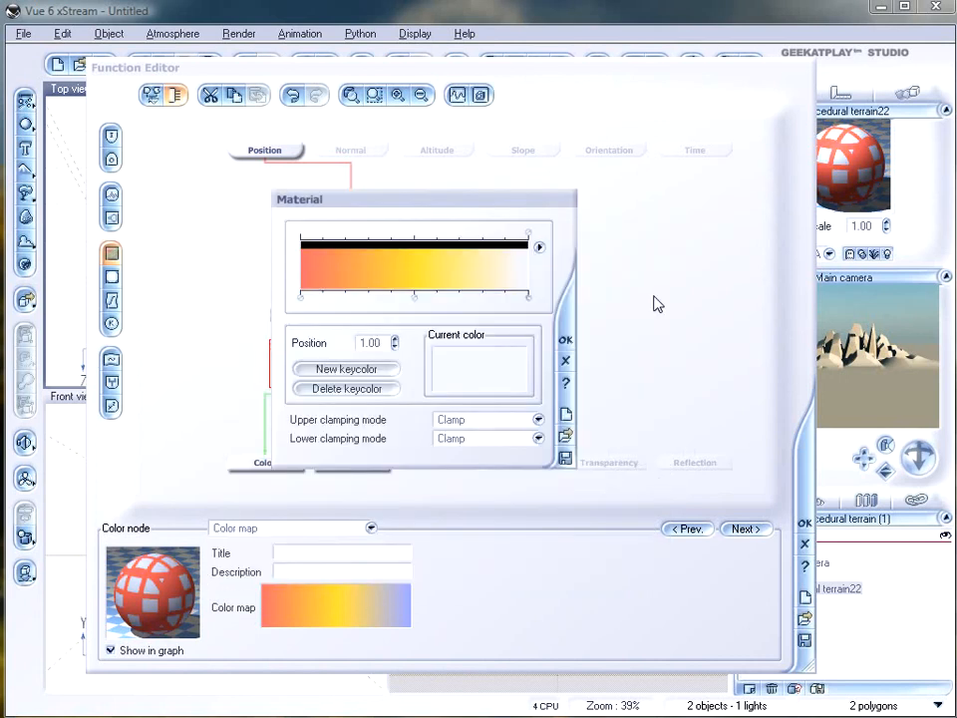
Step: Shift the color map's yellow key color toward the white end and accept the color map and the function
left_click_drag(417, 298, 489, 296)
left_click(566, 340)
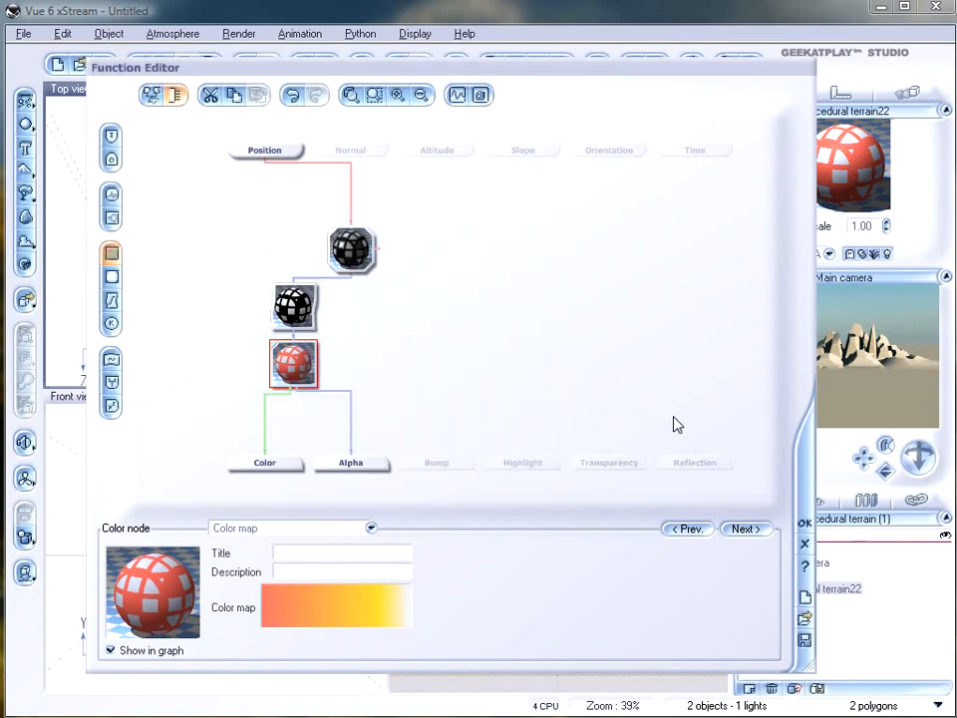
left_click(805, 528)
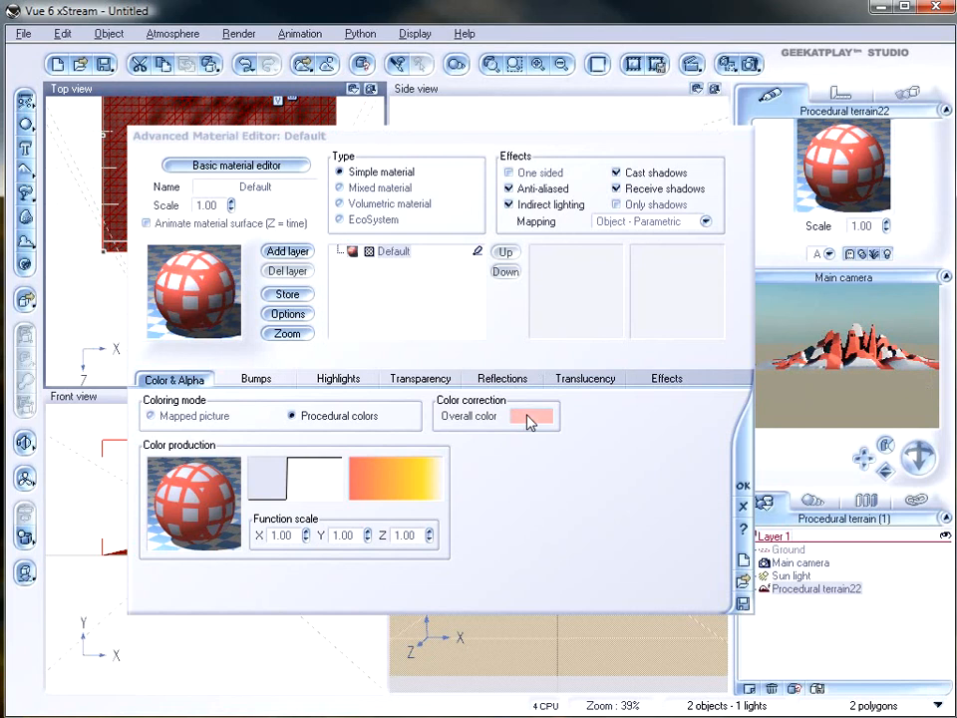
Step: Set the Default material's mapping to Object - Standard
left_click(705, 221)
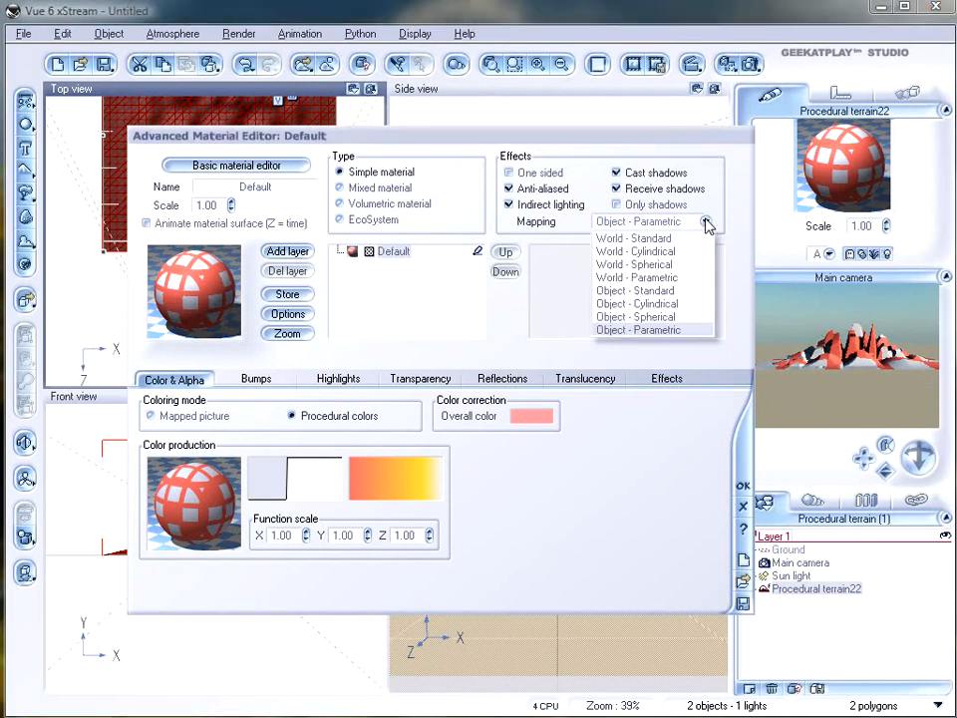
left_click(685, 329)
left_click(655, 224)
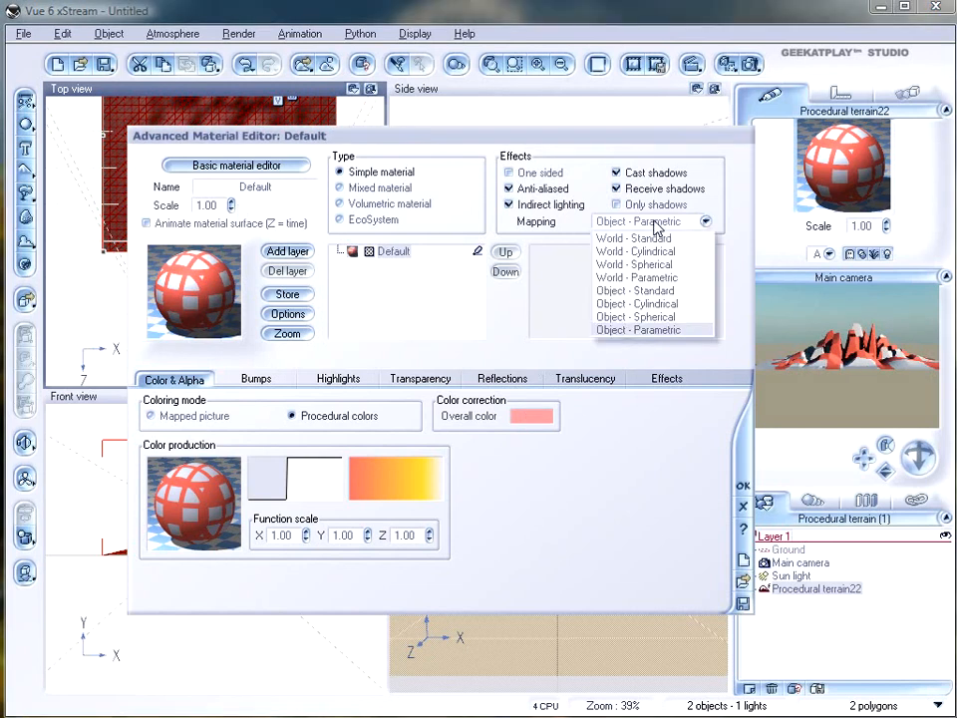
left_click(650, 291)
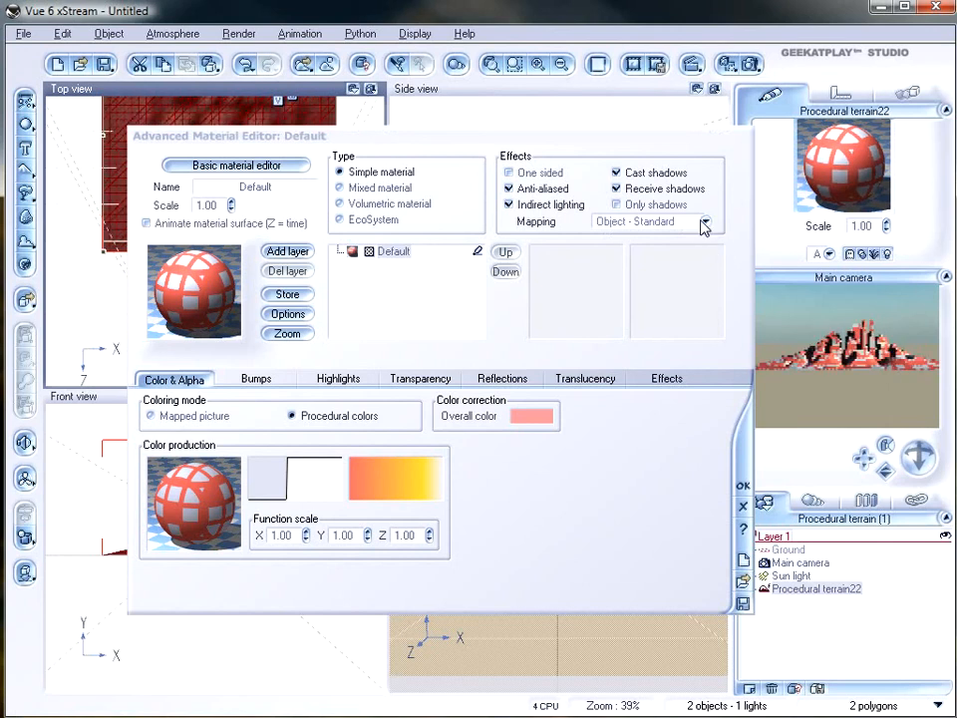
left_click(704, 223)
left_click(255, 218)
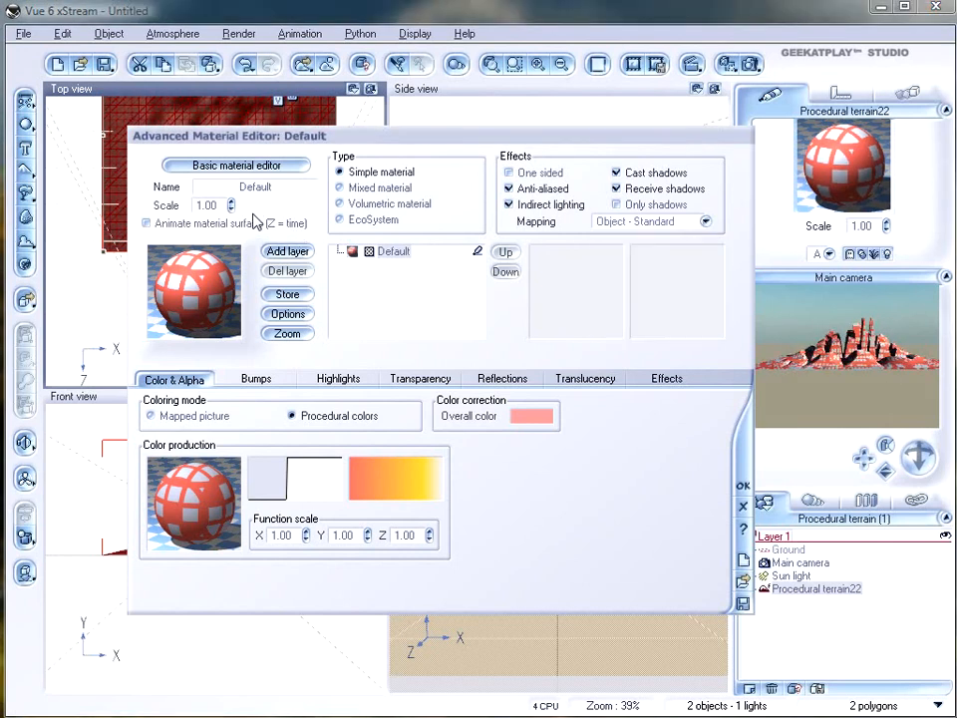
Step: Set the material's highlight global intensity to 60% and its luminous lighting to 23%
left_click(336, 380)
left_click_drag(175, 462, 228, 464)
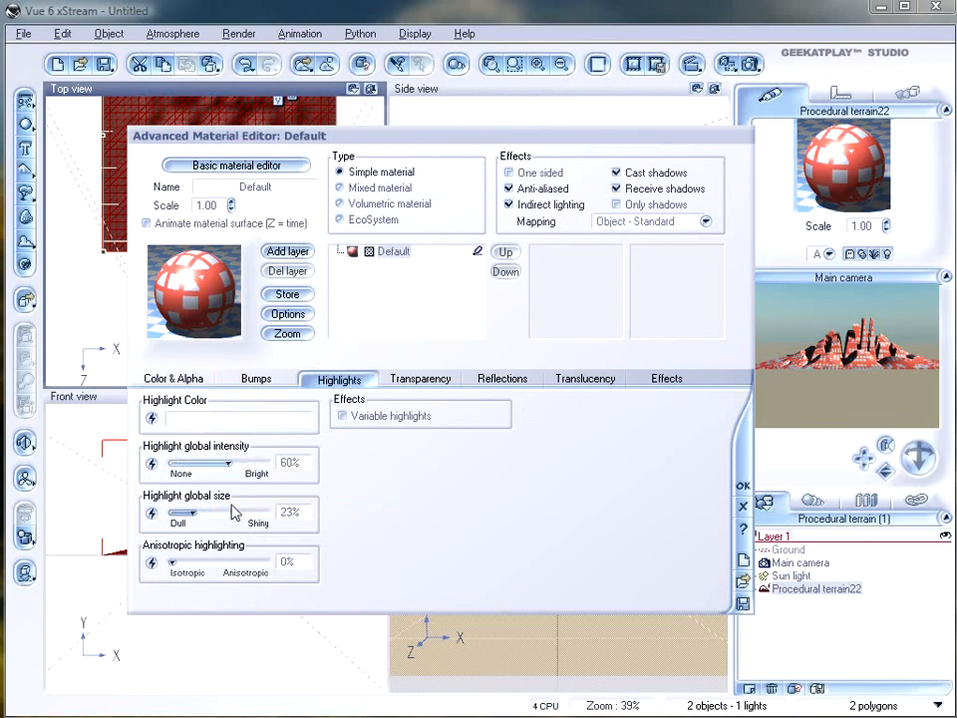
left_click(673, 379)
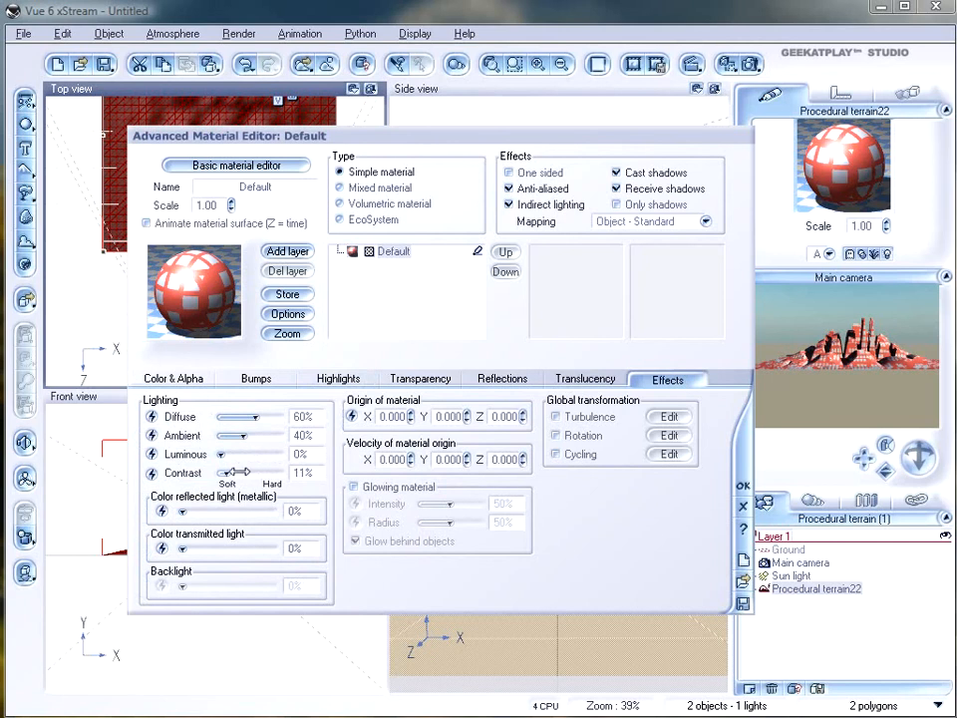
left_click_drag(251, 454, 243, 454)
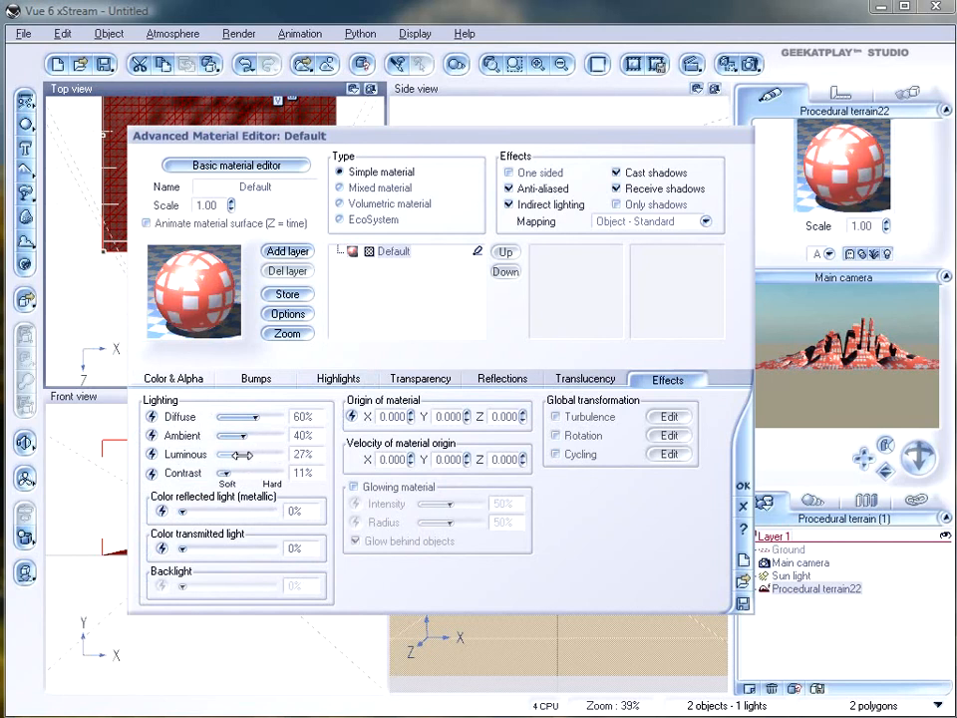
Step: Enable Glowing material and replace the glow intensity's constant node with a connection from the filter node
left_click(355, 486)
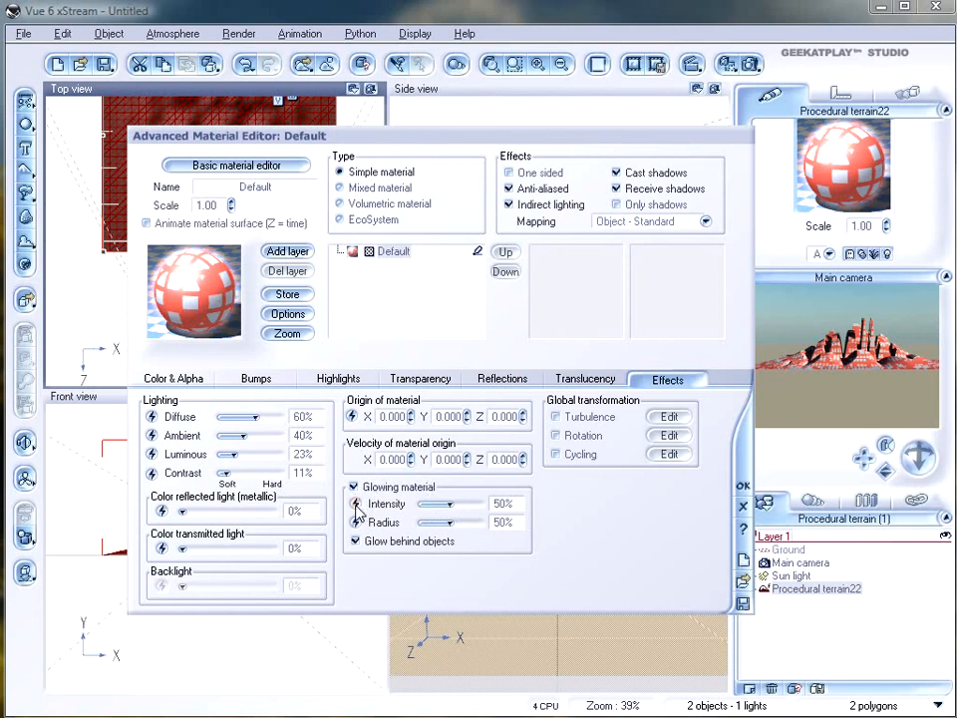
left_click(355, 505)
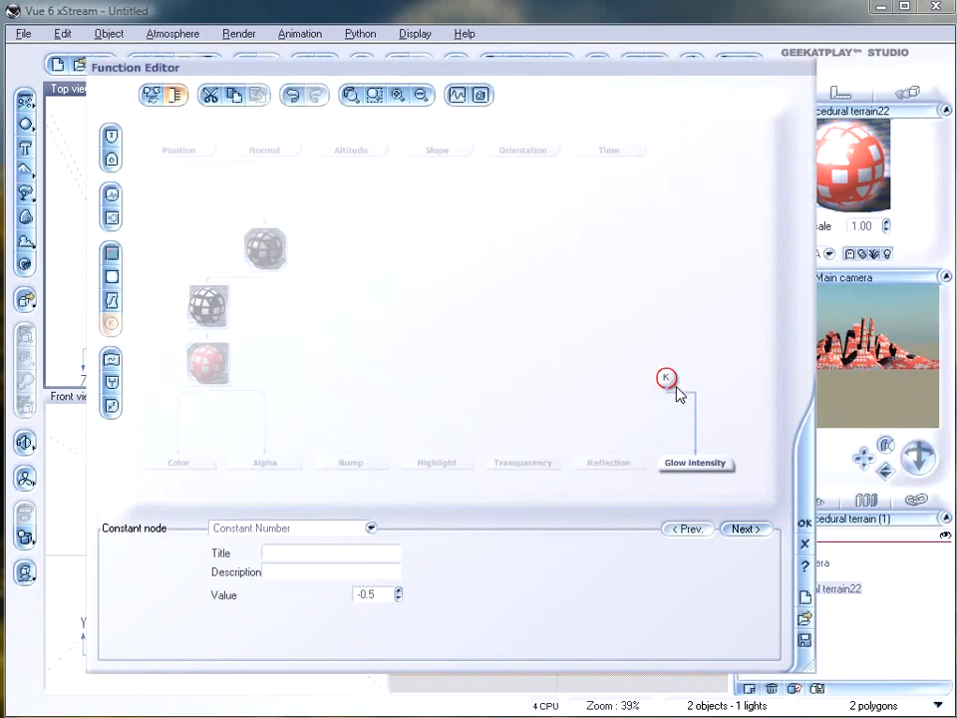
key("Delete")
left_click_drag(697, 451, 420, 363)
left_click_drag(206, 332, 206, 329)
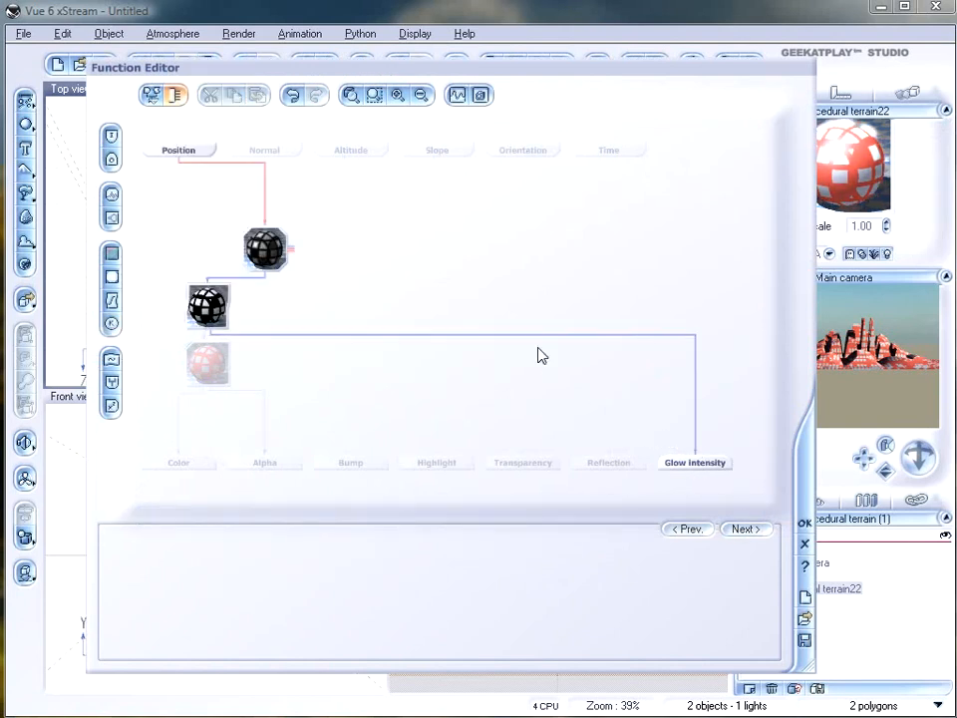
left_click(805, 523)
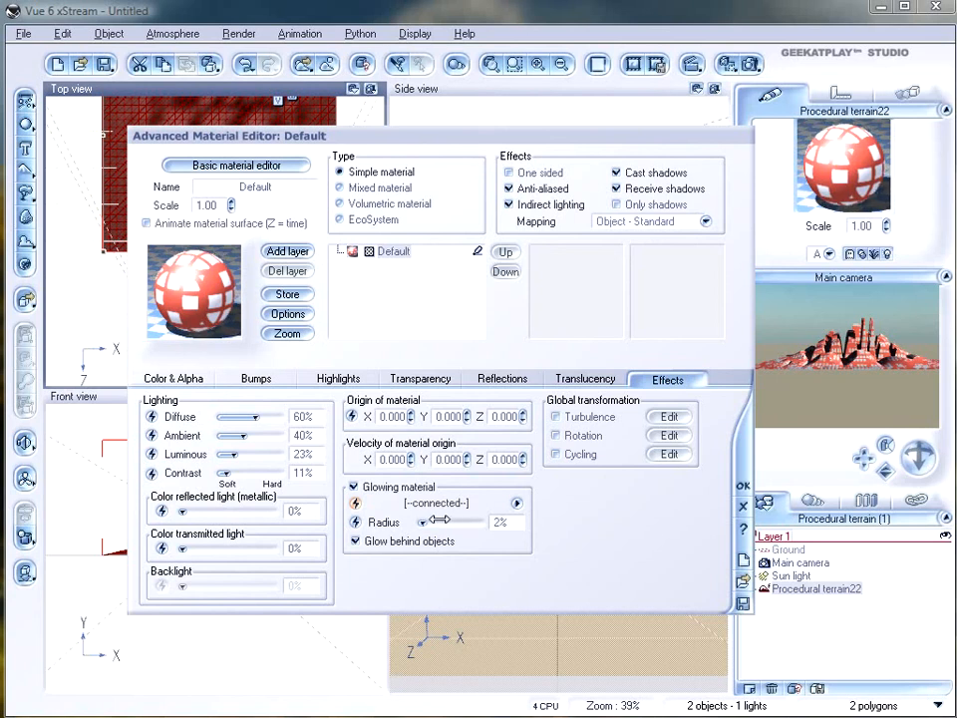
Step: Set the material's glow radius to 4%, diffuse lighting to 70% and ambient lighting to 54%
left_click_drag(234, 434, 262, 417)
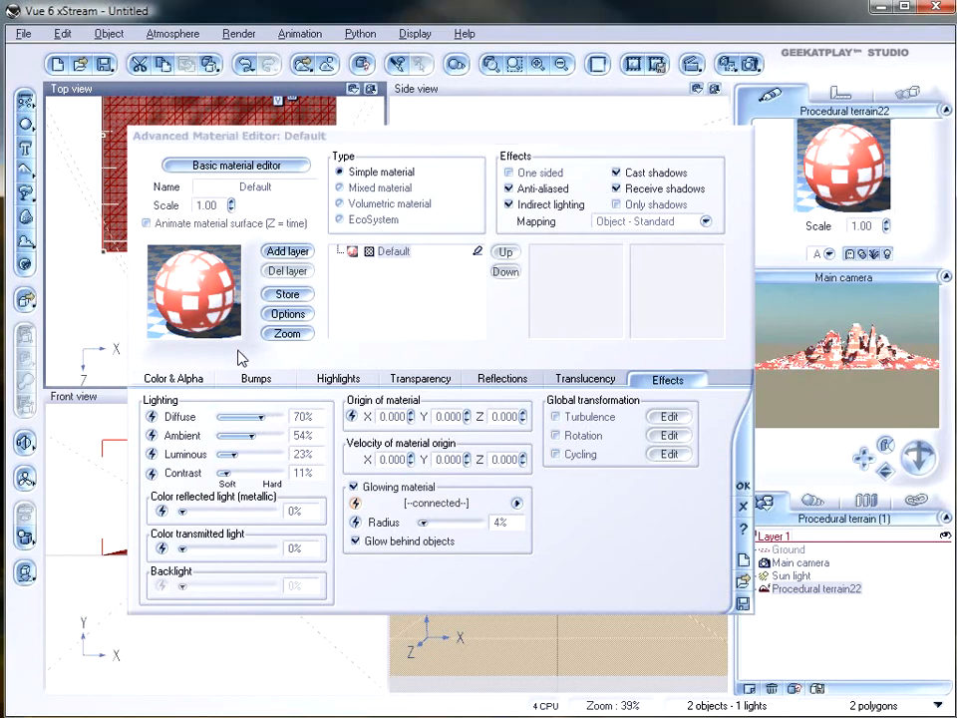
Step: Change the material color map's red key color at position -1.00 to a dark gray
left_click(171, 379)
right_click(388, 483)
left_click(413, 488)
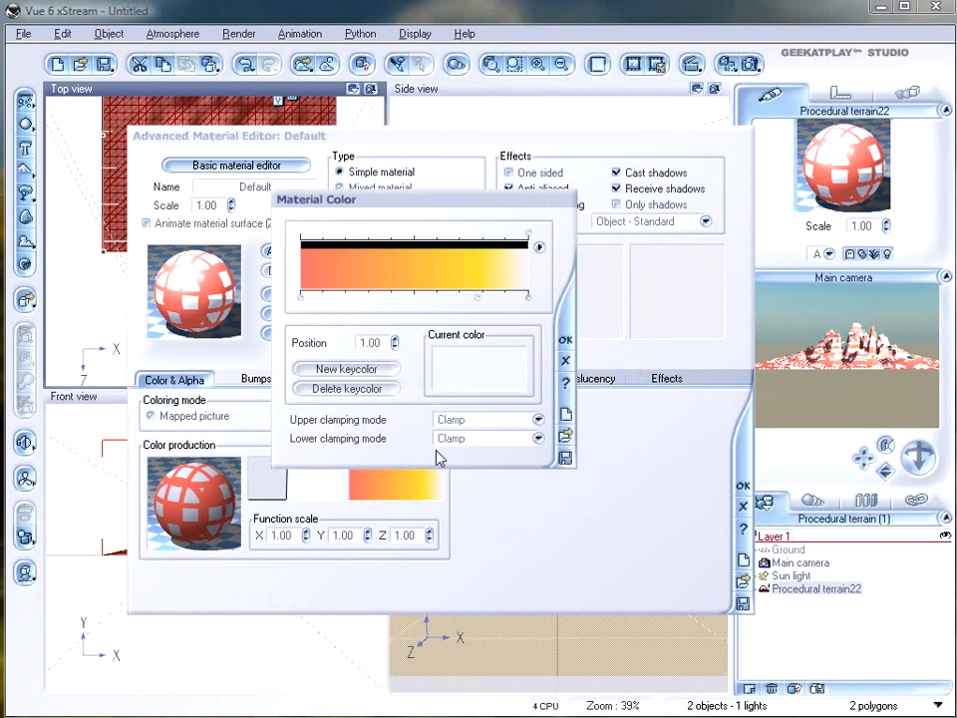
right_click(514, 389)
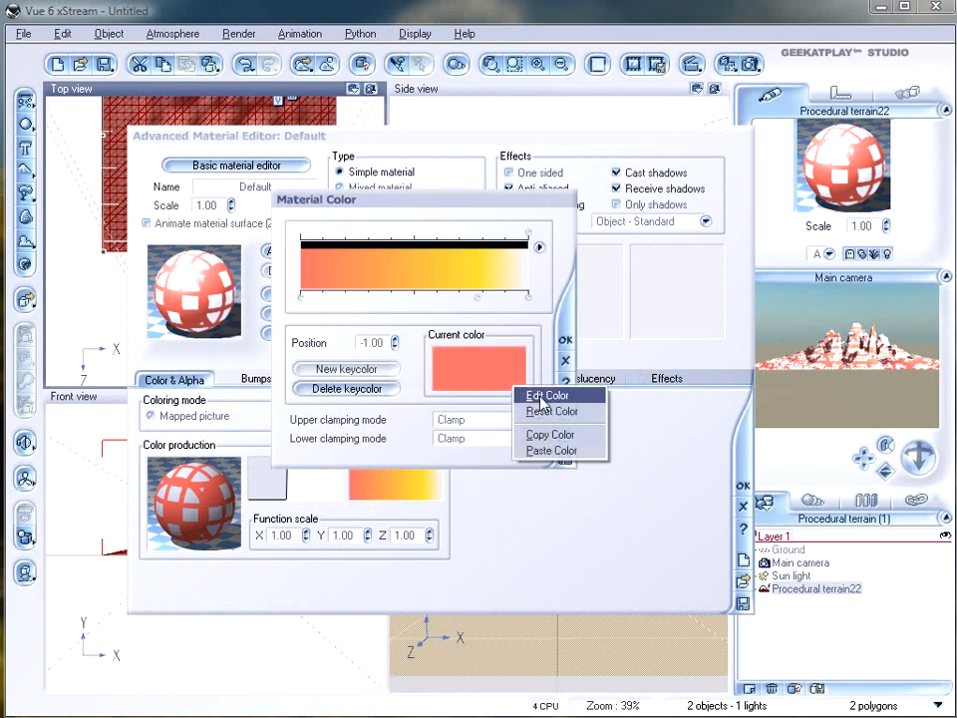
left_click(528, 394)
left_click(467, 417)
left_click_drag(467, 417, 447, 429)
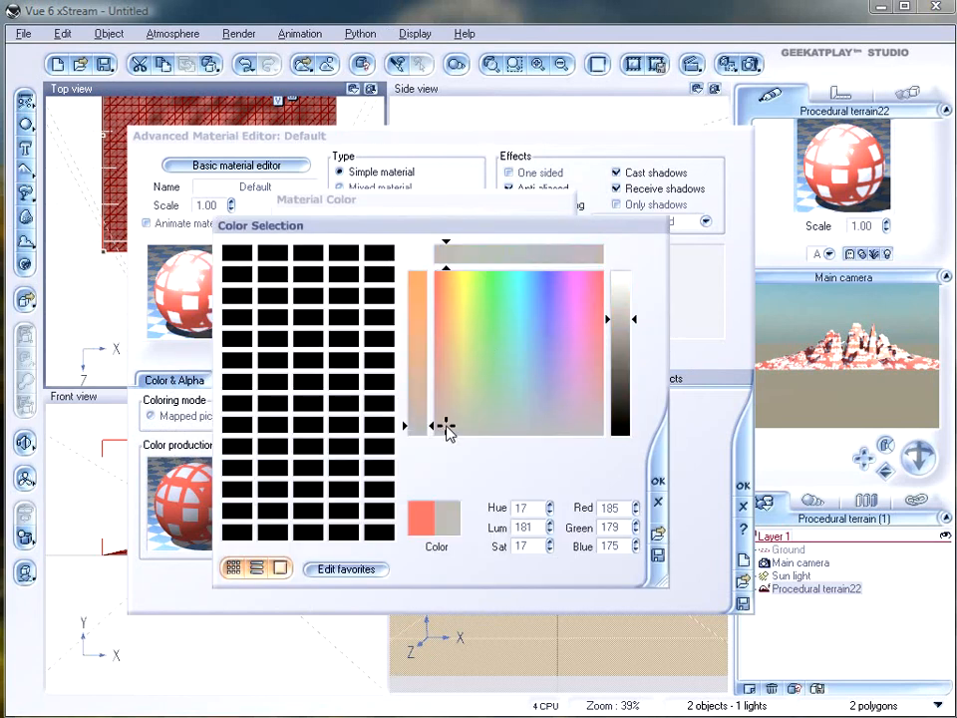
left_click(625, 400)
left_click(656, 481)
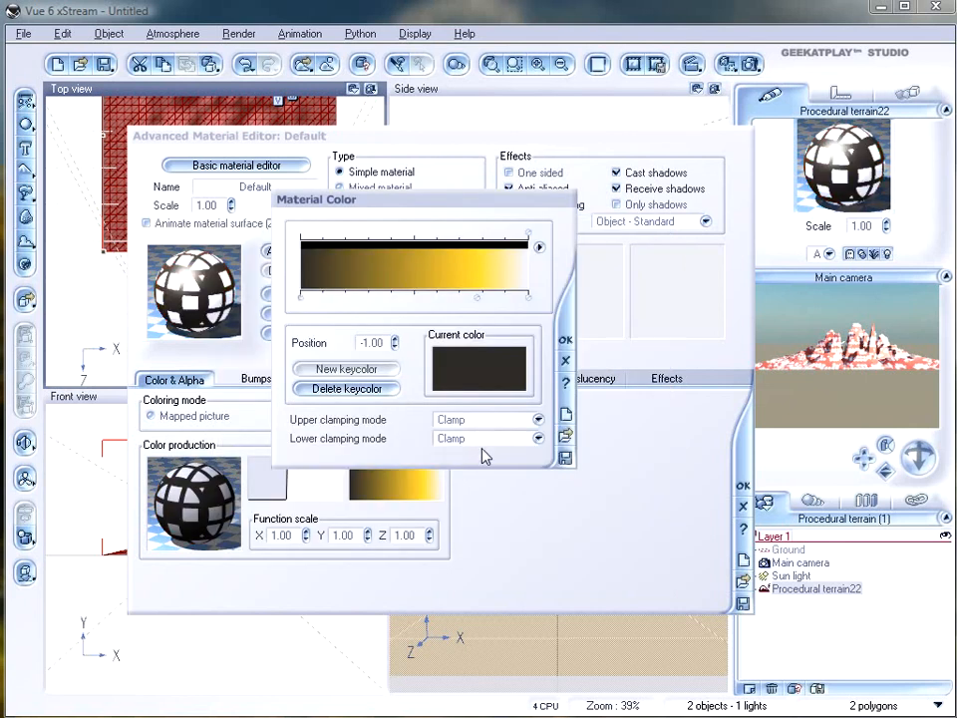
left_click(568, 343)
Step: Set the material's global reflectivity to 37%, accept the material and set its scale to 0.50
left_click(495, 380)
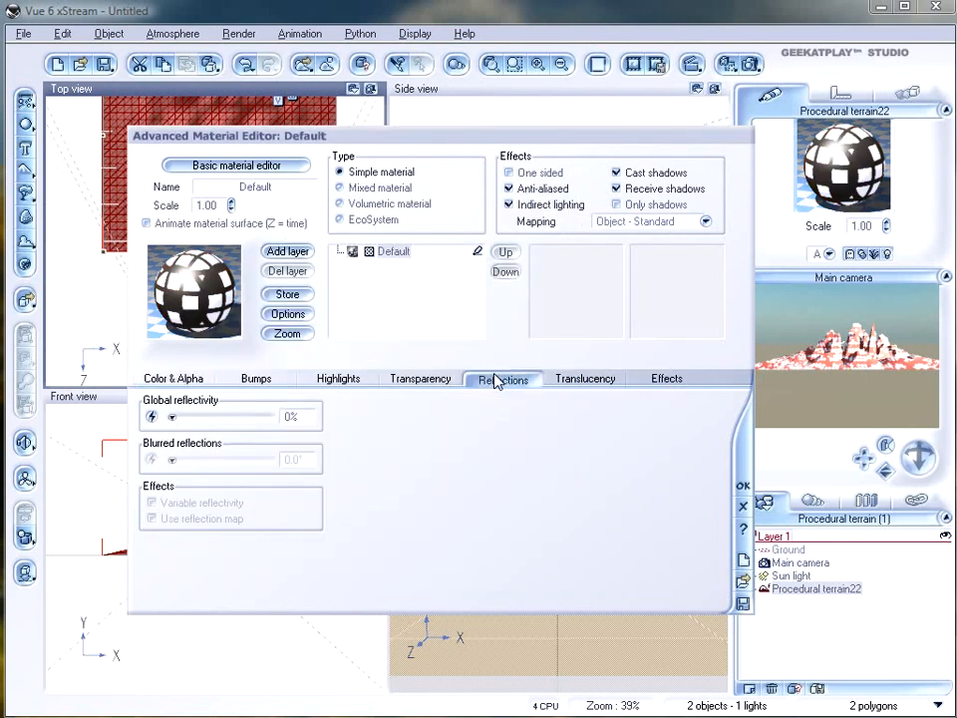
left_click_drag(265, 420, 218, 417)
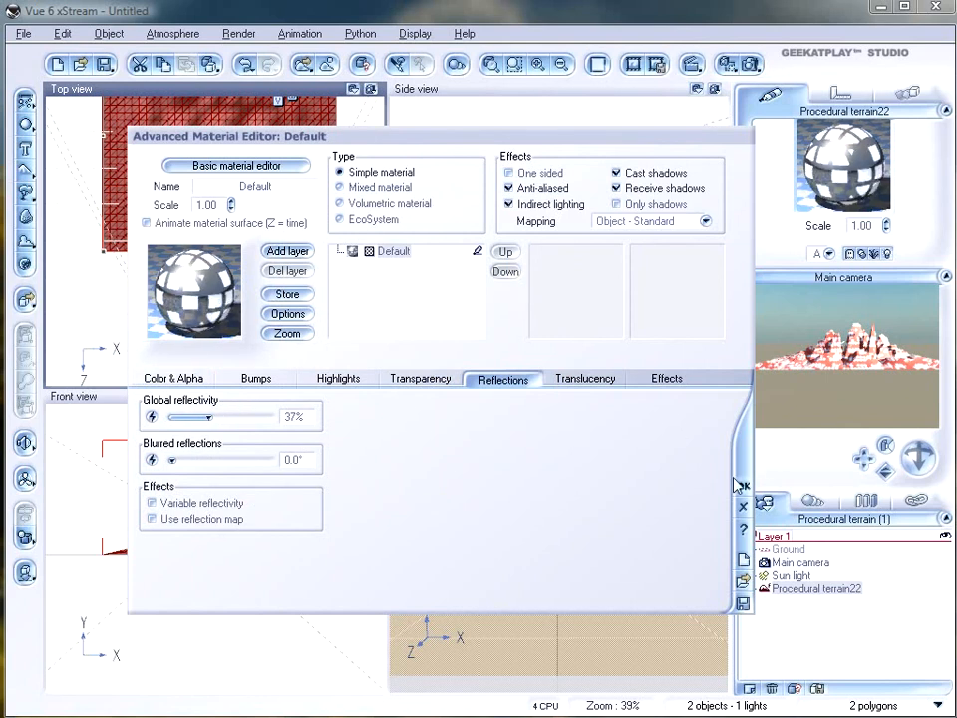
left_click(743, 486)
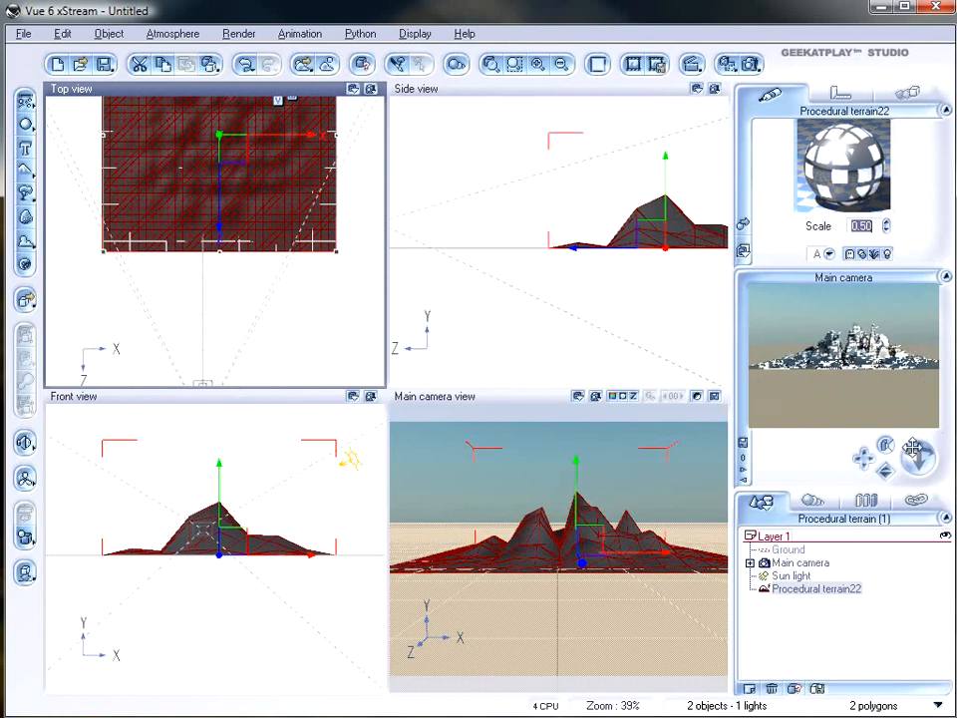
Step: Tilt the main camera upward so the terrain sits lower in the frame with more sky above
left_click(793, 562)
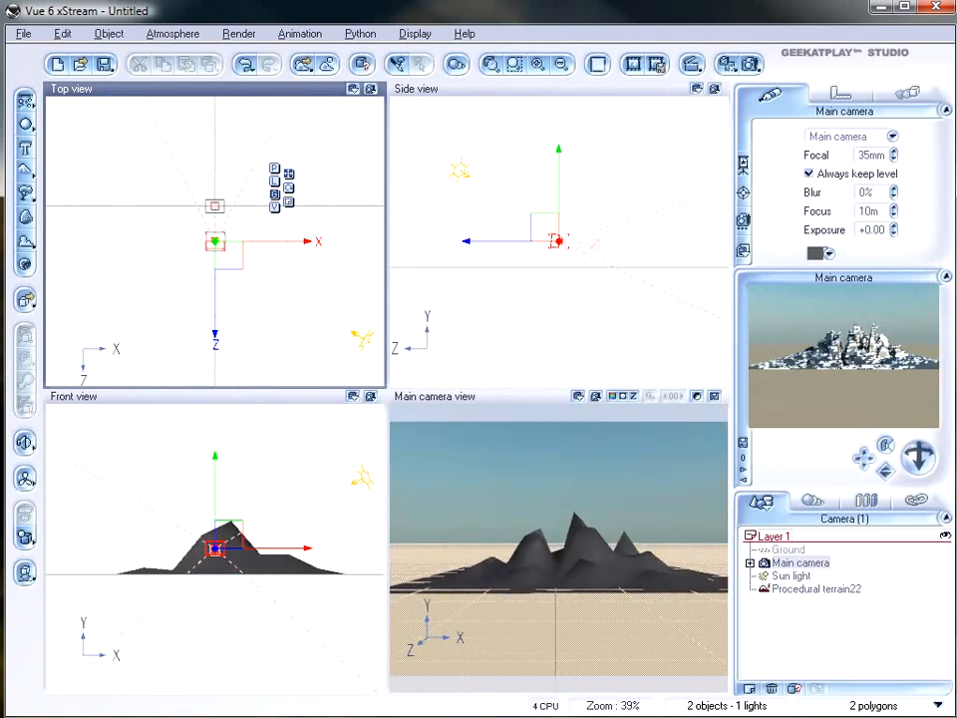
left_click_drag(917, 455, 918, 444)
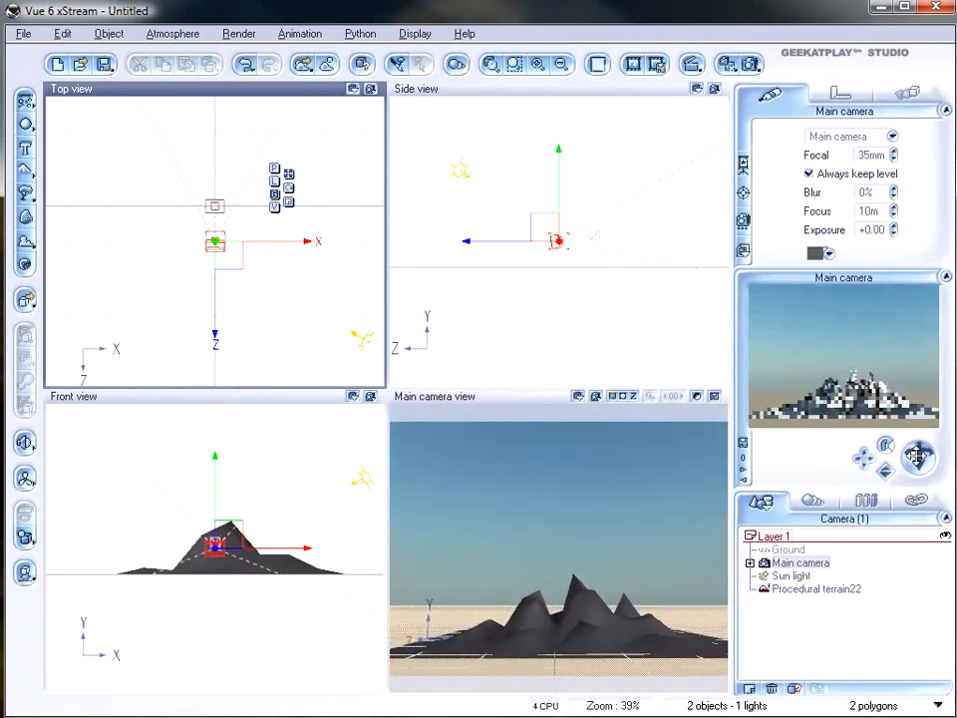
Step: Load the Oakland atmosphere from the Spectral Sunshine collection
left_click(180, 33)
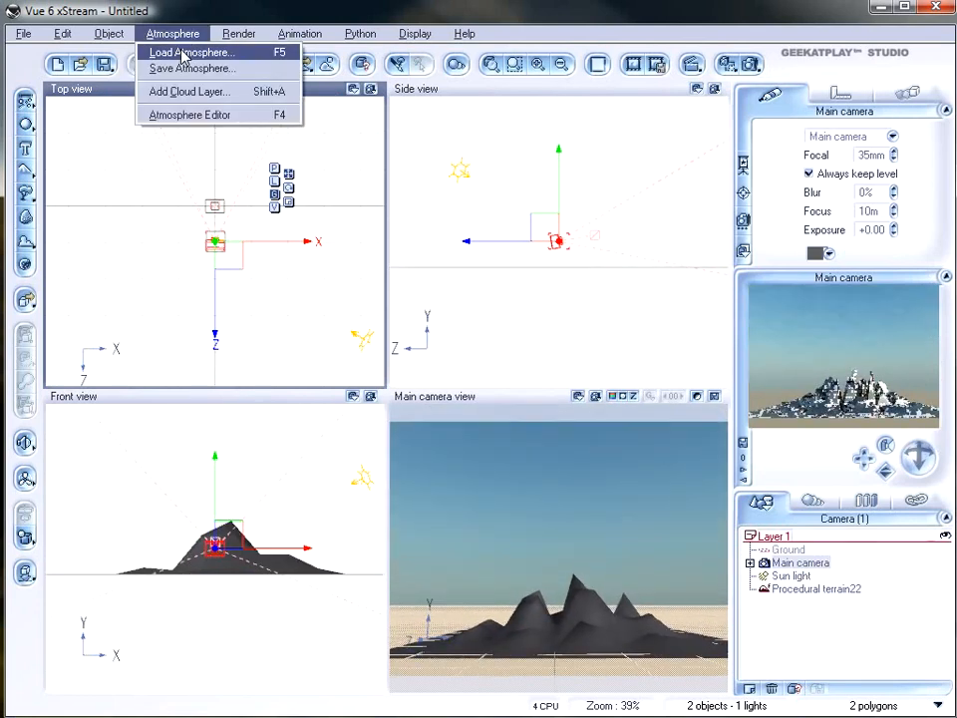
left_click(174, 52)
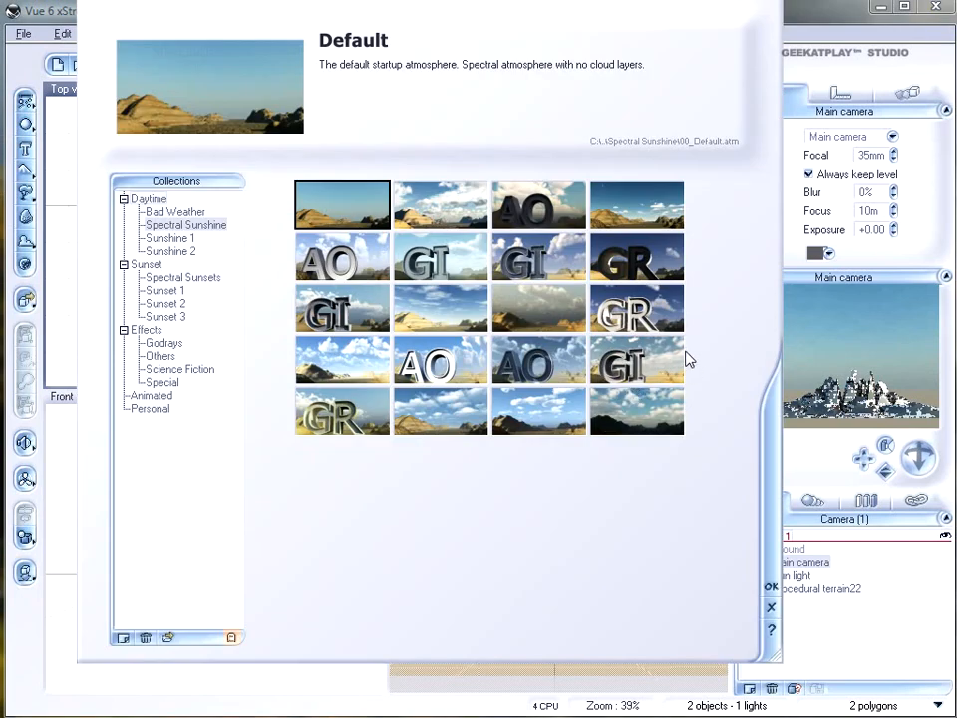
left_click(556, 325)
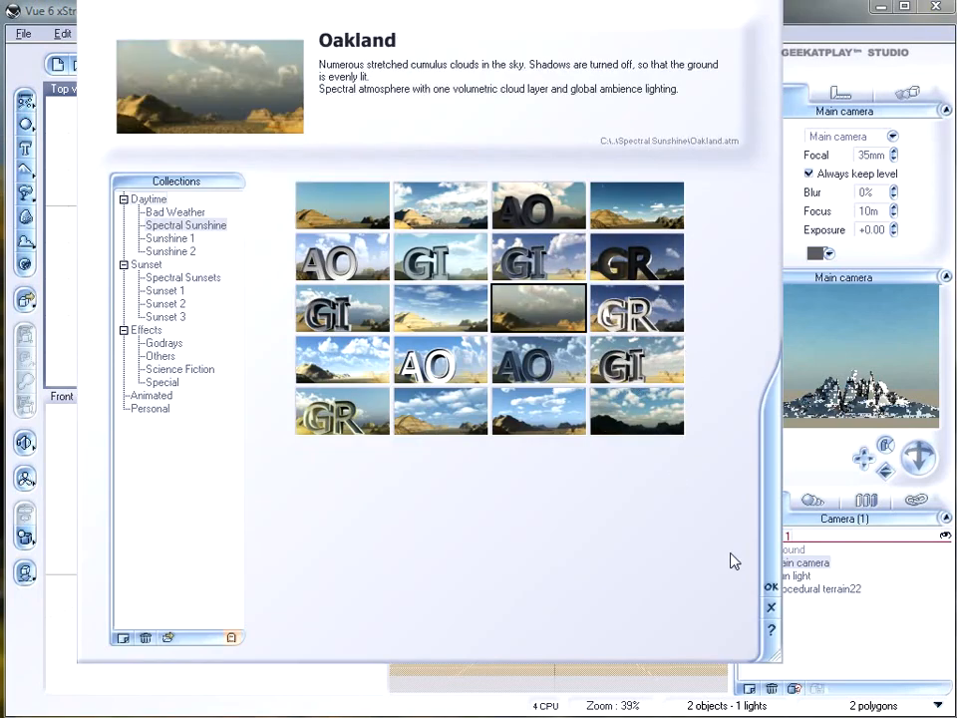
left_click(771, 587)
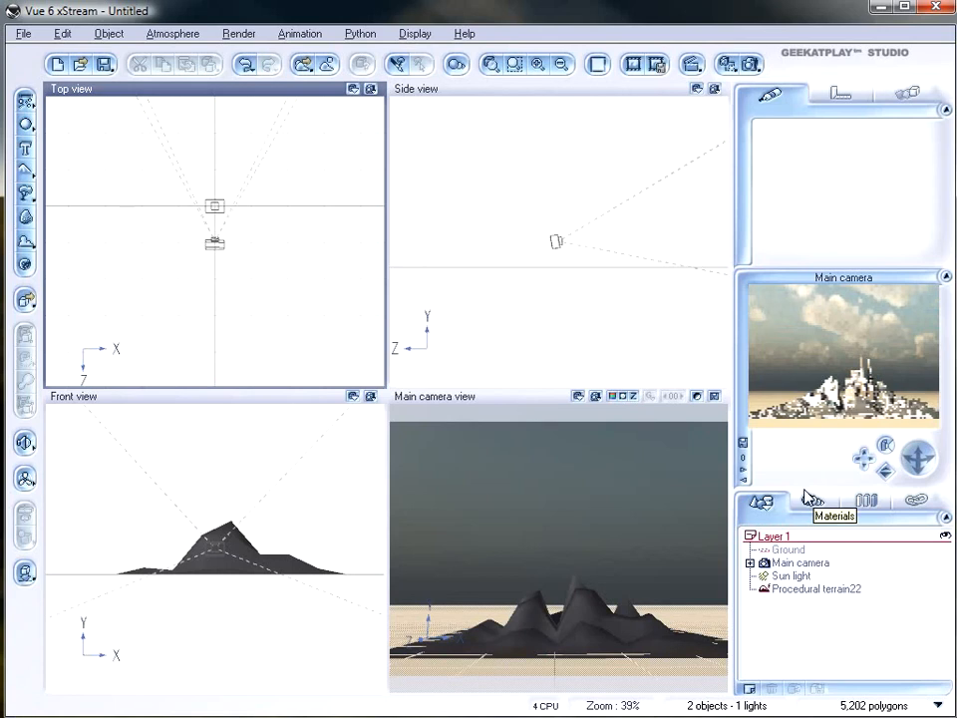
Step: Set the atmosphere's light intensity to -0.21 and its light balance to 95% in the Atmosphere Editor
left_click(187, 35)
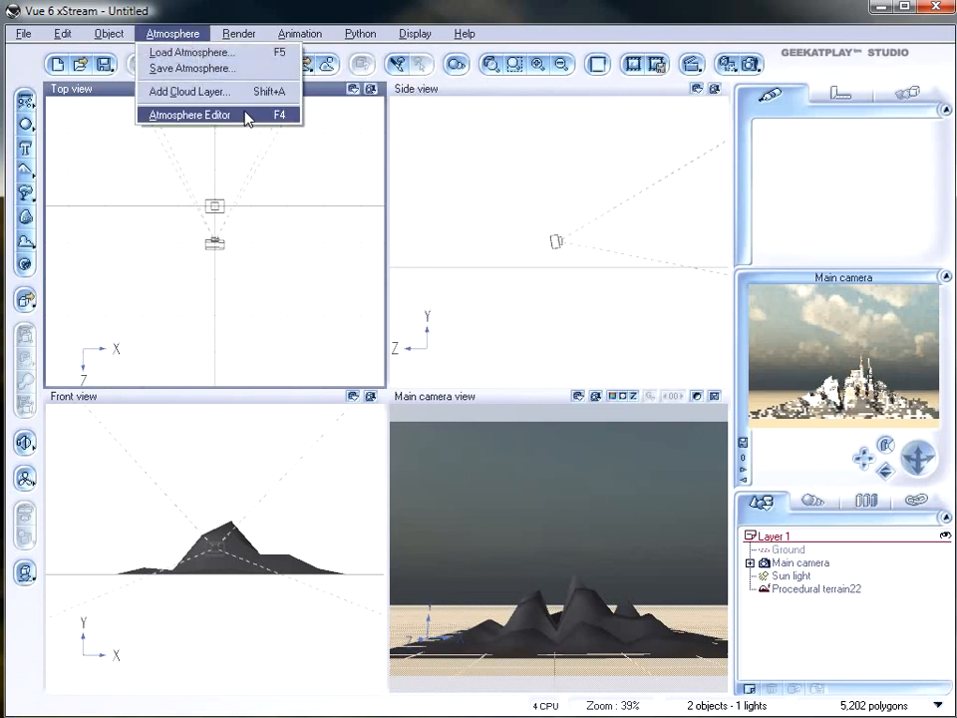
left_click(249, 115)
left_click_drag(455, 230, 470, 144)
left_click(267, 210)
left_click_drag(412, 391, 426, 421)
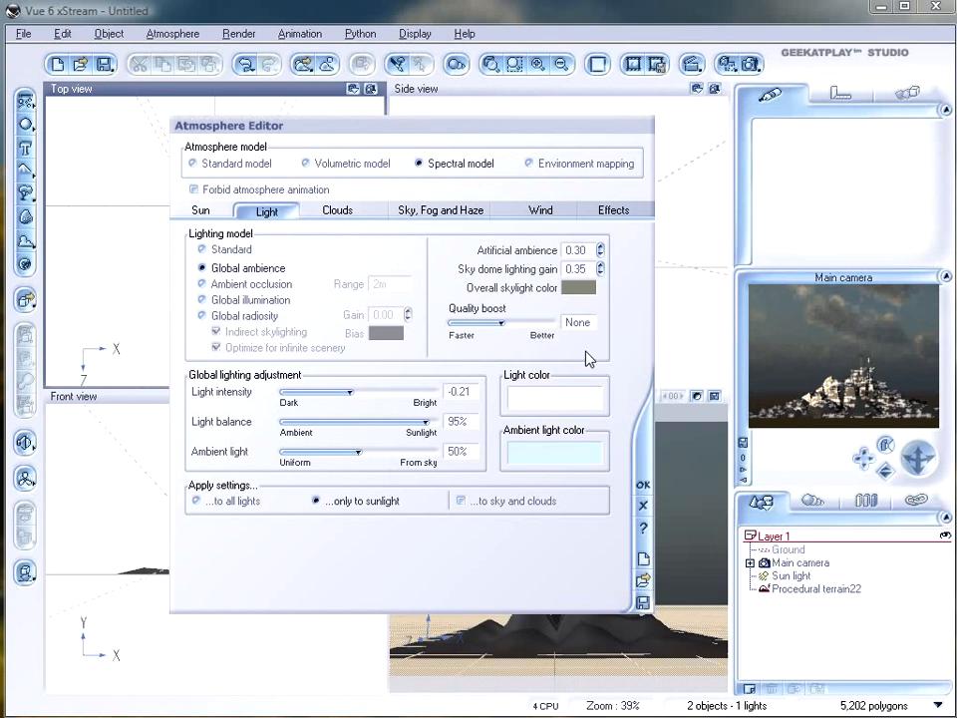
left_click_drag(361, 133, 386, 99)
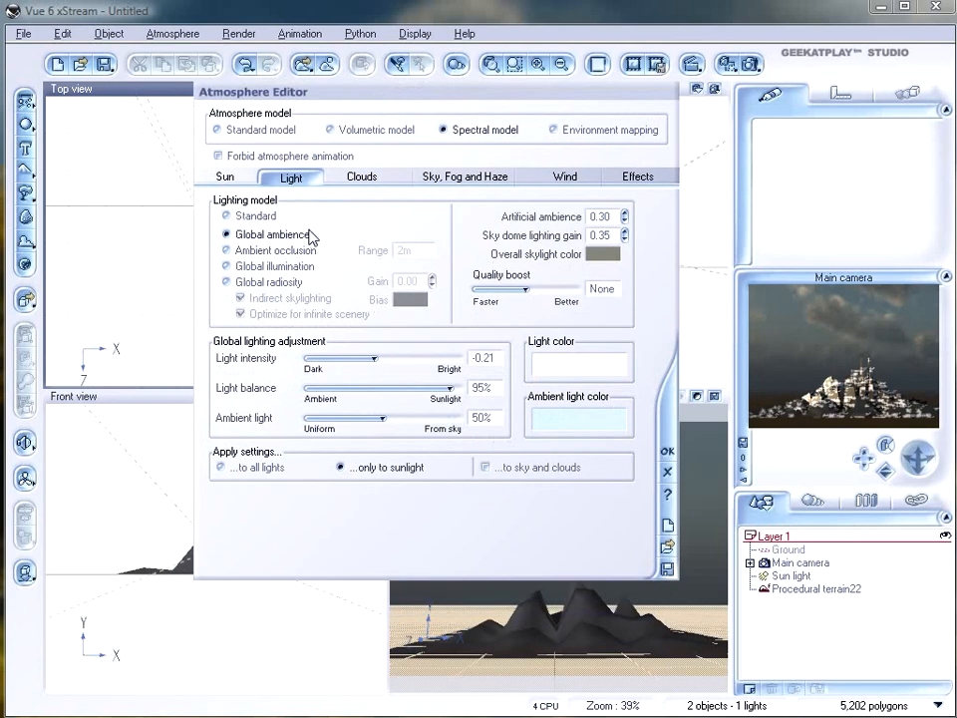
Step: Change the atmosphere's ambient light color to a dark blue (Red 0, Green 40, Blue 84) and accept the atmosphere settings
right_click(595, 429)
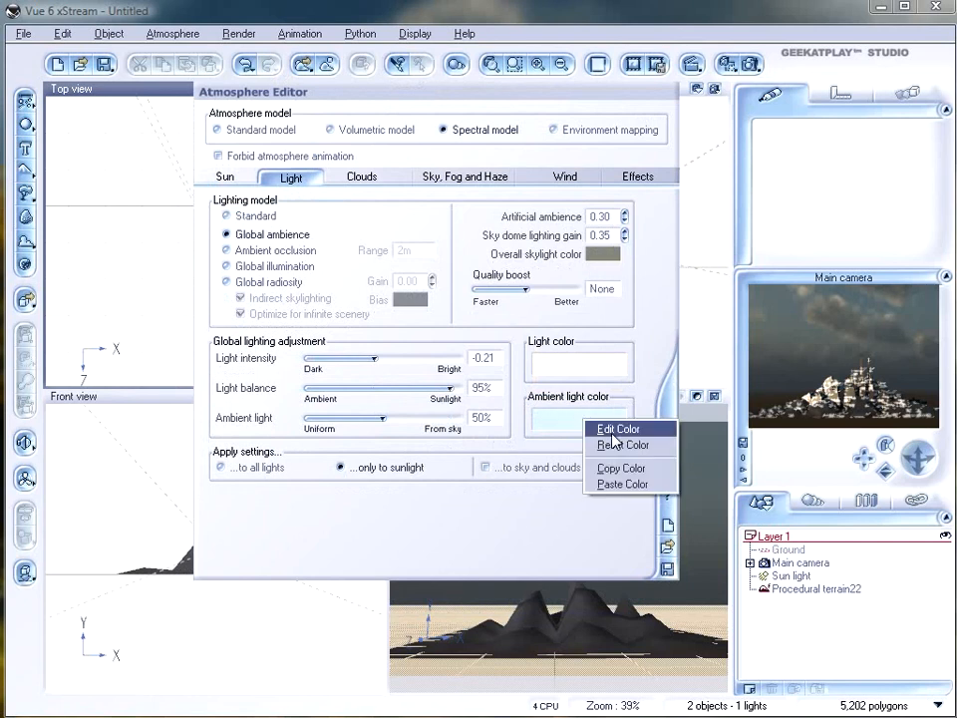
left_click(598, 431)
left_click(619, 407)
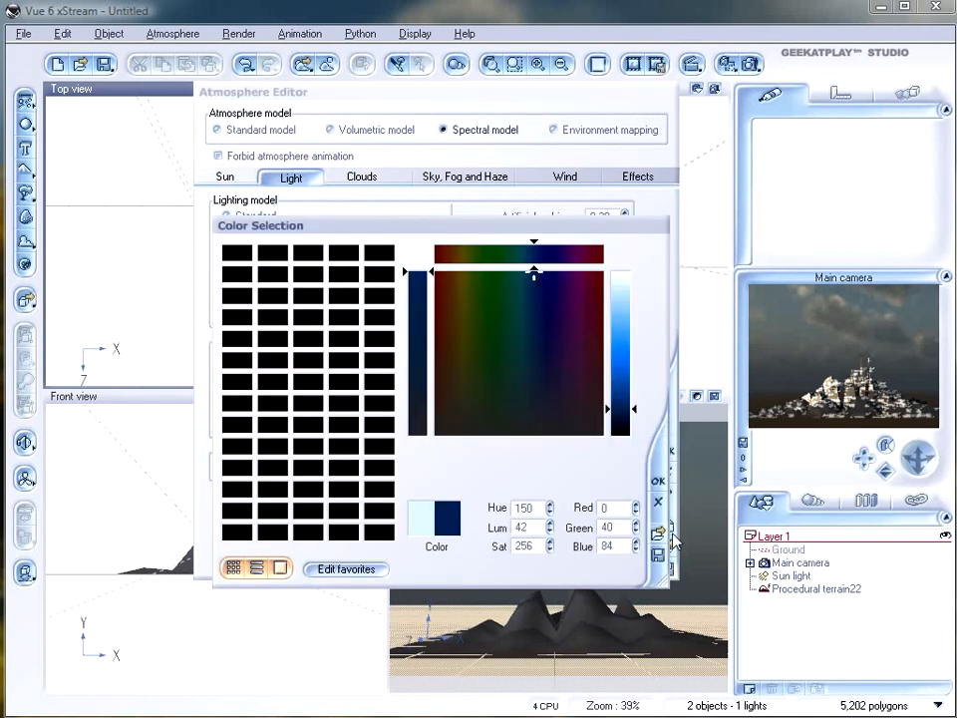
left_click(655, 481)
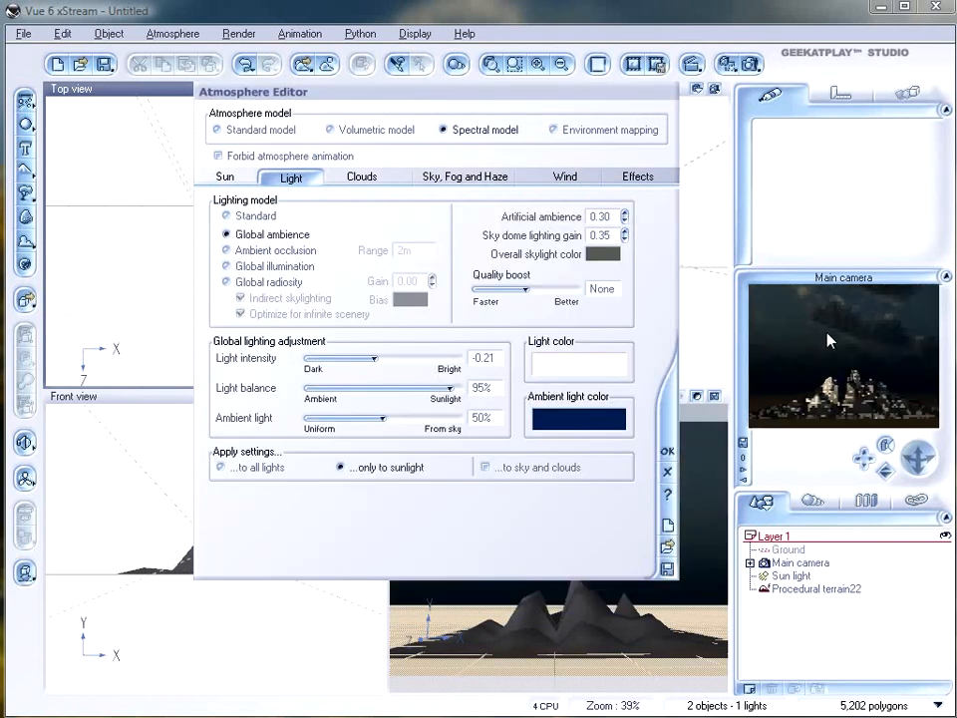
left_click(667, 452)
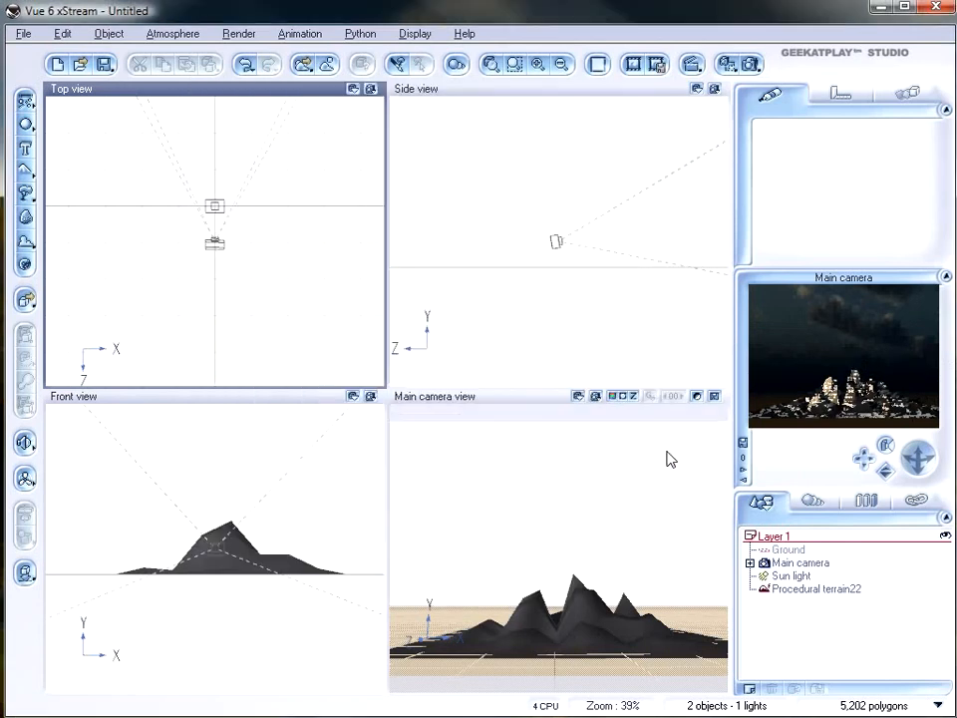
Step: Replace the ground plane's material with BaseGround from the Landscapes collection
left_click(786, 550)
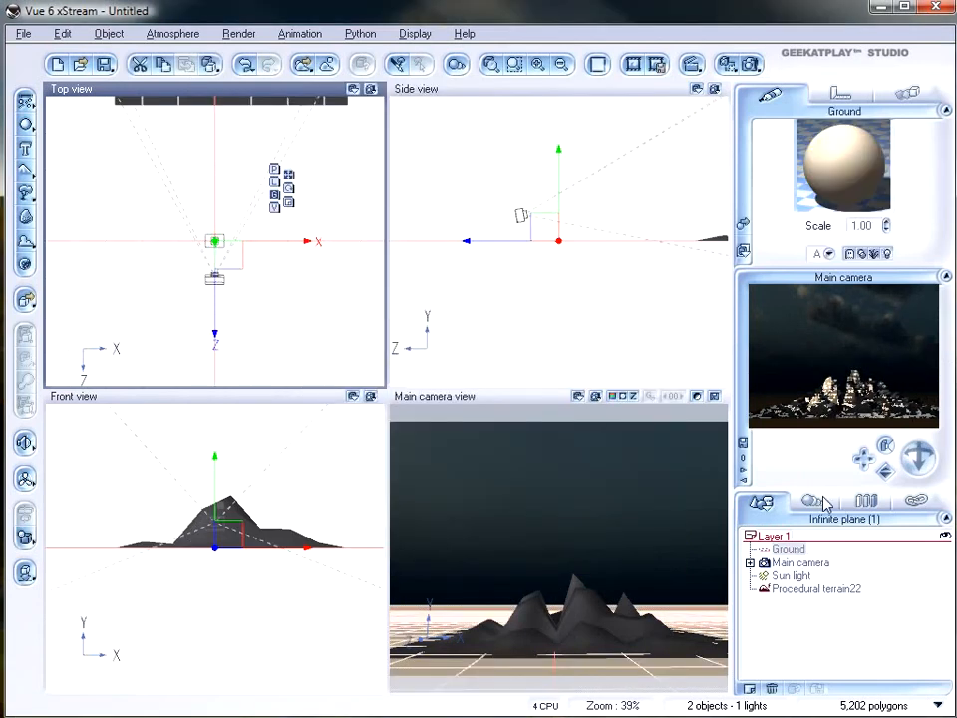
left_click(744, 227)
left_click(296, 361)
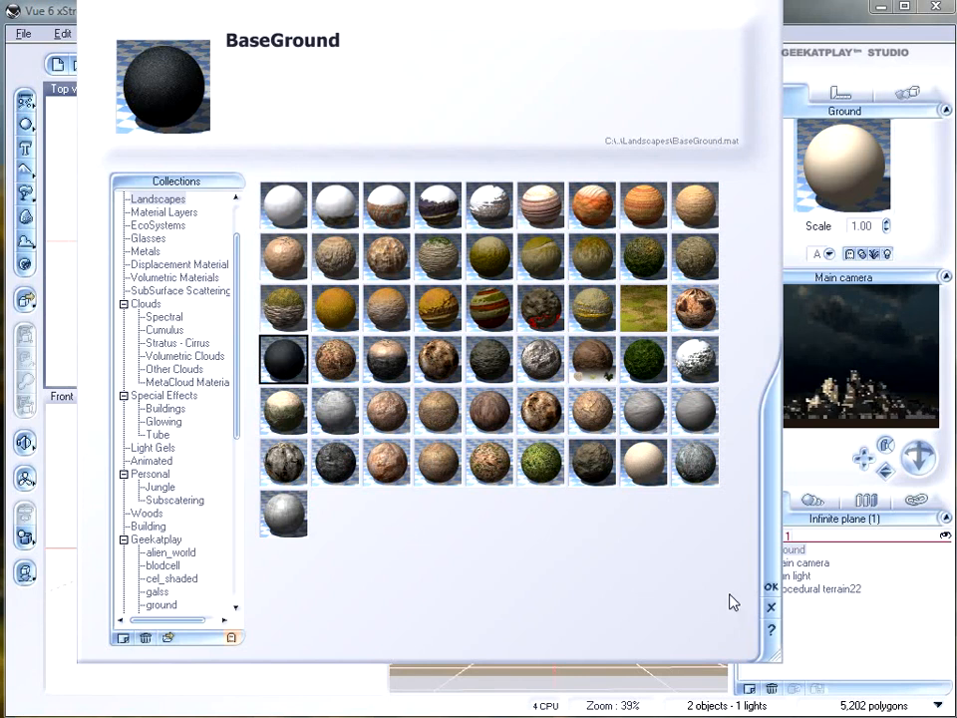
left_click(771, 586)
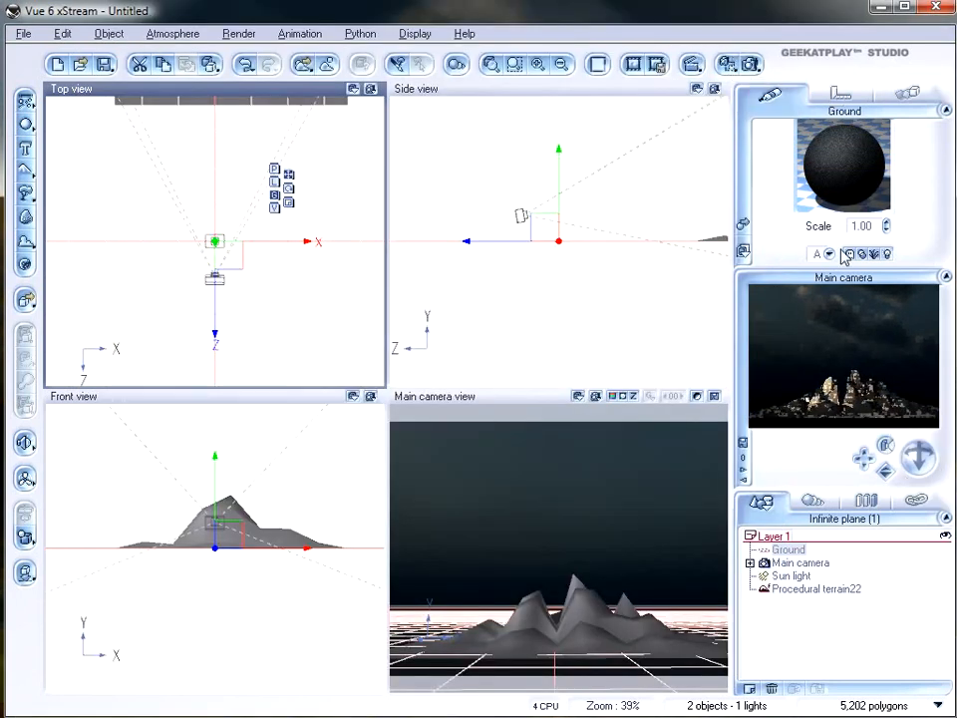
Step: Set the procedural terrain's material scale to 0.40 and render the scene to screen with the Final quality preset
left_click(810, 589)
left_click(861, 225)
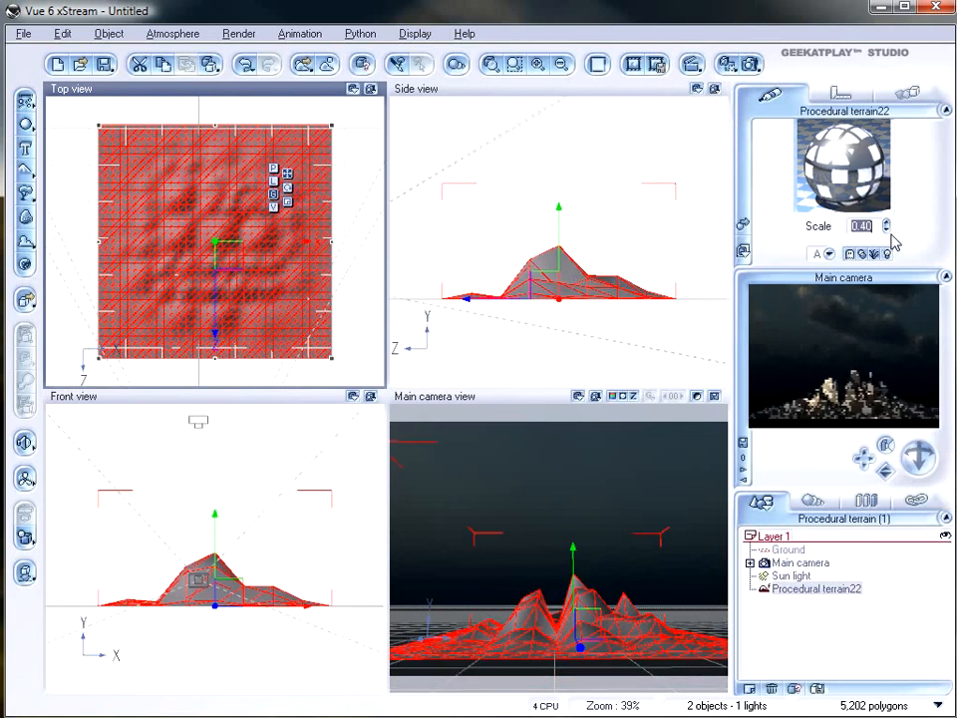
left_click(749, 65)
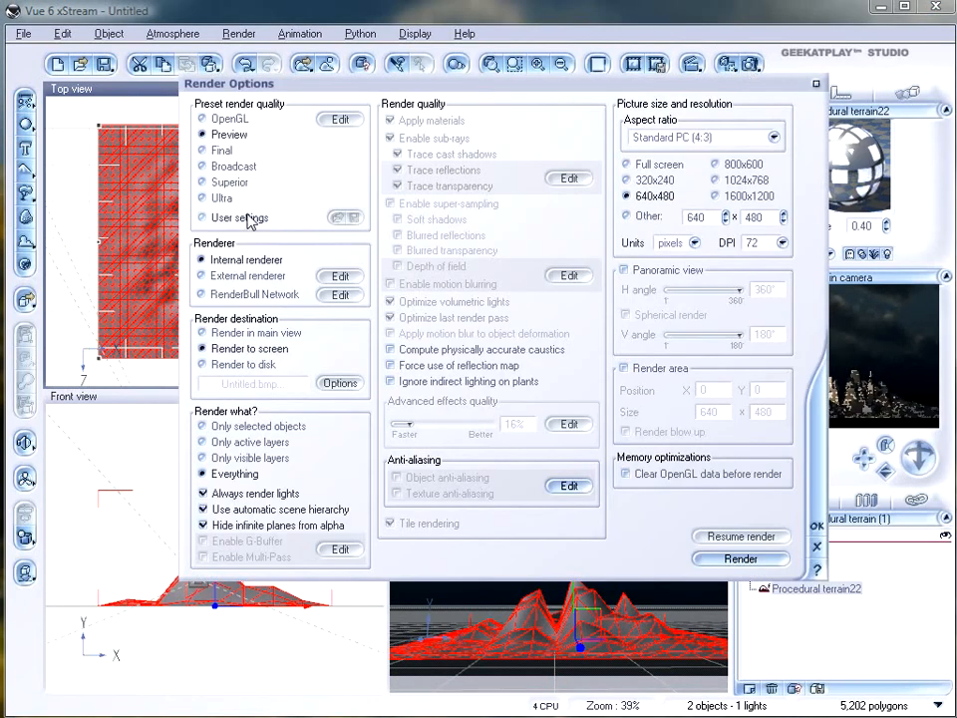
left_click(221, 150)
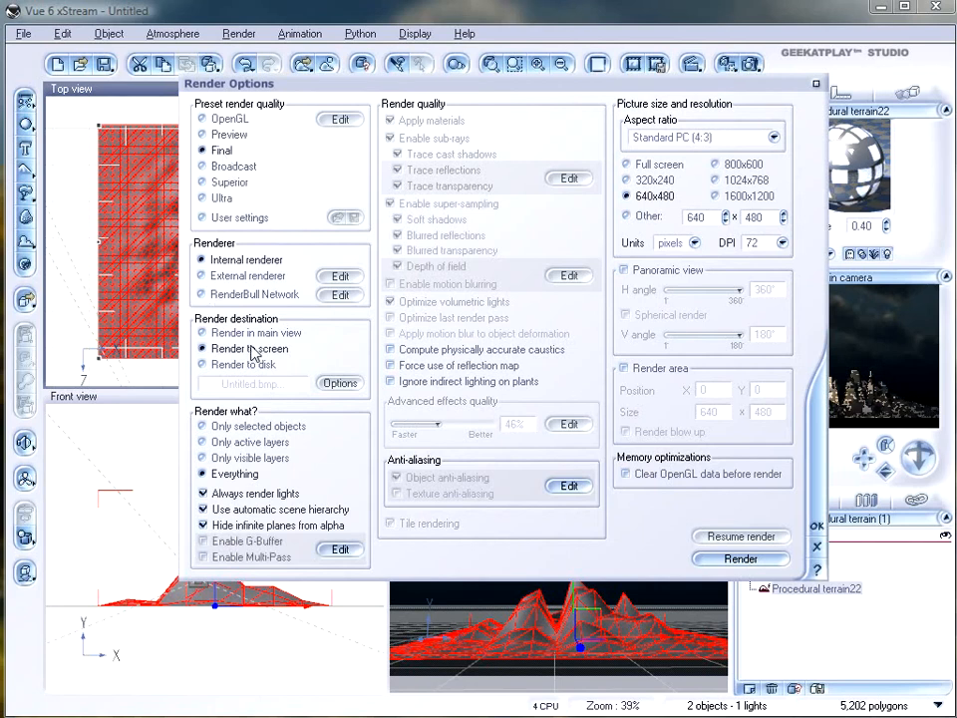
left_click(753, 560)
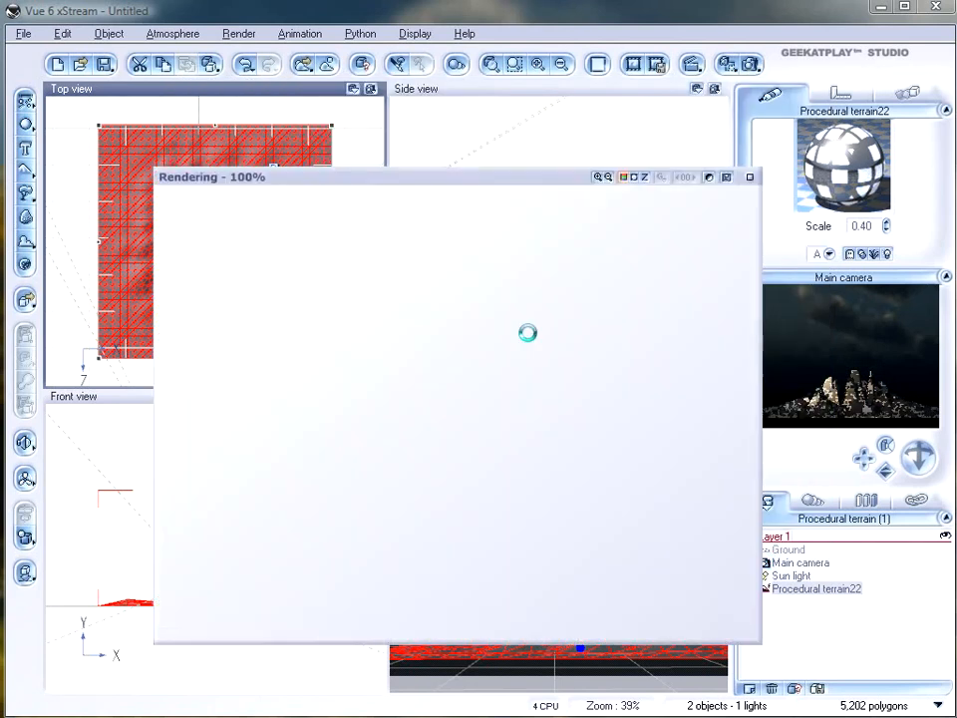